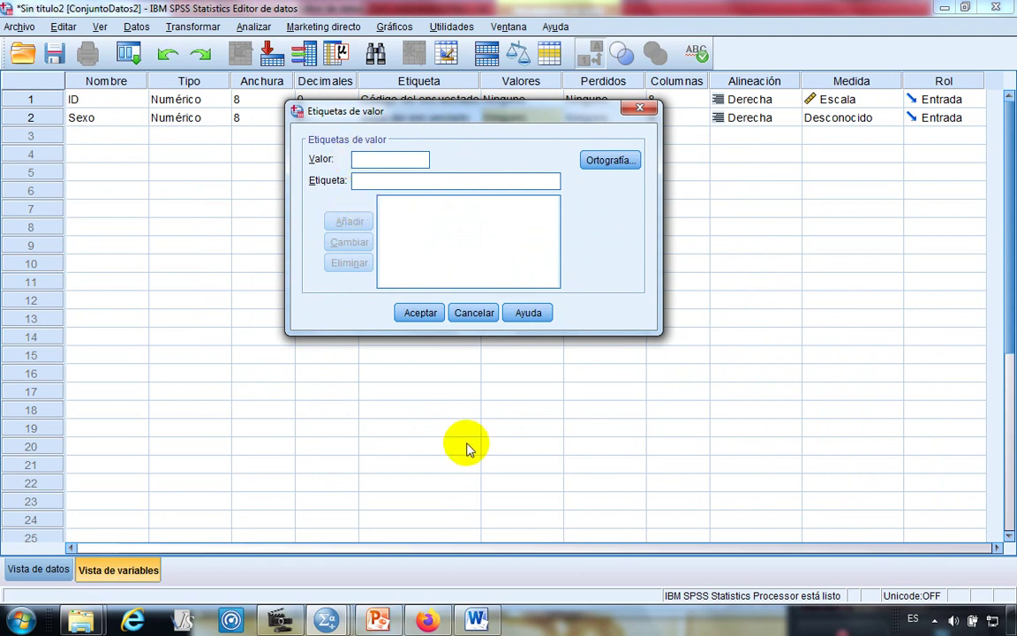
# - Check the categories of the Sexo column in the Word student table and return to the untitled SPSS dataset
pyautogui.click(477, 618)
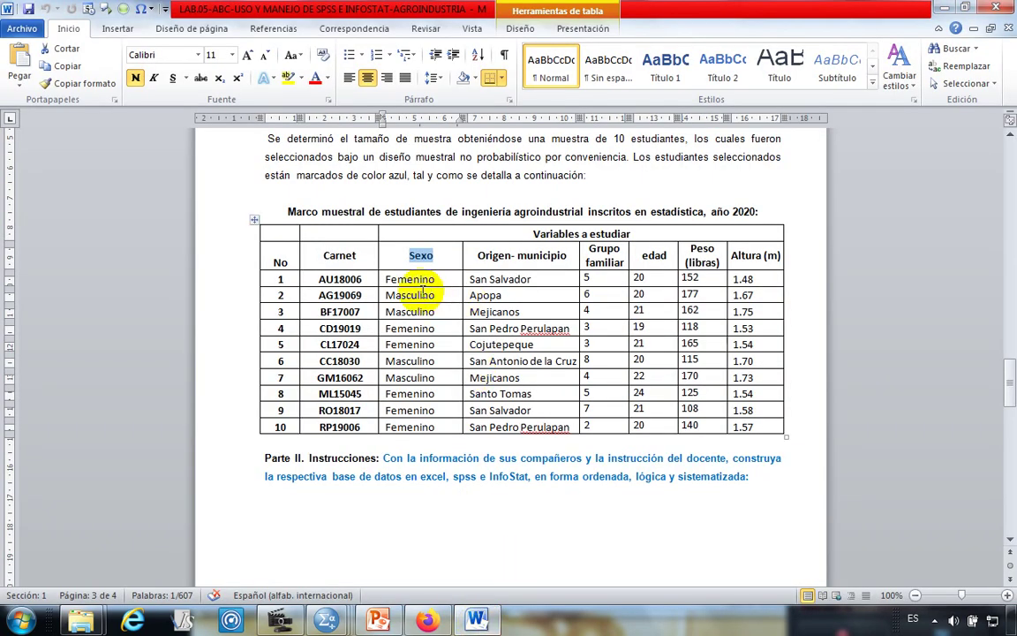
pyautogui.tripleClick(402, 279)
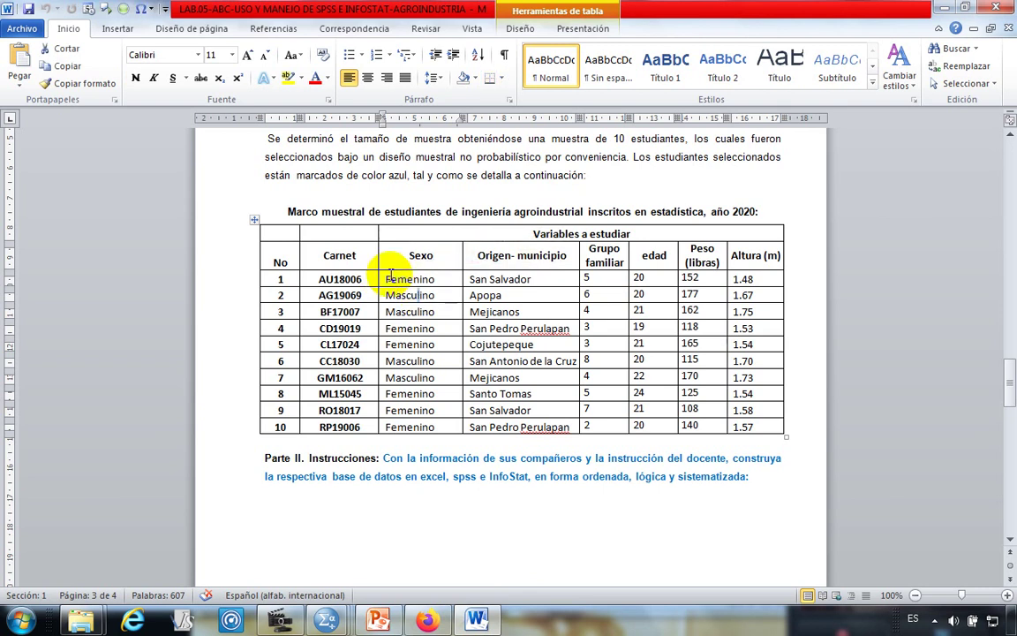
pyautogui.doubleClick(408, 295)
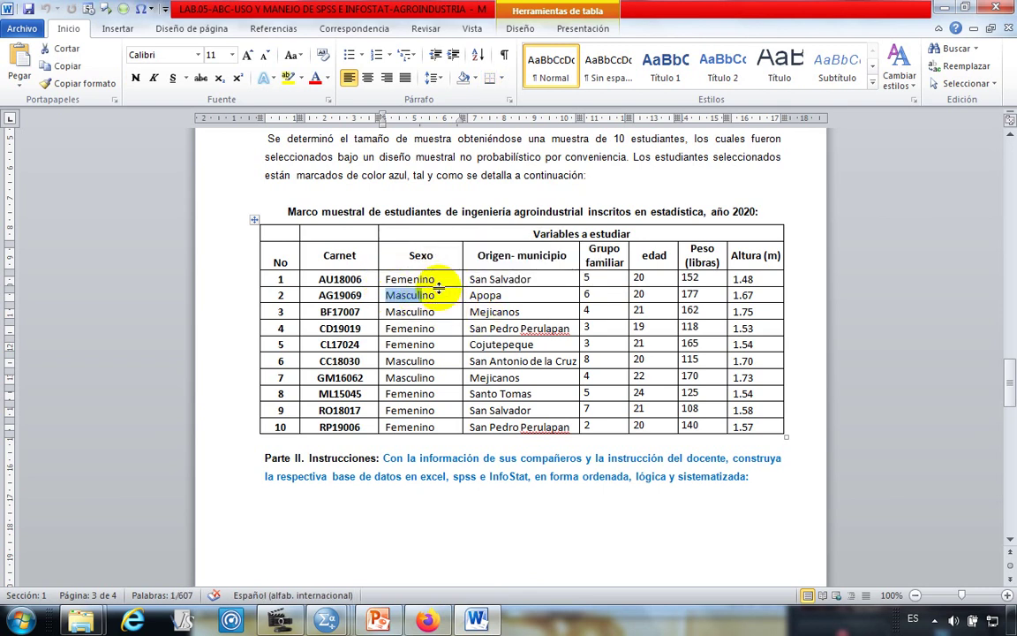
pyautogui.click(397, 266)
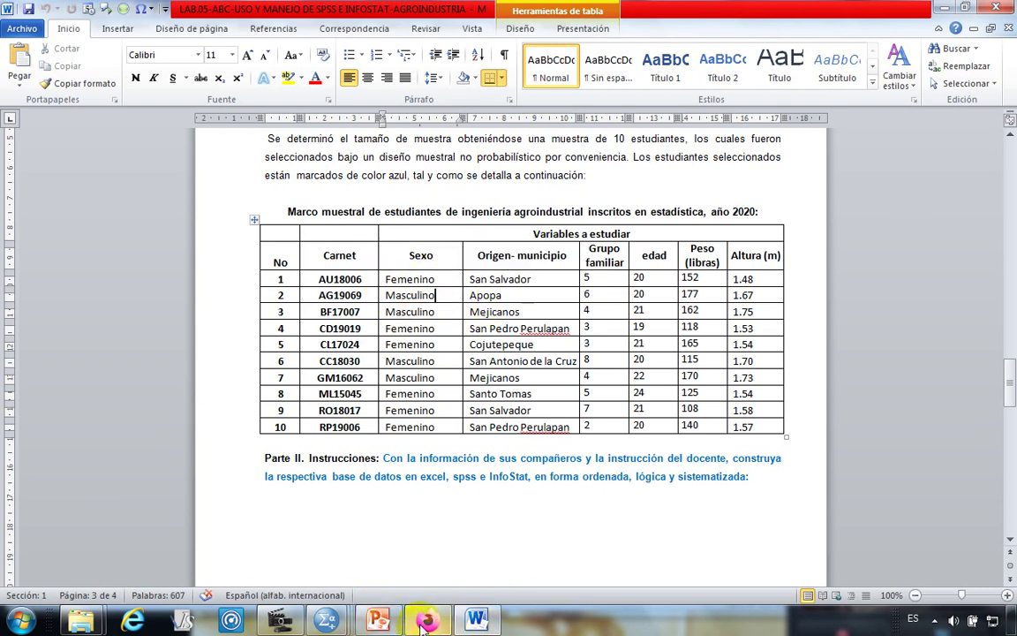
pyautogui.moveTo(327, 621)
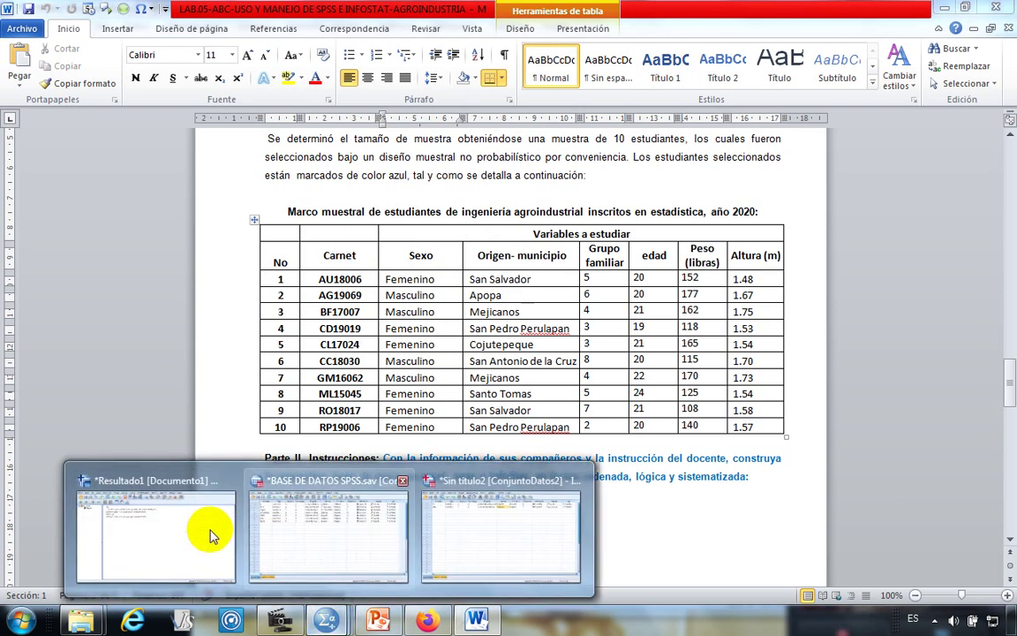
pyautogui.click(513, 544)
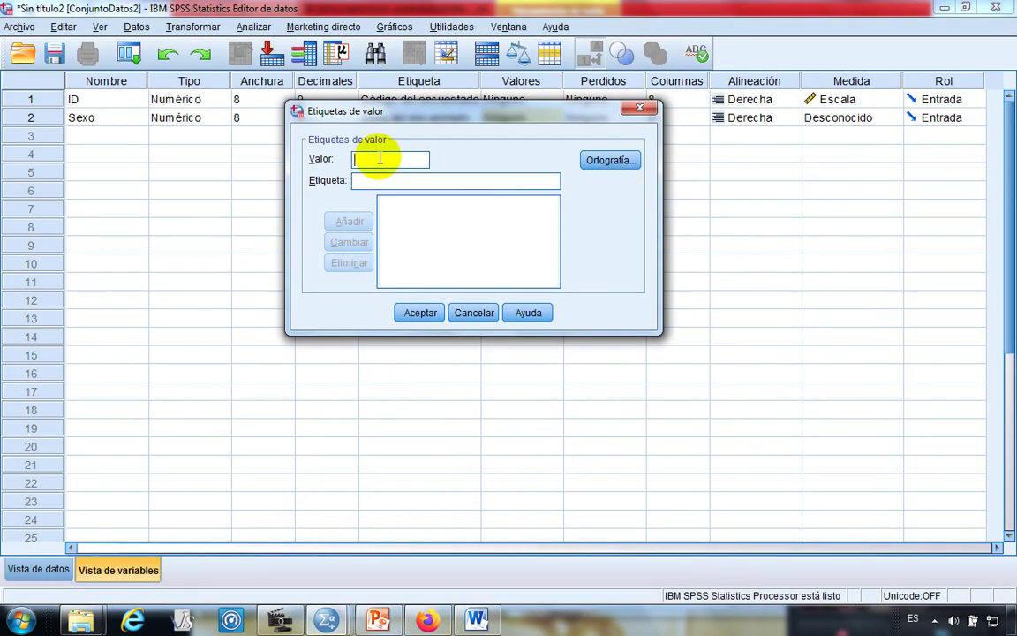
# - Add the value label 1 = Masculino to the Sexo variable
pyautogui.write('1')
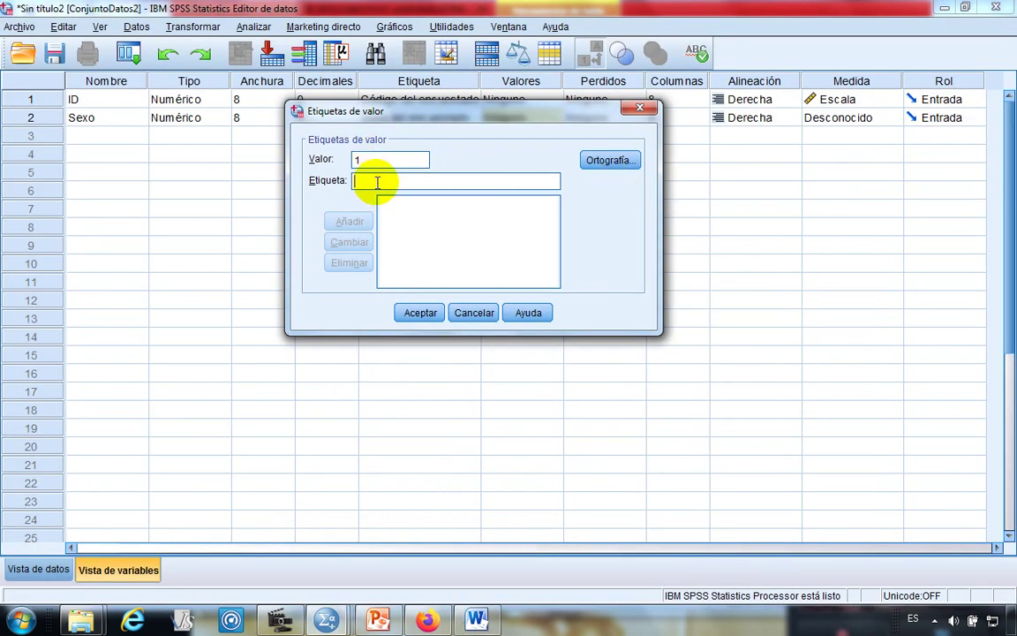
pyautogui.click(377, 182)
pyautogui.write('Masculino')
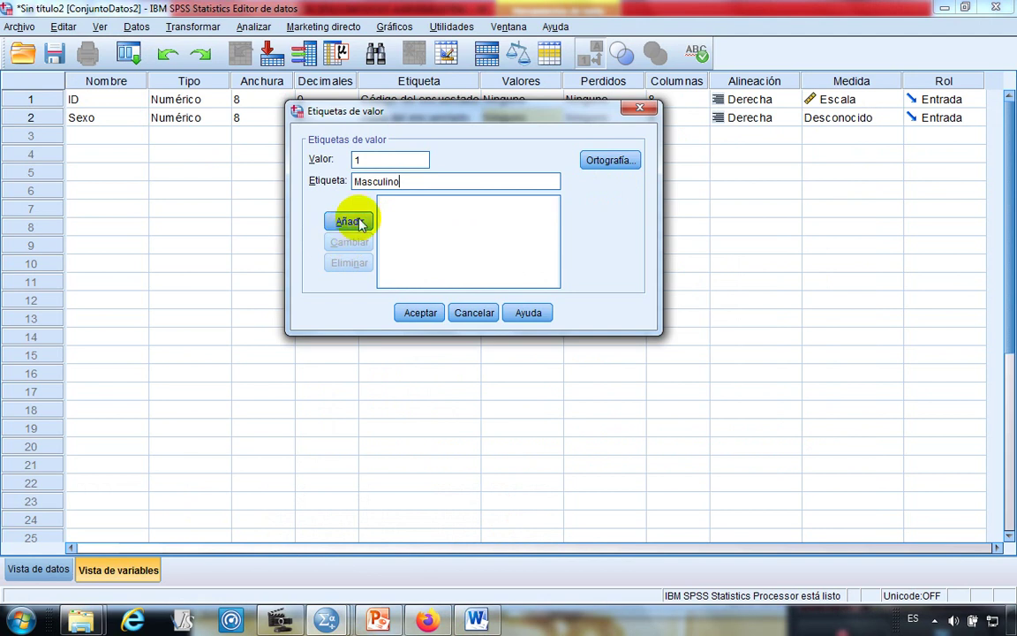
pyautogui.click(349, 221)
# - Add the value label 2 = Femenino to the Sexo variable and accept its value labels
pyautogui.write('2')
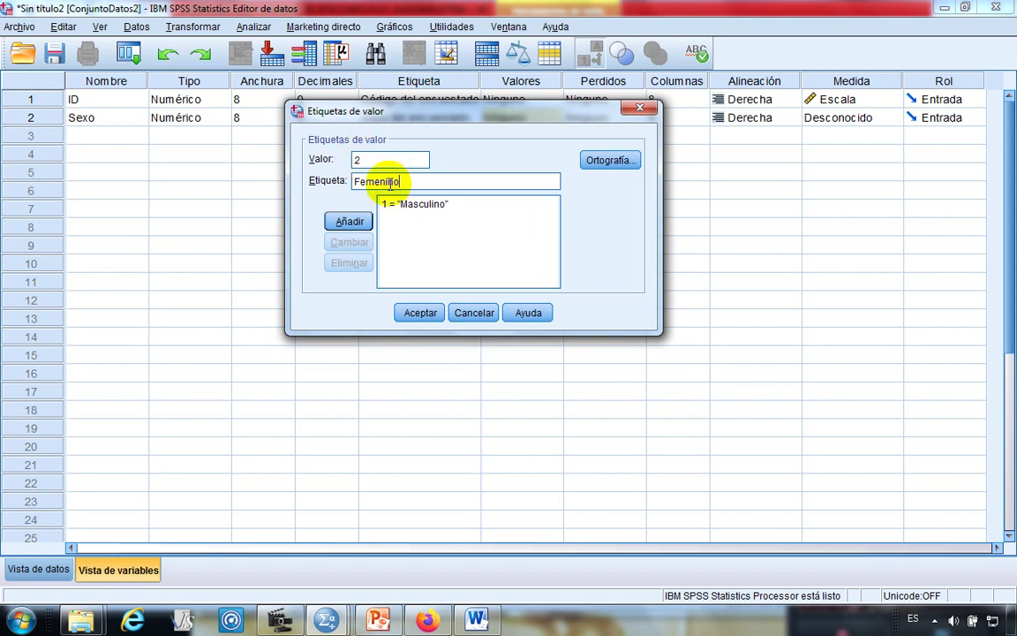
pyautogui.moveTo(400, 181); pyautogui.dragTo(380, 181)
pyautogui.click(353, 225)
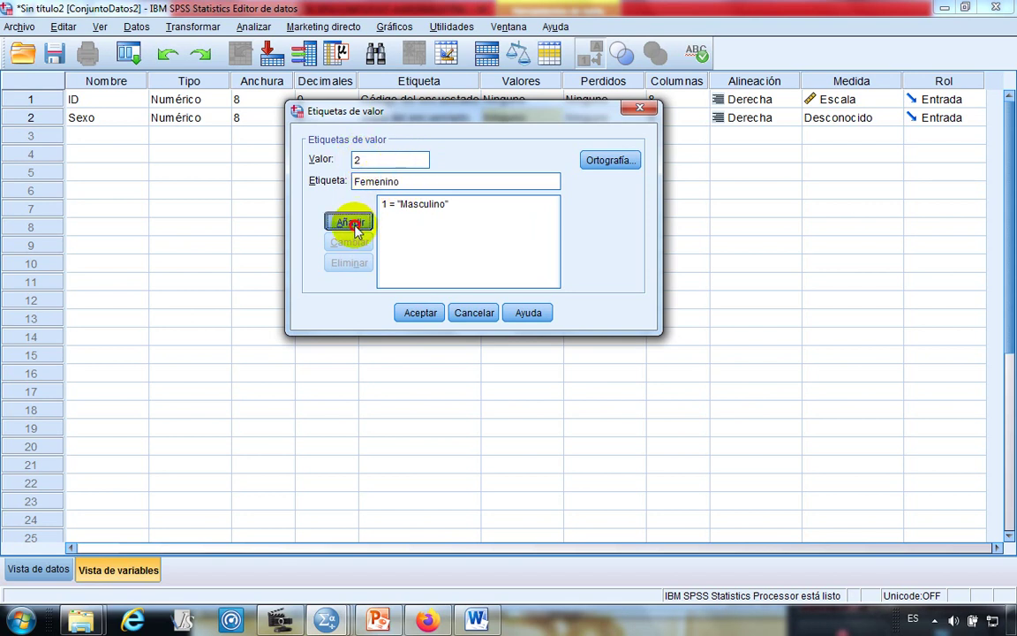
pyautogui.moveTo(384, 110); pyautogui.dragTo(384, 117)
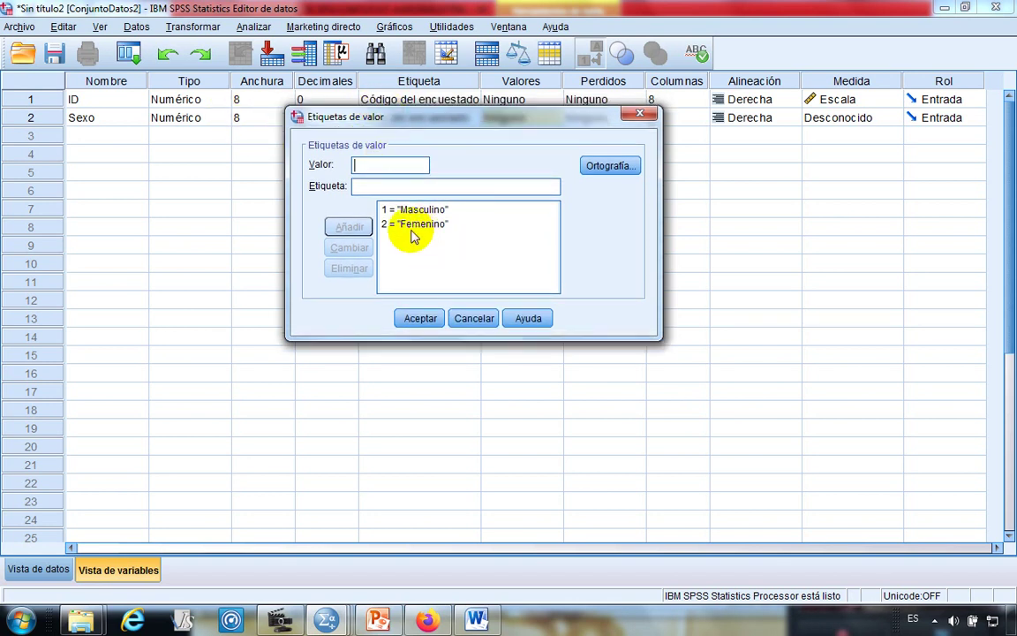
pyautogui.click(420, 320)
# - Set the measurement level of the Sexo variable to Nominal
pyautogui.click(501, 156)
pyautogui.click(511, 117)
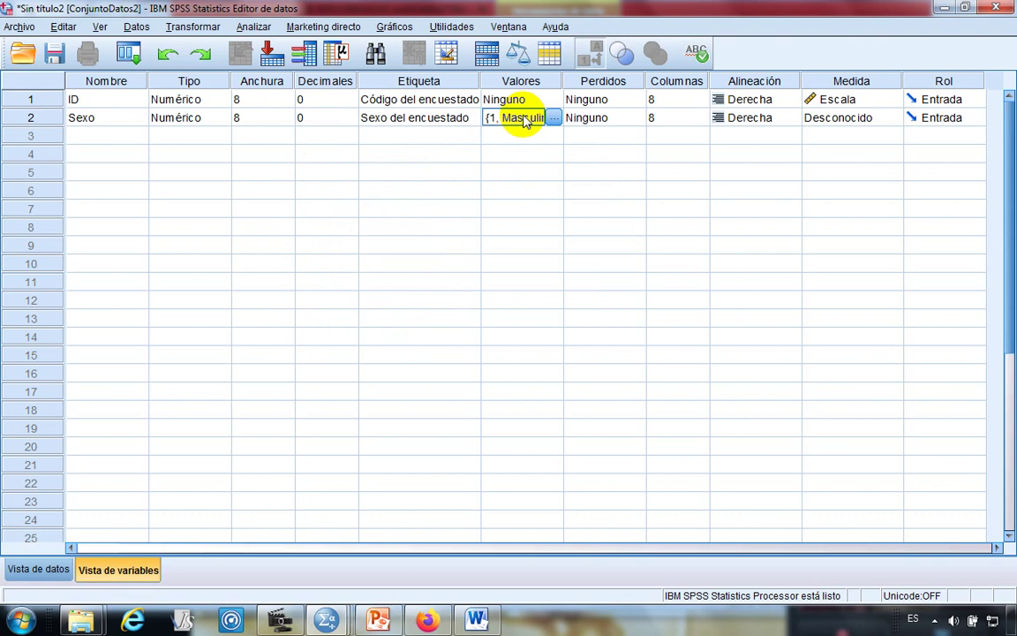
pyautogui.click(889, 123)
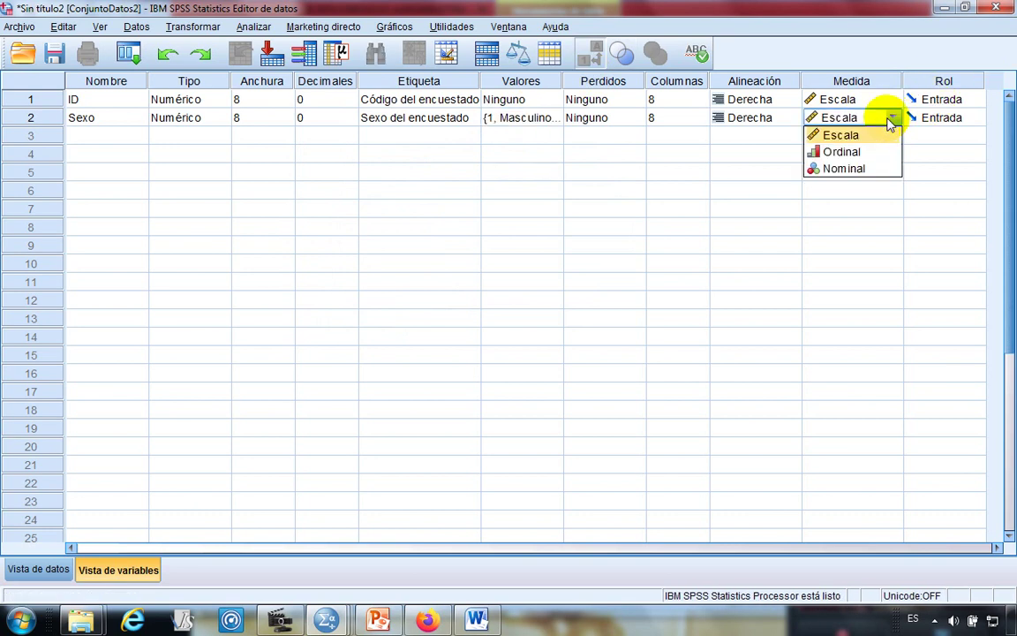
pyautogui.click(841, 168)
# - Consult the edad column in the Word student table and create a third SPSS variable named Edad
pyautogui.click(104, 137)
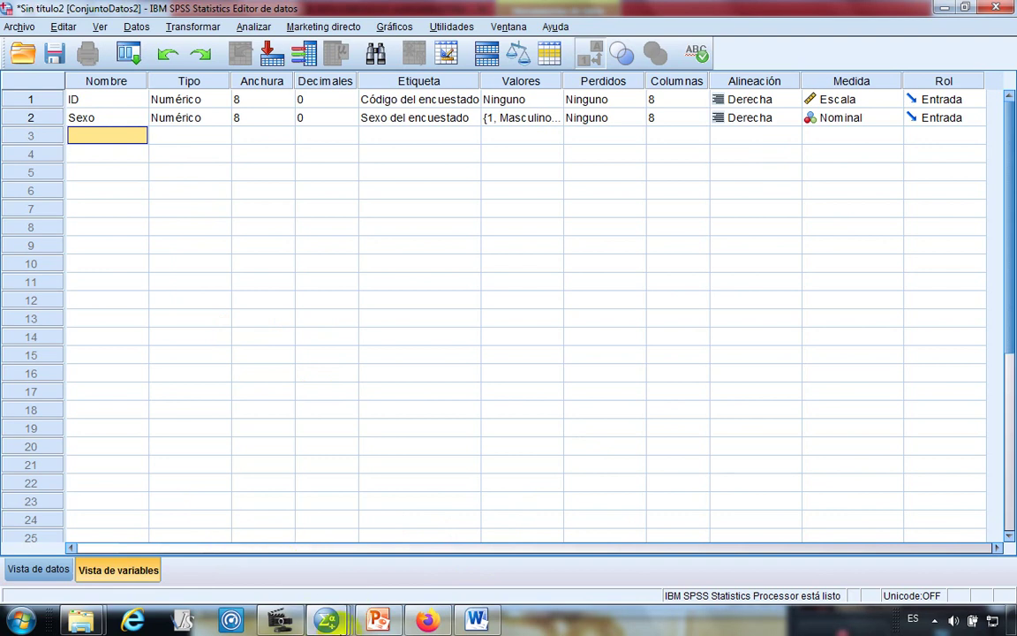
pyautogui.click(477, 621)
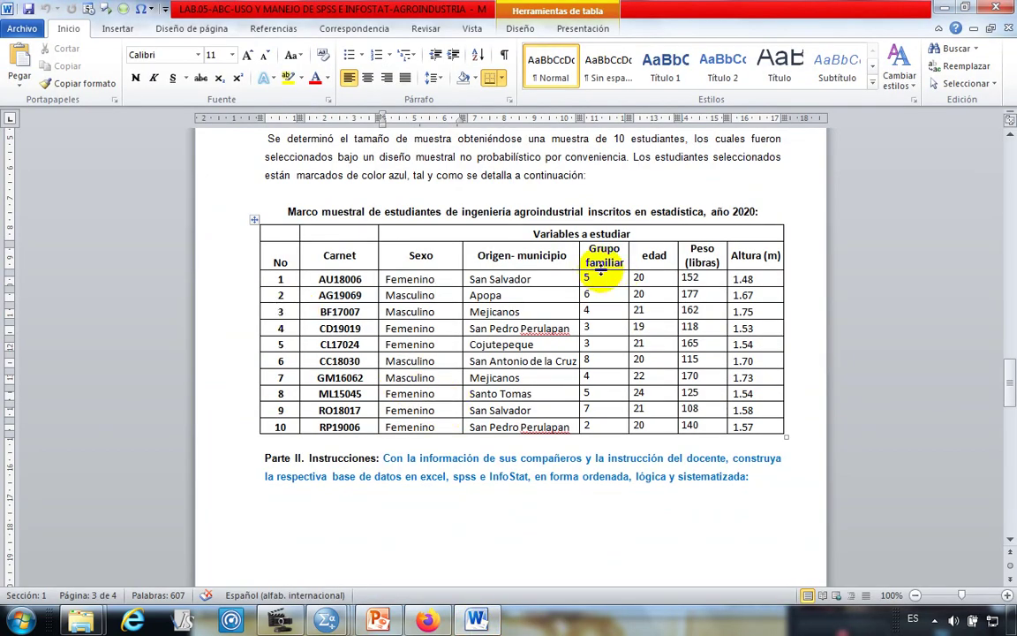
pyautogui.moveTo(639, 255); pyautogui.dragTo(663, 422)
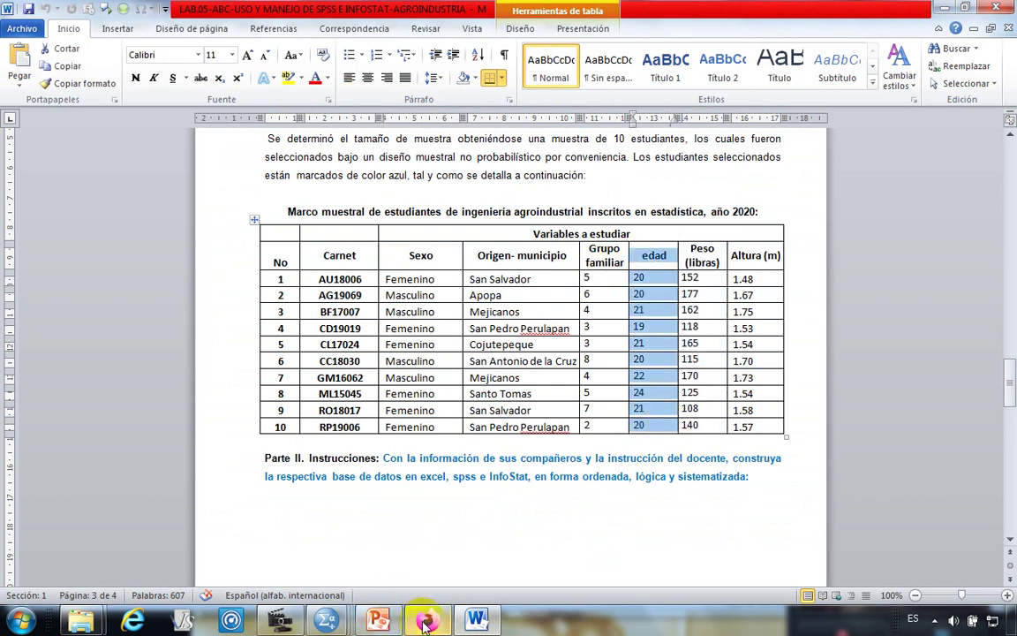
pyautogui.click(327, 621)
pyautogui.click(472, 534)
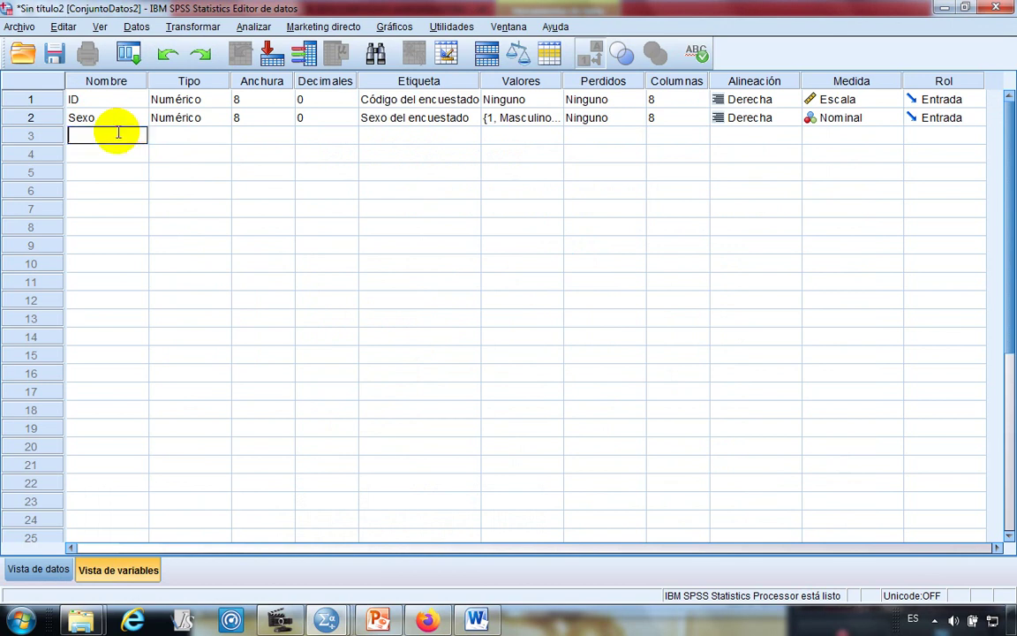
pyautogui.click(163, 141)
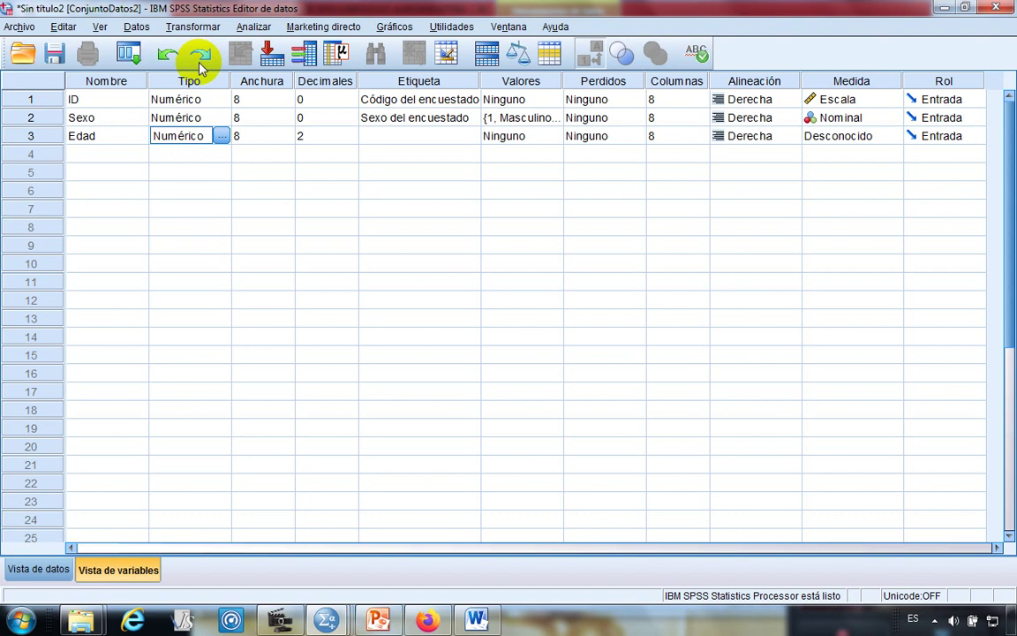
# - Check the ages in the Word table again and set the Edad variable's decimals to 0
pyautogui.click(311, 135)
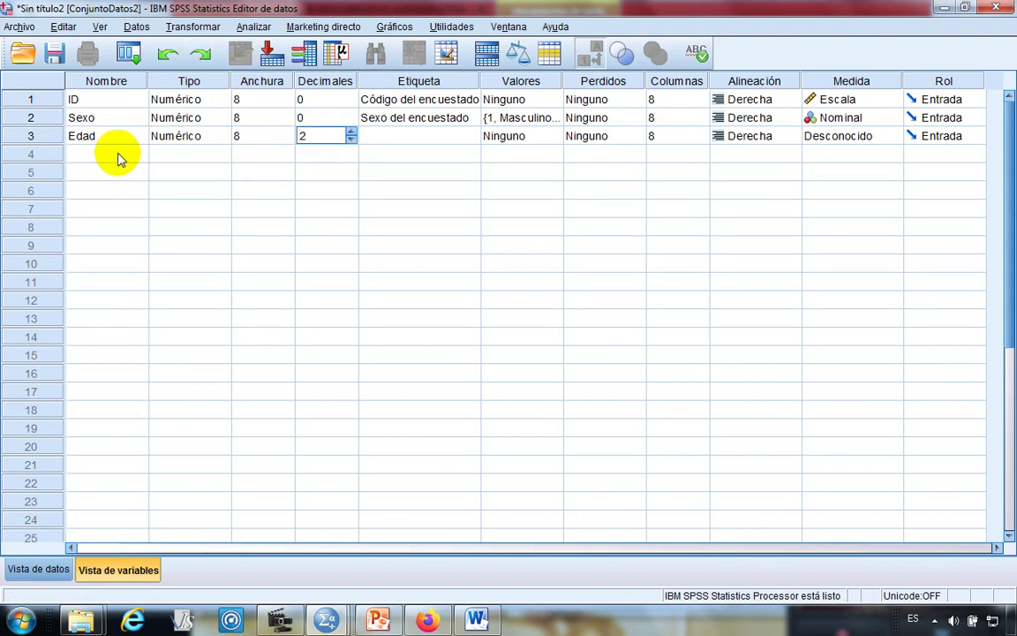
pyautogui.click(477, 620)
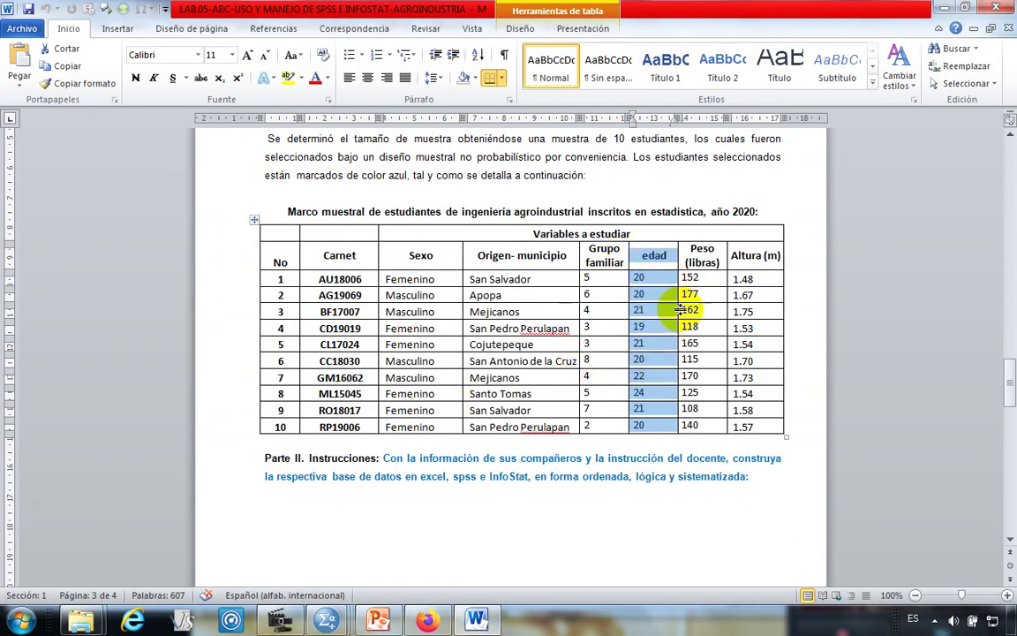
pyautogui.click(327, 620)
pyautogui.click(477, 549)
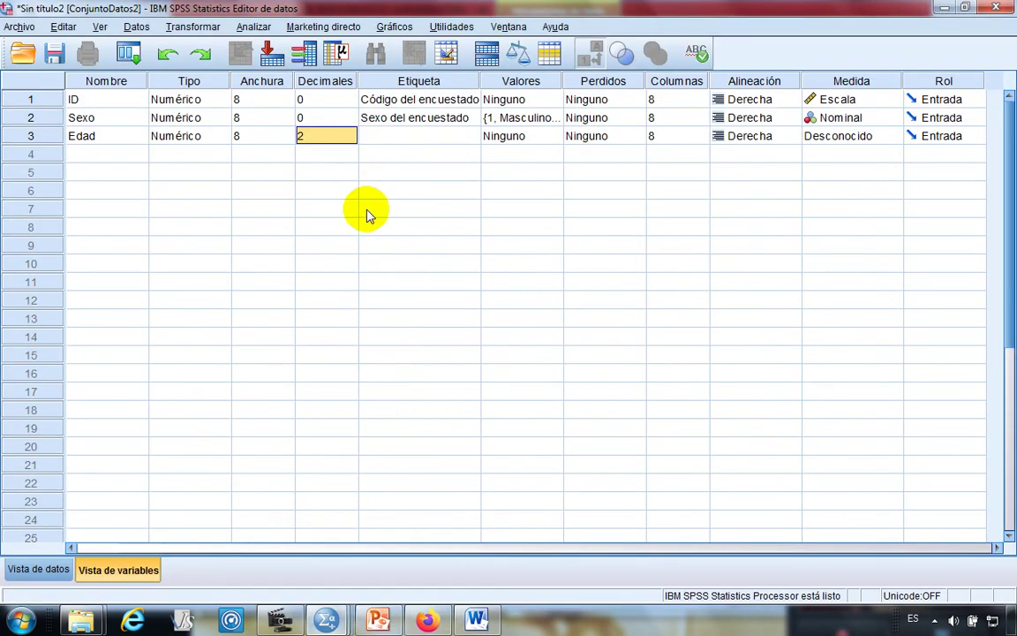
pyautogui.write('0')
# - Give the Edad variable the label "Edad del encuestado"
pyautogui.click(404, 137)
pyautogui.click(407, 134)
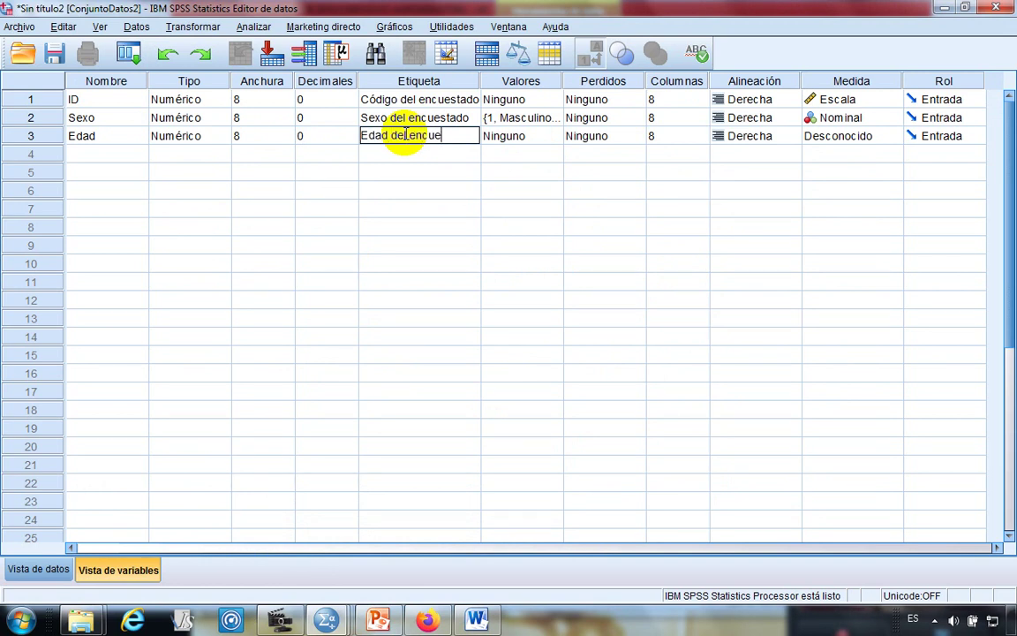
pyautogui.click(423, 209)
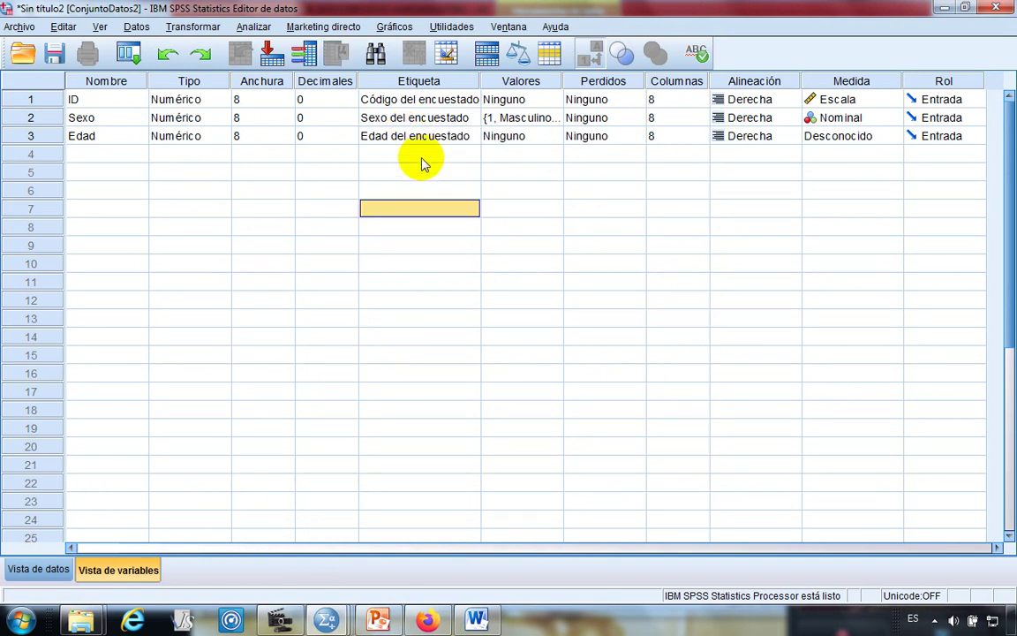
pyautogui.click(428, 138)
# - Leave Edad without value labels and set its measurement level to Escala
pyautogui.click(519, 135)
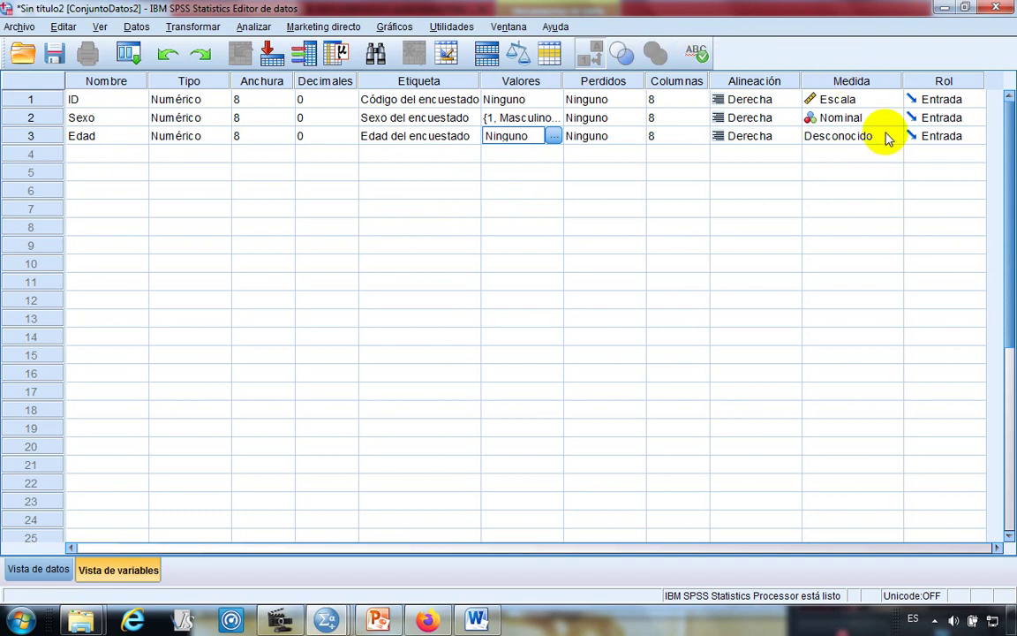
pyautogui.click(890, 140)
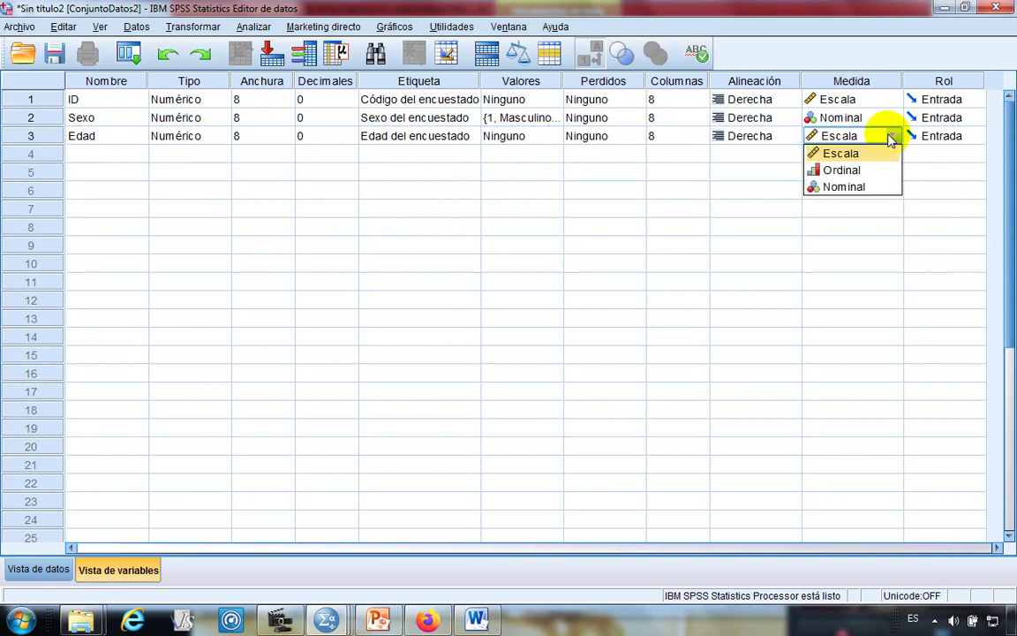
pyautogui.click(843, 154)
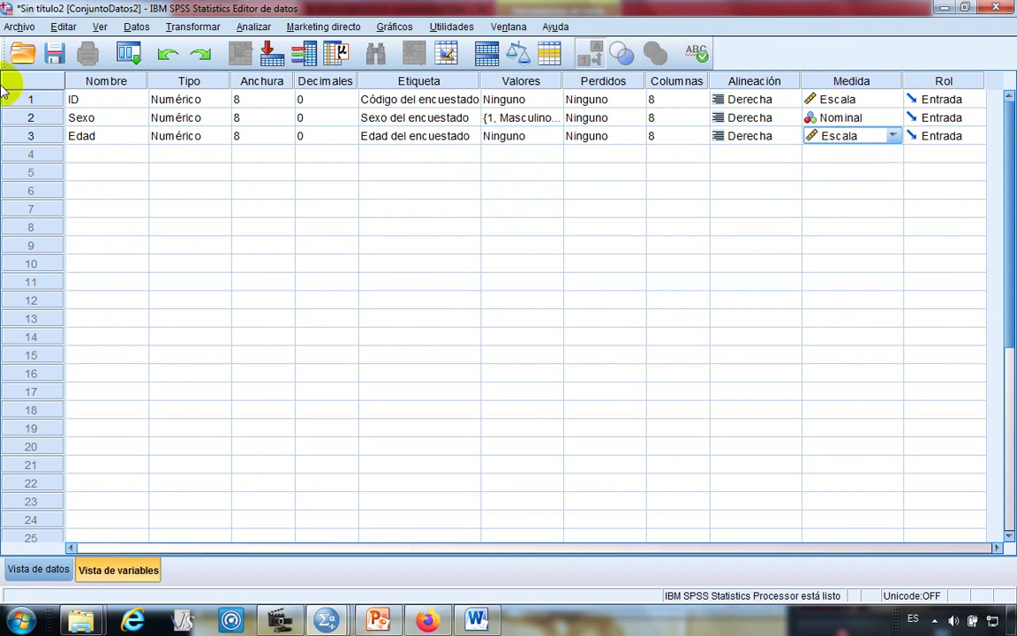
pyautogui.click(95, 157)
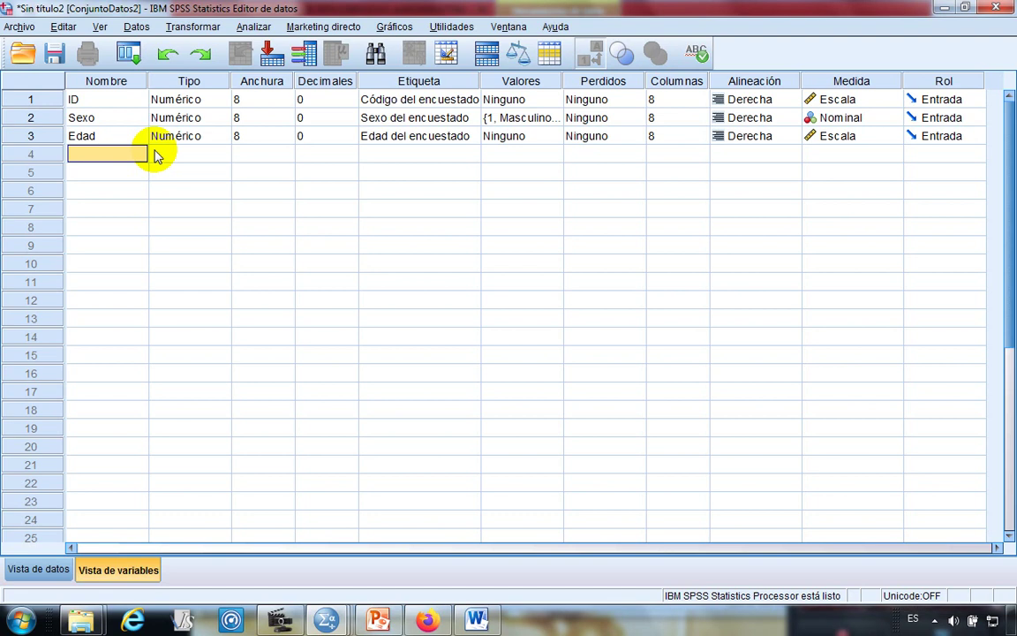
pyautogui.click(54, 228)
pyautogui.click(107, 154)
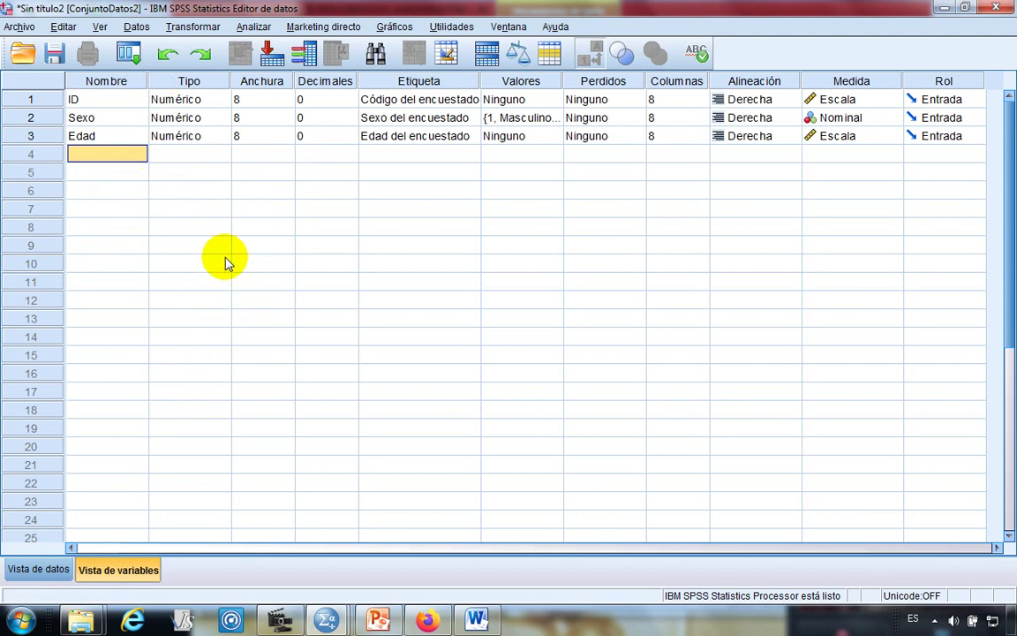
pyautogui.click(477, 623)
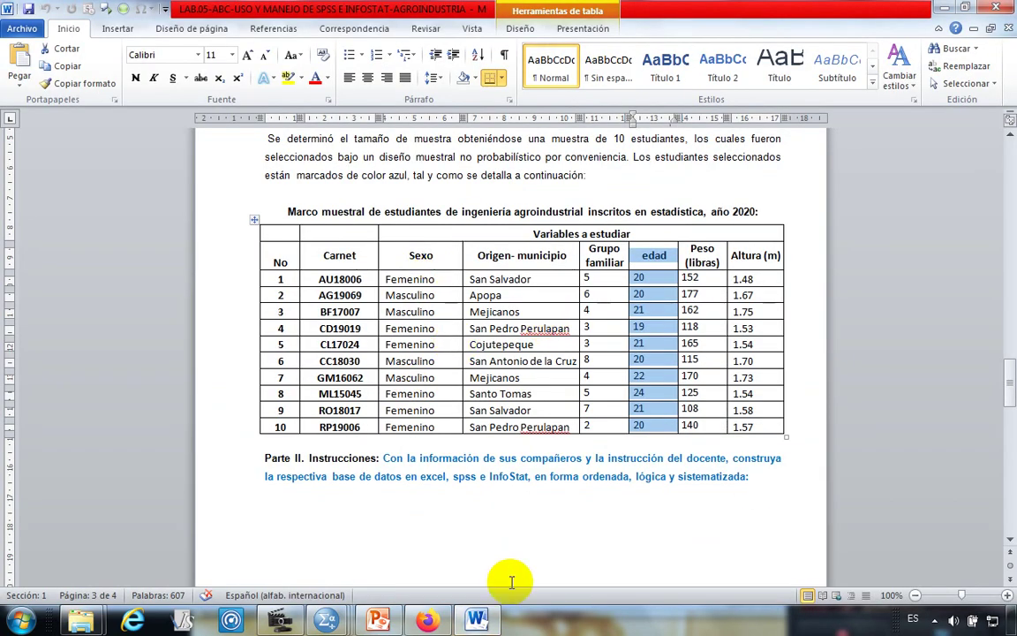
pyautogui.click(501, 528)
pyautogui.click(476, 622)
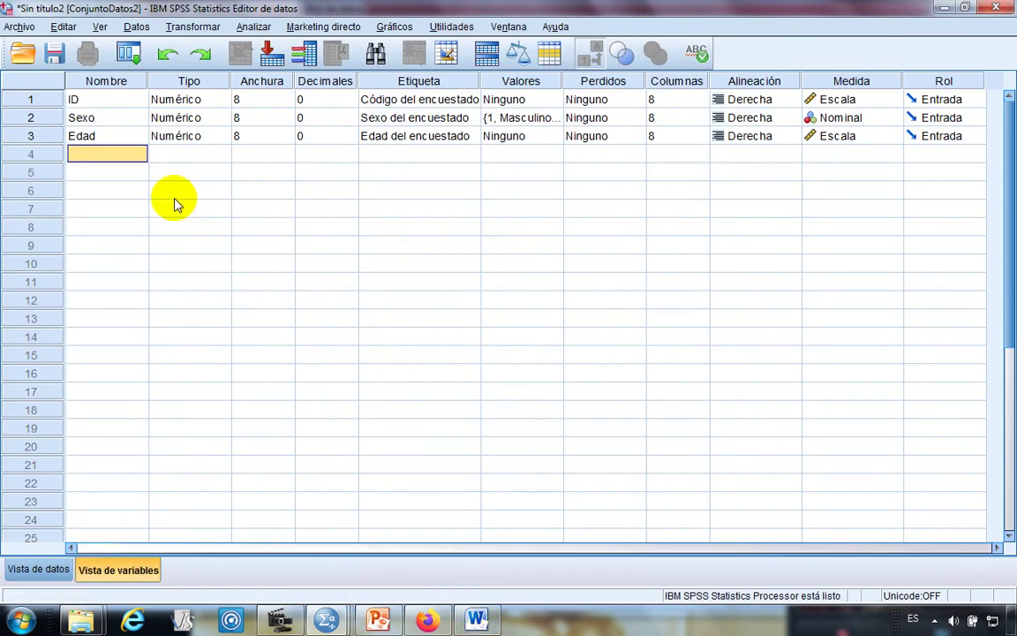
pyautogui.click(128, 179)
pyautogui.click(119, 154)
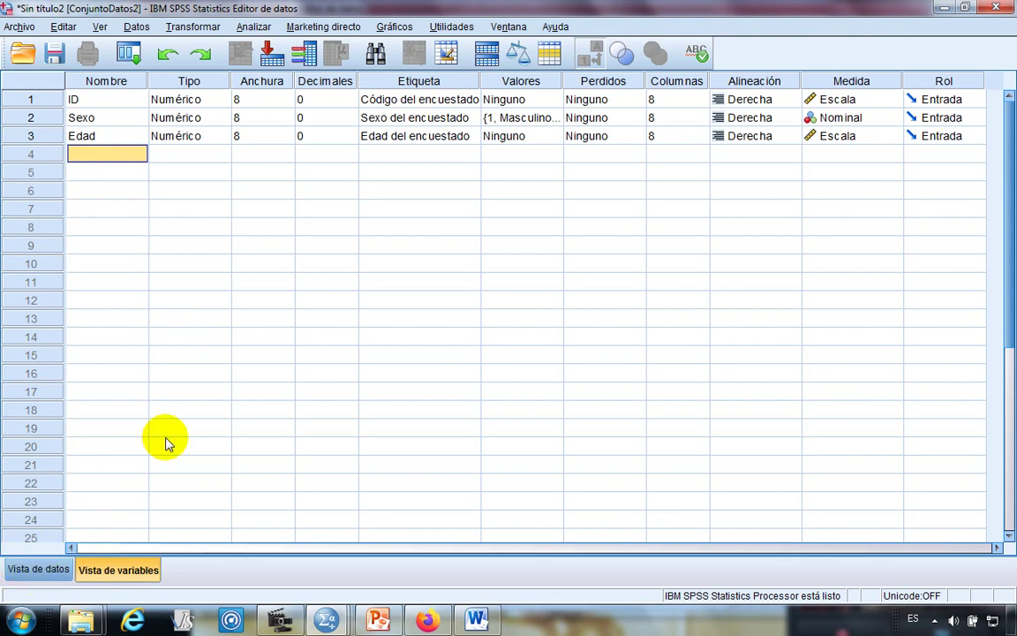
pyautogui.click(31, 119)
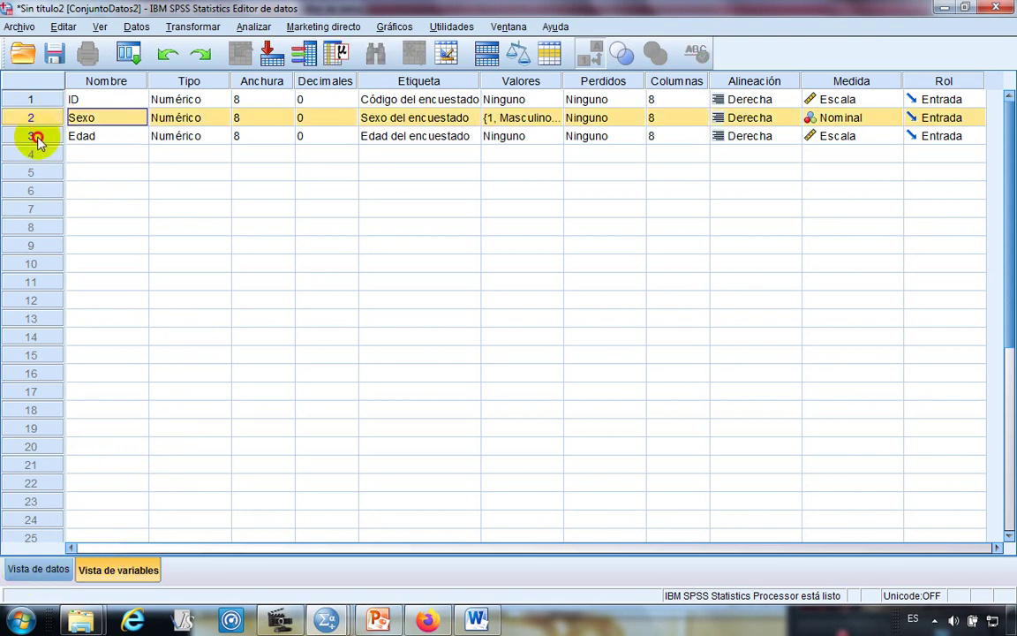
pyautogui.click(32, 137)
pyautogui.click(51, 120)
pyautogui.click(53, 134)
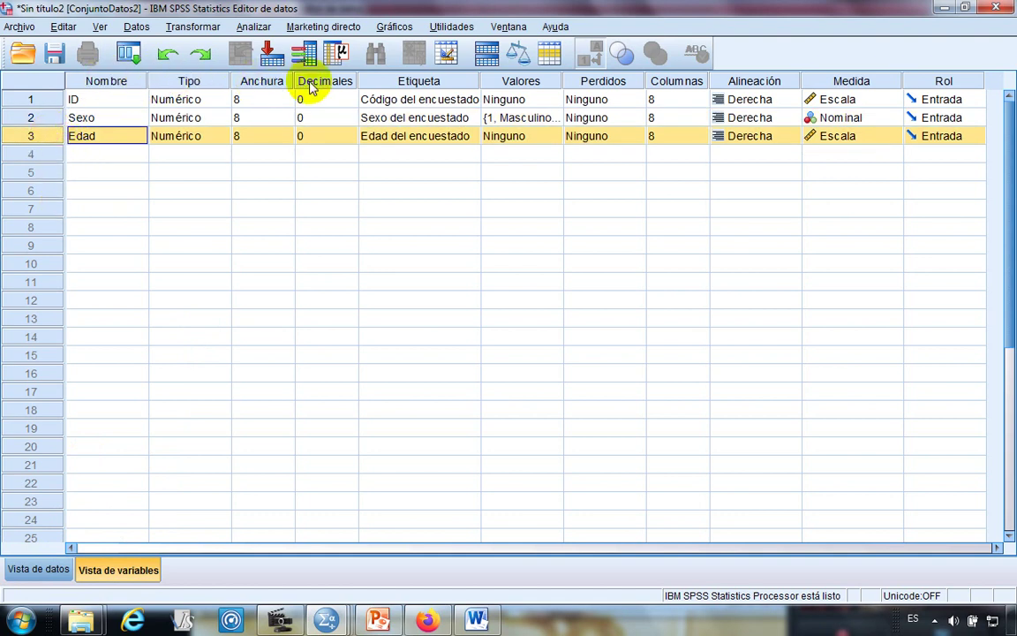
# - Switch to the data view and go through the first case rows one after another
pyautogui.click(40, 572)
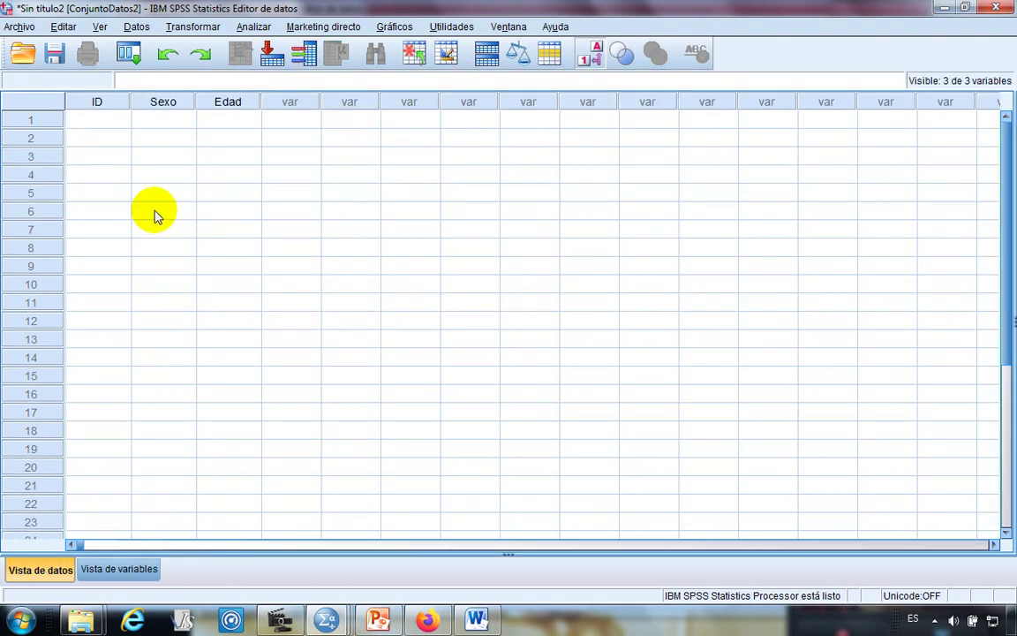
pyautogui.click(44, 118)
pyautogui.click(41, 138)
pyautogui.click(41, 157)
pyautogui.click(37, 176)
pyautogui.click(51, 194)
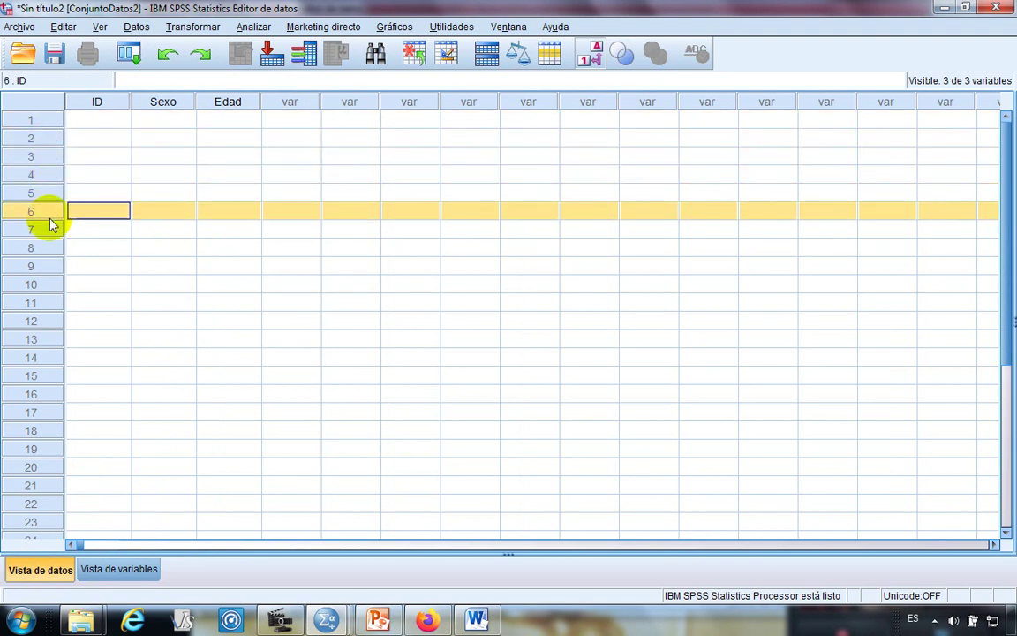
# - Compare the case rows and the ID, Sexo and Edad columns in the data view with the variable definitions
pyautogui.click(34, 123)
pyautogui.click(49, 168)
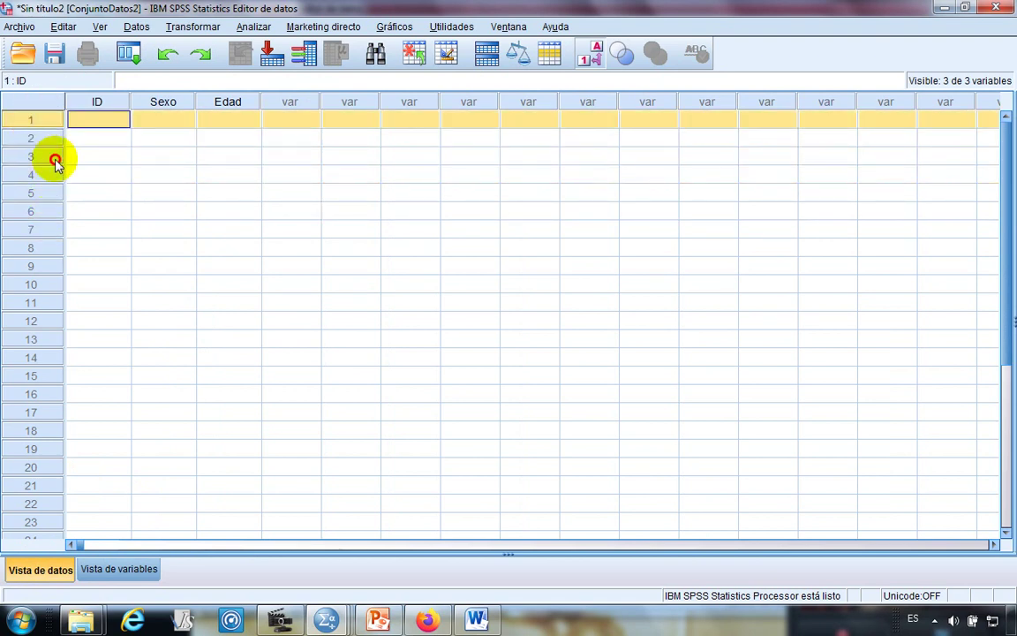
pyautogui.click(112, 105)
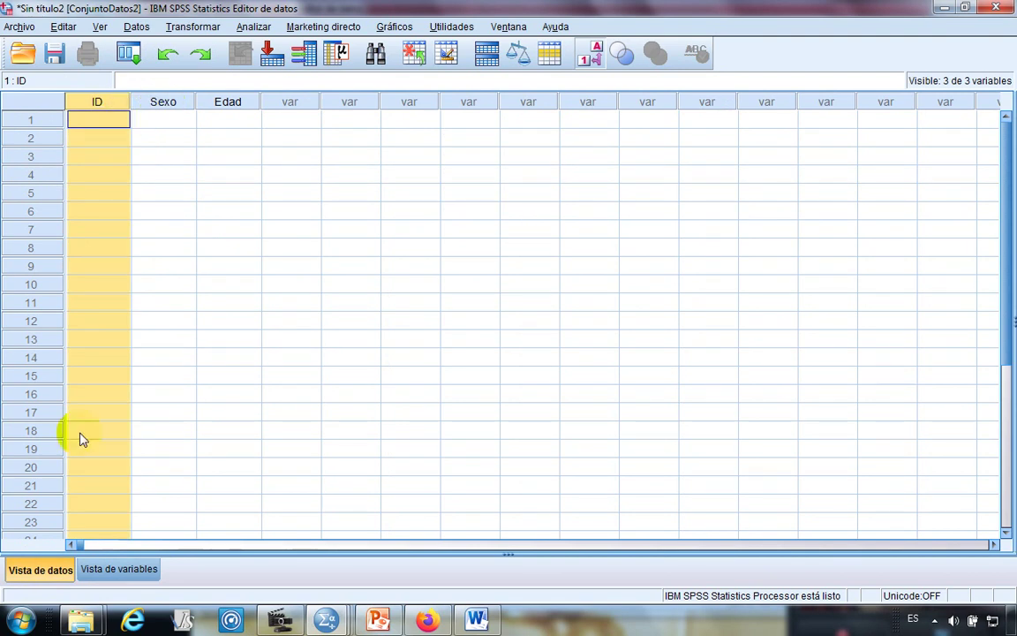
pyautogui.click(115, 570)
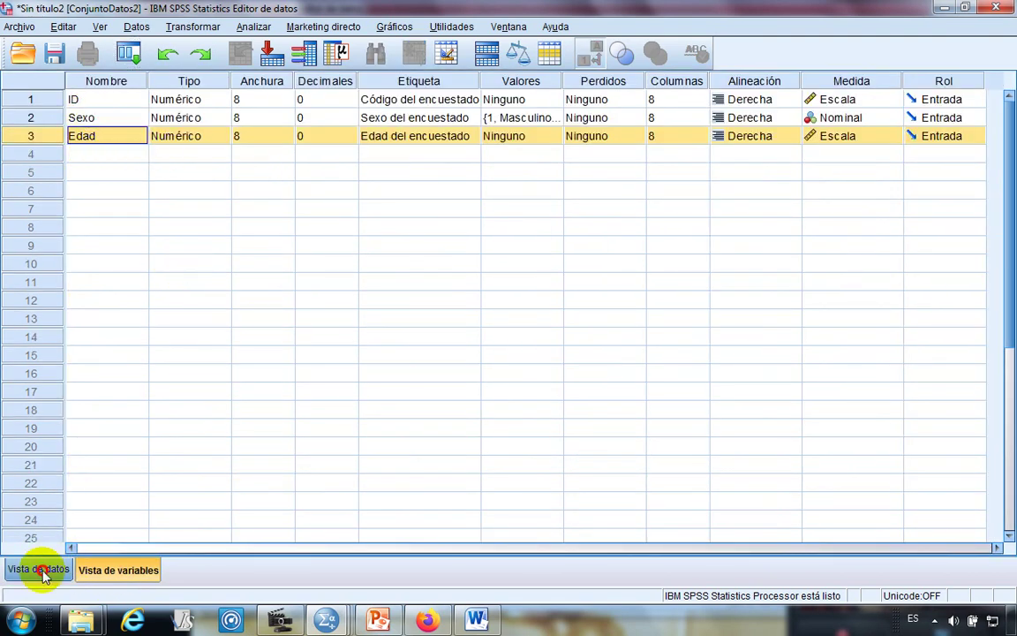
pyautogui.click(40, 570)
pyautogui.click(154, 102)
pyautogui.click(227, 102)
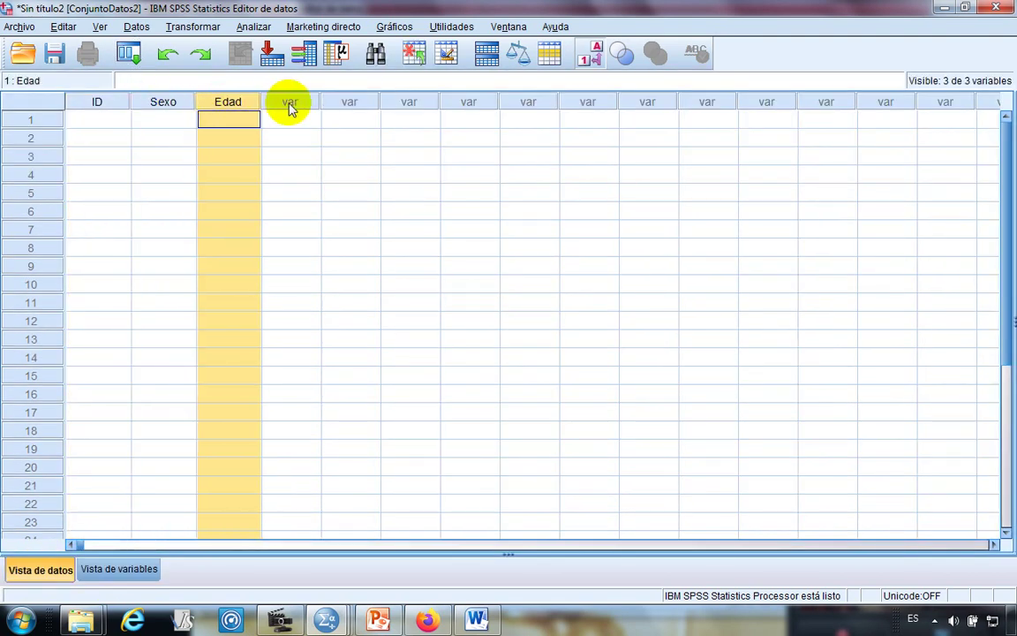
pyautogui.click(289, 102)
pyautogui.click(216, 125)
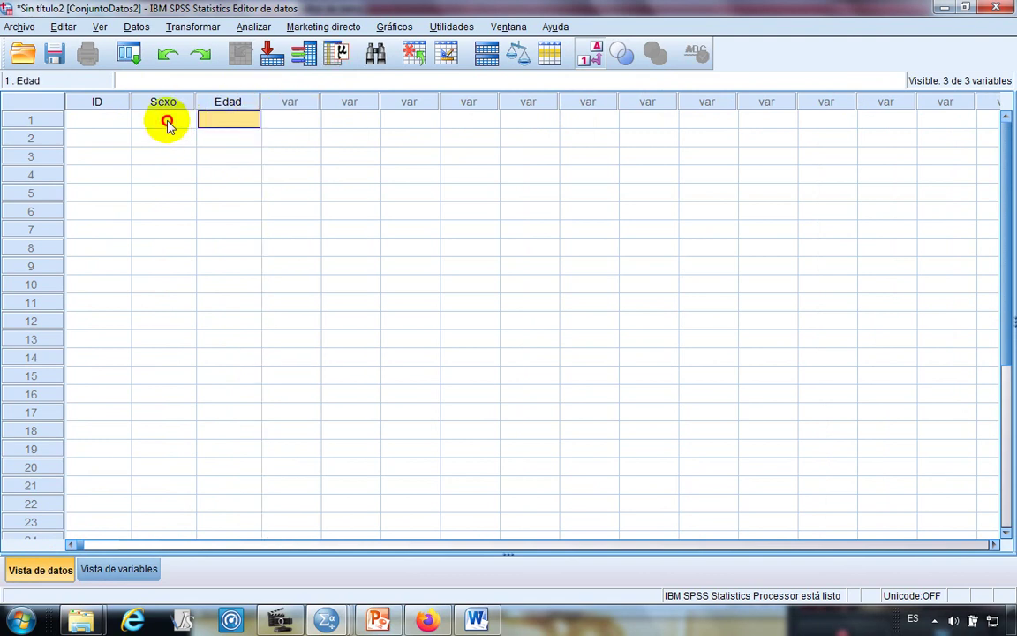
# - Enter 1 as the ID of the first case in the data view
pyautogui.click(163, 120)
pyautogui.click(117, 124)
pyautogui.click(205, 169)
pyautogui.click(103, 124)
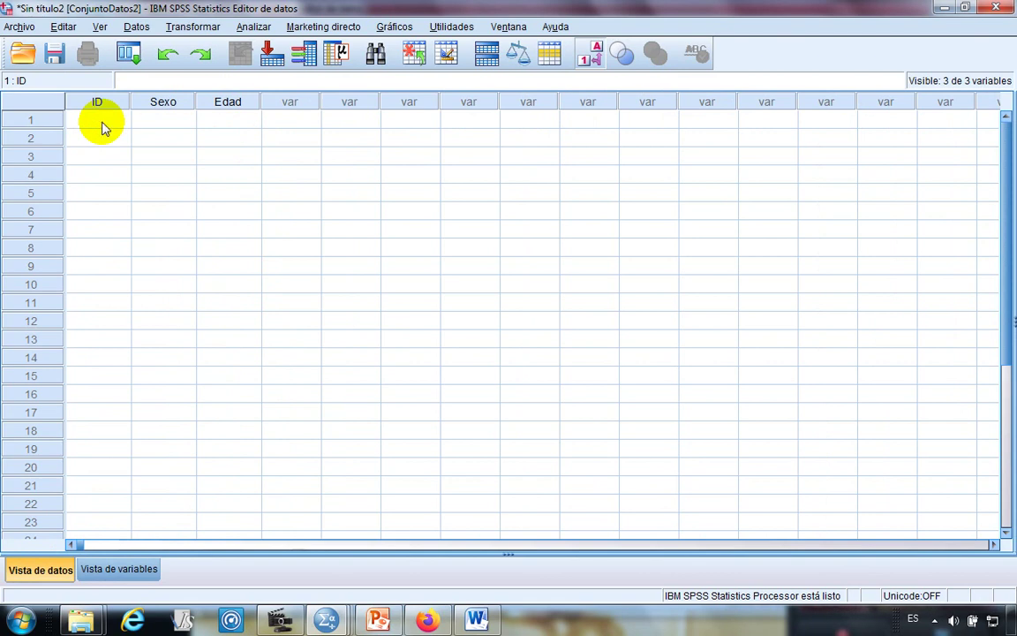
pyautogui.write('1')
pyautogui.press('Return')
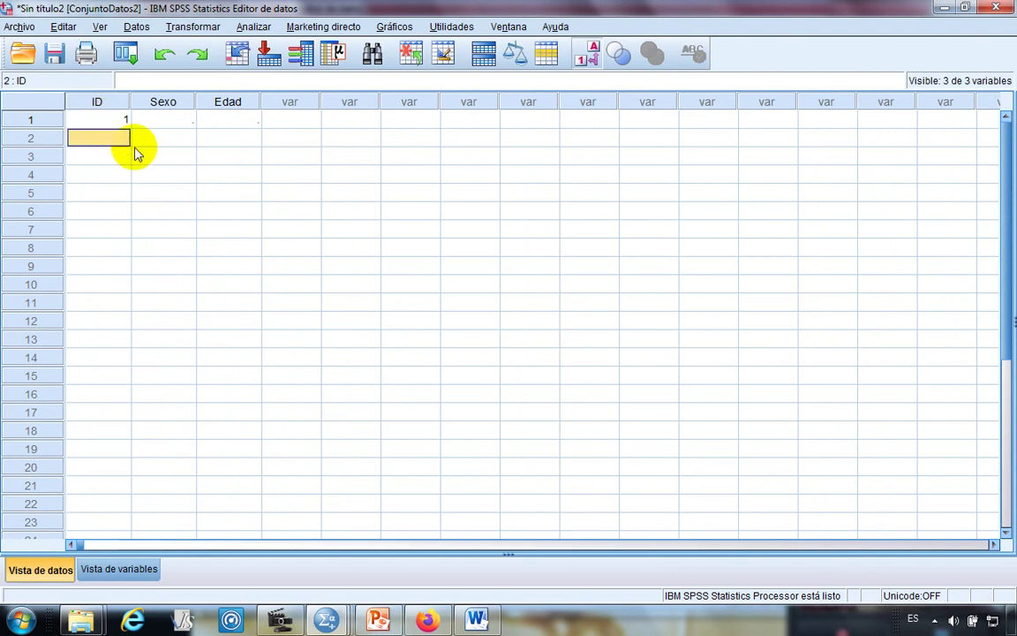
# - Look up the first student's sex in the Word table and set Sexo to Femenino for the first case in SPSS
pyautogui.click(187, 121)
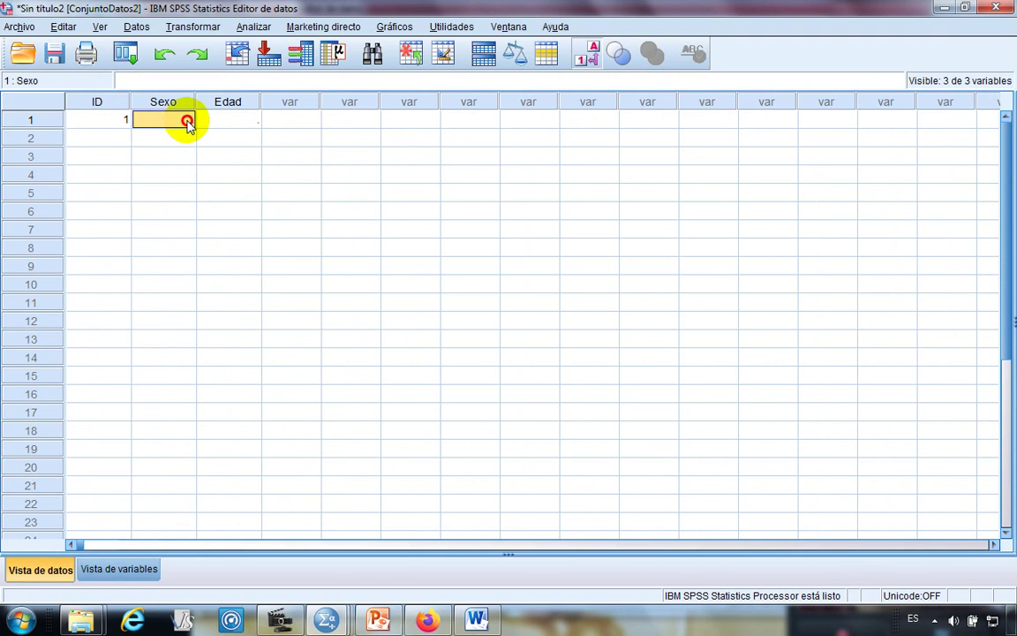
pyautogui.click(187, 121)
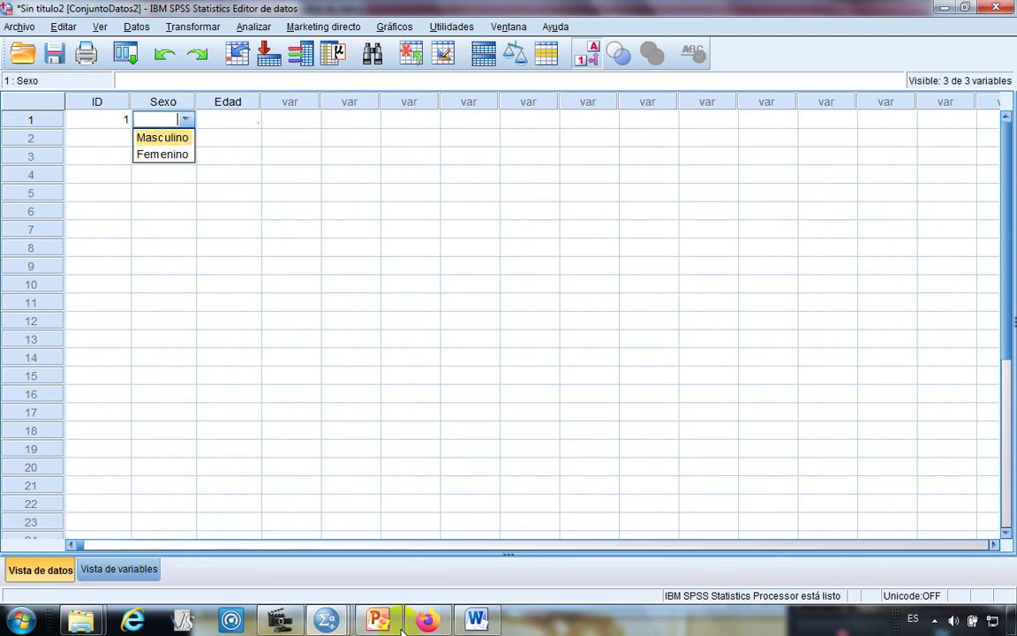
pyautogui.click(477, 618)
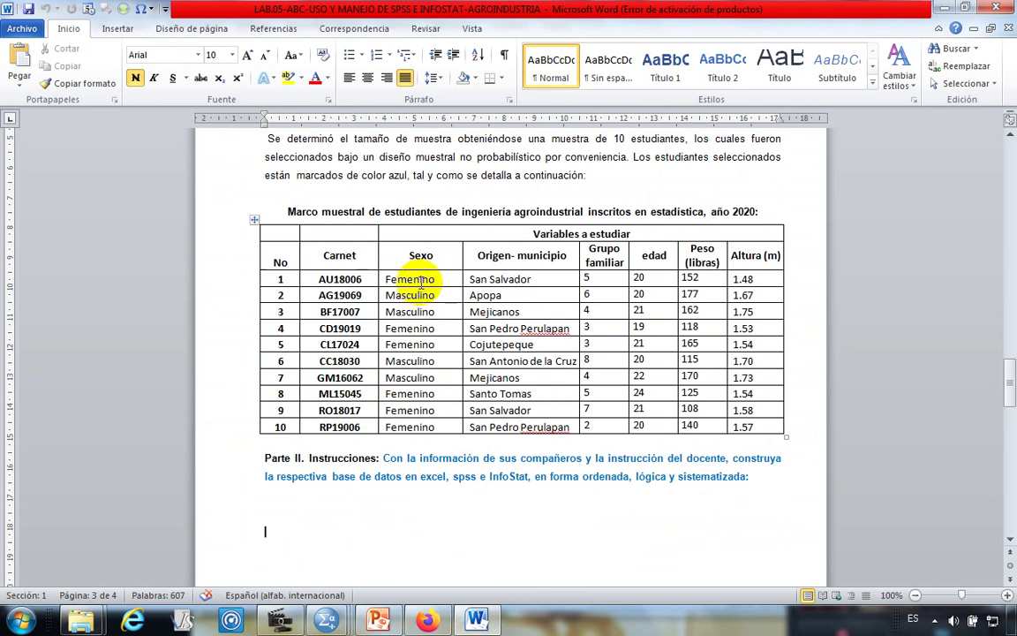
pyautogui.doubleClick(407, 279)
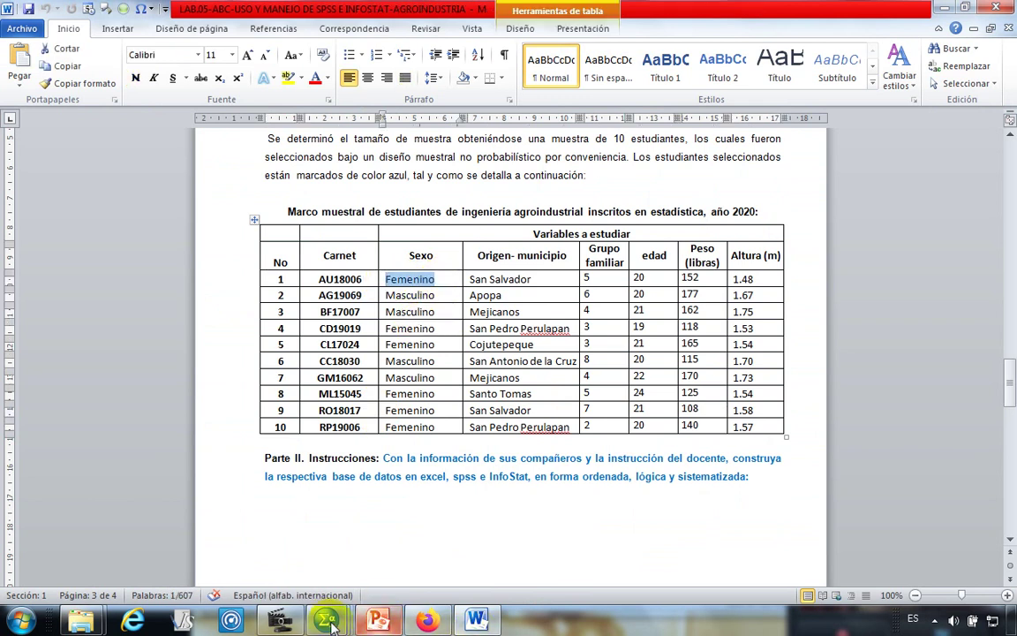
pyautogui.moveTo(326, 620)
pyautogui.click(488, 522)
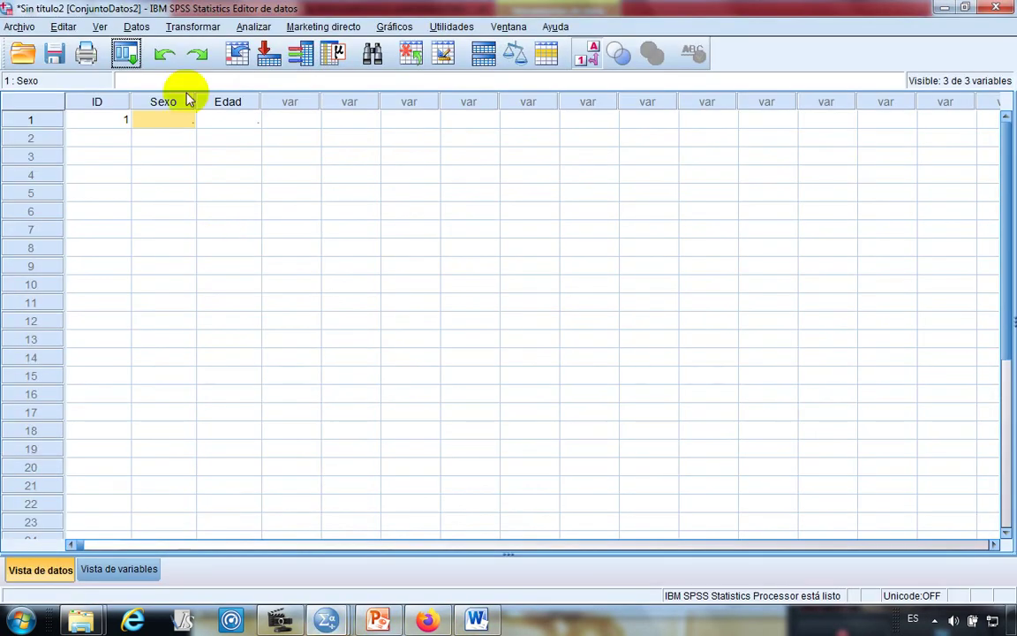
pyautogui.doubleClick(191, 119)
pyautogui.click(186, 119)
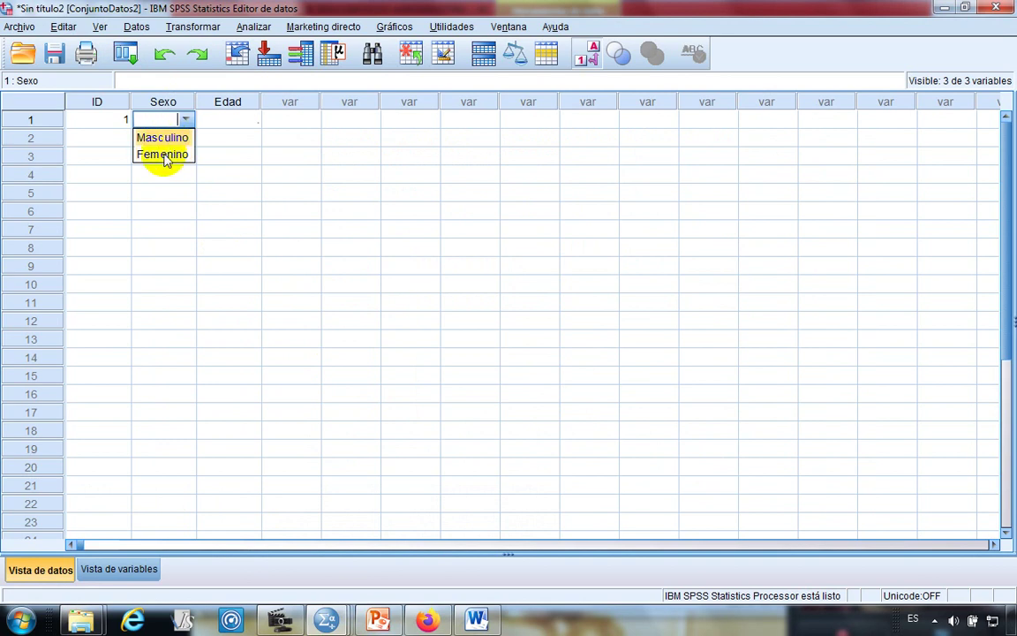
pyautogui.click(172, 156)
pyautogui.click(157, 139)
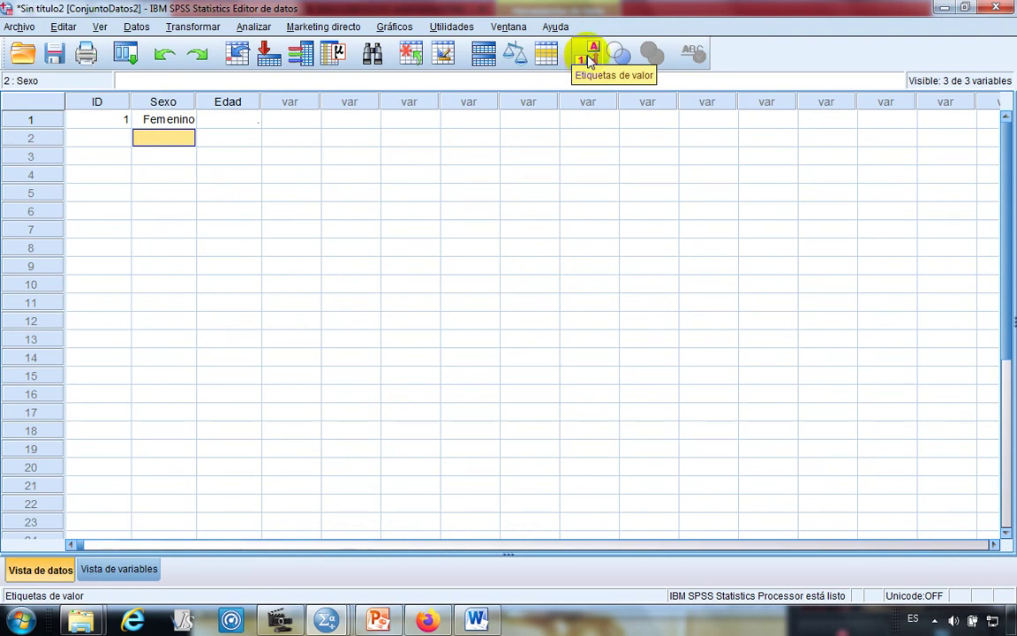
# - Turn off the value labels and inspect the numeric code behind the first case's Sexo entry
pyautogui.click(188, 124)
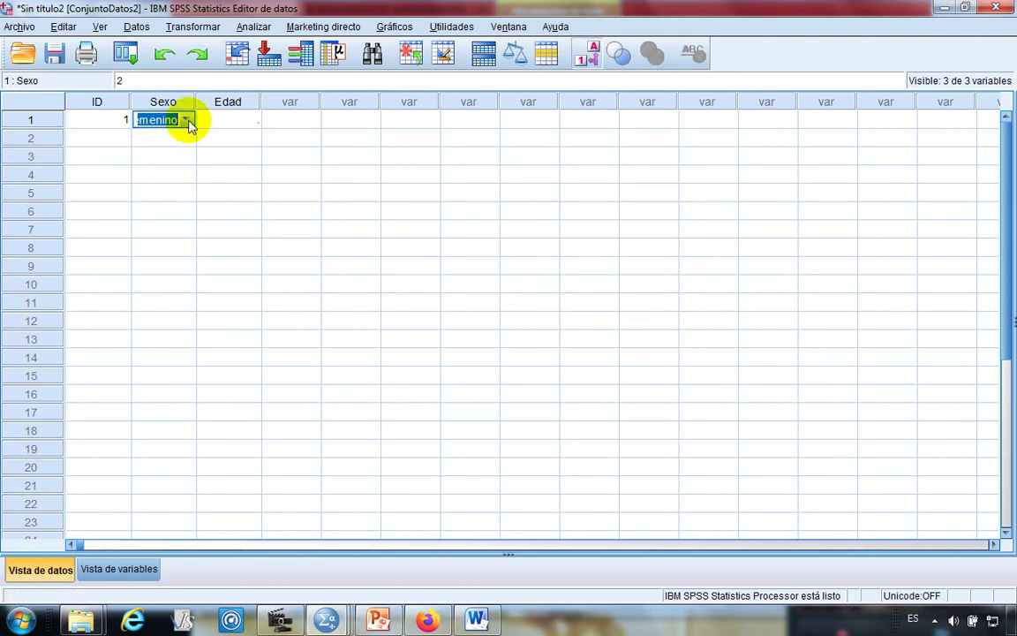
pyautogui.click(581, 54)
pyautogui.click(188, 137)
pyautogui.click(190, 121)
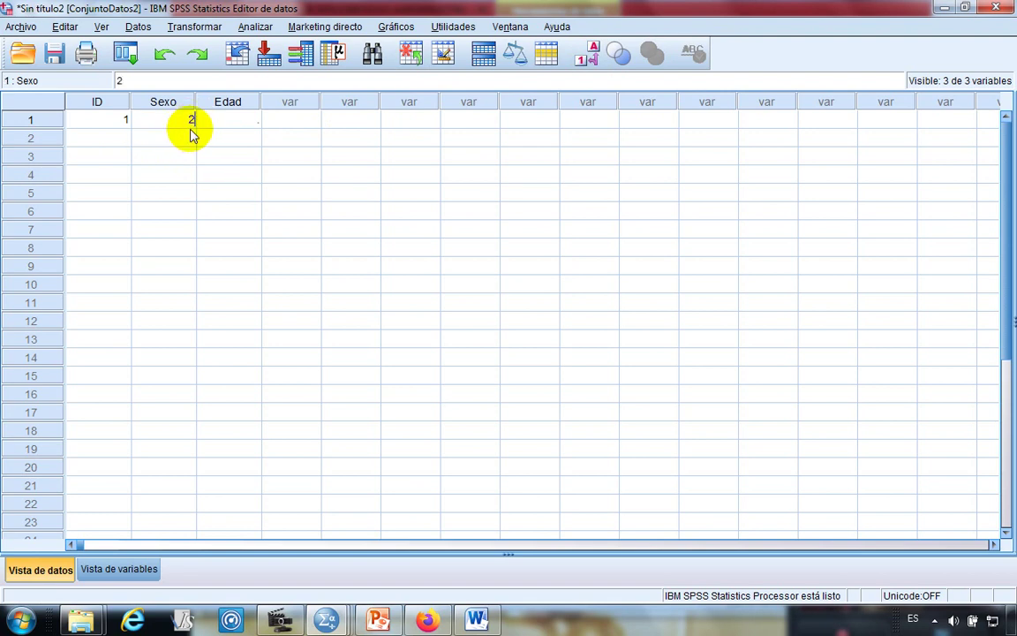
pyautogui.press('Return')
pyautogui.click(192, 123)
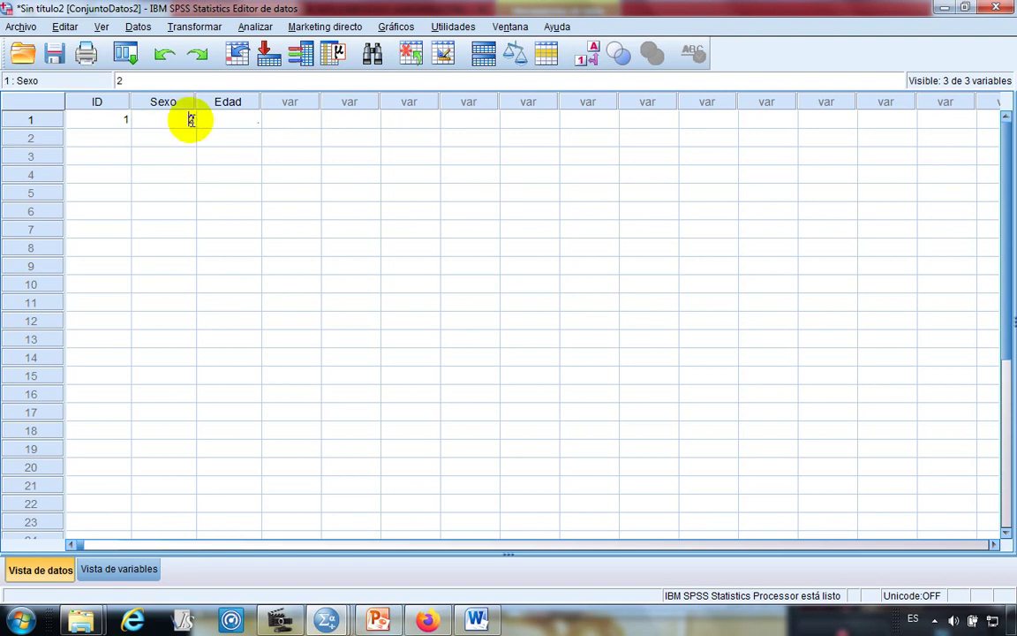
pyautogui.click(188, 121)
pyautogui.press('Return')
pyautogui.click(189, 121)
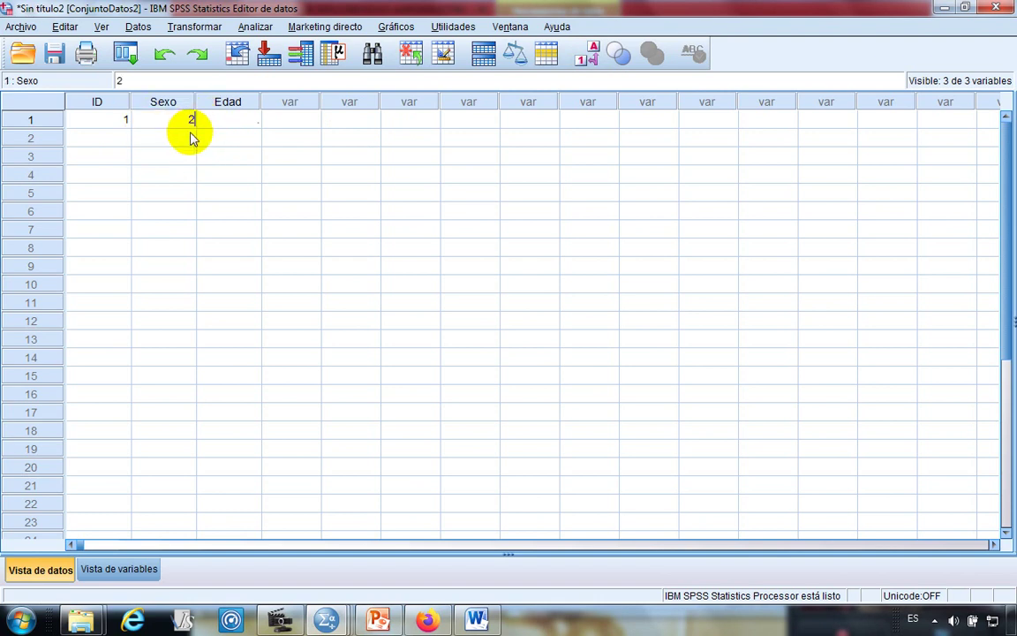
pyautogui.doubleClick(188, 120)
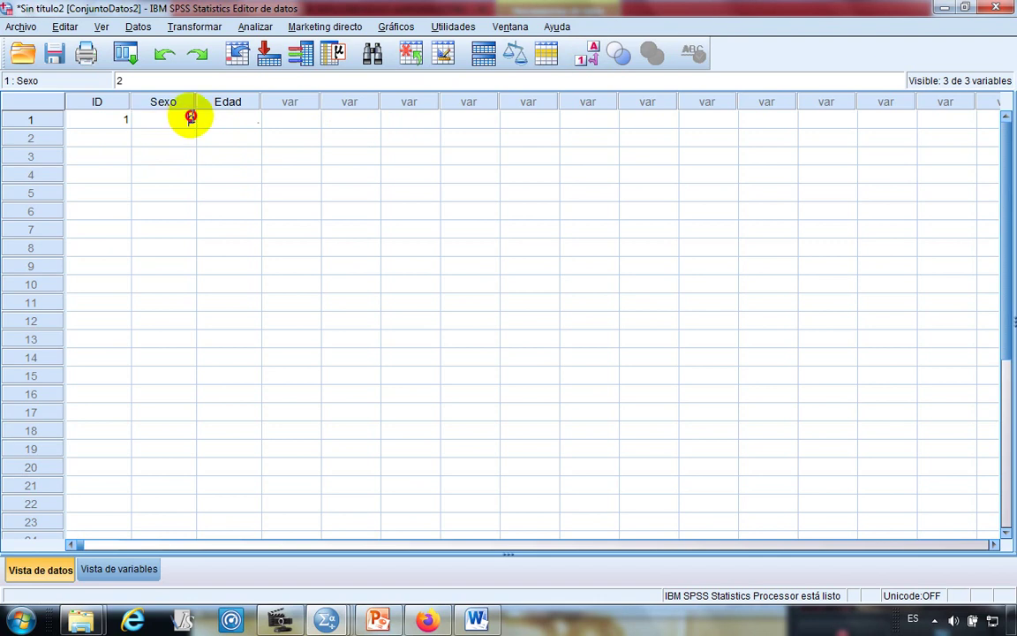
pyautogui.press('Return')
pyautogui.click(191, 125)
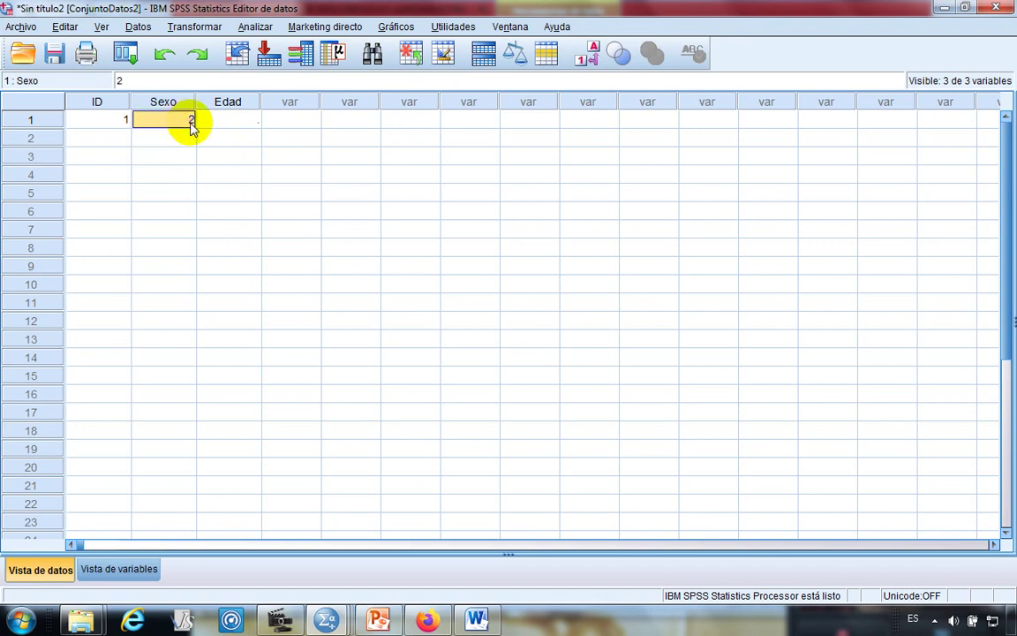
# - Turn the value labels back on and open the list of Sexo choices for the first case
pyautogui.click(584, 55)
pyautogui.click(194, 123)
pyautogui.click(189, 121)
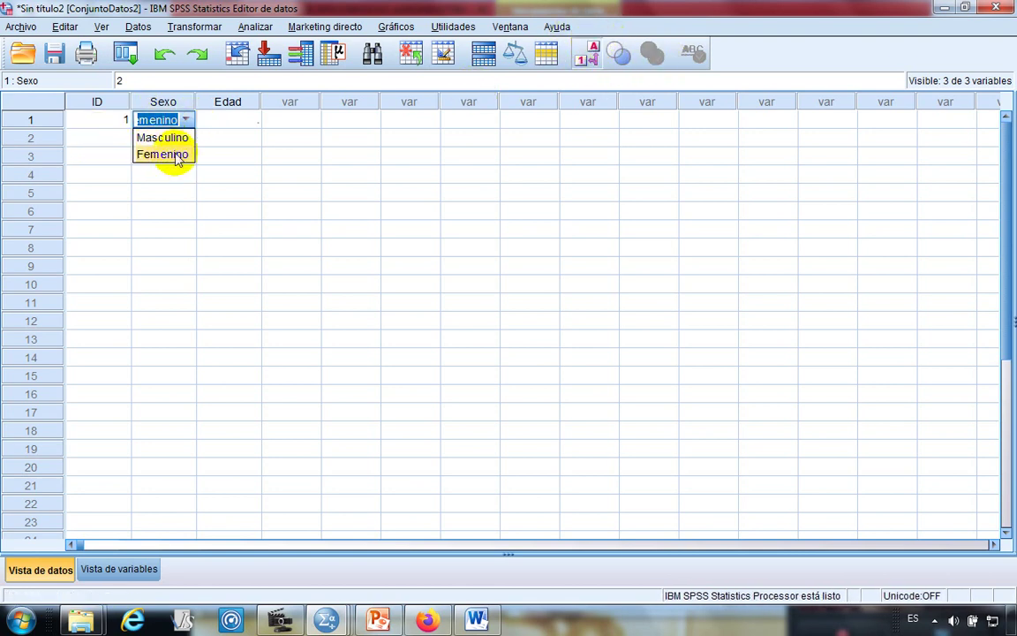
# - Show the first case's Sexo entry as a numeric code once more, and restore the value labels
pyautogui.click(586, 55)
pyautogui.click(171, 157)
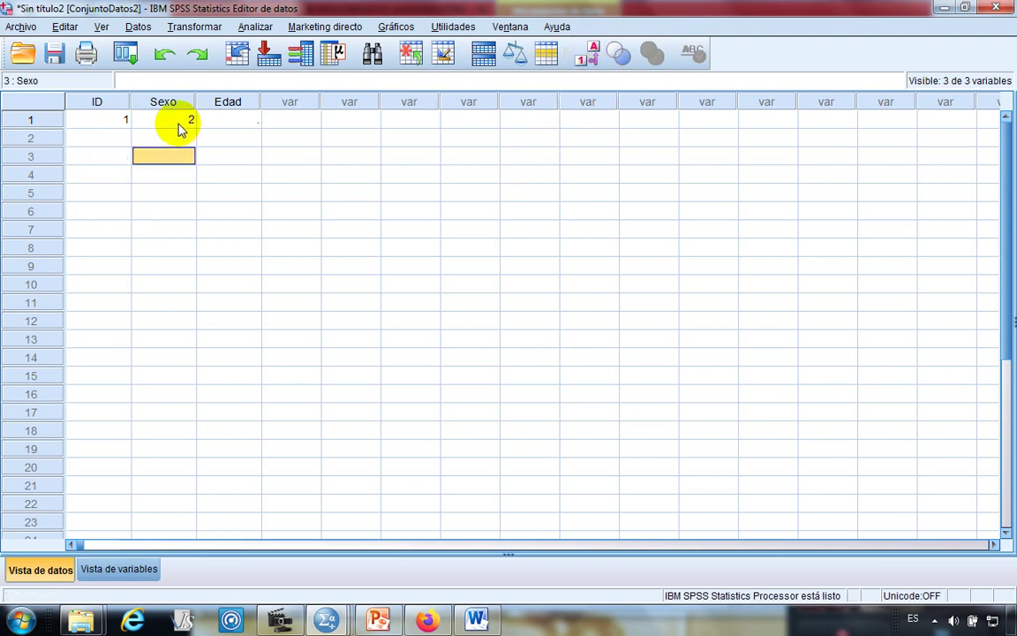
pyautogui.click(176, 136)
pyautogui.click(182, 122)
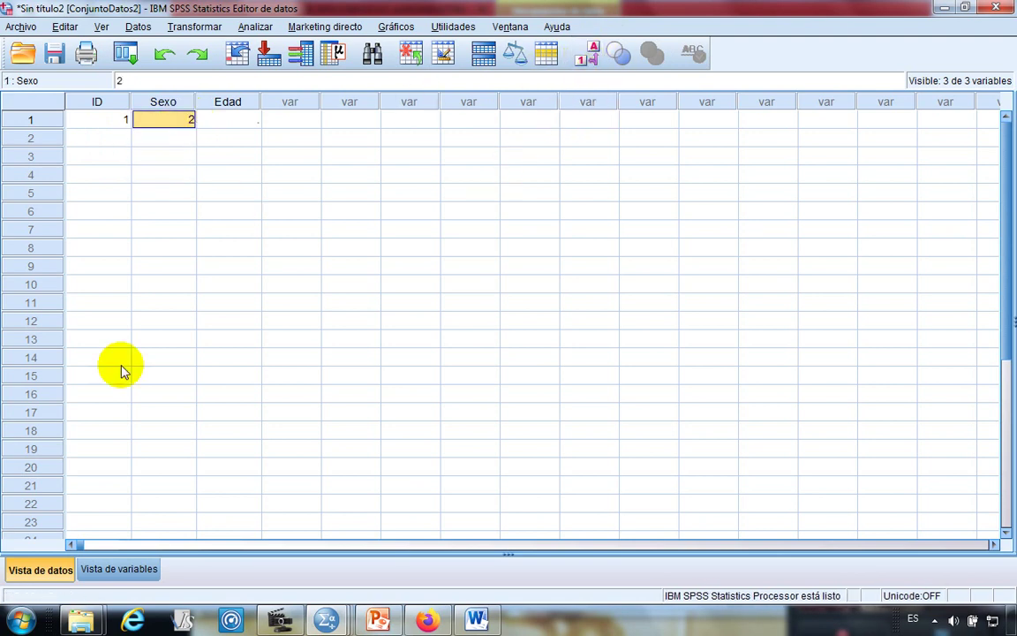
pyautogui.click(587, 53)
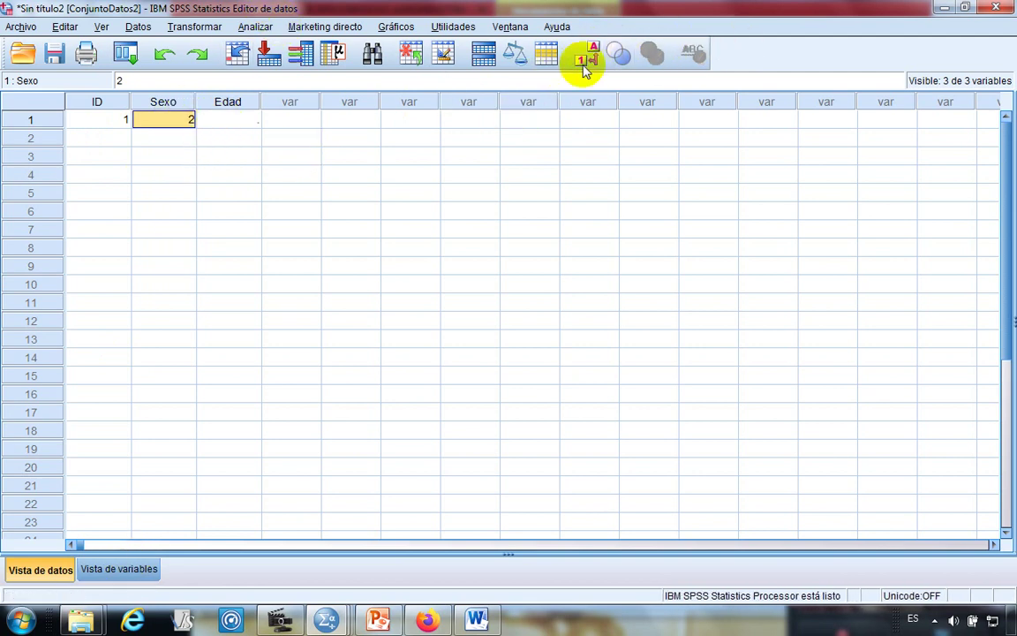
# - Check the first student's age in the Word table and set Edad to 20 for the first case in SPSS
pyautogui.click(251, 126)
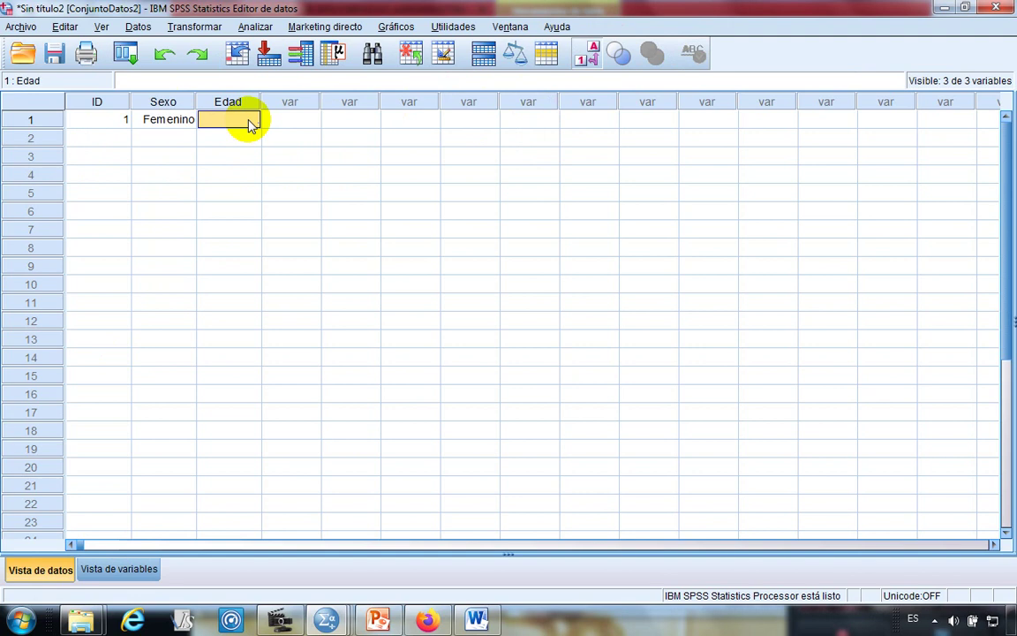
pyautogui.click(474, 621)
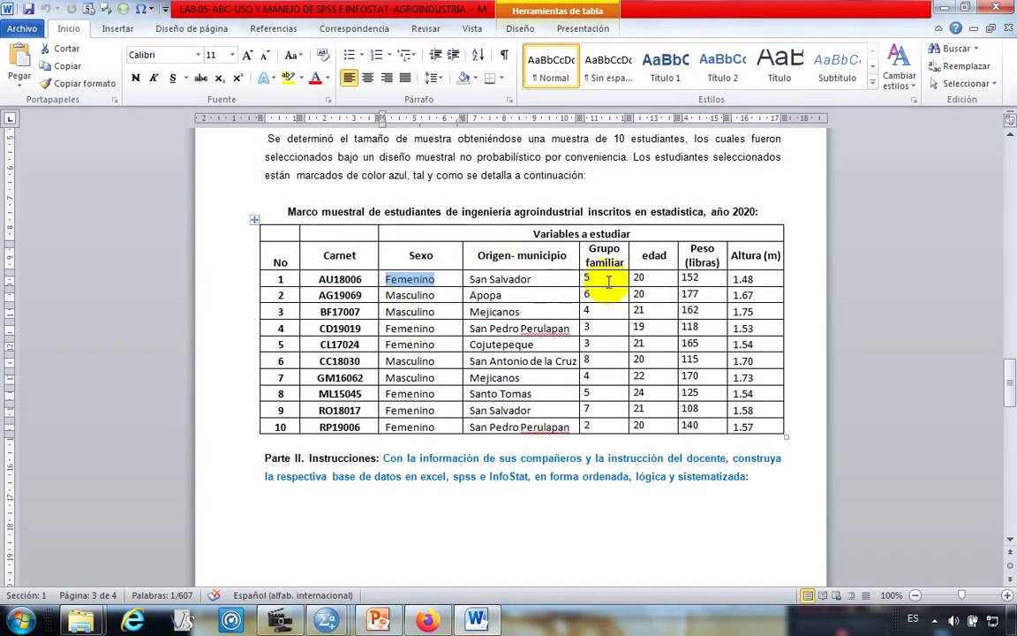
pyautogui.click(426, 620)
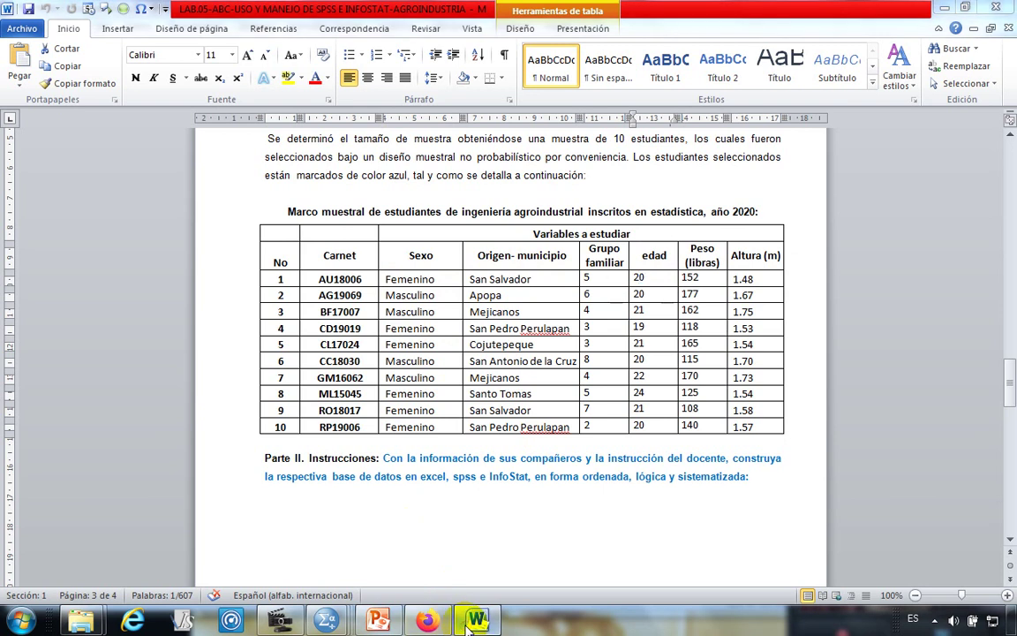
pyautogui.click(221, 196)
pyautogui.click(238, 122)
pyautogui.write('2')
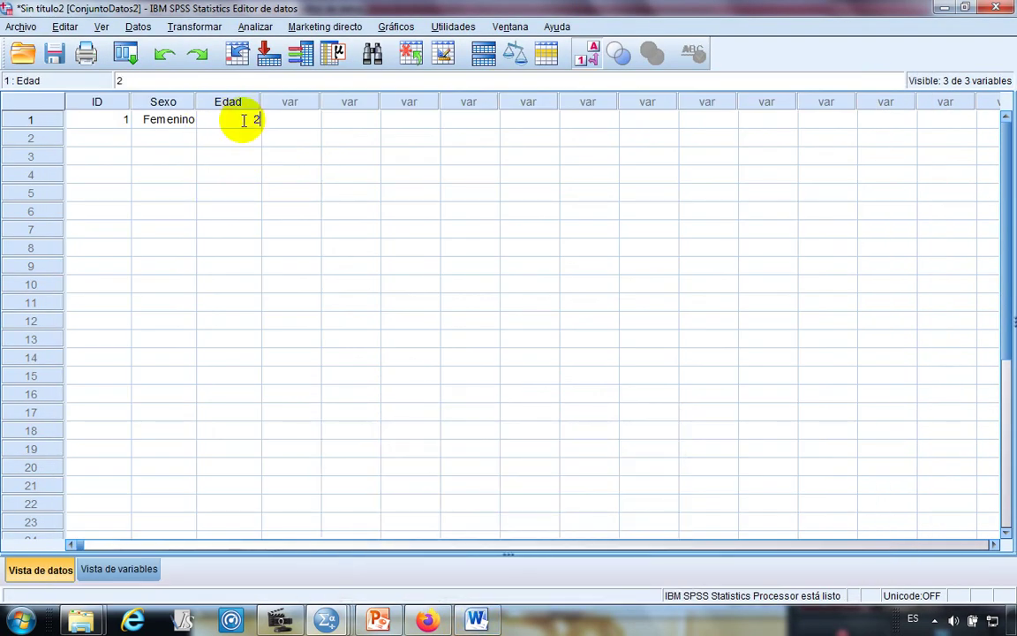
pyautogui.write('0')
pyautogui.click(227, 212)
pyautogui.click(239, 121)
# - Review the variable view and its empty rows for further variables, and return to the data view
pyautogui.click(183, 123)
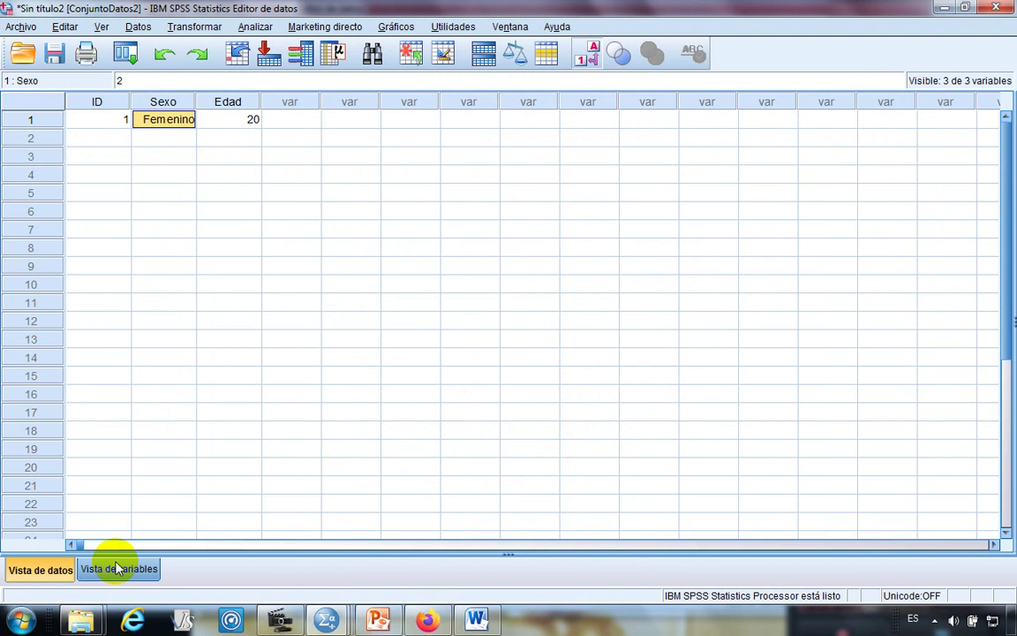
pyautogui.click(212, 173)
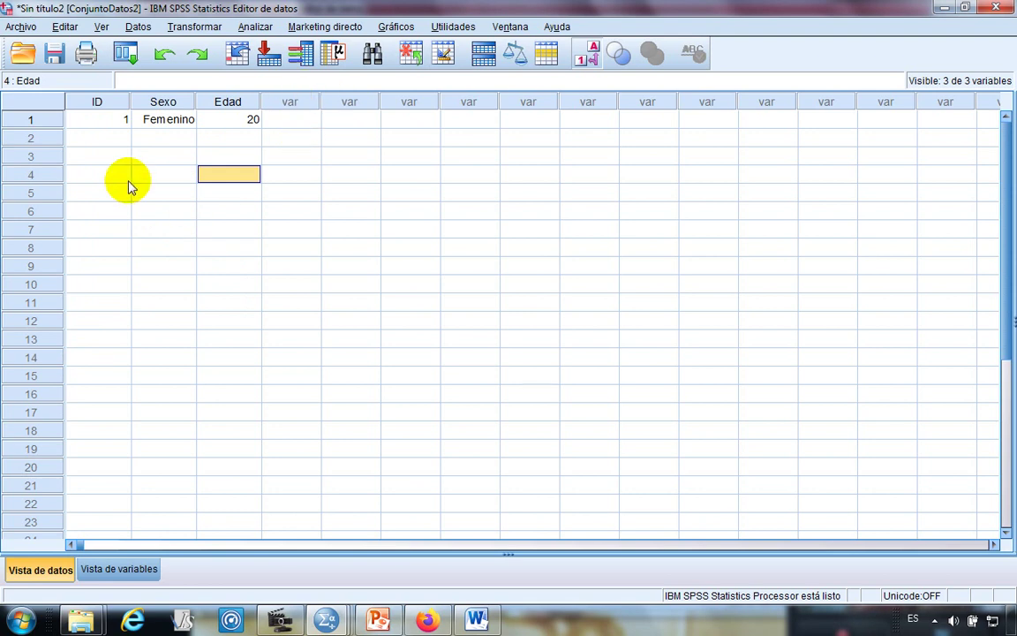
pyautogui.click(123, 574)
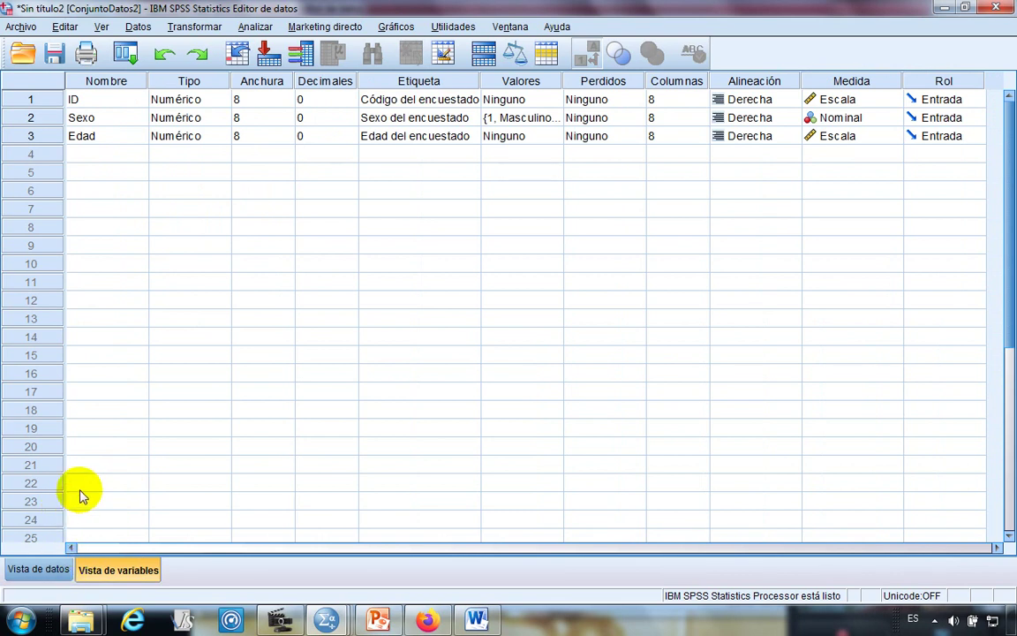
pyautogui.click(99, 189)
pyautogui.click(99, 152)
pyautogui.click(108, 175)
pyautogui.click(109, 155)
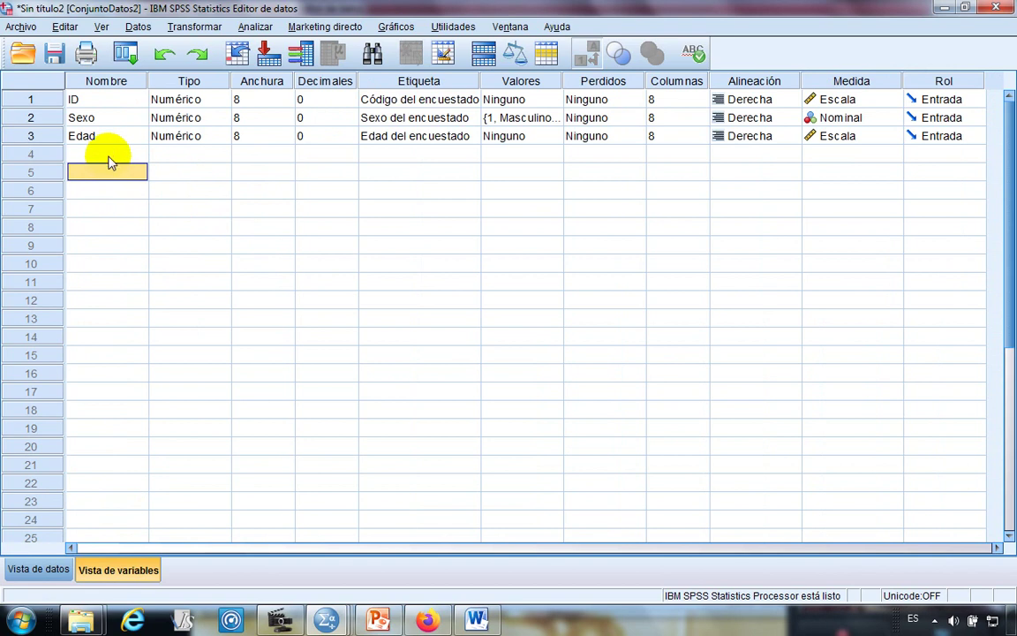
pyautogui.click(38, 569)
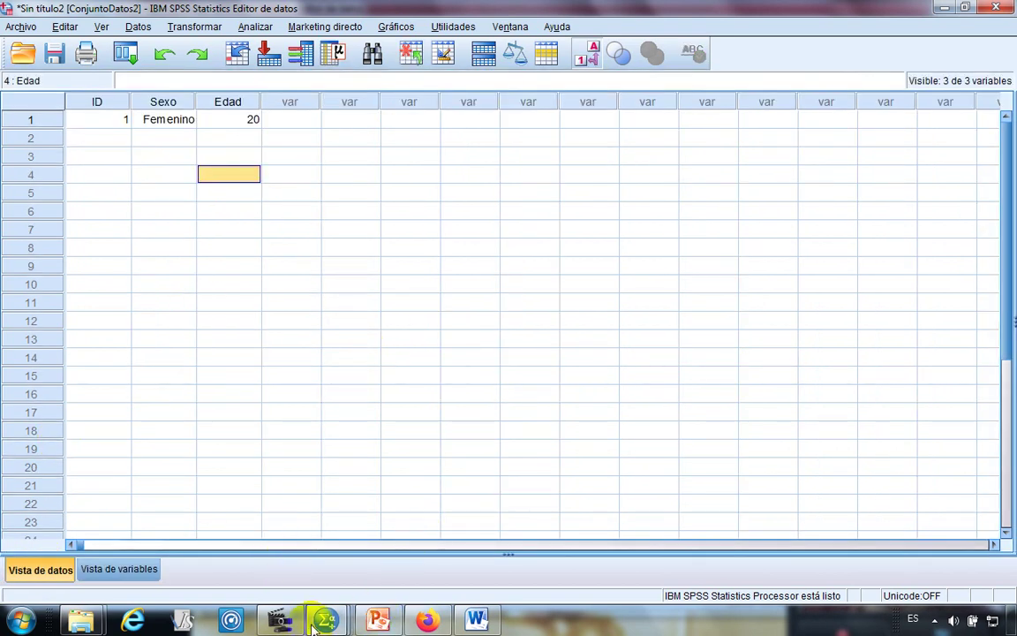
# - Switch to the BASE DE DATOS SPSS.sav dataset and examine its variable definitions
pyautogui.moveTo(326, 618)
pyautogui.click(344, 516)
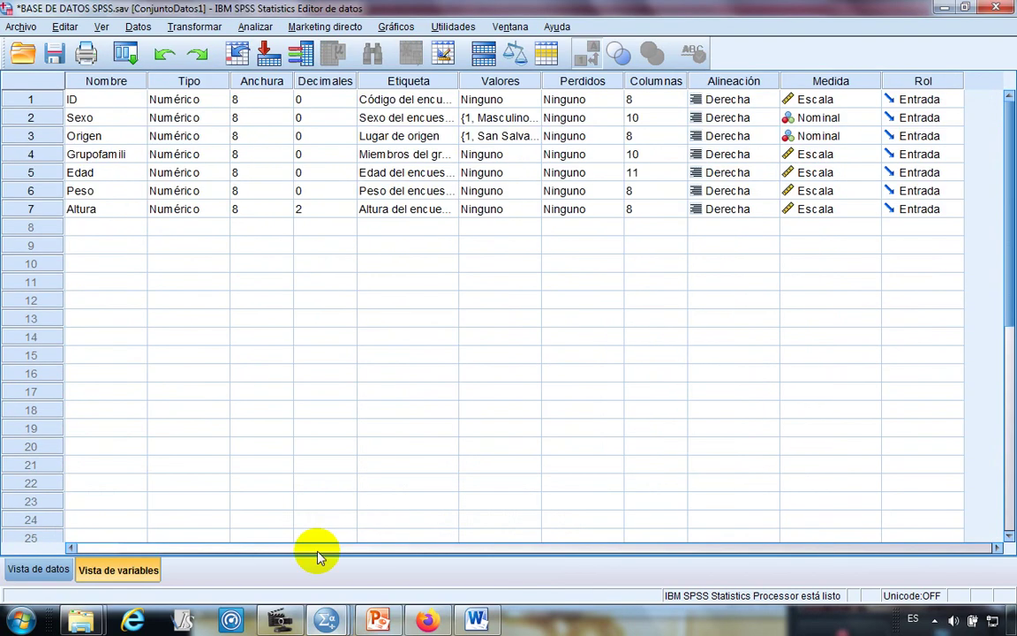
pyautogui.click(256, 263)
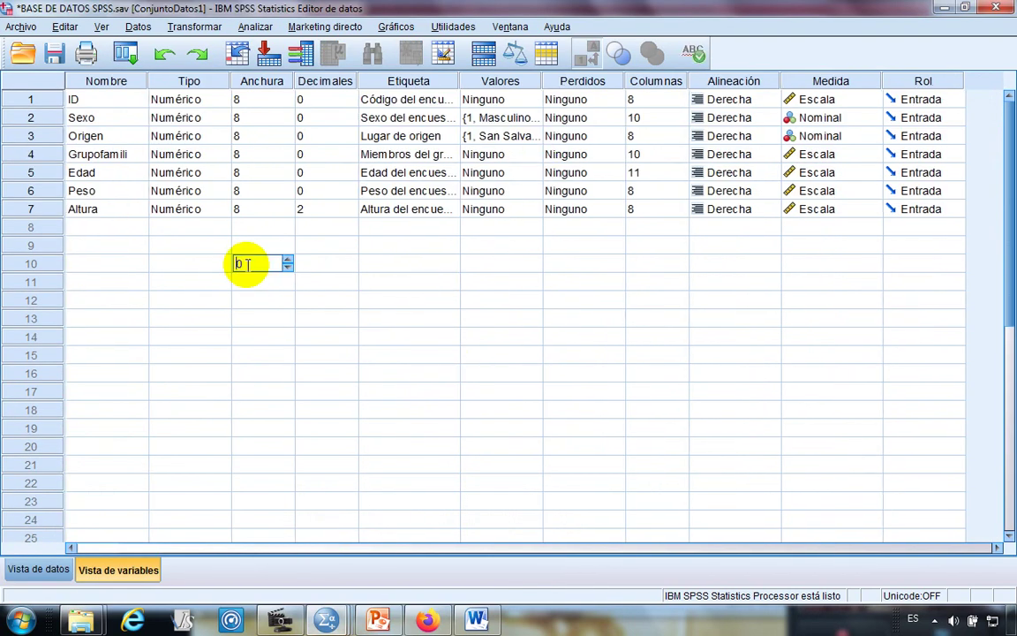
# - Examine the variables defined in the completed dataset, from Sexo and Origen through Grupofamili, Edad and Altura
pyautogui.click(113, 117)
pyautogui.click(99, 136)
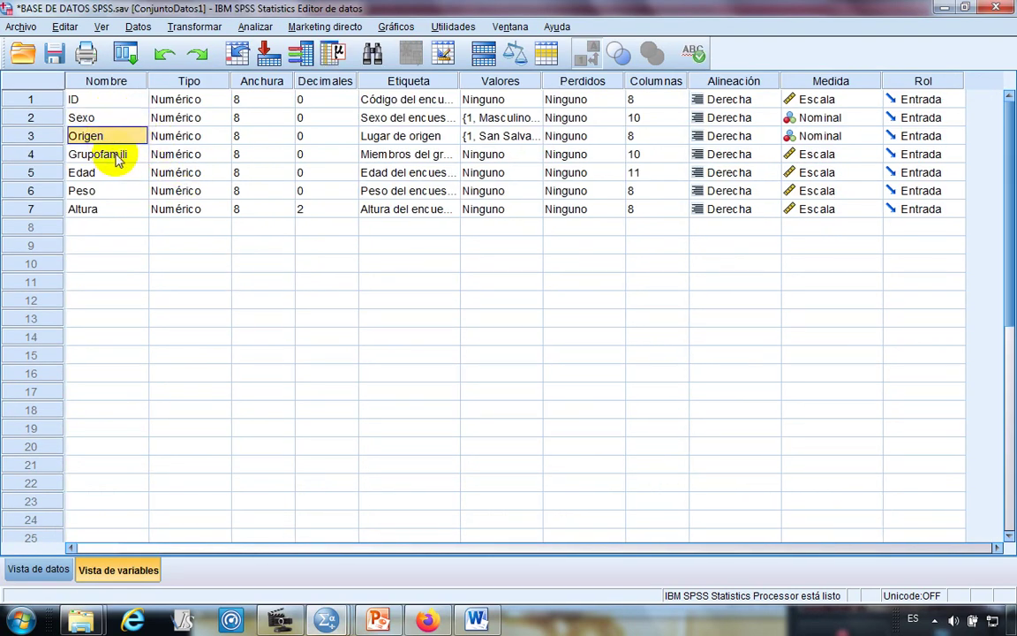
pyautogui.click(115, 157)
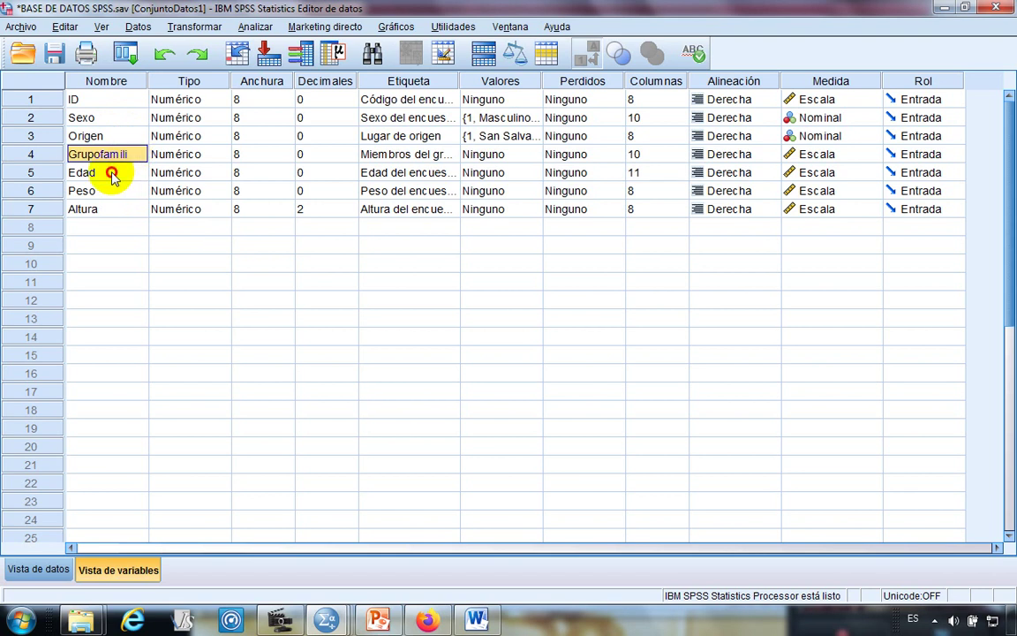
pyautogui.click(112, 173)
pyautogui.click(101, 212)
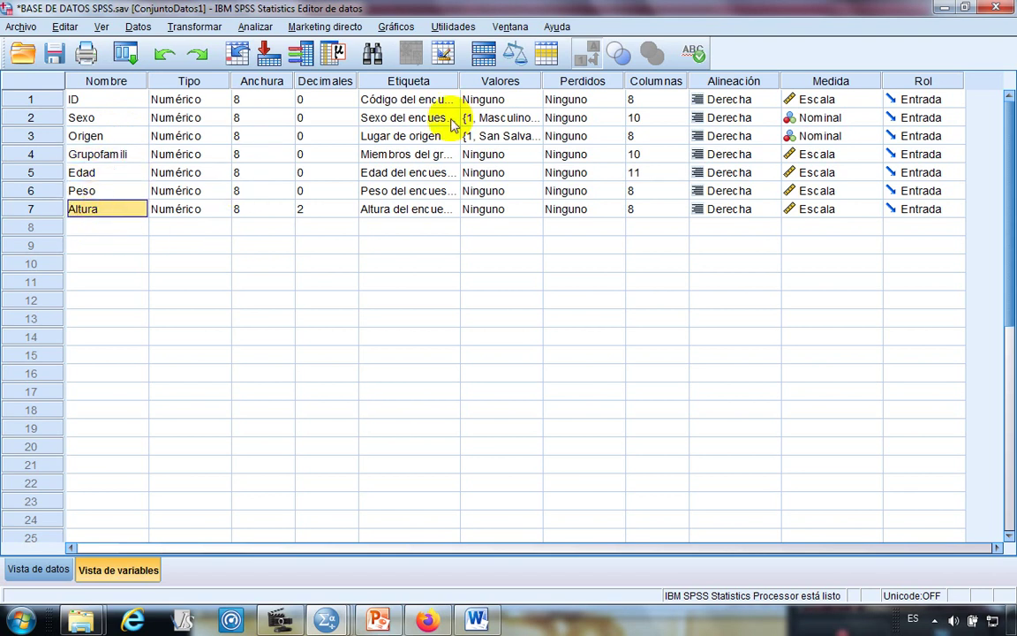
pyautogui.click(31, 118)
pyautogui.click(30, 136)
pyautogui.click(31, 153)
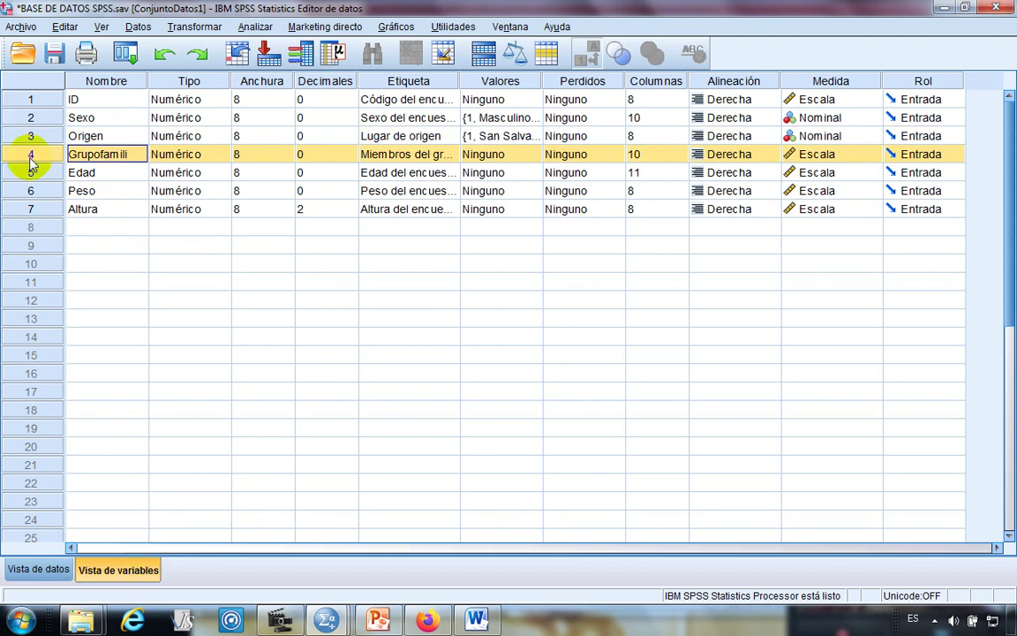
pyautogui.click(47, 121)
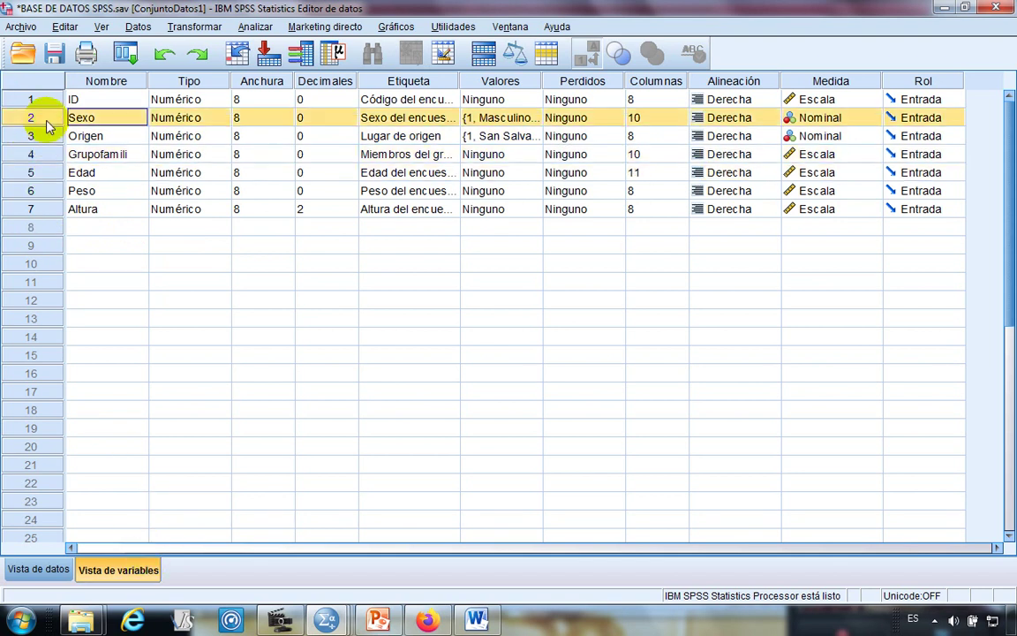
# - Examine the variables' attributes, including type, width, labels and missing values, Altura's decimals, and the value labels of Sexo and Origen
pyautogui.click(183, 81)
pyautogui.click(266, 81)
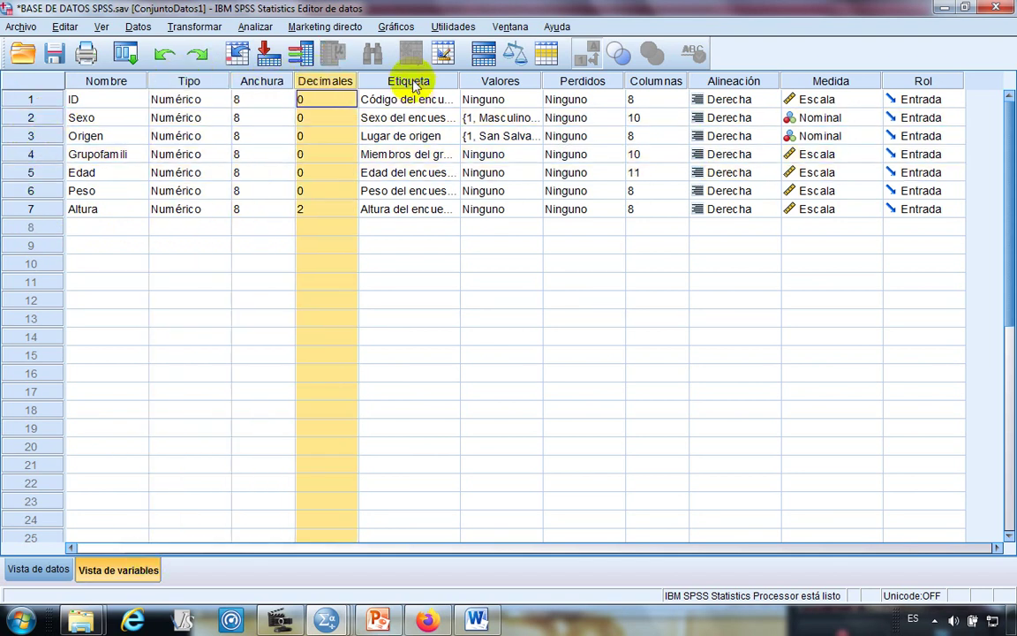
pyautogui.click(409, 82)
pyautogui.click(509, 83)
pyautogui.click(564, 82)
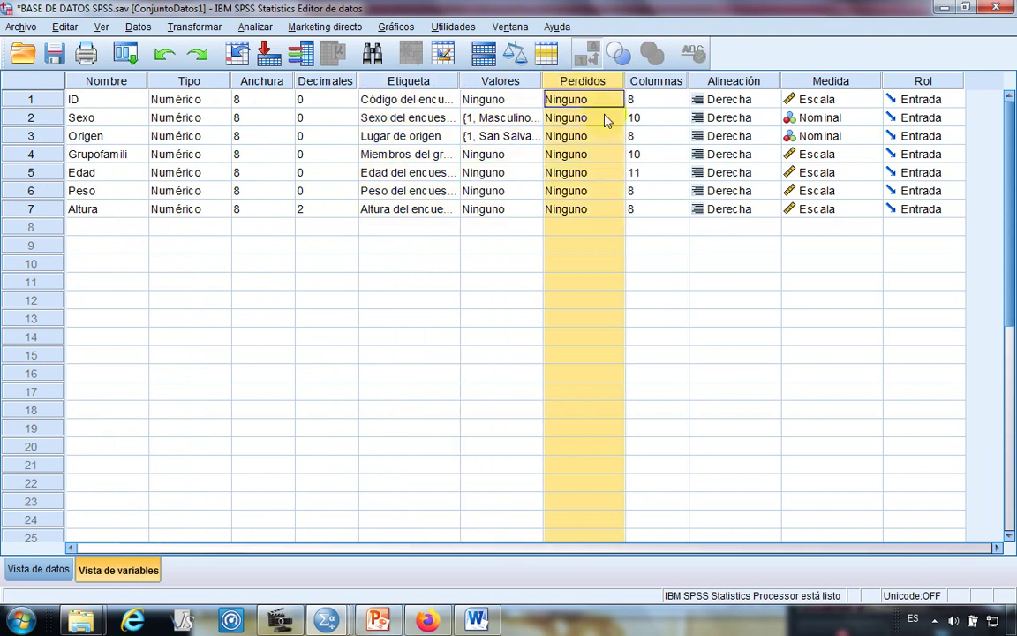
pyautogui.click(337, 82)
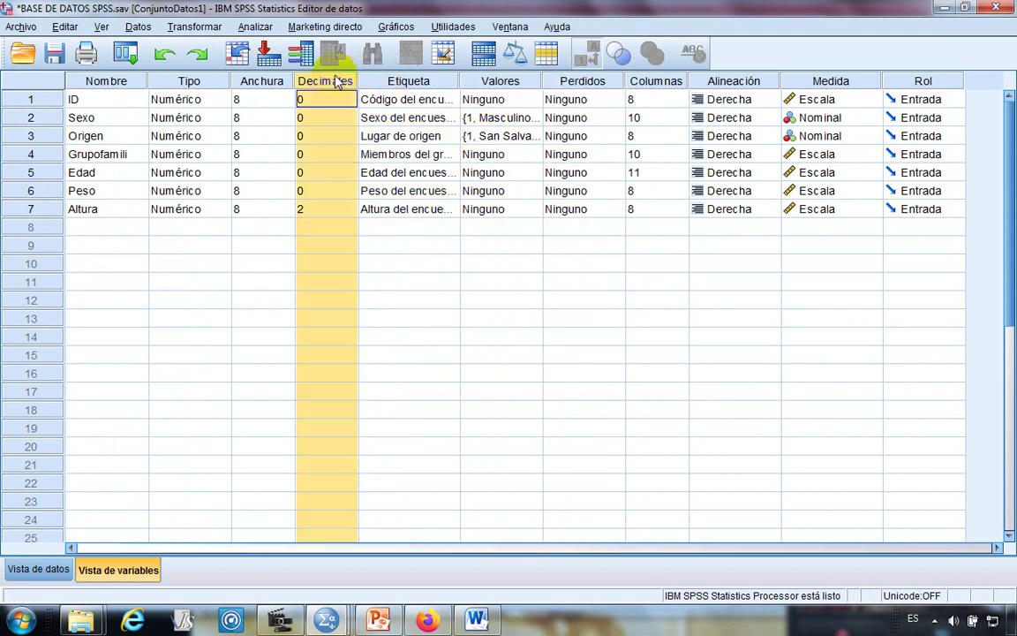
pyautogui.click(307, 210)
pyautogui.click(87, 210)
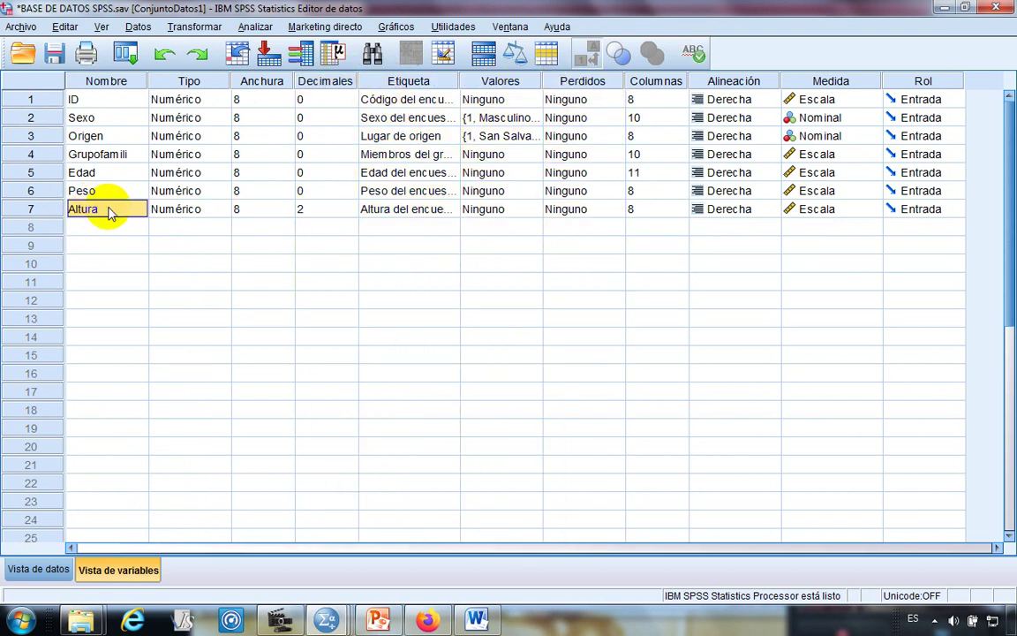
pyautogui.click(355, 227)
pyautogui.click(509, 81)
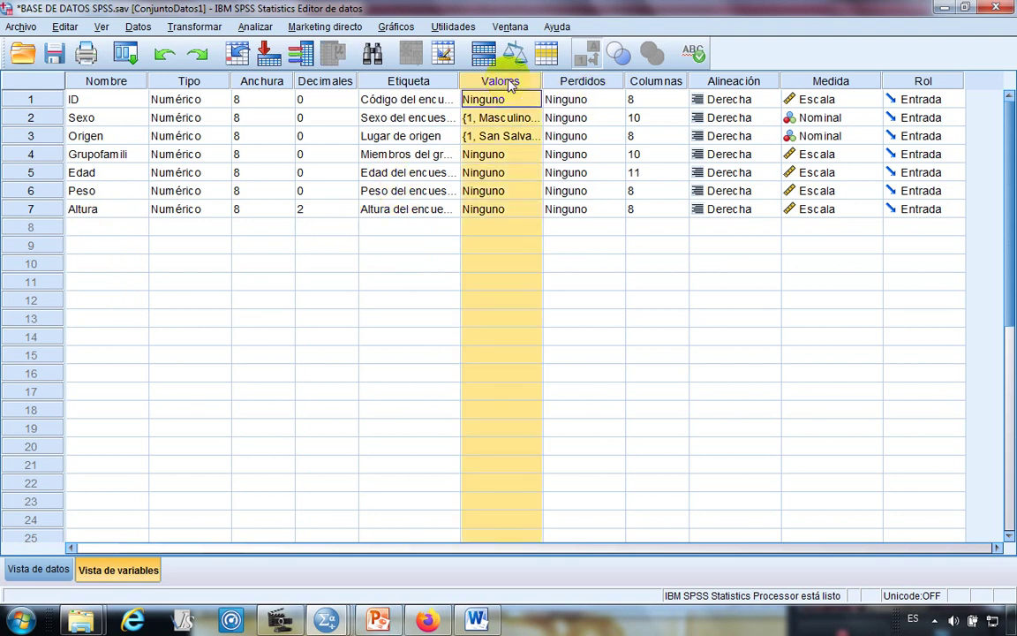
pyautogui.click(104, 120)
pyautogui.click(94, 138)
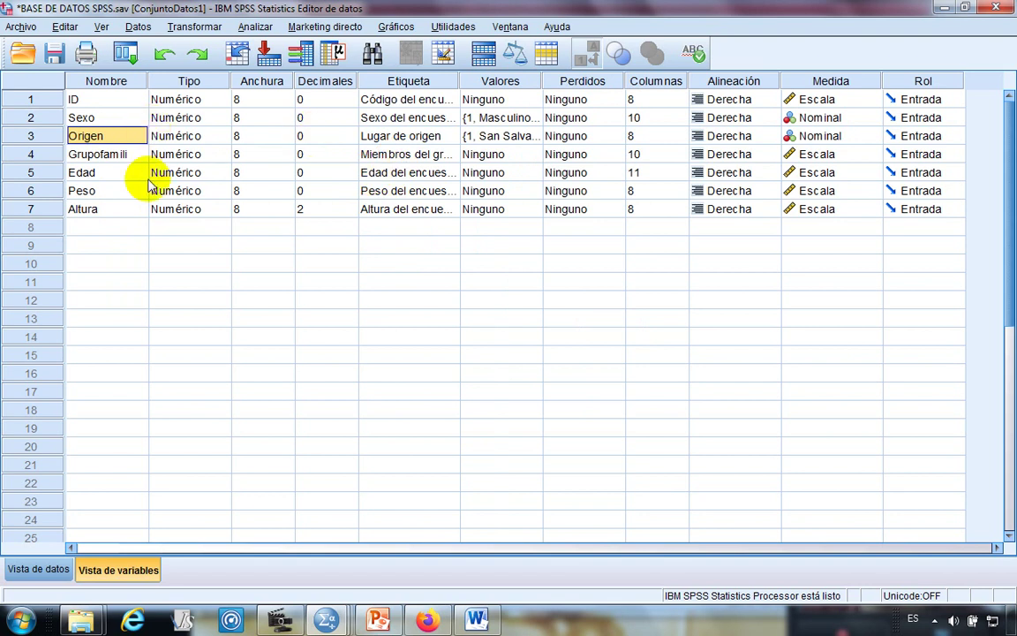
# - Show the data view and examine the first cases and each variable column from Sexo to Altura
pyautogui.click(39, 570)
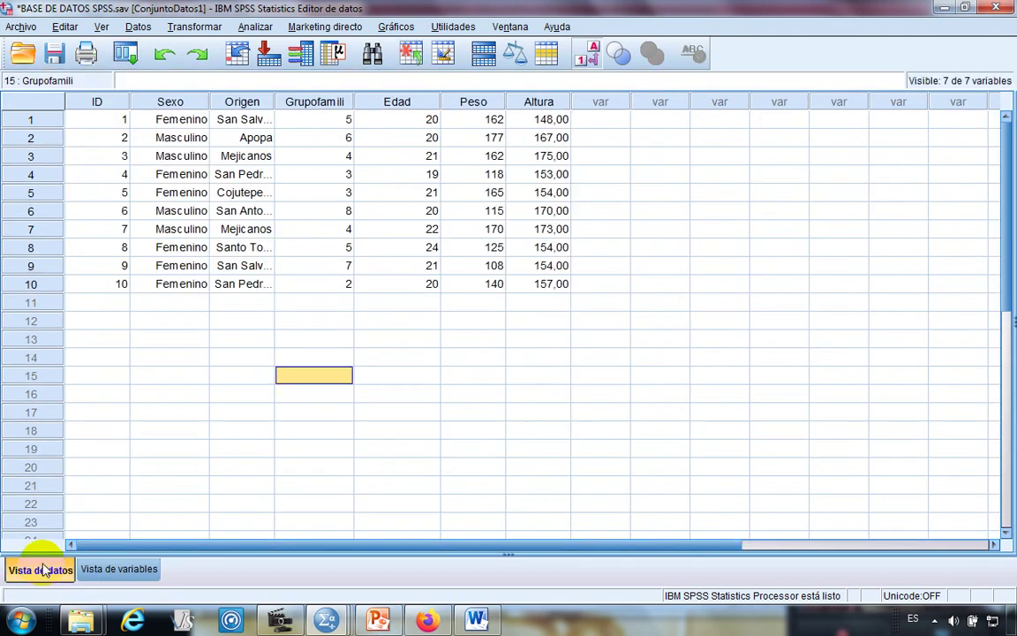
pyautogui.click(33, 139)
pyautogui.click(35, 122)
pyautogui.click(37, 156)
pyautogui.click(35, 174)
pyautogui.click(28, 136)
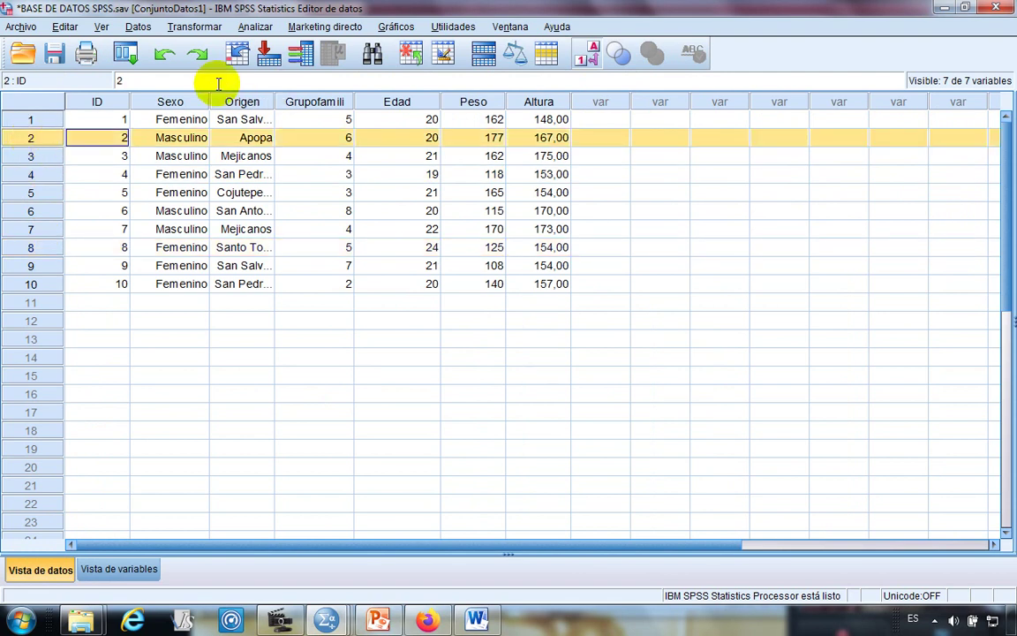
pyautogui.click(162, 100)
pyautogui.click(246, 102)
pyautogui.click(336, 102)
pyautogui.click(411, 103)
pyautogui.click(481, 102)
pyautogui.click(529, 102)
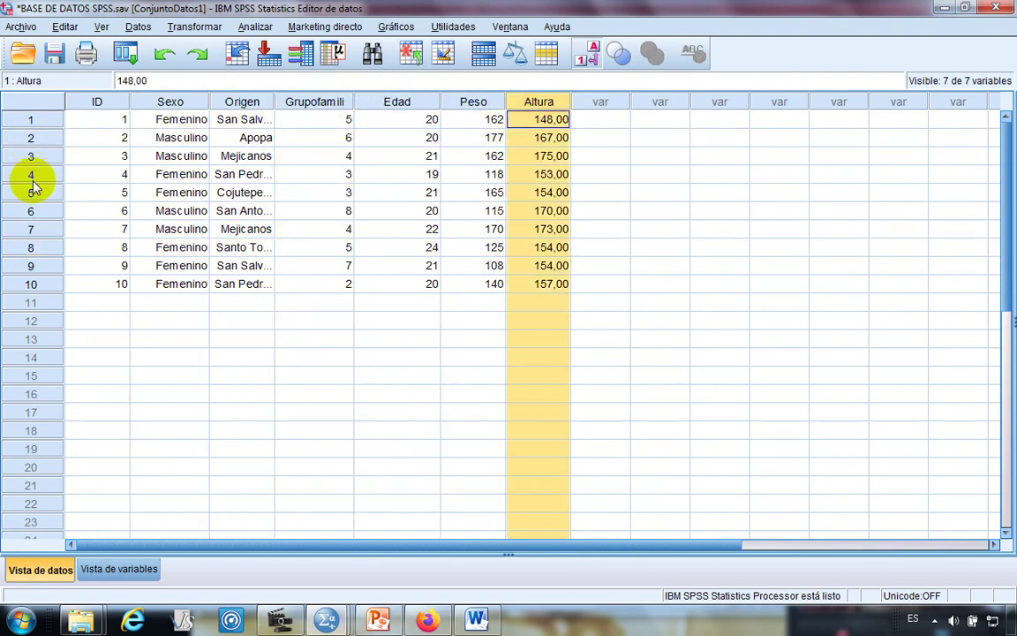
# - Widen the Origen column in the data view to a column width of 12
pyautogui.click(164, 101)
pyautogui.click(240, 101)
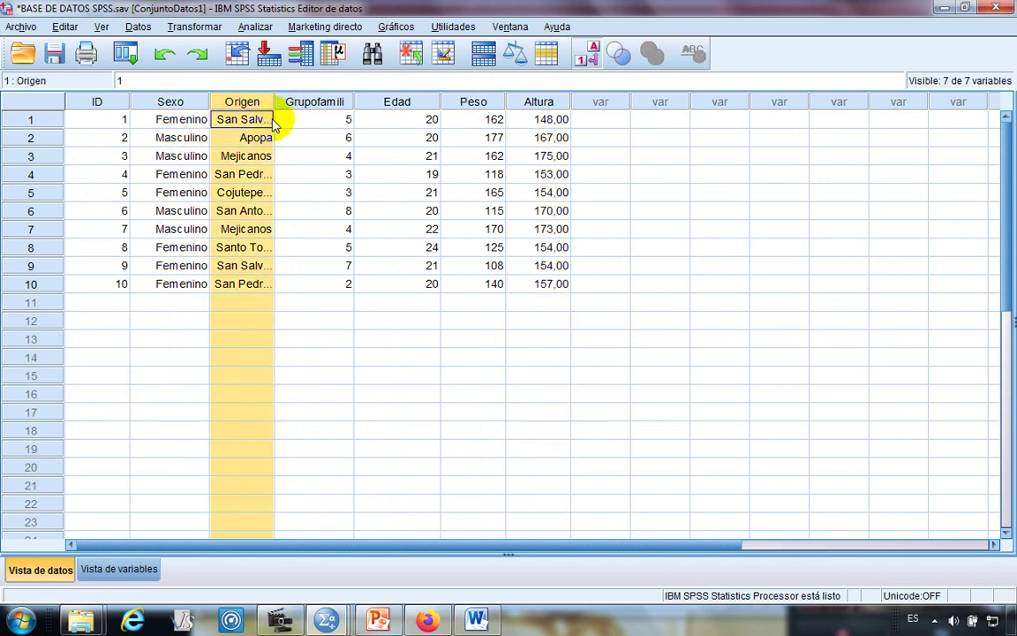
pyautogui.moveTo(274, 107); pyautogui.dragTo(303, 103)
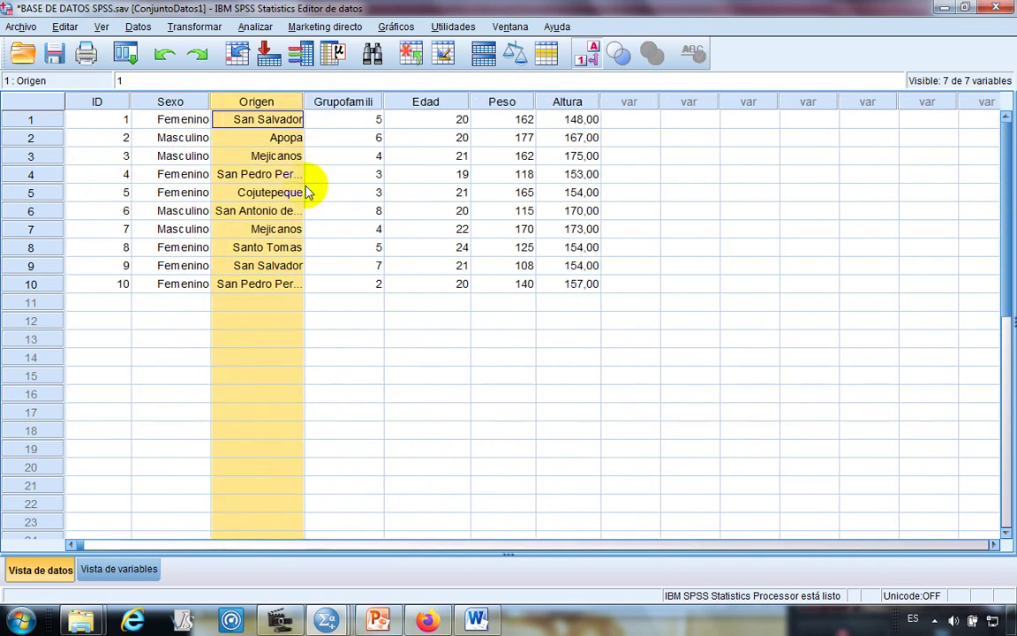
# - Read through the Origen entries of the ten cases
pyautogui.doubleClick(277, 228)
pyautogui.click(279, 121)
pyautogui.click(283, 139)
pyautogui.click(276, 156)
pyautogui.click(275, 175)
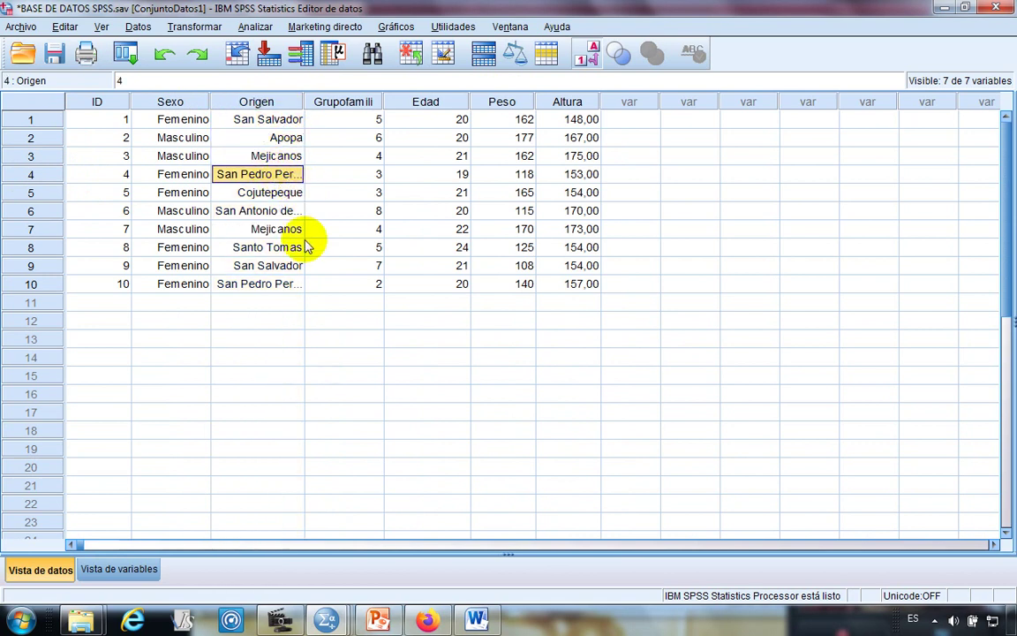
pyautogui.click(302, 194)
pyautogui.click(300, 212)
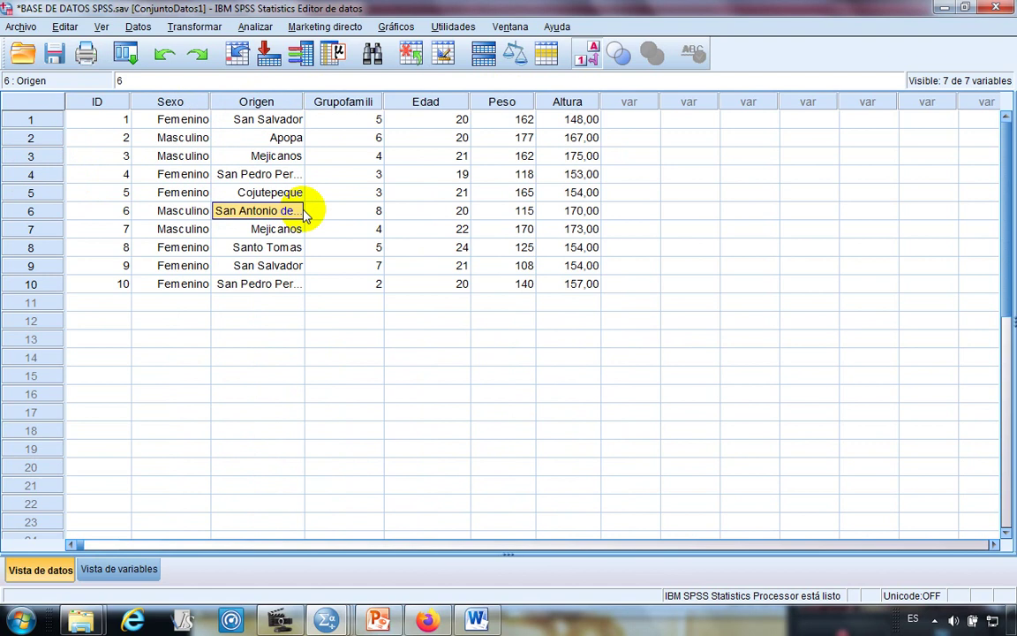
pyautogui.click(274, 231)
pyautogui.doubleClick(281, 227)
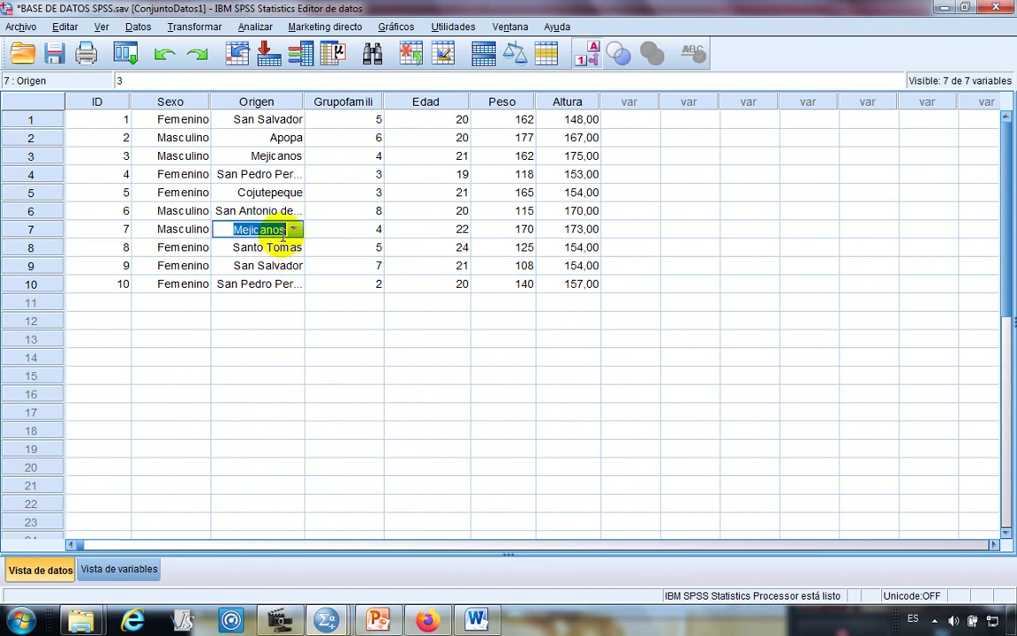
pyautogui.click(278, 267)
pyautogui.click(294, 285)
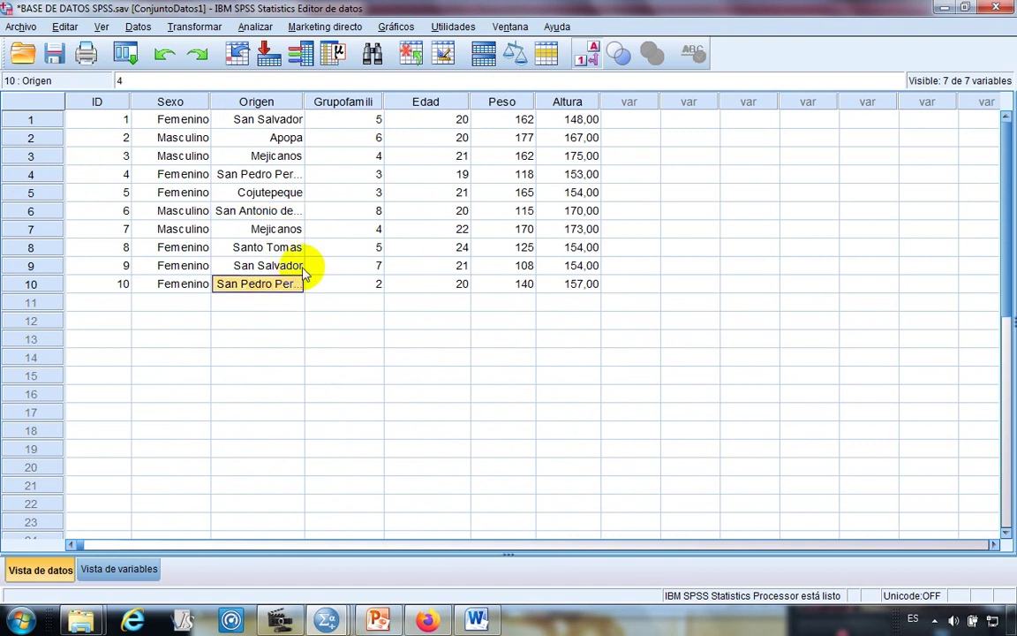
# - Check the Grupofamili, Peso and Altura data of the cases
pyautogui.click(345, 119)
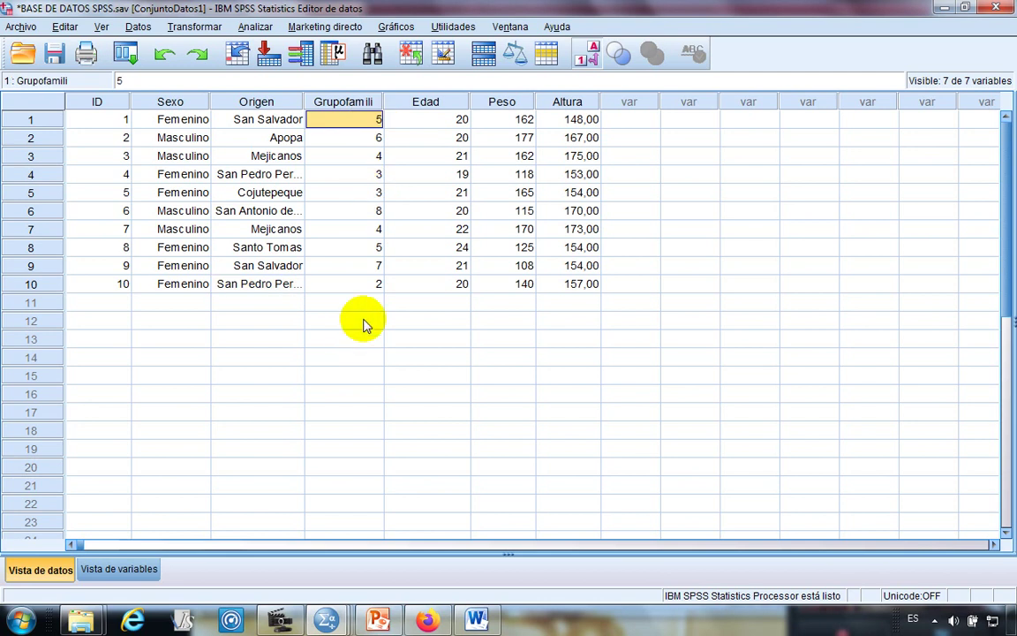
pyautogui.click(503, 101)
pyautogui.click(567, 120)
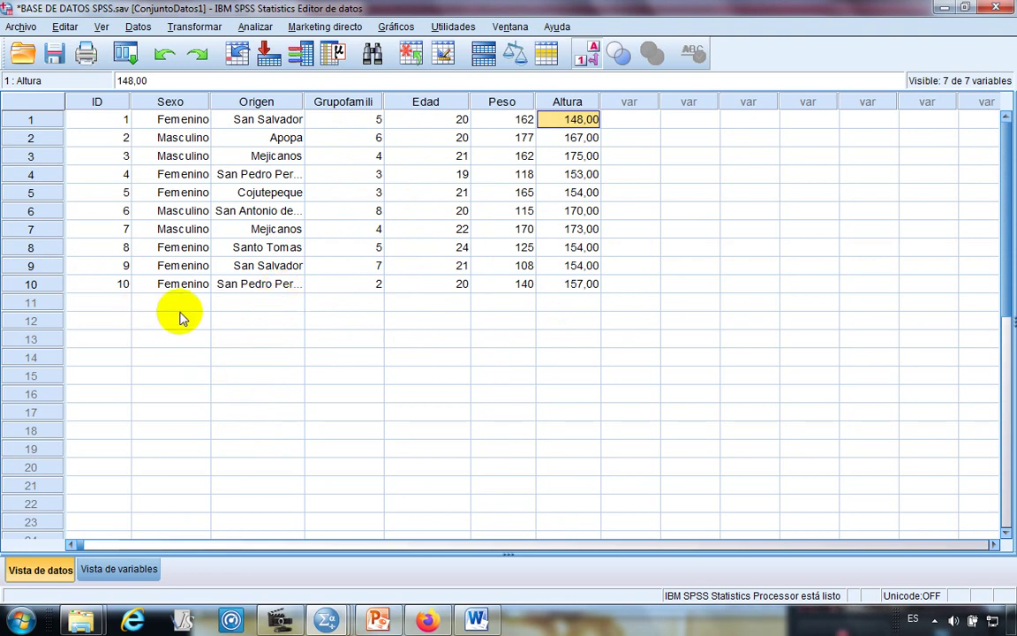
# - Compare the variable view and its empty rows with the data view, ending in the variable view
pyautogui.click(118, 569)
pyautogui.click(223, 266)
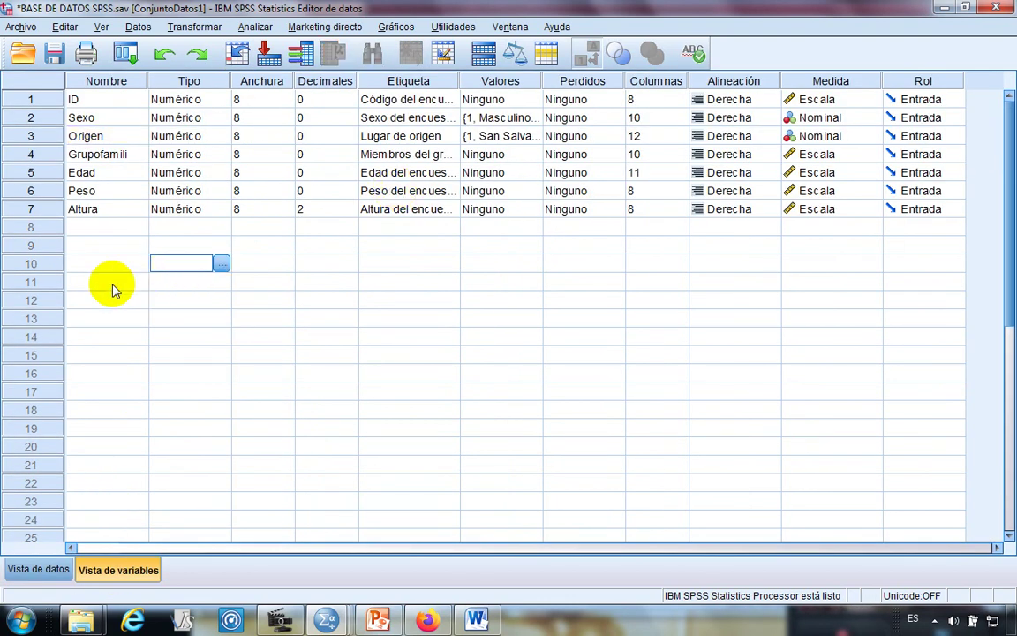
pyautogui.click(146, 280)
pyautogui.click(131, 264)
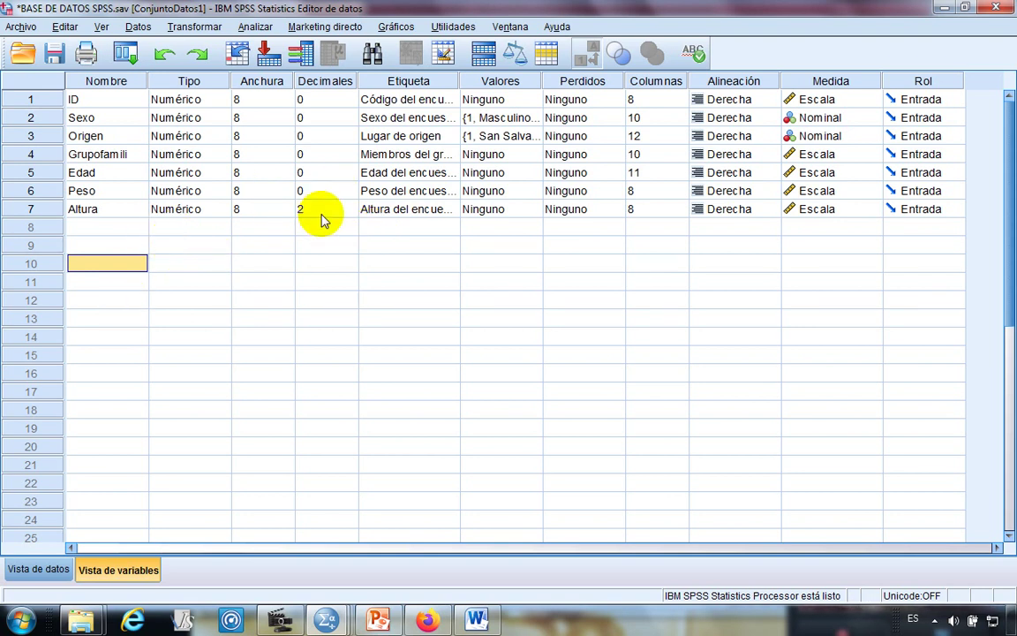
pyautogui.click(256, 261)
pyautogui.press('Down')
pyautogui.press('Right')
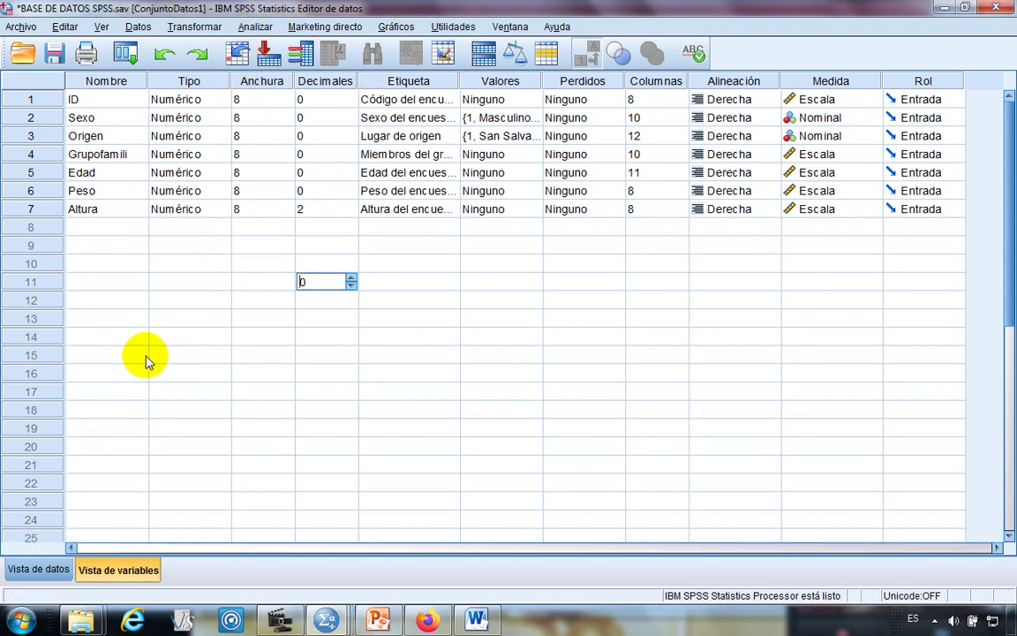
pyautogui.click(39, 569)
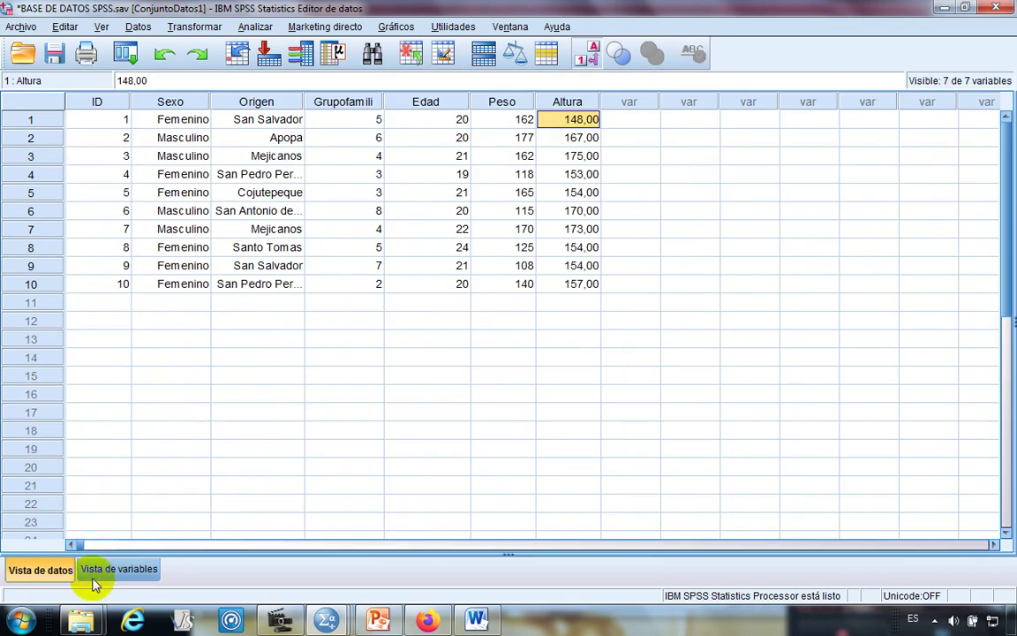
pyautogui.click(124, 569)
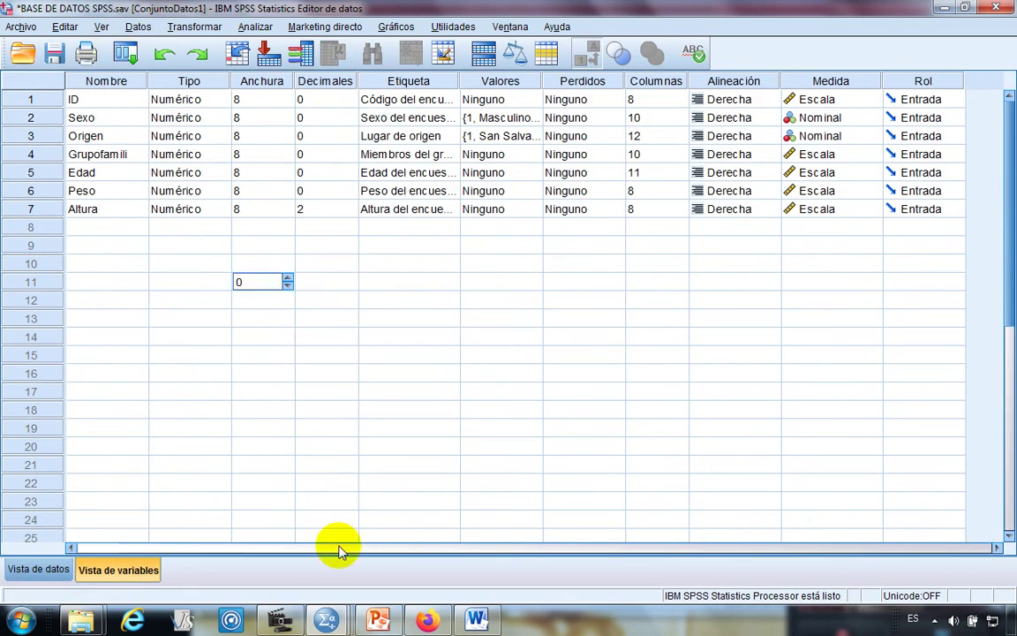
pyautogui.click(275, 617)
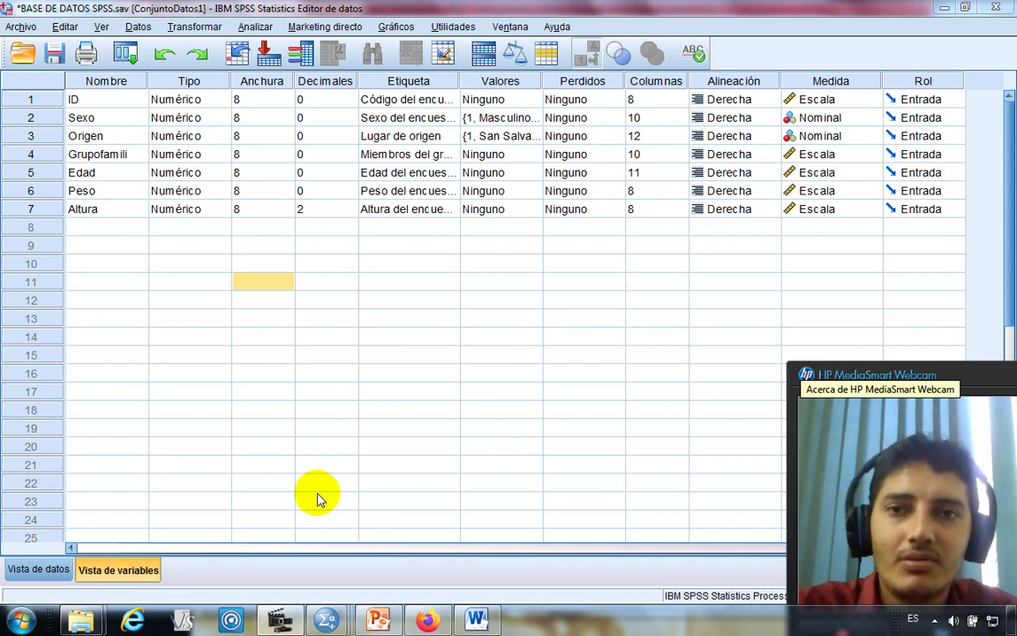
pyautogui.click(309, 319)
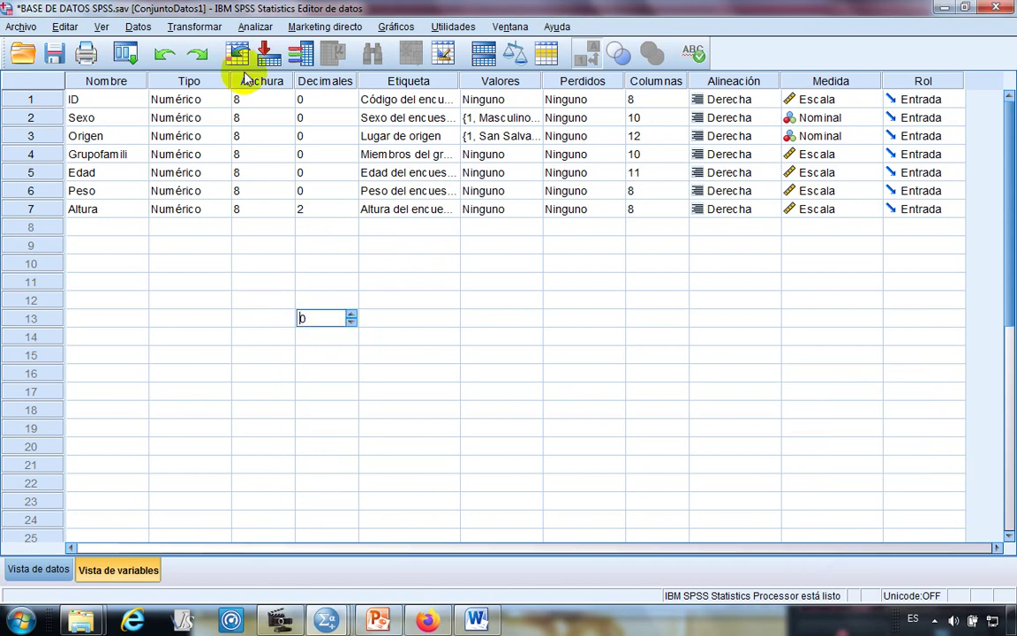
# - Open the Frecuencias dialog for descriptive statistics and move it higher over the variable list
pyautogui.click(256, 27)
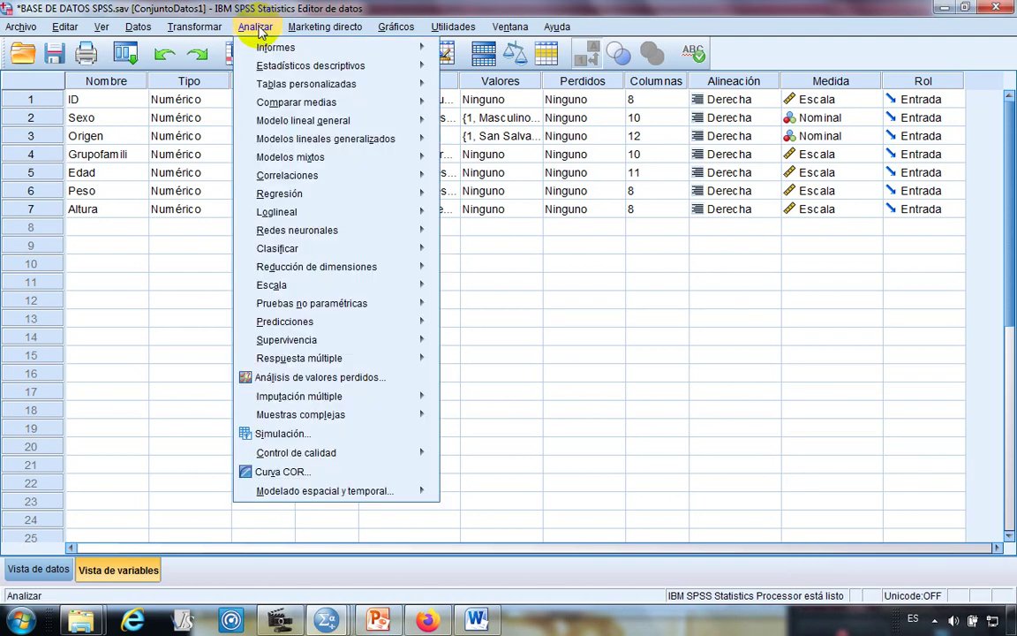
pyautogui.moveTo(389, 67)
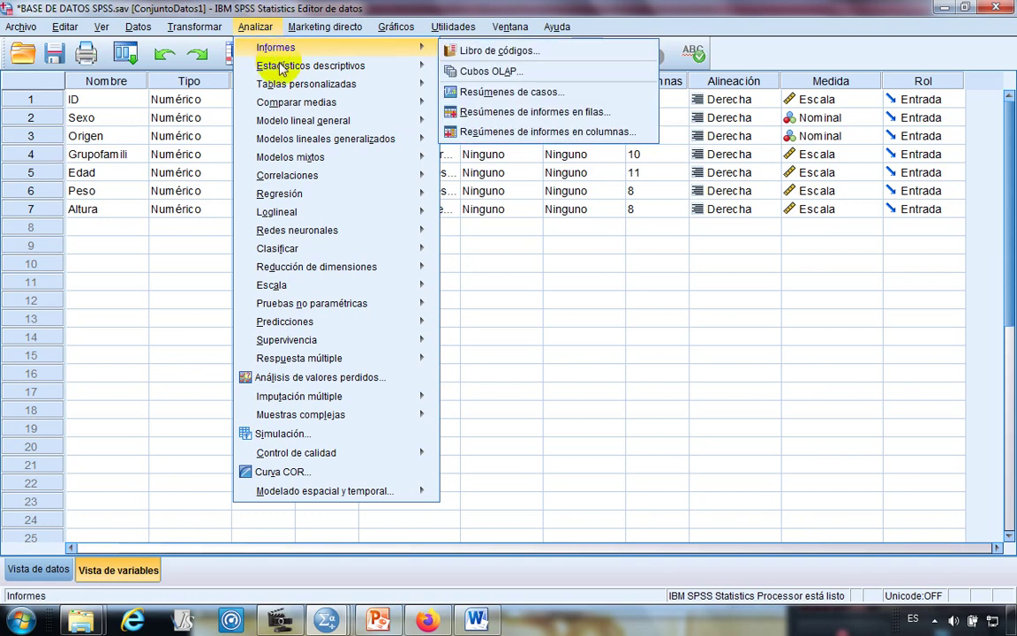
pyautogui.moveTo(340, 67)
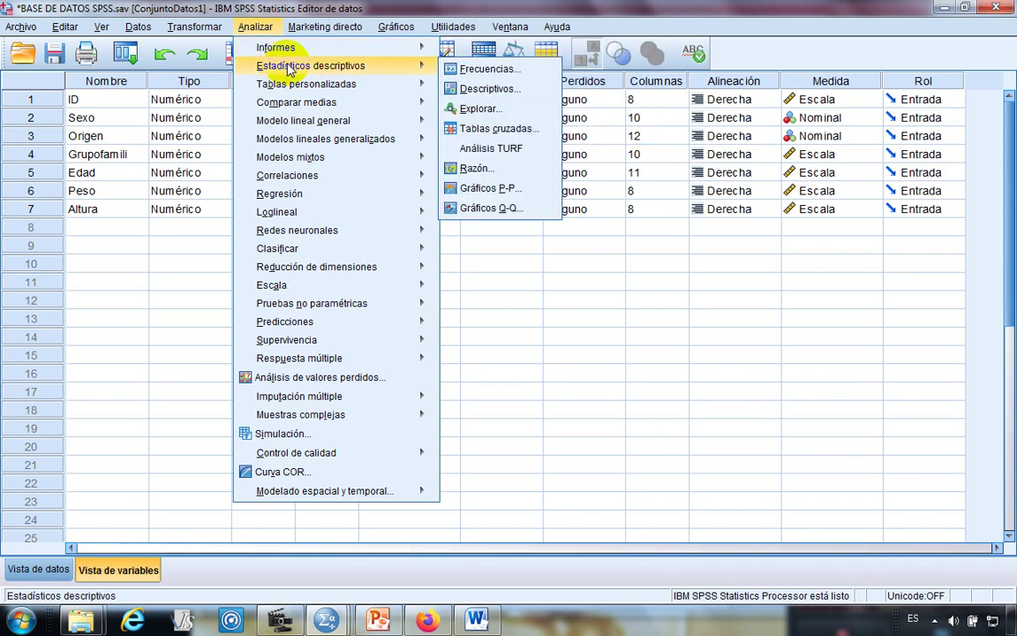
pyautogui.click(523, 68)
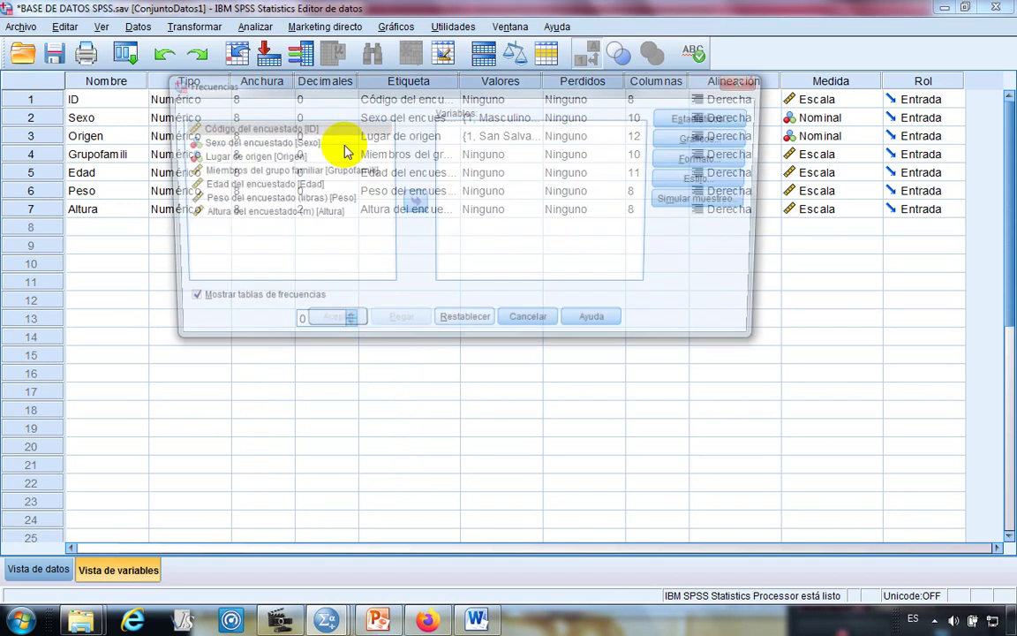
pyautogui.moveTo(447, 90); pyautogui.dragTo(426, 64)
pyautogui.click(225, 220)
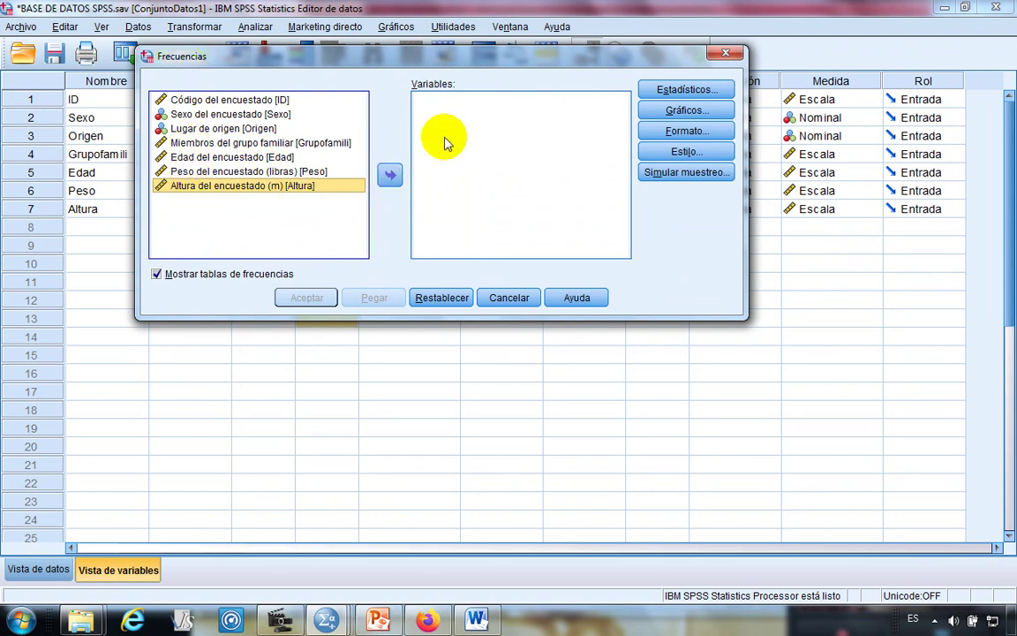
pyautogui.click(474, 135)
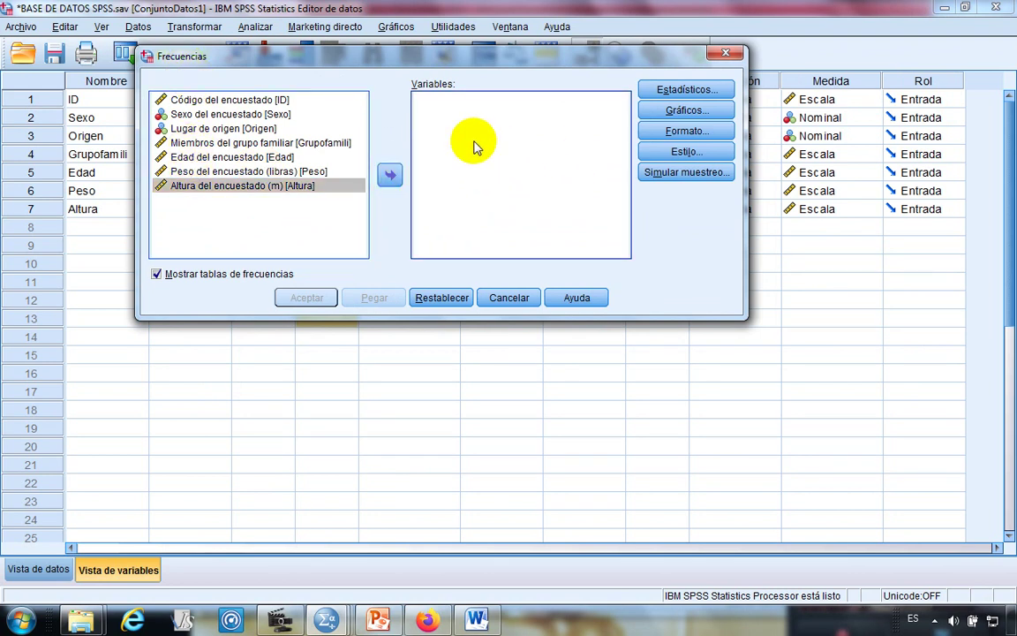
pyautogui.moveTo(476, 55)
pyautogui.mouseDown()
pyautogui.moveTo(511, 104)
pyautogui.moveTo(479, 45)
pyautogui.mouseUp()
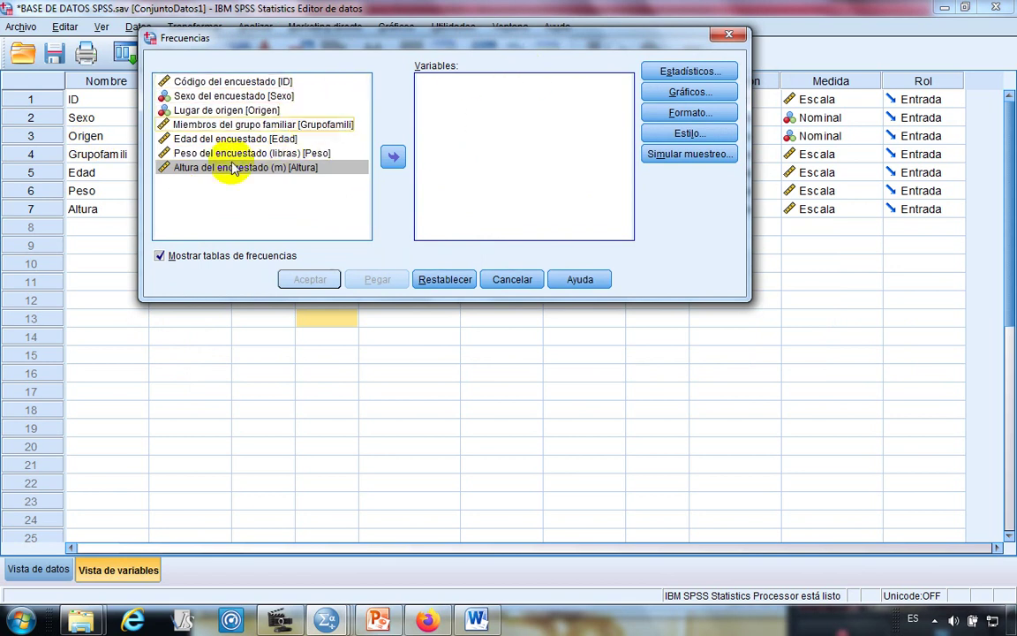
pyautogui.click(178, 95)
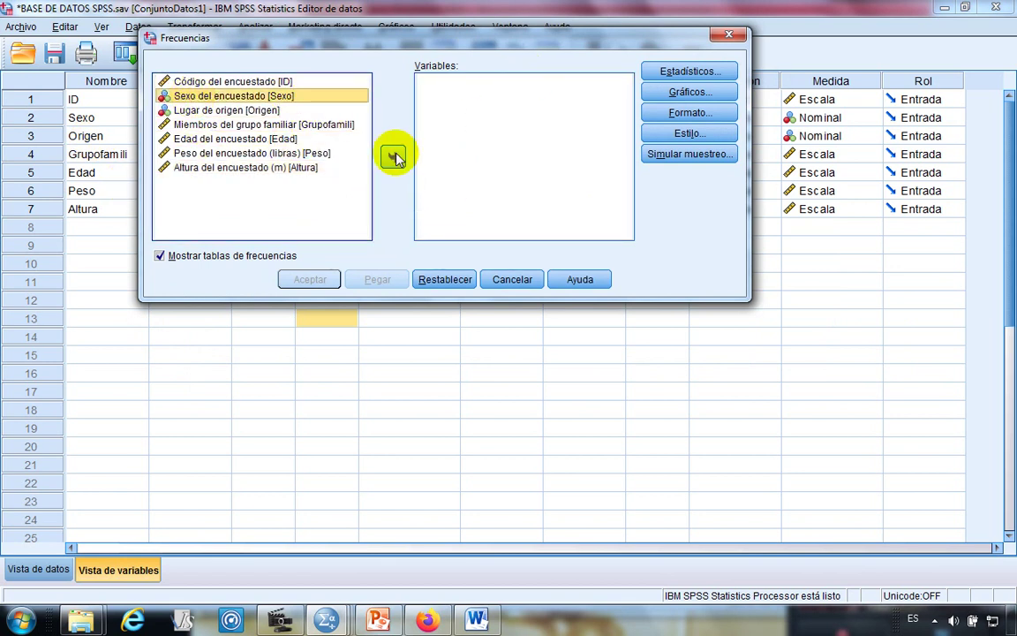
pyautogui.click(393, 156)
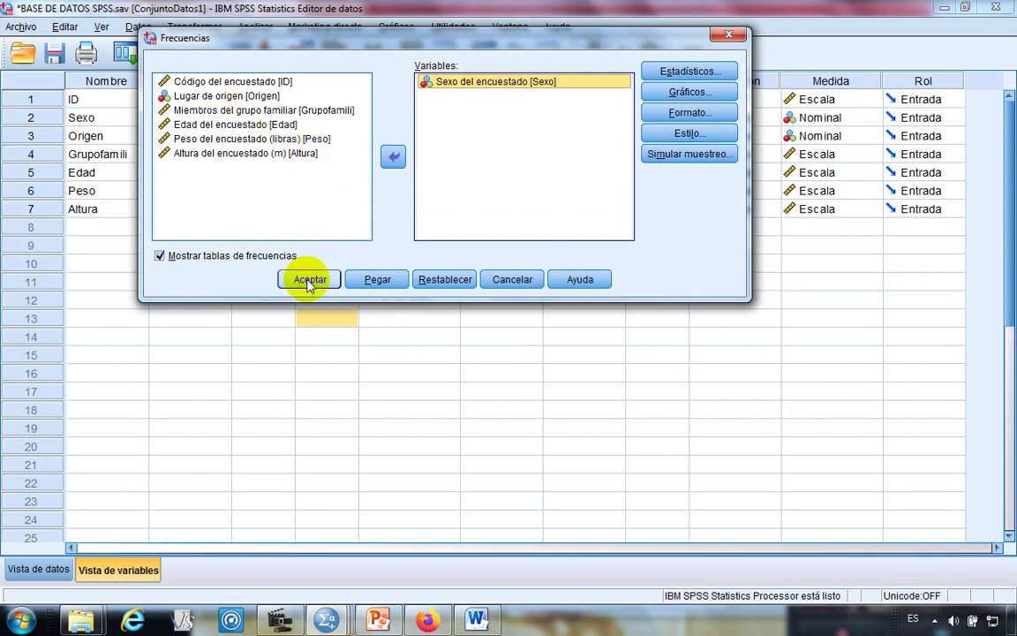
pyautogui.click(392, 157)
pyautogui.click(203, 168)
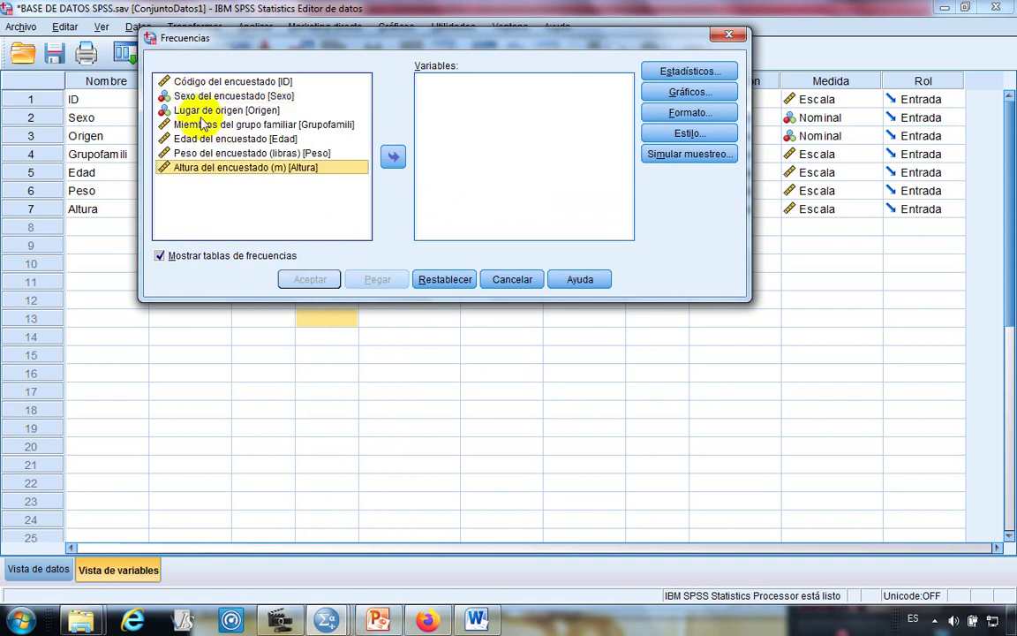
# - Run the frequencies analysis for Sexo del encuestado and bring up the results in the Resultado1 output document
pyautogui.click(215, 97)
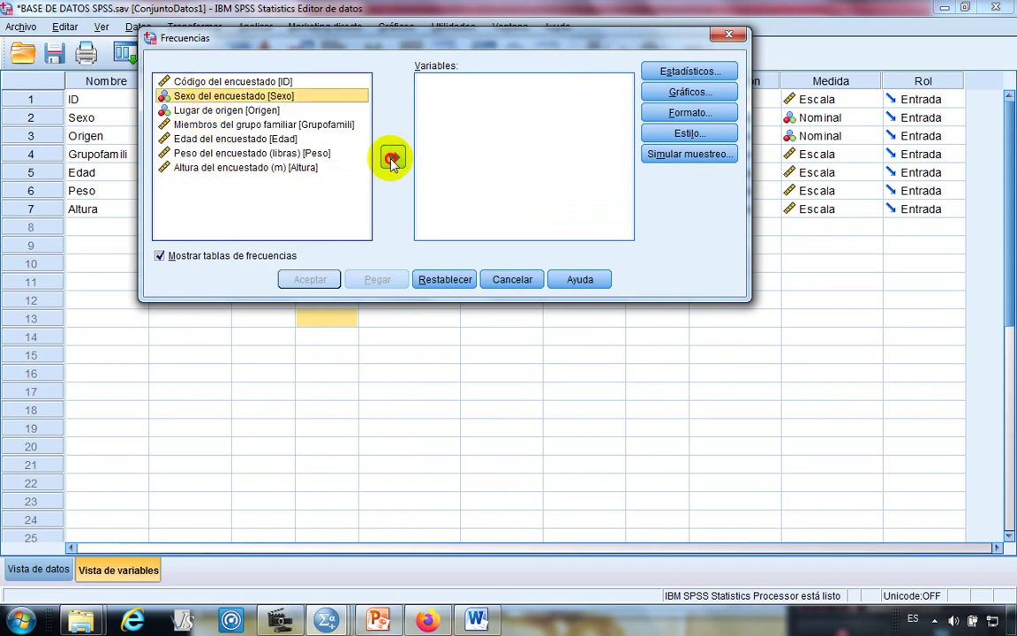
pyautogui.click(393, 156)
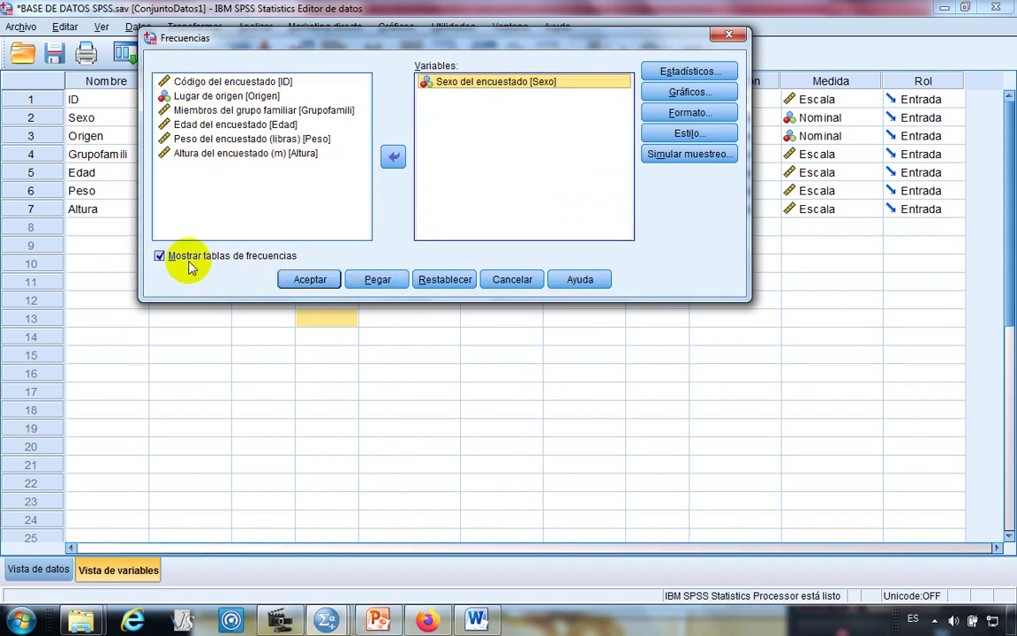
pyautogui.click(305, 279)
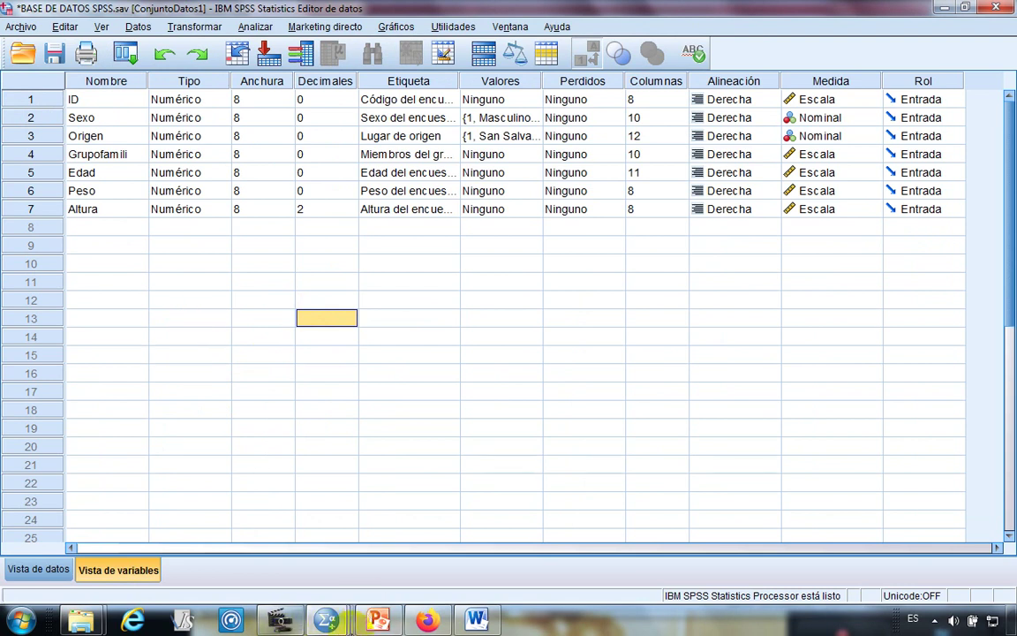
pyautogui.moveTo(333, 625)
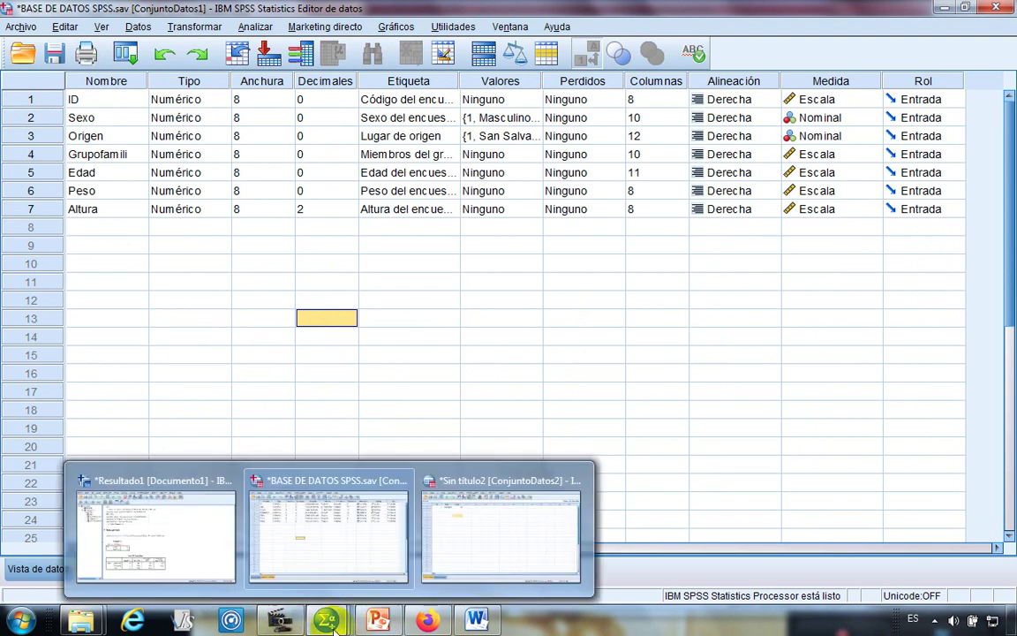
pyautogui.click(125, 511)
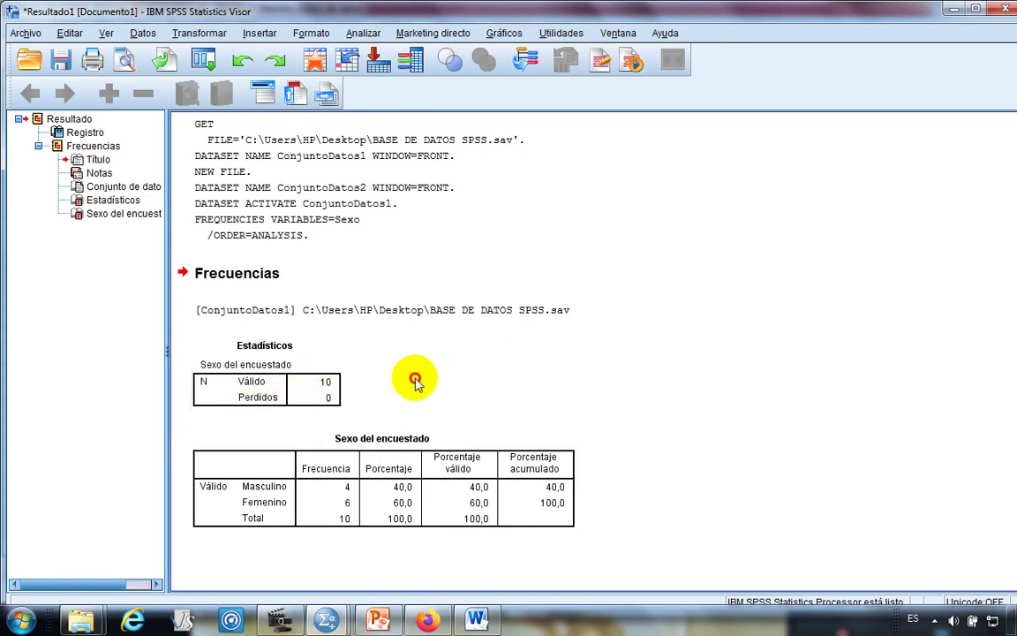
# - Copy the Sexo del encuestado frequency table from the output document
pyautogui.click(348, 479)
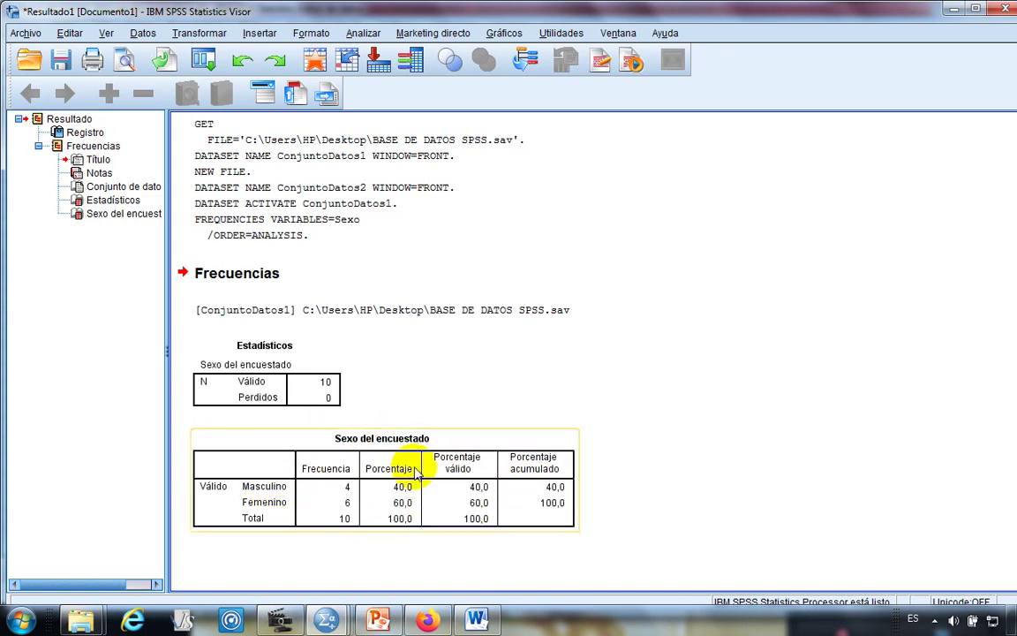
pyautogui.click(466, 440)
pyautogui.rightClick(533, 438)
pyautogui.click(554, 465)
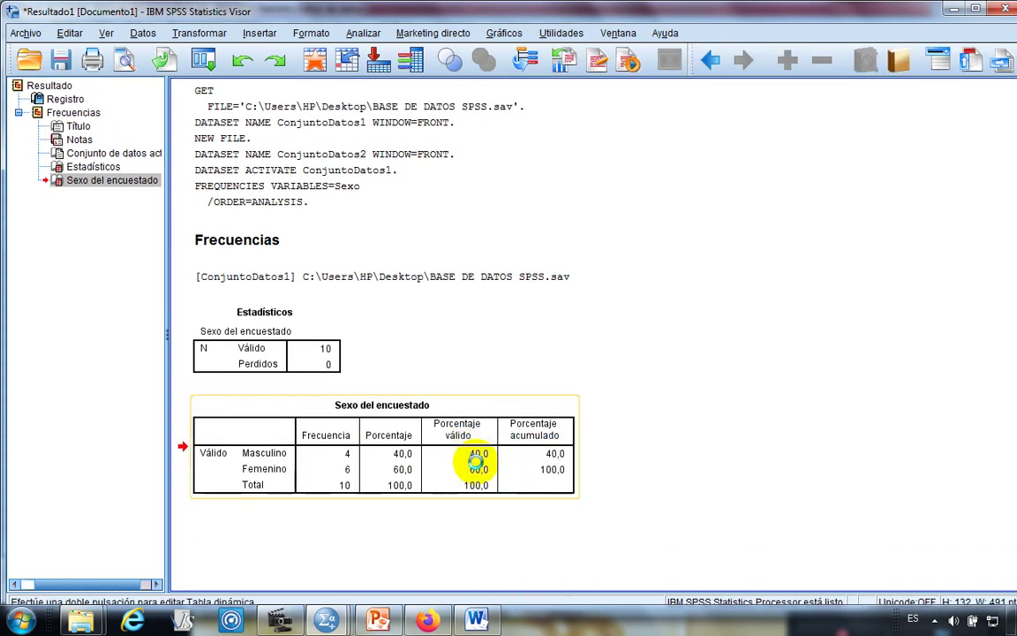
# - Switch to the Word lab document and find the Sexo del encuestado table under Parte III
pyautogui.click(475, 621)
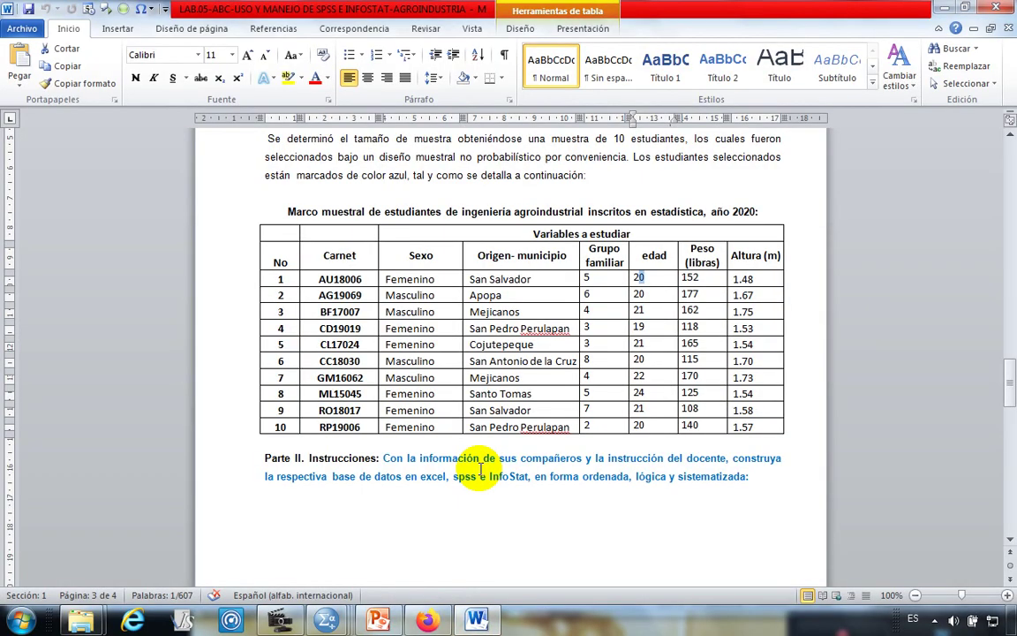
pyautogui.scroll(-6, 345, 446)
pyautogui.scroll(-2, 345, 446)
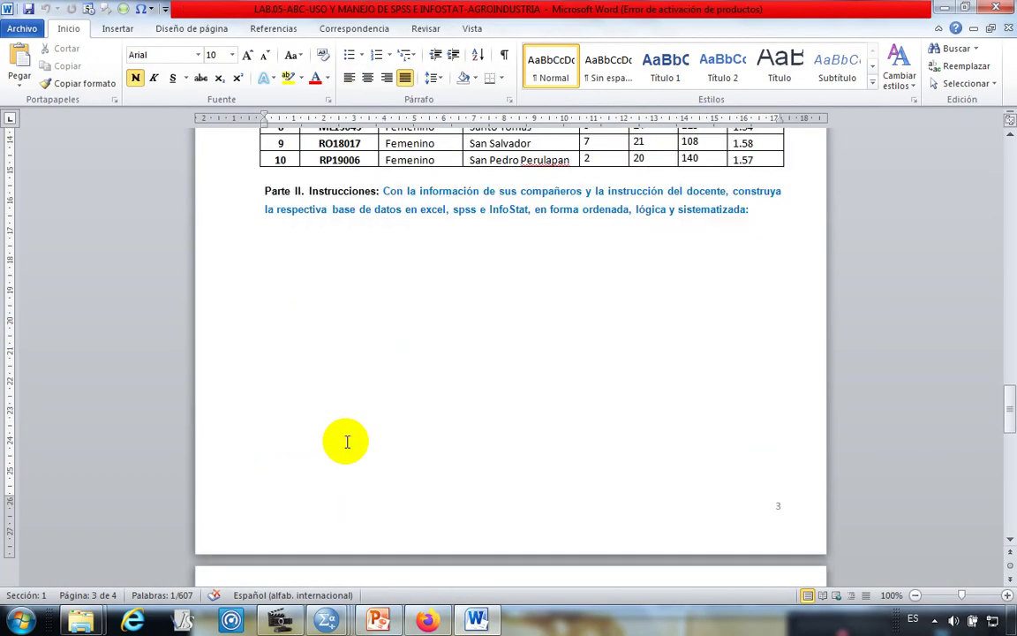
pyautogui.scroll(-10, 358, 447)
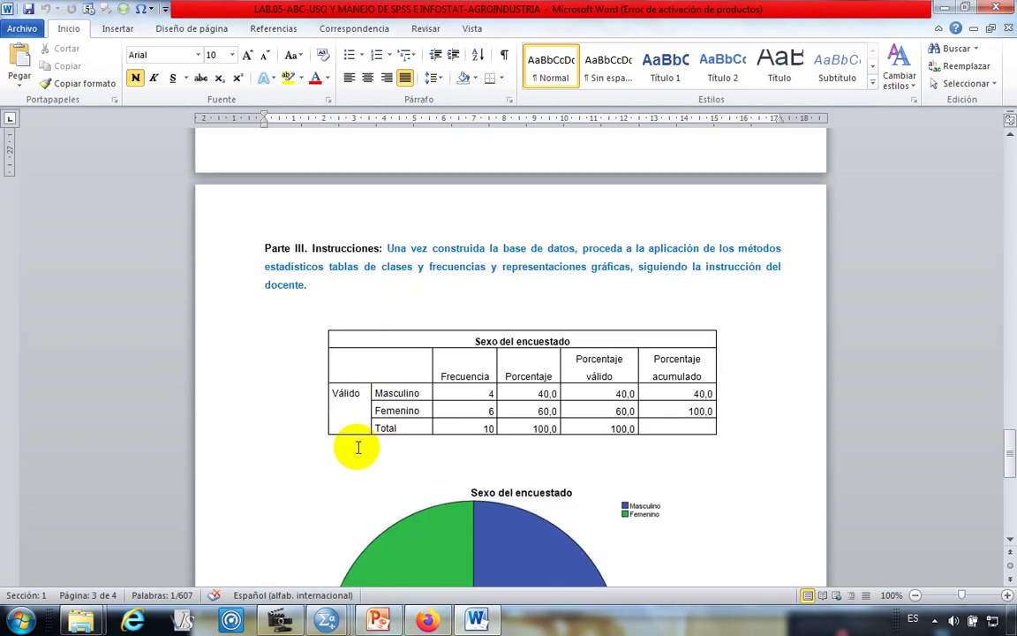
pyautogui.scroll(3, 352, 445)
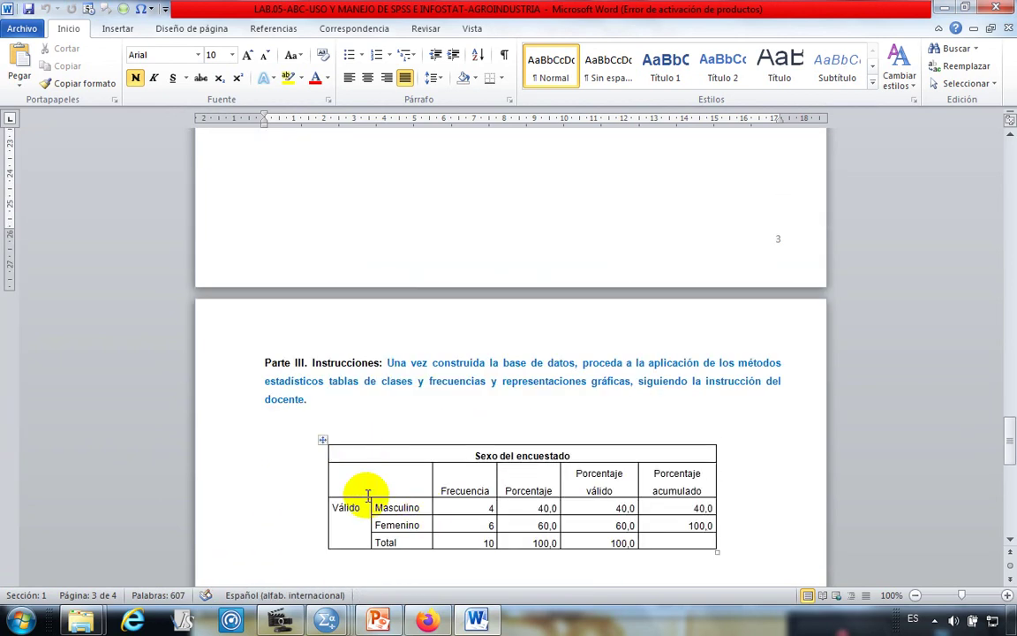
pyautogui.scroll(-1, 367, 494)
pyautogui.click(377, 385)
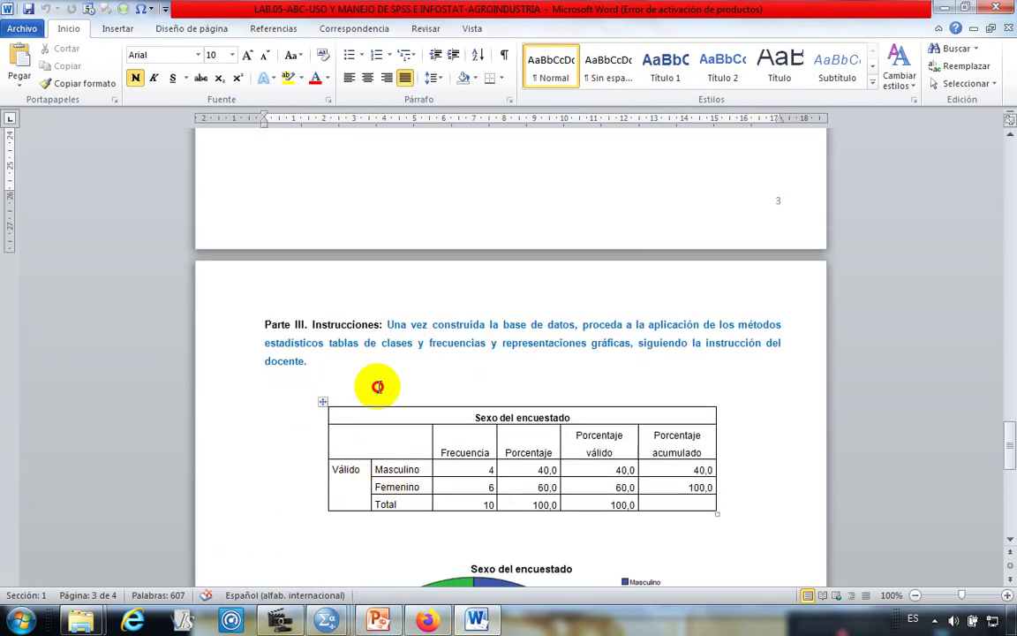
# - Below the Sexo del encuestado table, write "Interpretación:" and start the following line with "Según", the cited author's surname and "(2015)"
pyautogui.click(404, 522)
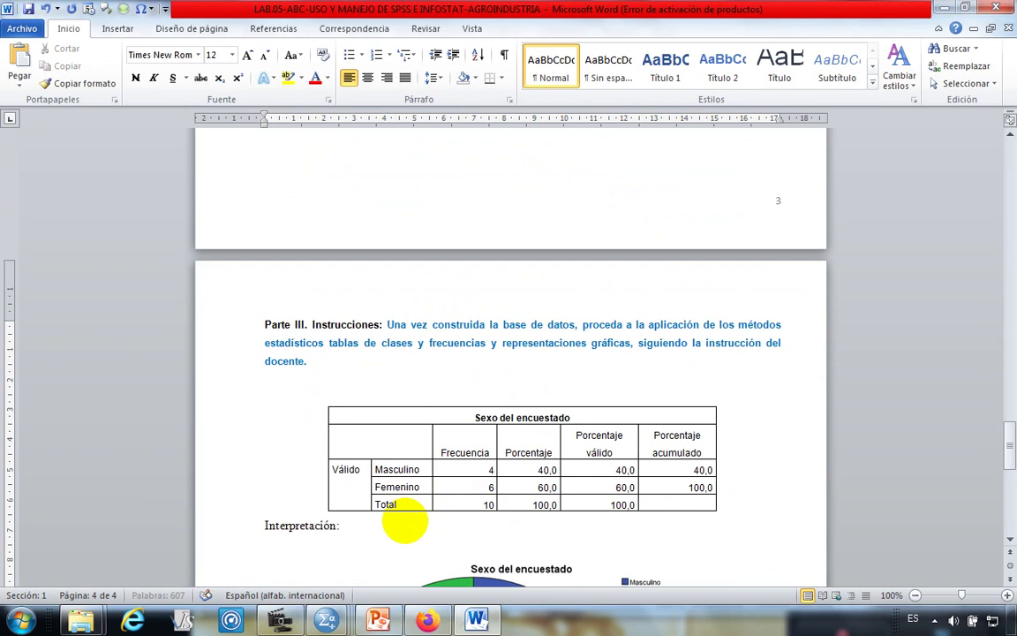
pyautogui.press('Return')
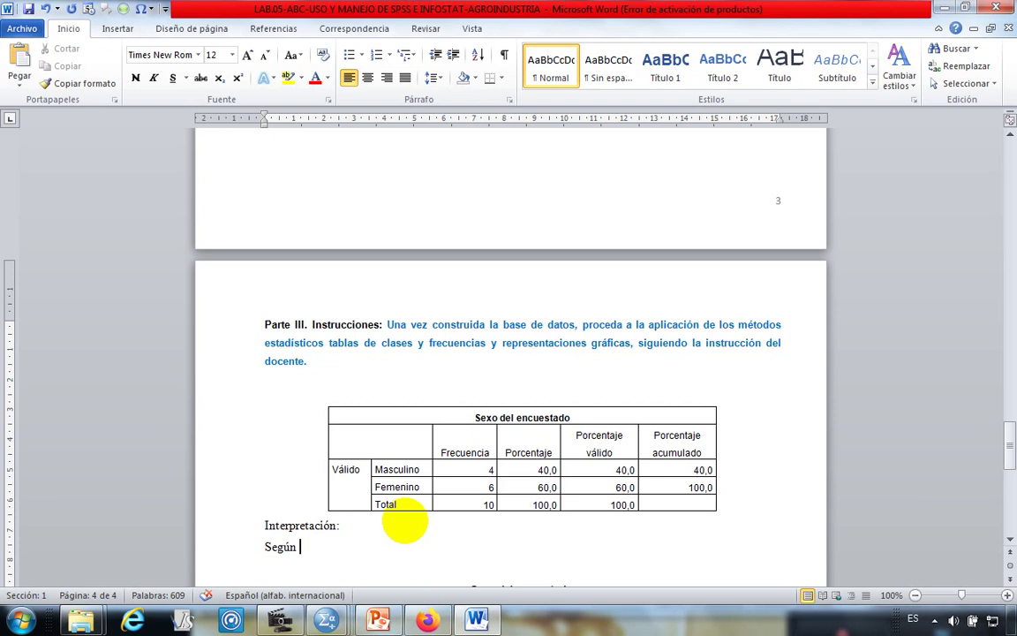
pyautogui.write('Según Martinez')
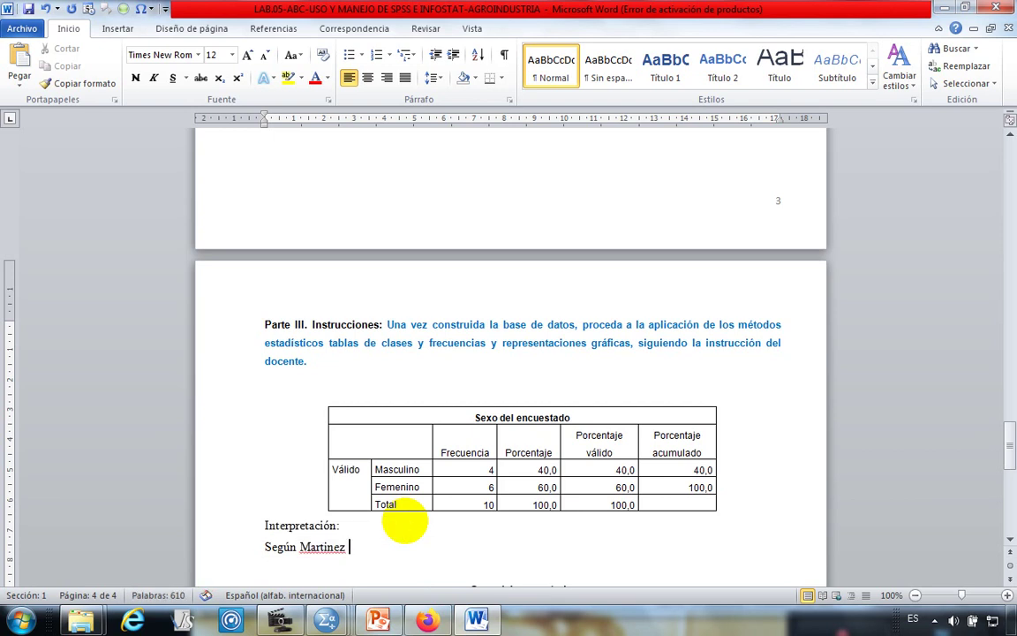
pyautogui.write(' ()')
pyautogui.click(353, 546)
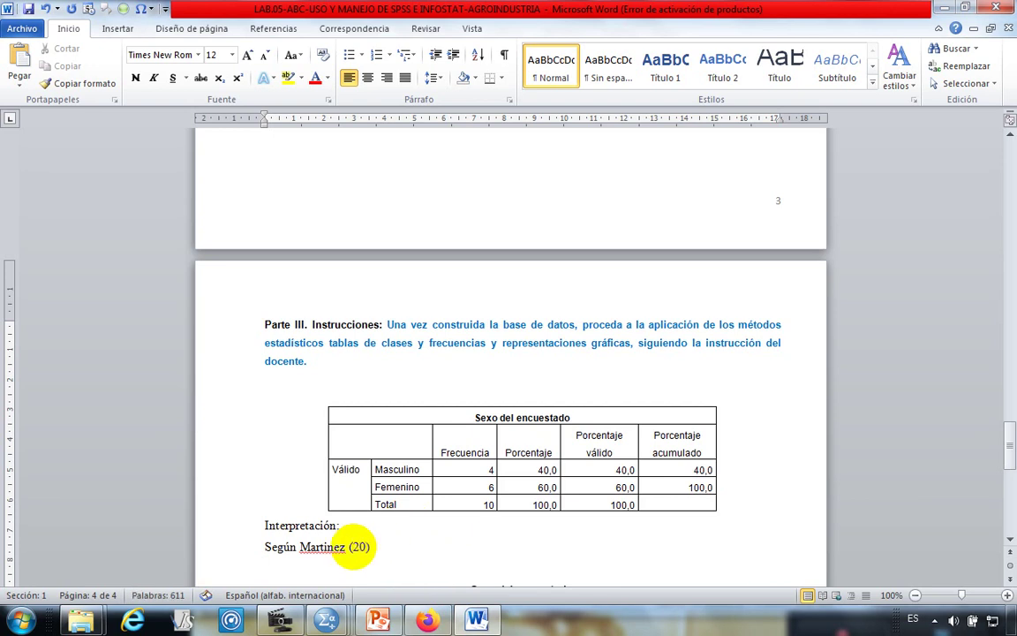
# - Correct the accent in the author's surname and complete the sentence with "la mayoría de estudiantes de agroindustria presentar sexo femenino."
pyautogui.click(324, 547)
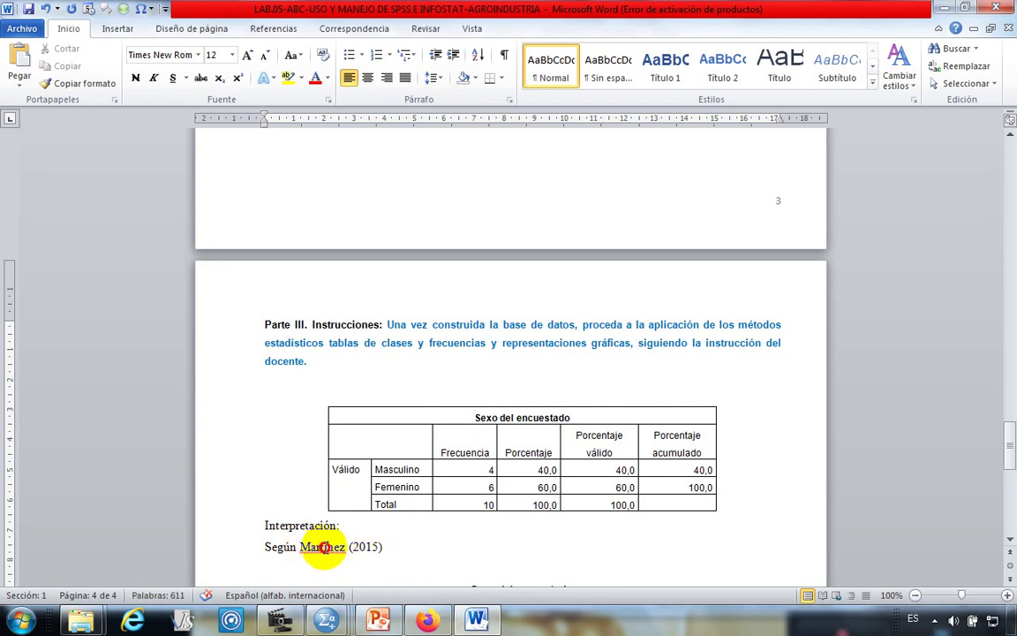
pyautogui.rightClick(330, 549)
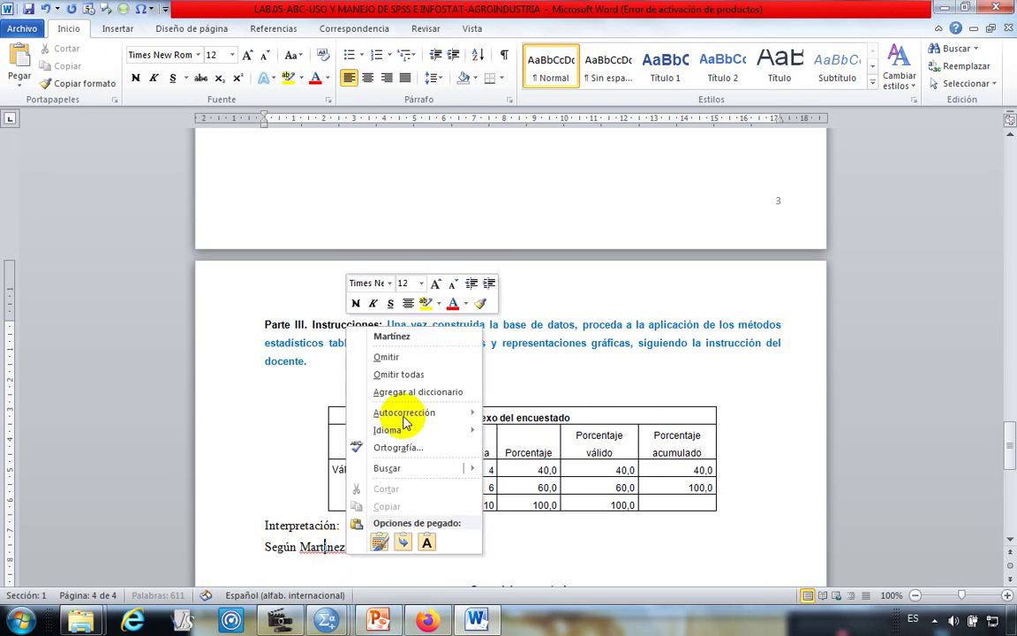
pyautogui.click(397, 335)
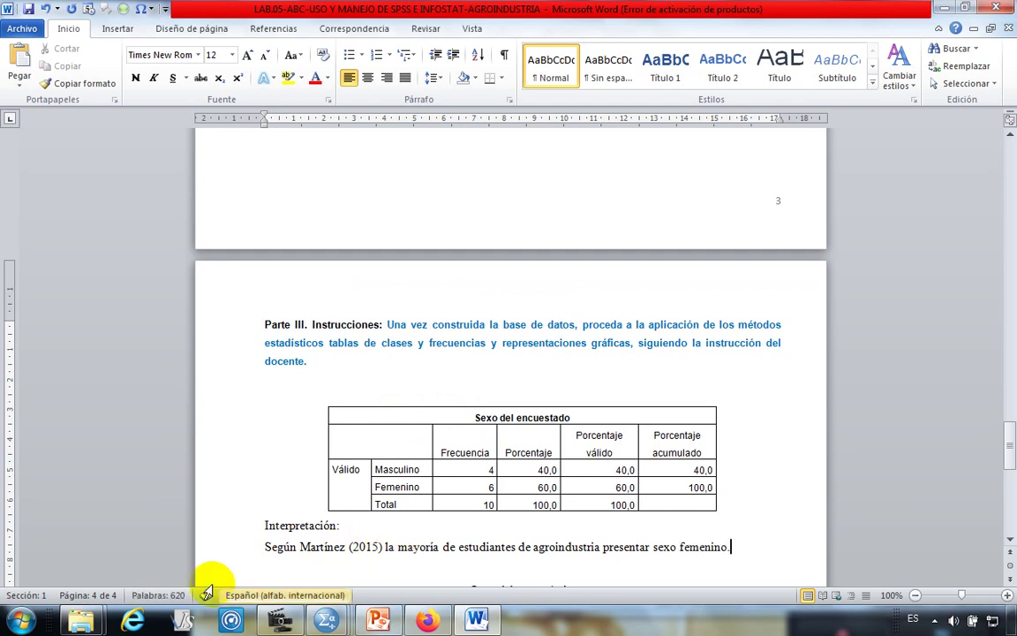
# - Add a line of dots after "Interpretación:" and review the interpretation sentence beneath it
pyautogui.scroll(-1, 306, 493)
pyautogui.moveTo(264, 471); pyautogui.dragTo(716, 465)
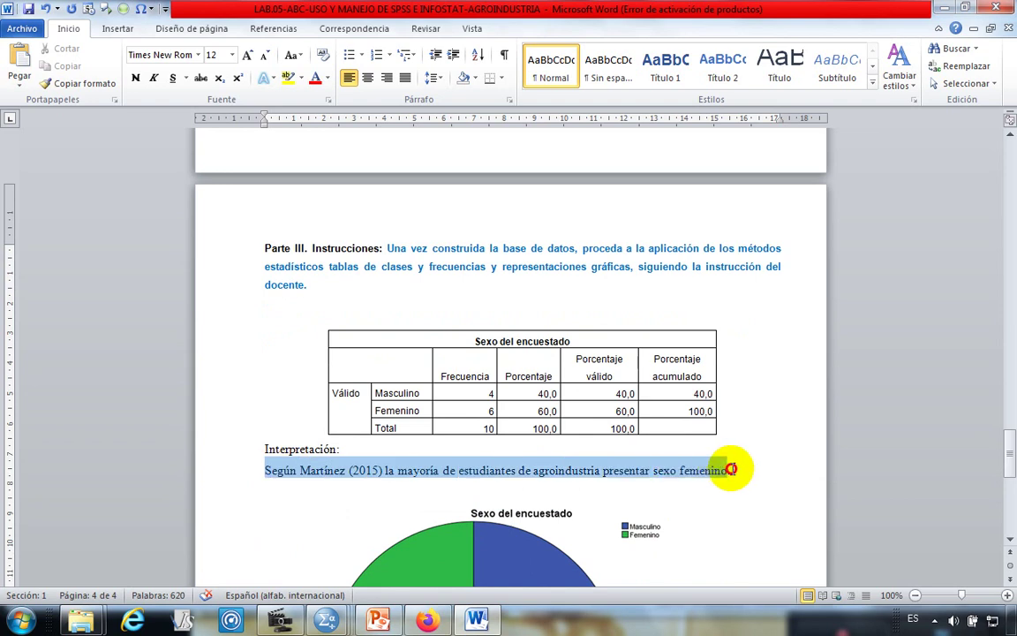
pyautogui.click(370, 494)
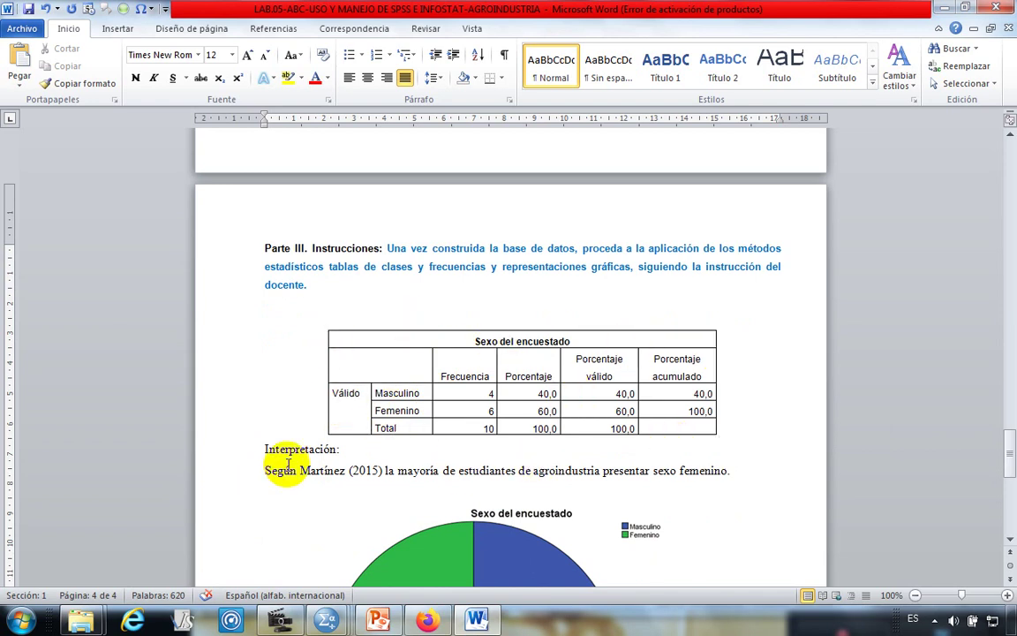
pyautogui.click(345, 448)
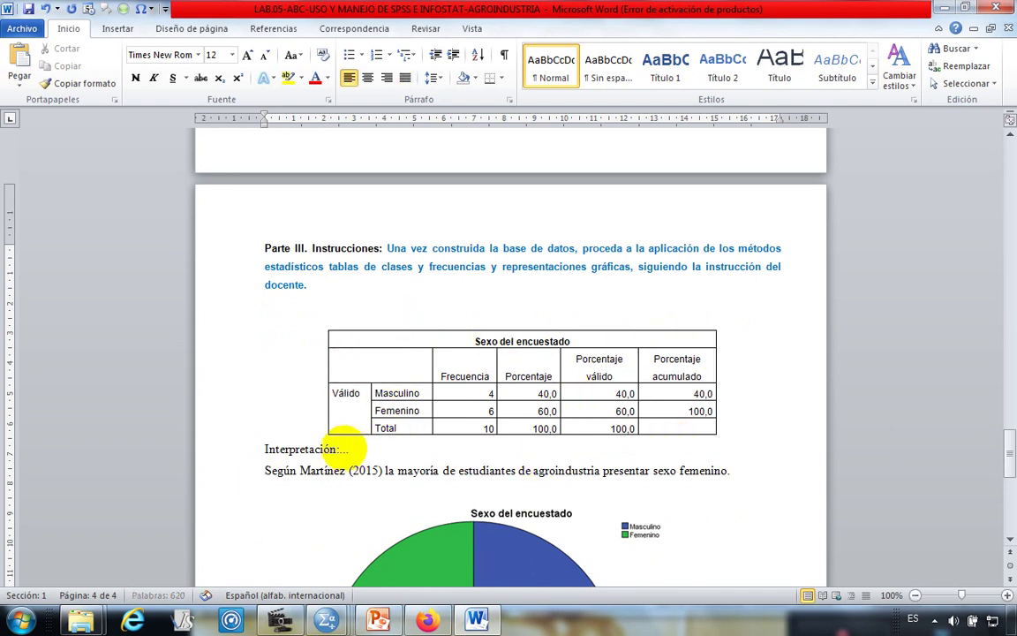
pyautogui.write('..............')
pyautogui.moveTo(265, 481); pyautogui.dragTo(747, 476)
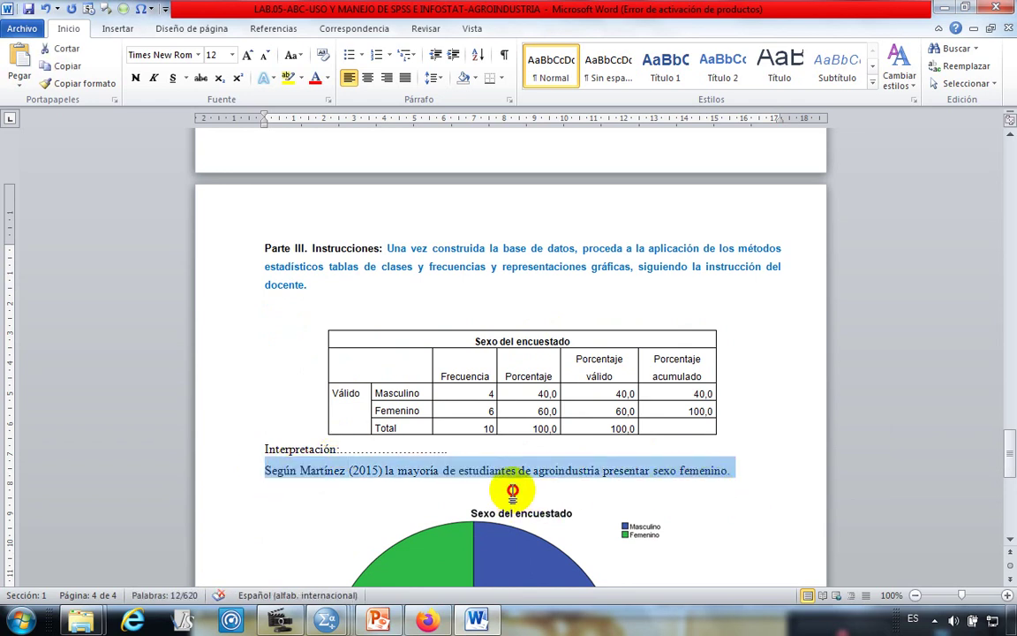
pyautogui.click(513, 487)
# - Switch to the SPSS data file and, in the Frequencies analysis for Sexo del encuestado, turn off the display of frequency tables
pyautogui.scroll(2, 513, 470)
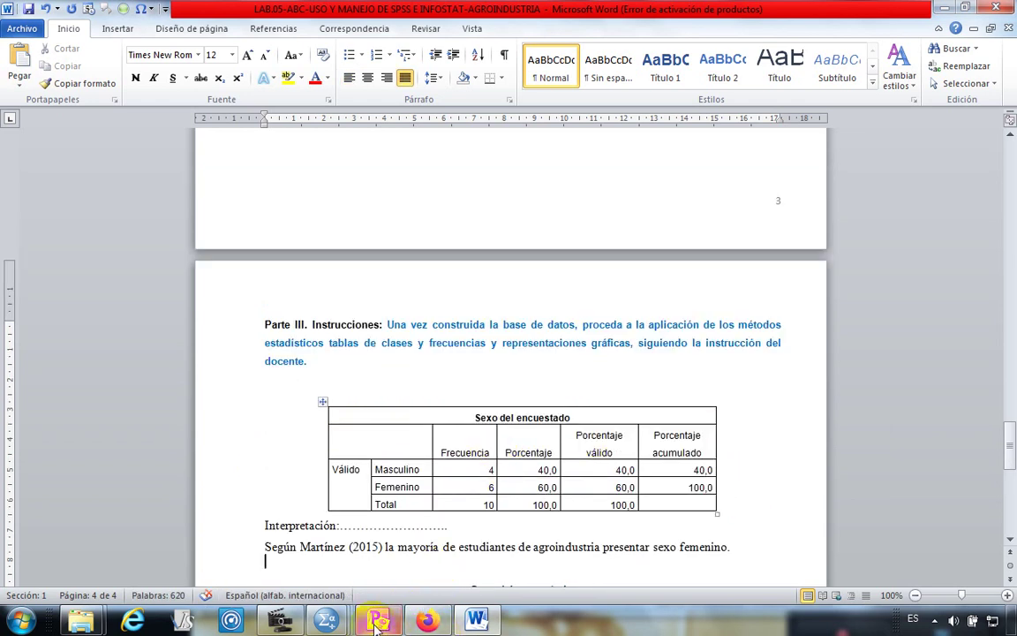
pyautogui.moveTo(327, 622)
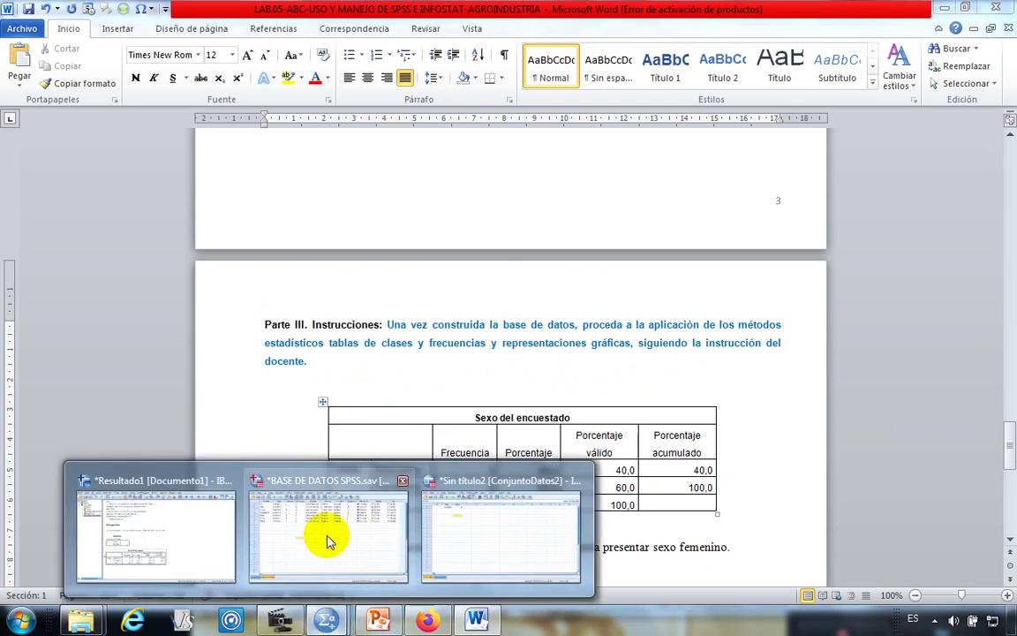
pyautogui.click(291, 538)
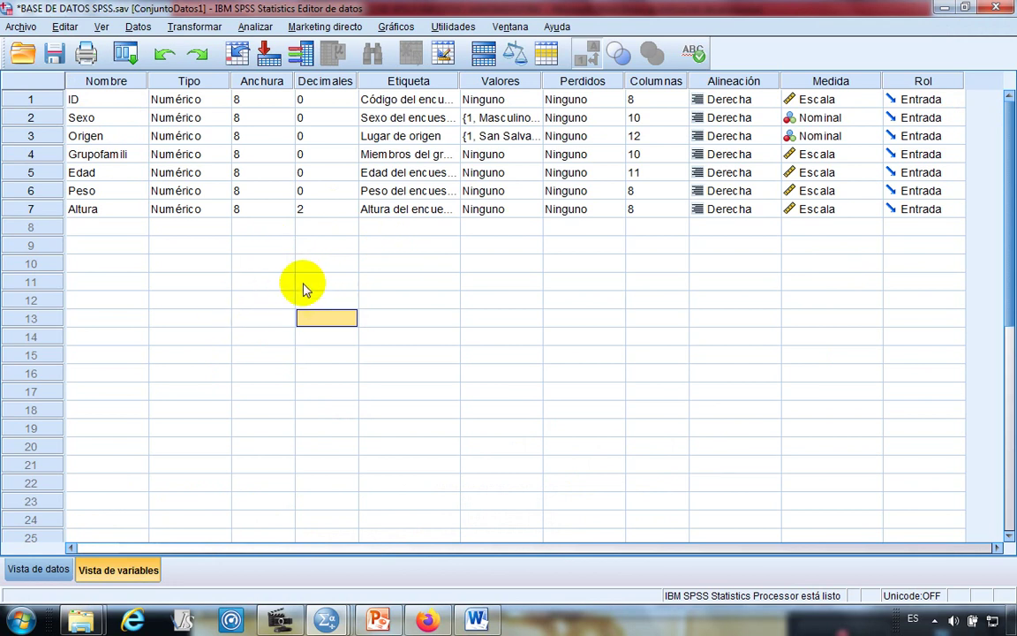
pyautogui.click(264, 27)
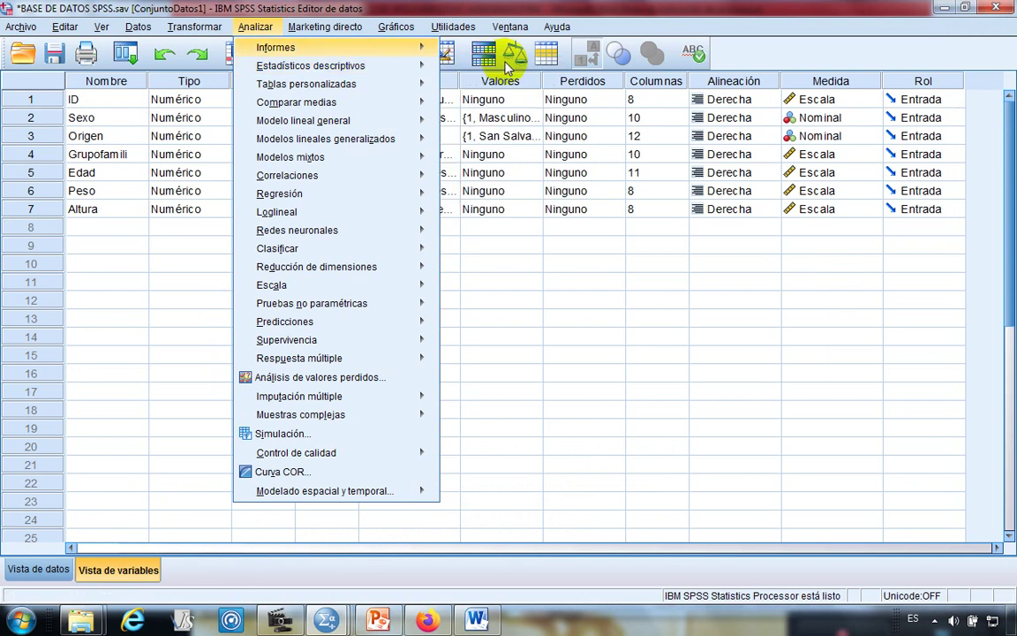
pyautogui.moveTo(408, 68)
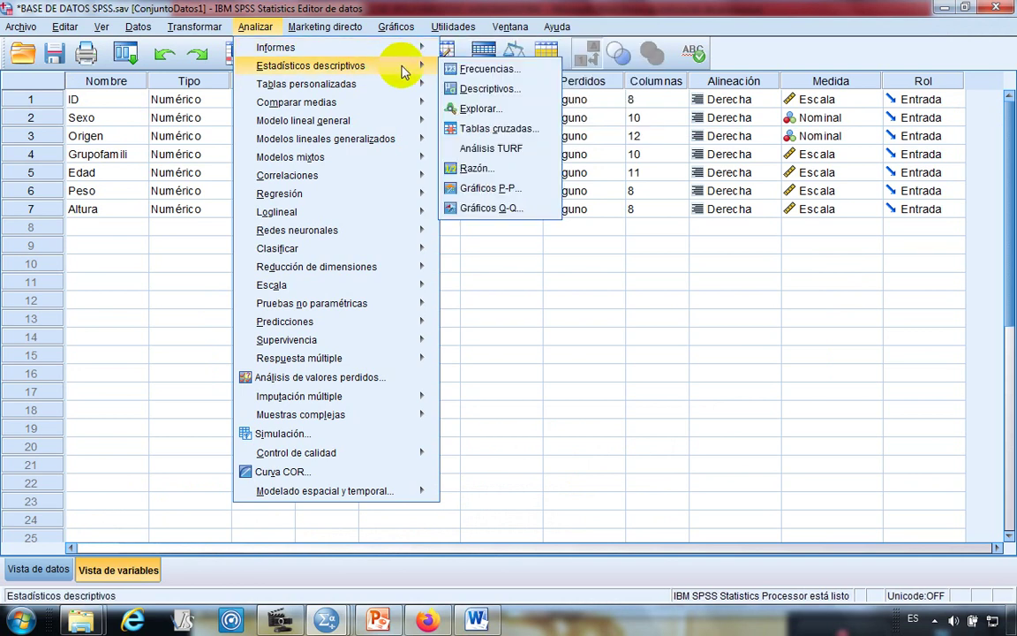
pyautogui.click(523, 68)
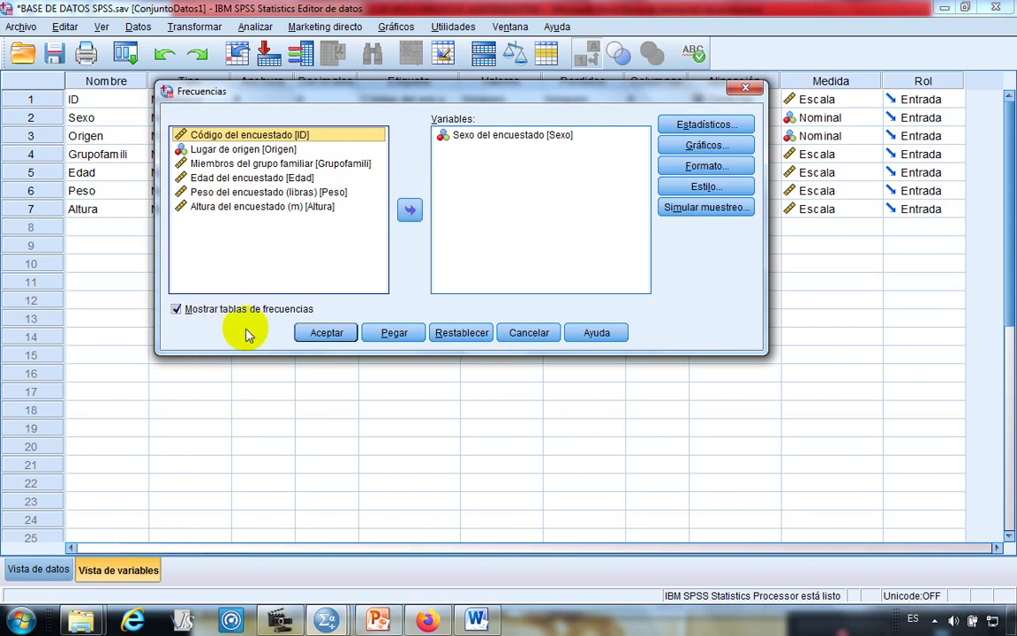
pyautogui.click(178, 309)
pyautogui.click(468, 249)
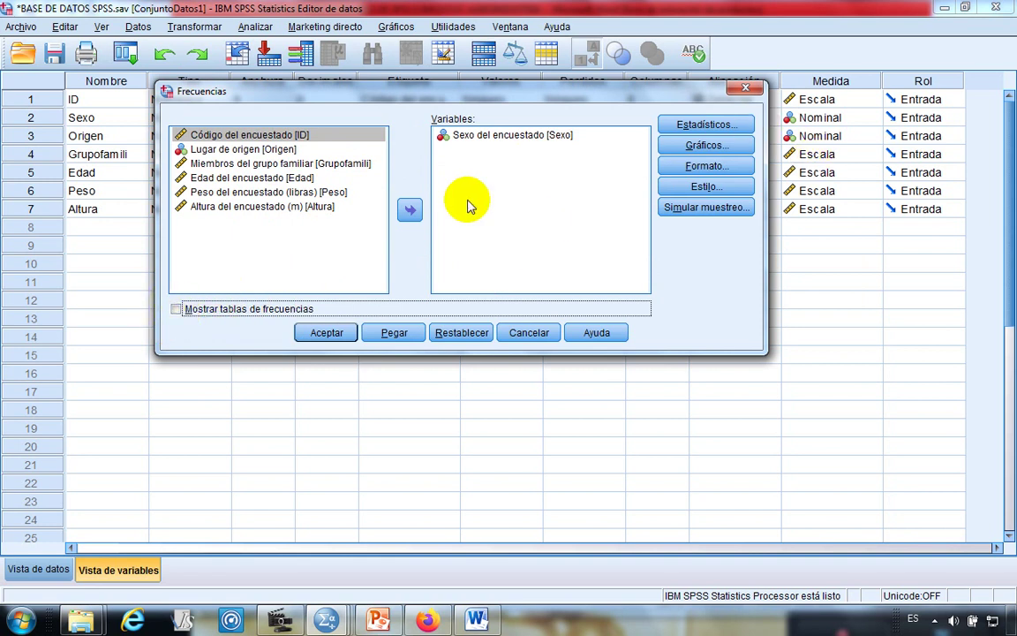
# - Set the Frequencies chart to a pie chart (Gráficos circulares) with percentage values and run the analysis
pyautogui.click(703, 145)
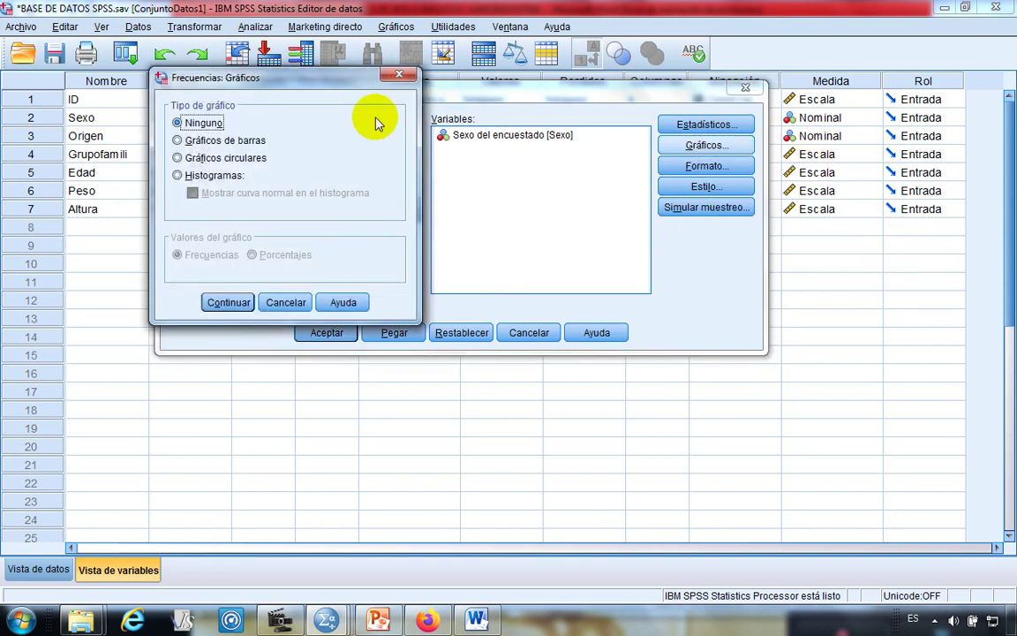
pyautogui.moveTo(372, 105); pyautogui.dragTo(424, 88)
pyautogui.moveTo(367, 103); pyautogui.dragTo(385, 101)
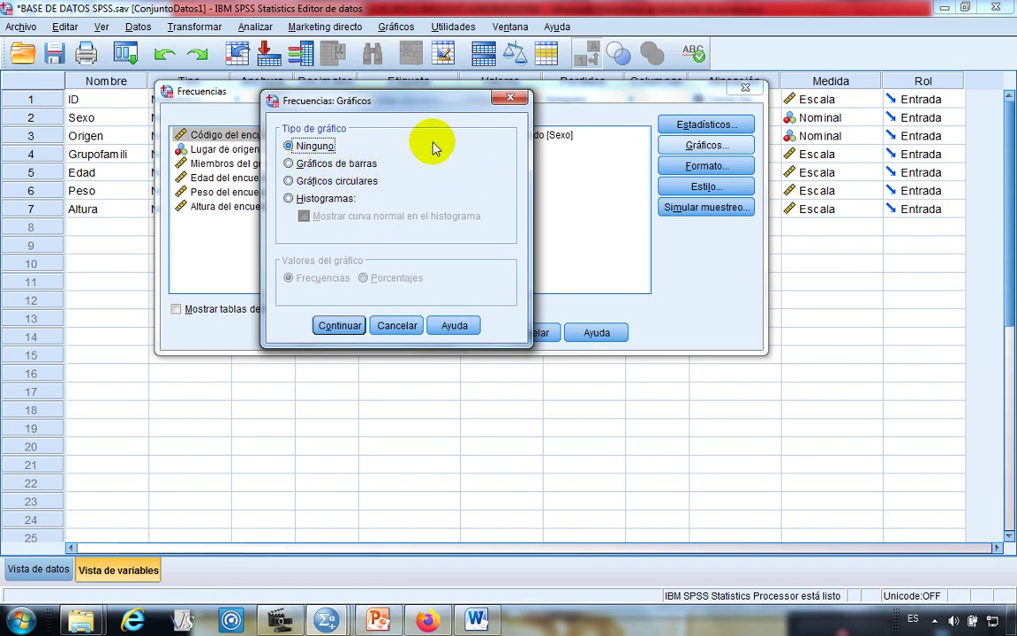
pyautogui.moveTo(438, 102); pyautogui.dragTo(559, 207)
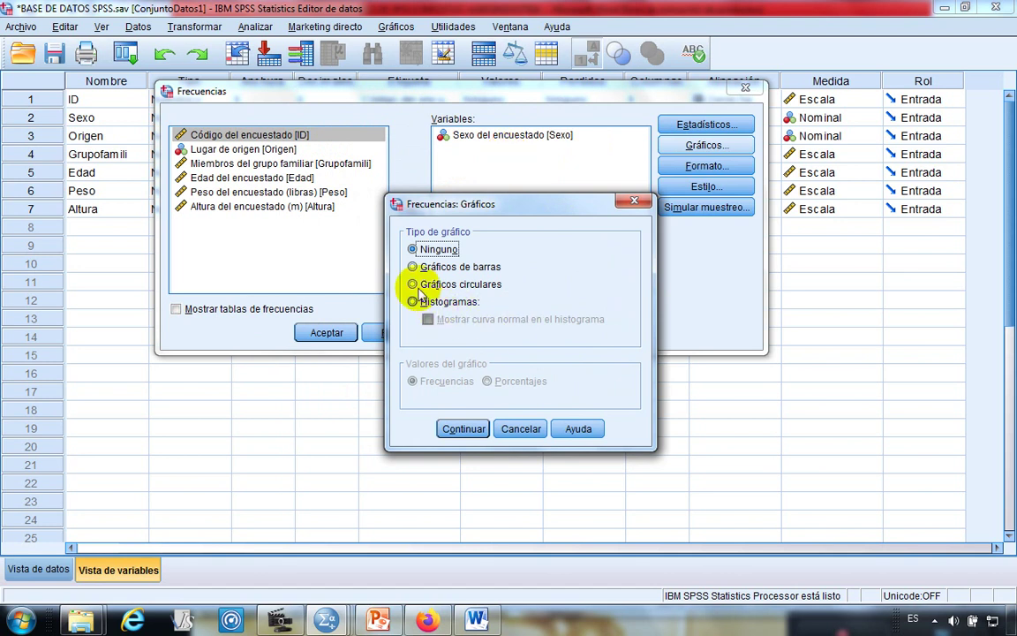
pyautogui.click(415, 287)
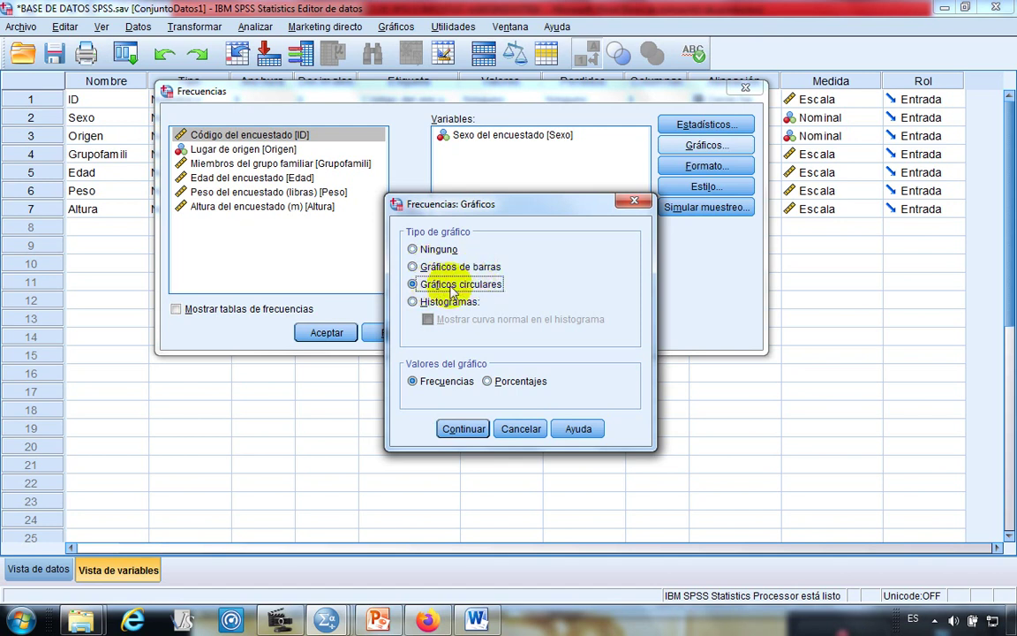
pyautogui.click(488, 381)
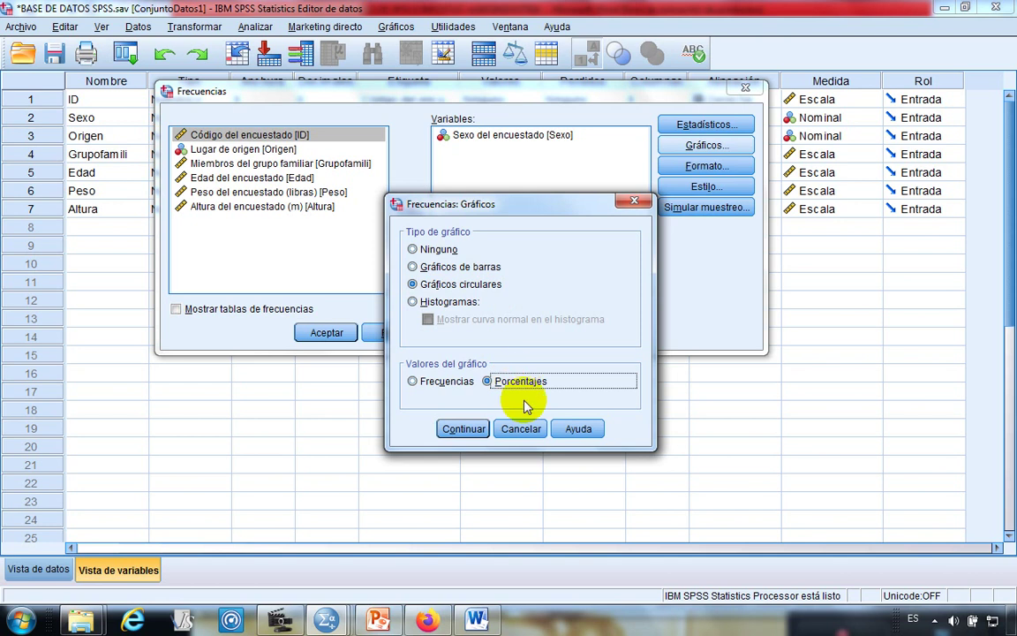
pyautogui.click(461, 430)
pyautogui.click(330, 335)
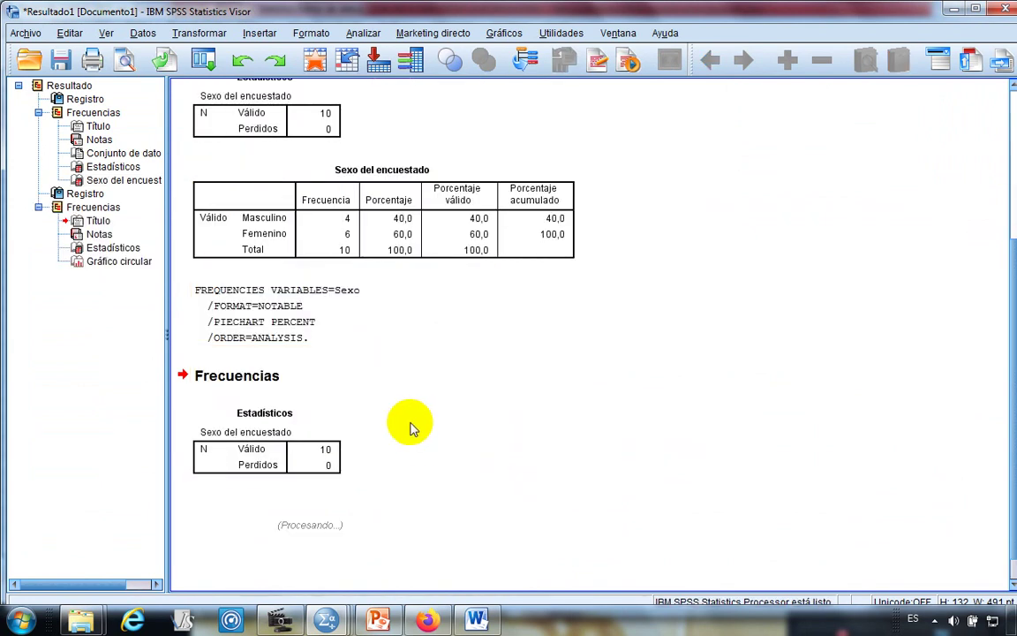
# - Open the Sexo del encuestado pie chart in the chart editor and add percentage data labels to both slices
pyautogui.scroll(-6, 422, 419)
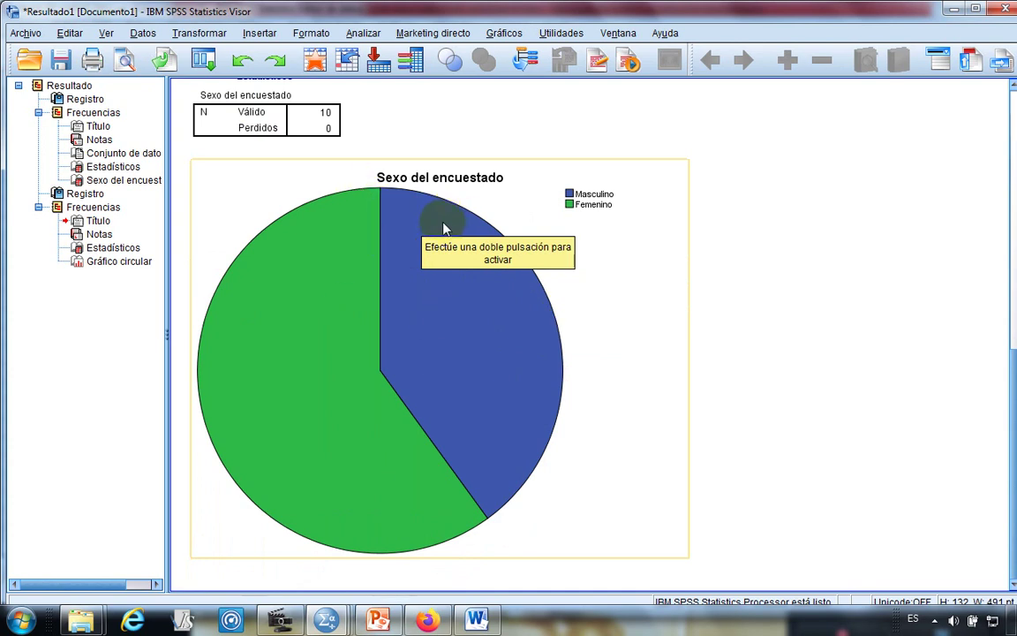
pyautogui.click(439, 311)
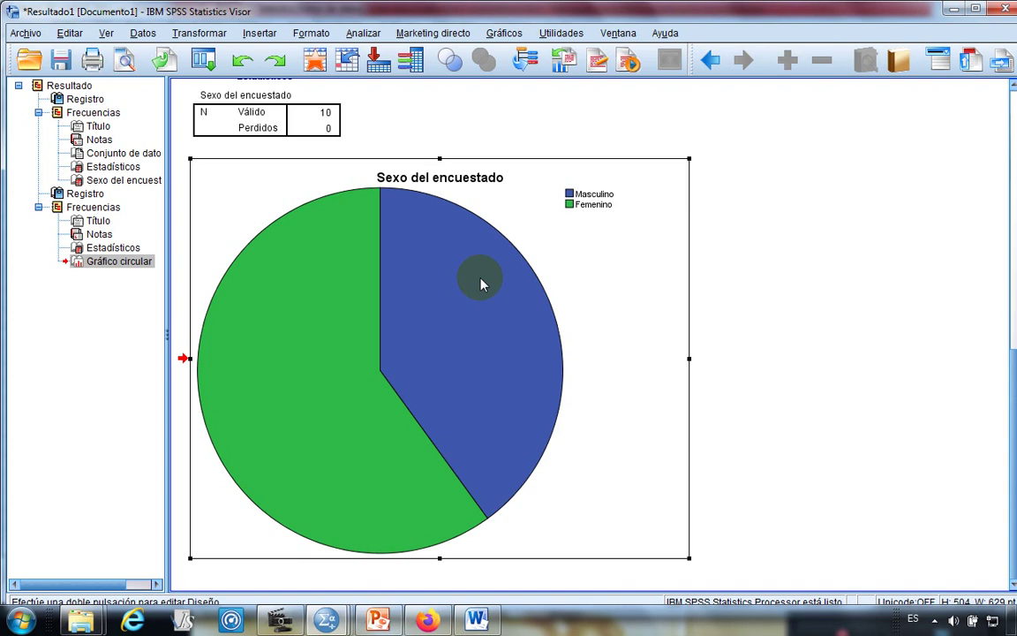
pyautogui.doubleClick(452, 277)
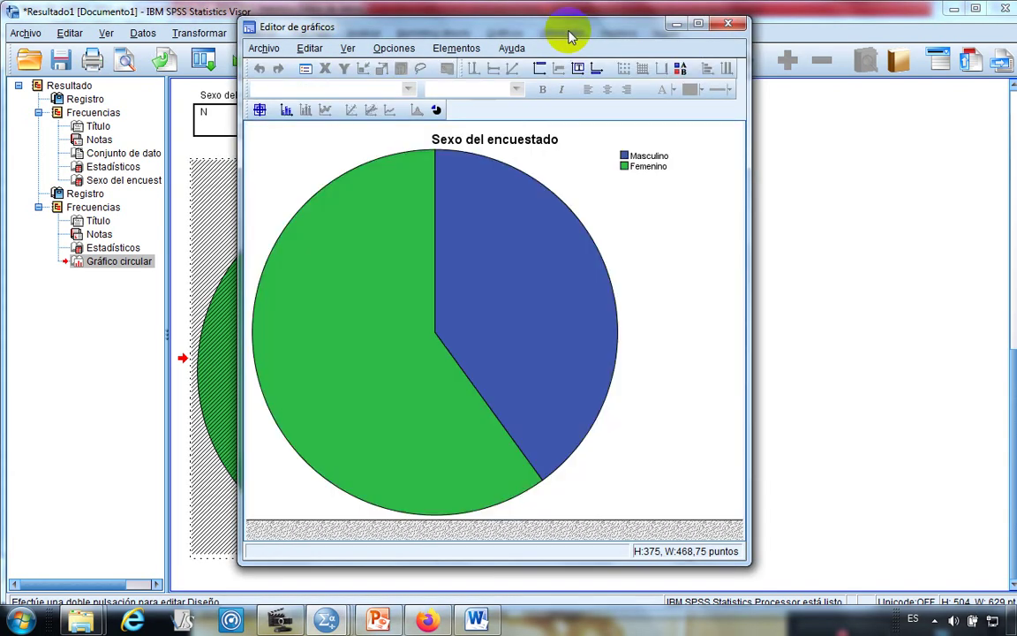
pyautogui.moveTo(570, 37); pyautogui.dragTo(558, 56)
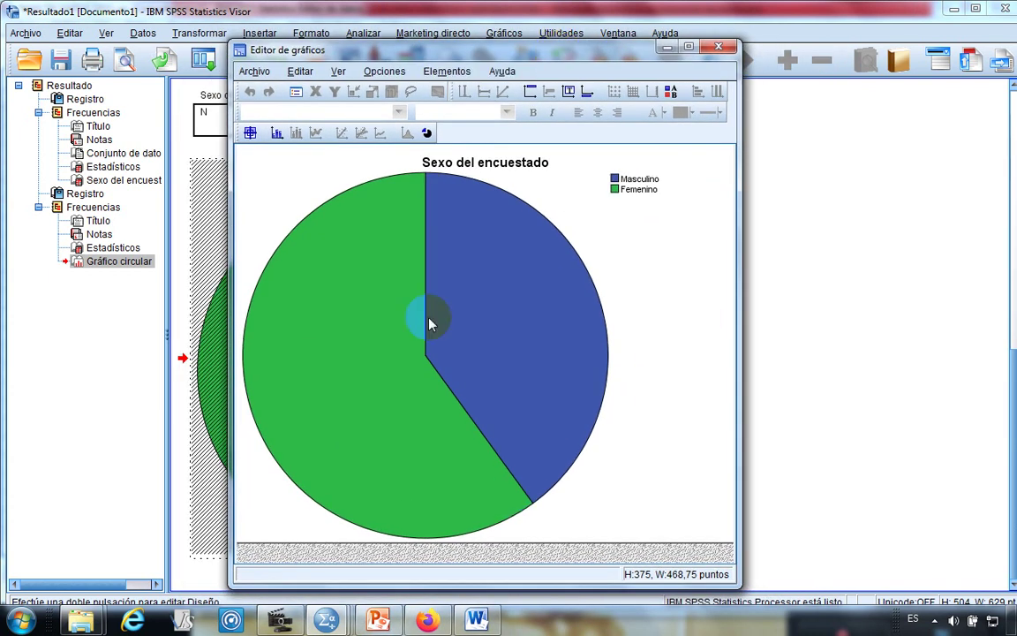
pyautogui.click(250, 133)
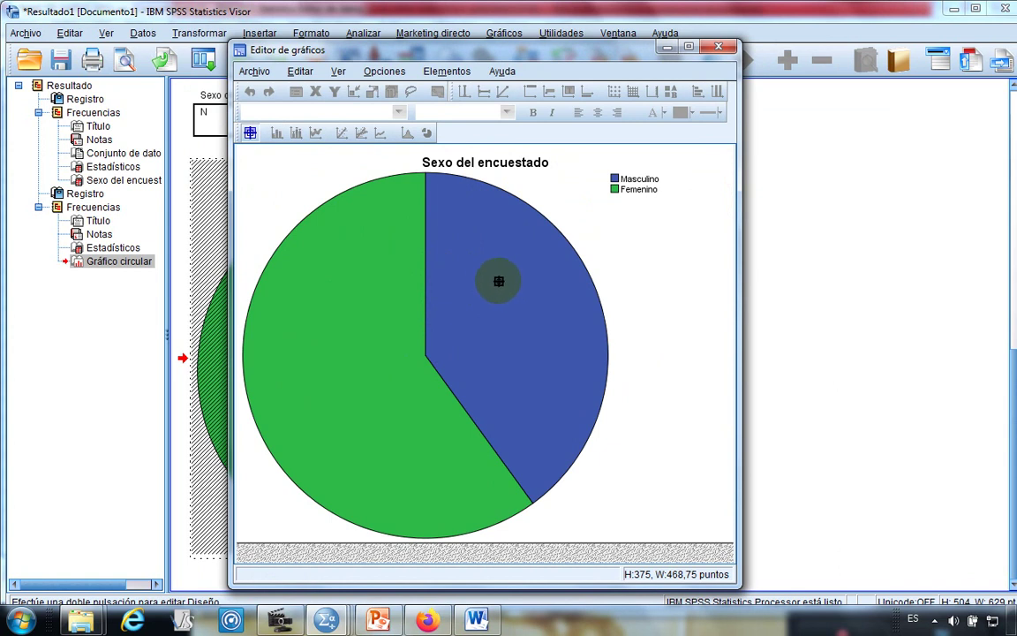
pyautogui.click(487, 309)
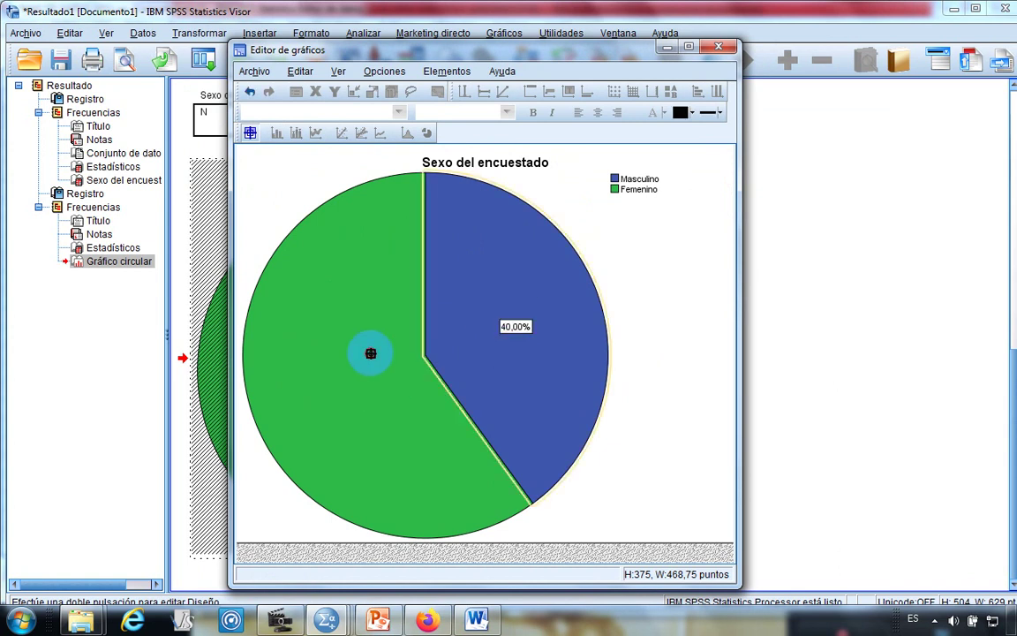
pyautogui.click(505, 353)
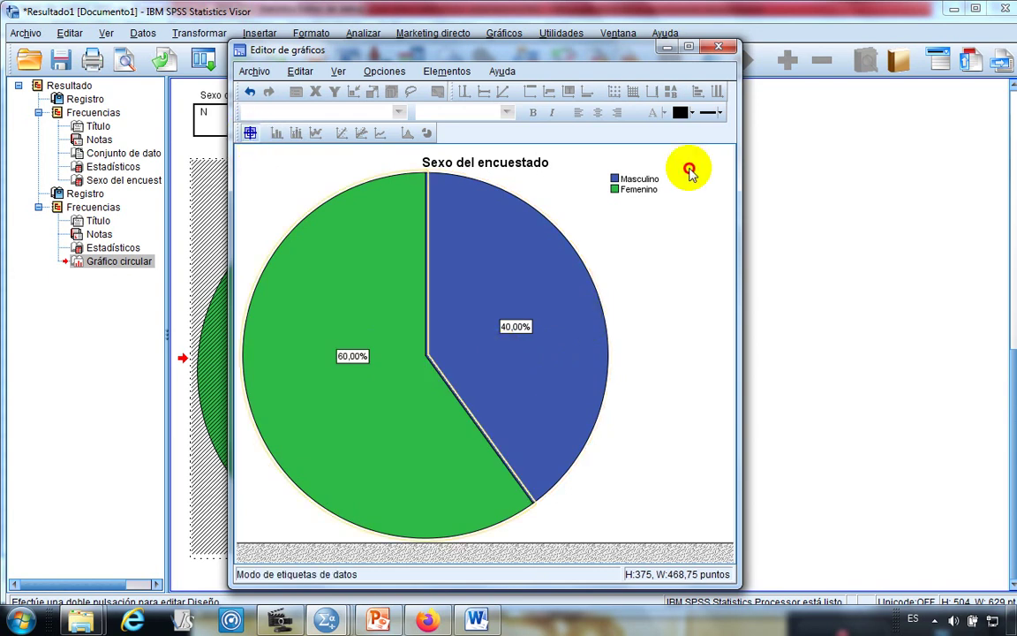
# - Fill the Femenino slice of the pie chart with purple (124, 40, 125) and close the chart editor
pyautogui.doubleClick(620, 151)
pyautogui.click(475, 307)
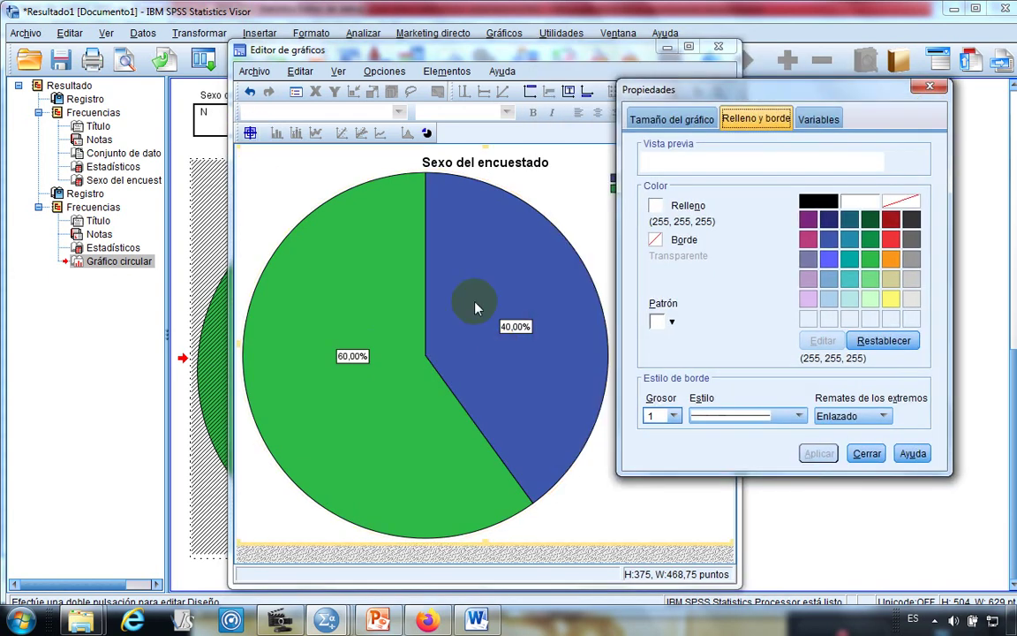
pyautogui.click(371, 300)
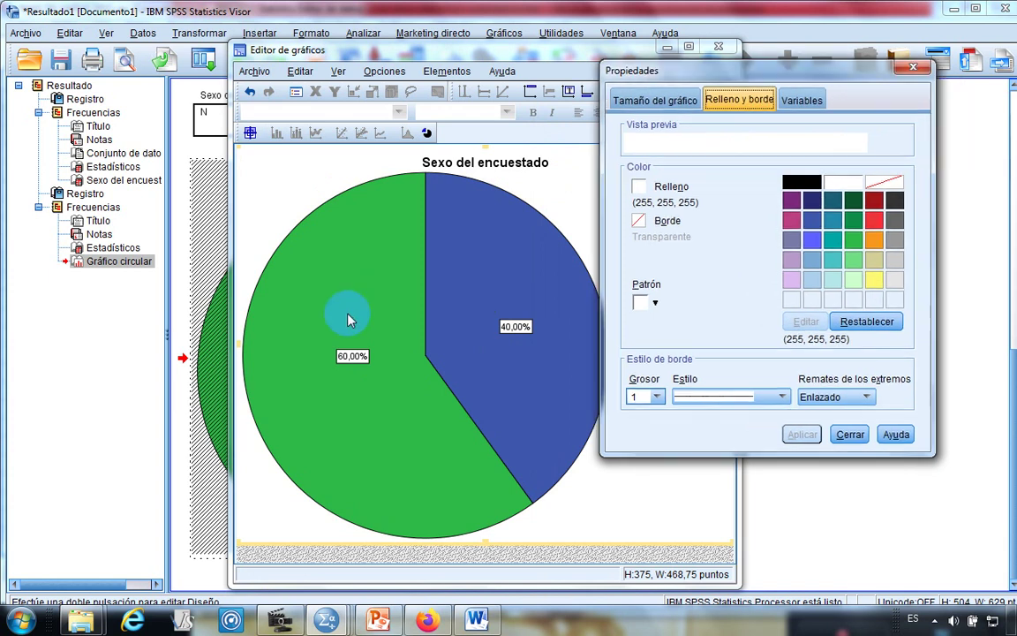
pyautogui.click(380, 340)
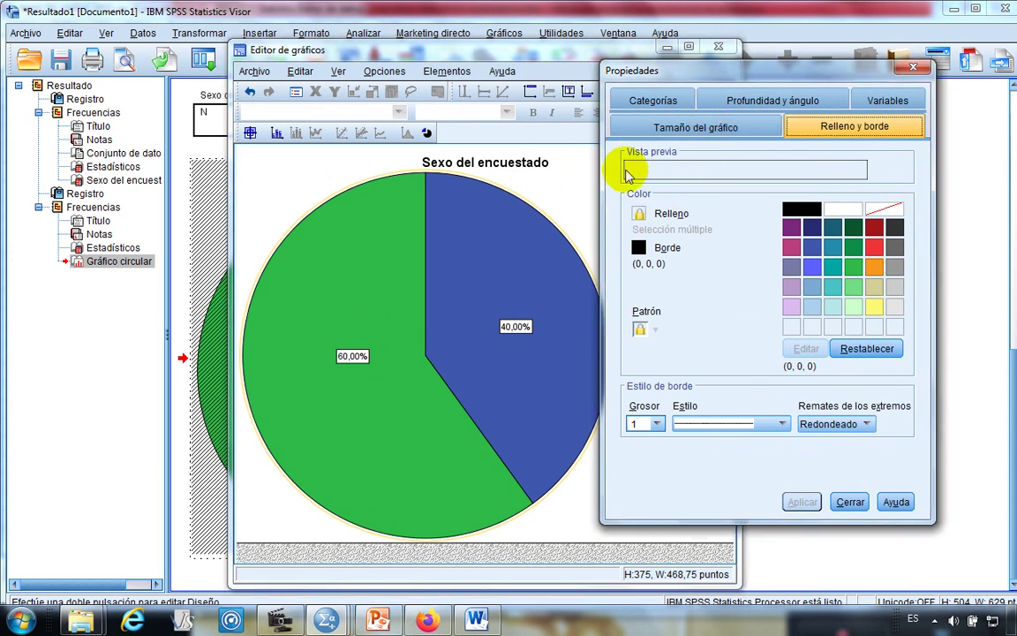
pyautogui.click(361, 298)
pyautogui.click(360, 298)
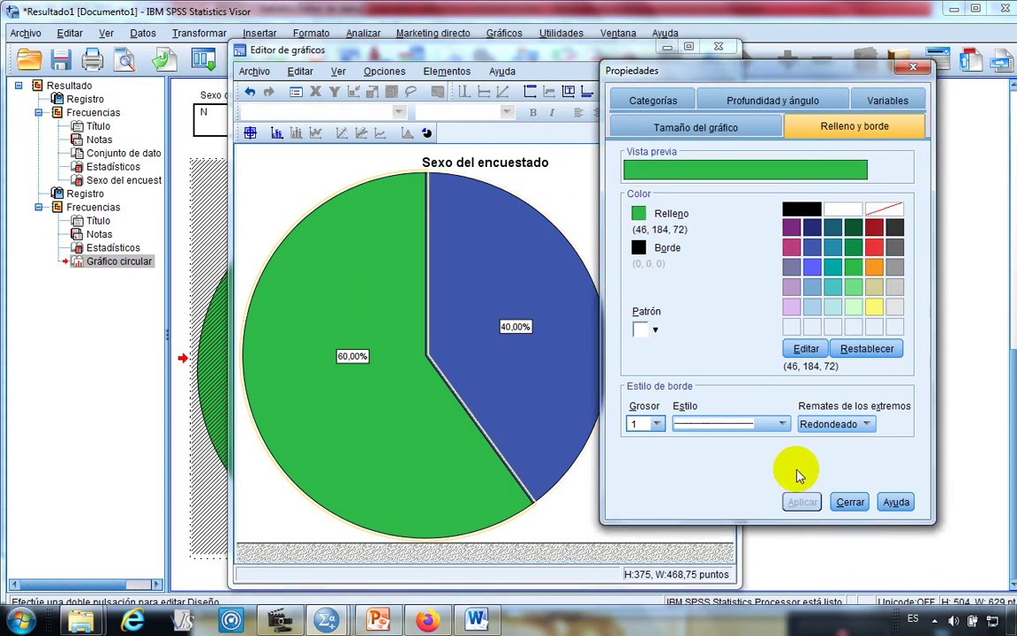
pyautogui.click(790, 229)
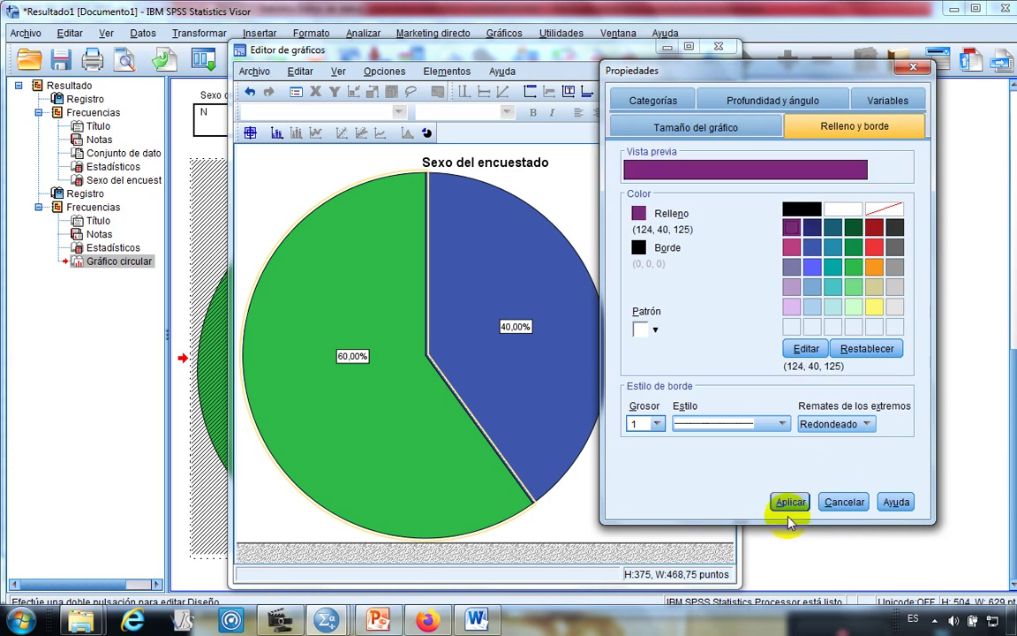
pyautogui.doubleClick(783, 212)
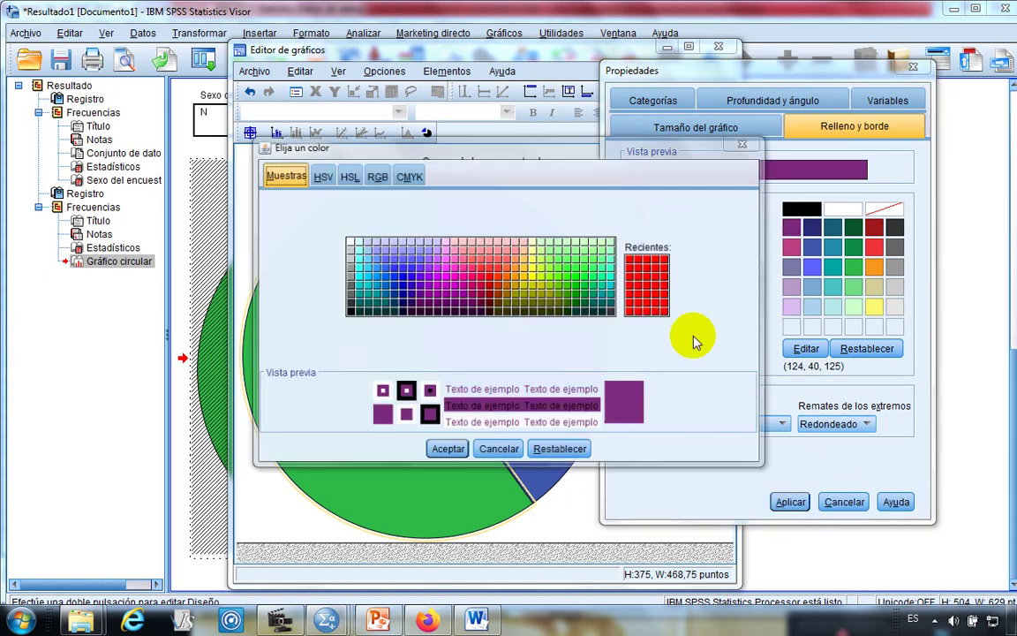
pyautogui.click(746, 139)
pyautogui.click(789, 502)
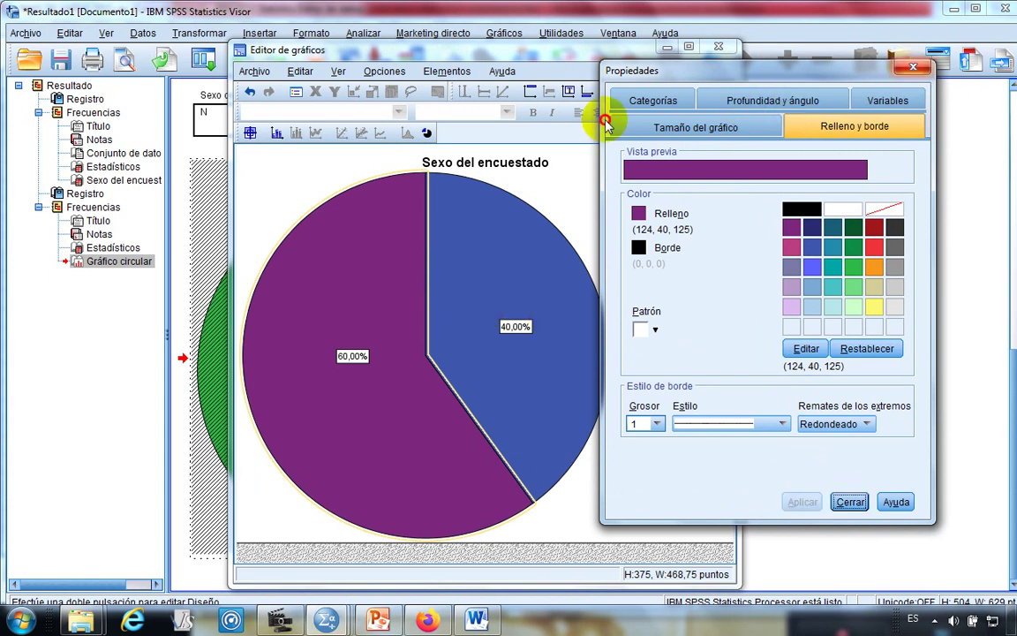
pyautogui.press('Return')
pyautogui.click(706, 49)
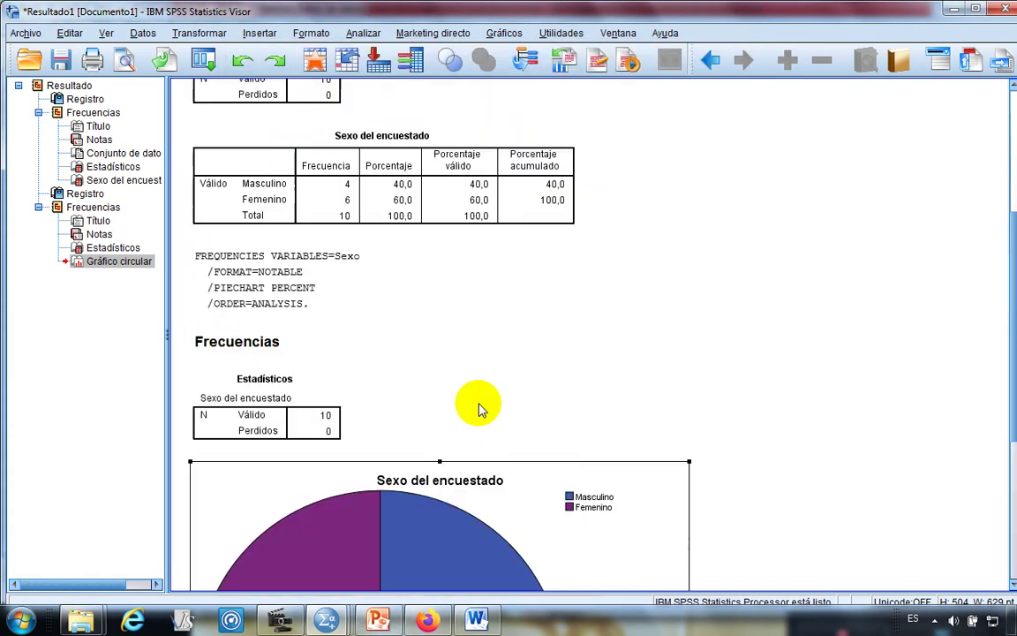
# - Copy the edited Sexo del encuestado pie chart from the SPSS output and switch to the Word lab document
pyautogui.scroll(-3, 479, 408)
pyautogui.scroll(-3, 465, 379)
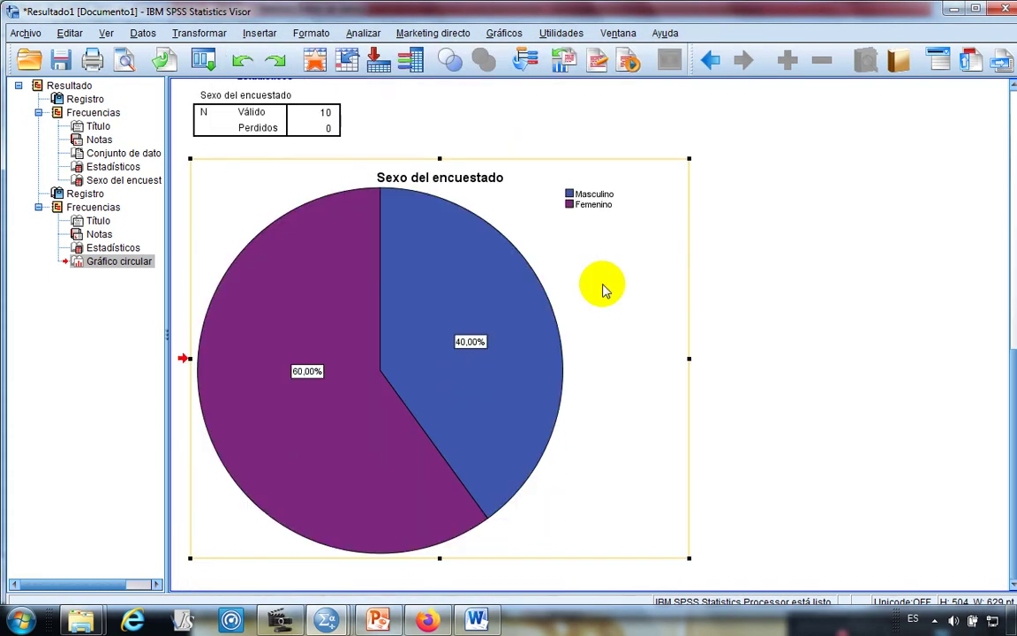
pyautogui.rightClick(597, 252)
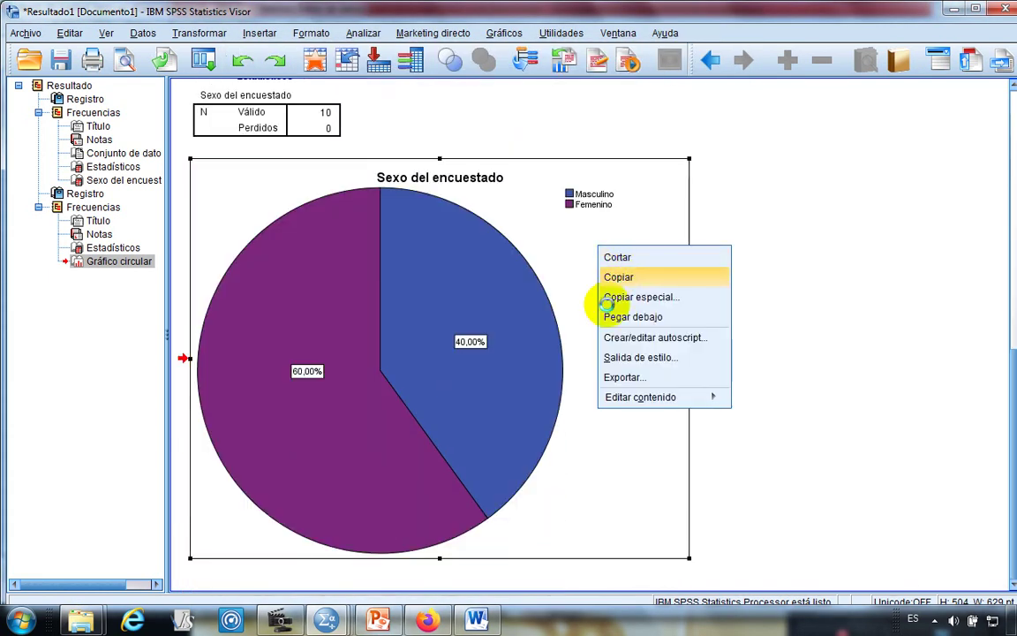
pyautogui.click(603, 278)
pyautogui.click(477, 620)
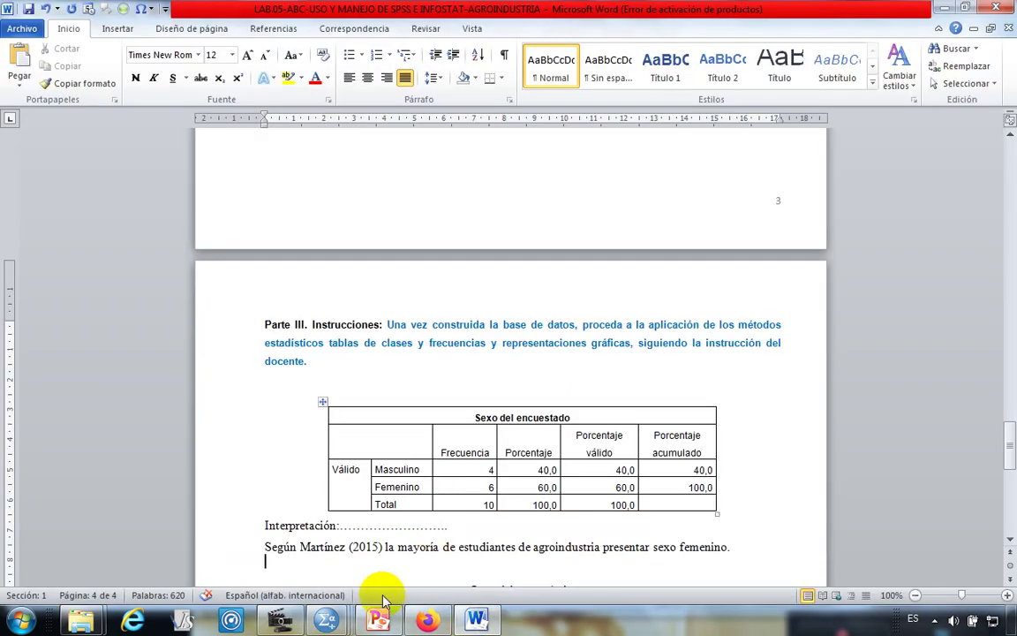
# - Replace the old pie chart below the interpretation sentence with the copied purple-and-blue one and shrink it to about 14 cm wide
pyautogui.hotkey('ctrl', 'v')
pyautogui.click(450, 509)
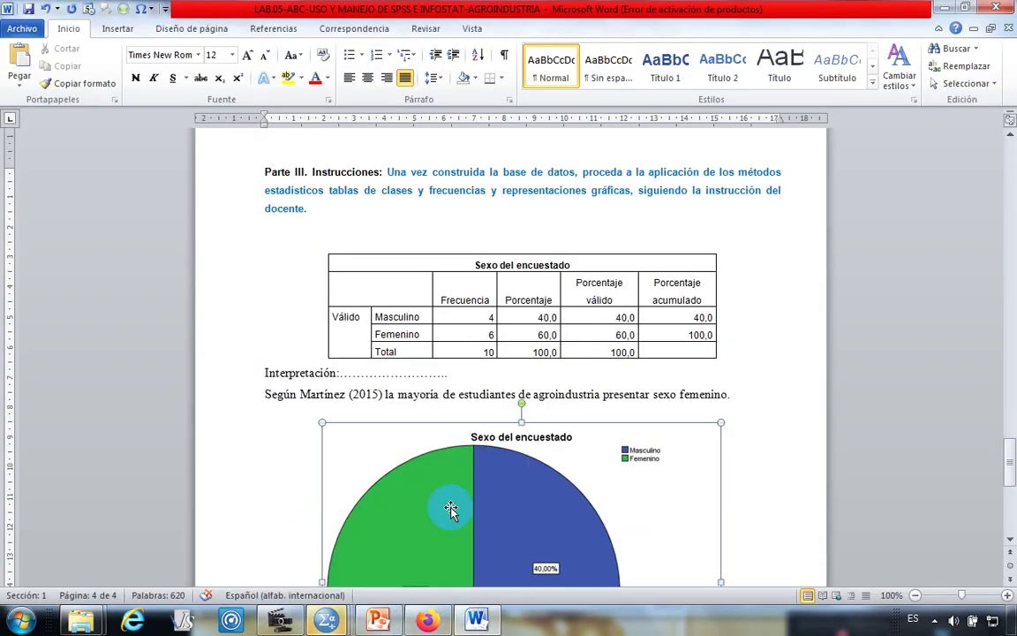
pyautogui.click(342, 422)
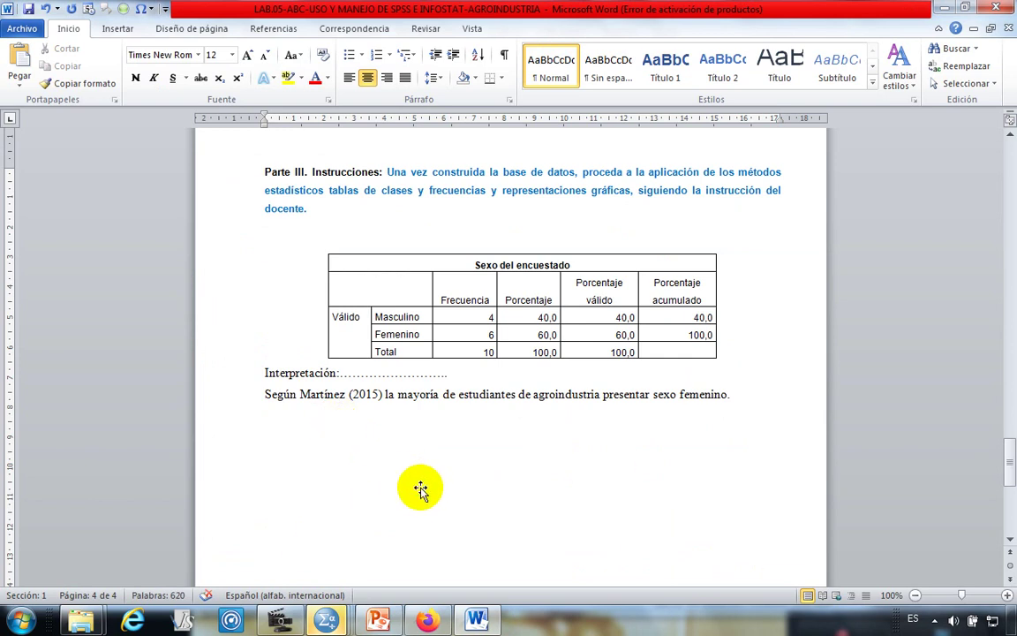
pyautogui.hotkey('ctrl', 'v')
pyautogui.click(505, 266)
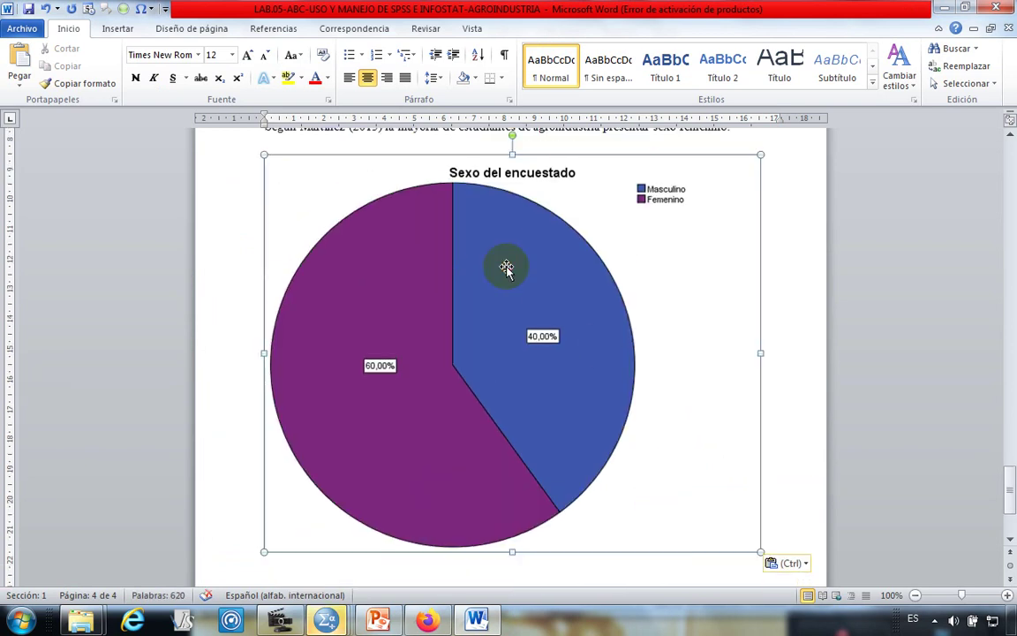
pyautogui.moveTo(761, 155); pyautogui.dragTo(629, 223)
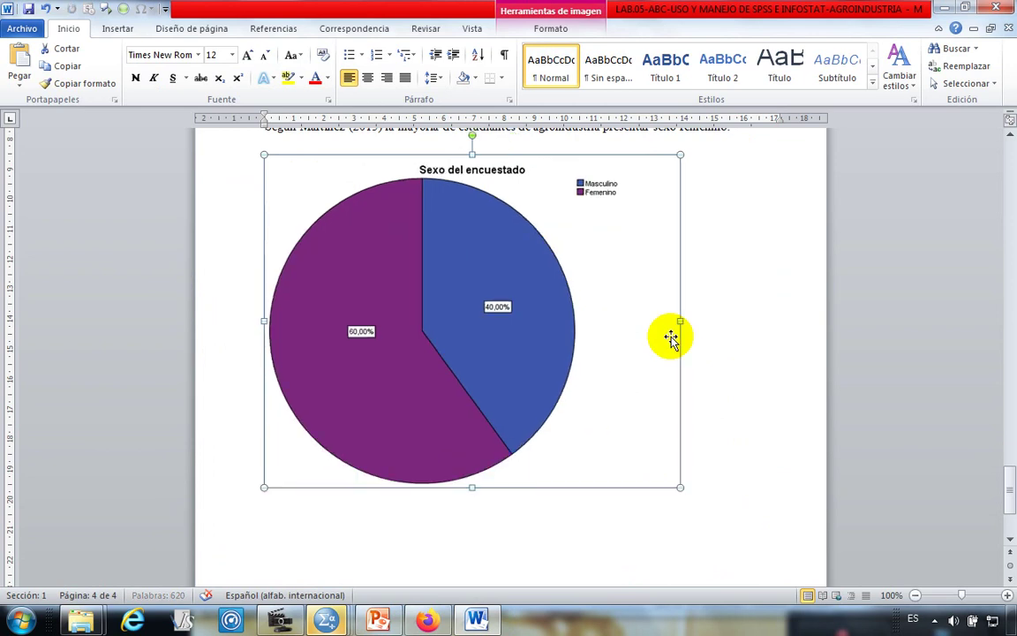
# - Center the Sexo del encuestado pie chart on the page below the interpretation sentence
pyautogui.scroll(3, 676, 342)
pyautogui.click(367, 79)
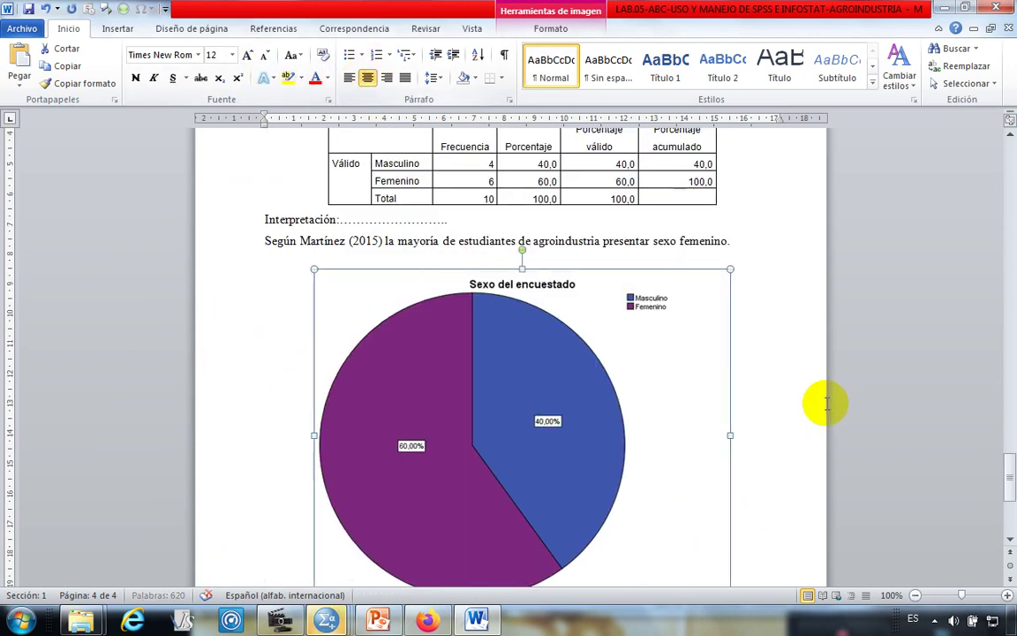
pyautogui.click(783, 329)
pyautogui.scroll(-1, 408, 417)
pyautogui.scroll(-3, 406, 415)
pyautogui.scroll(4, 414, 415)
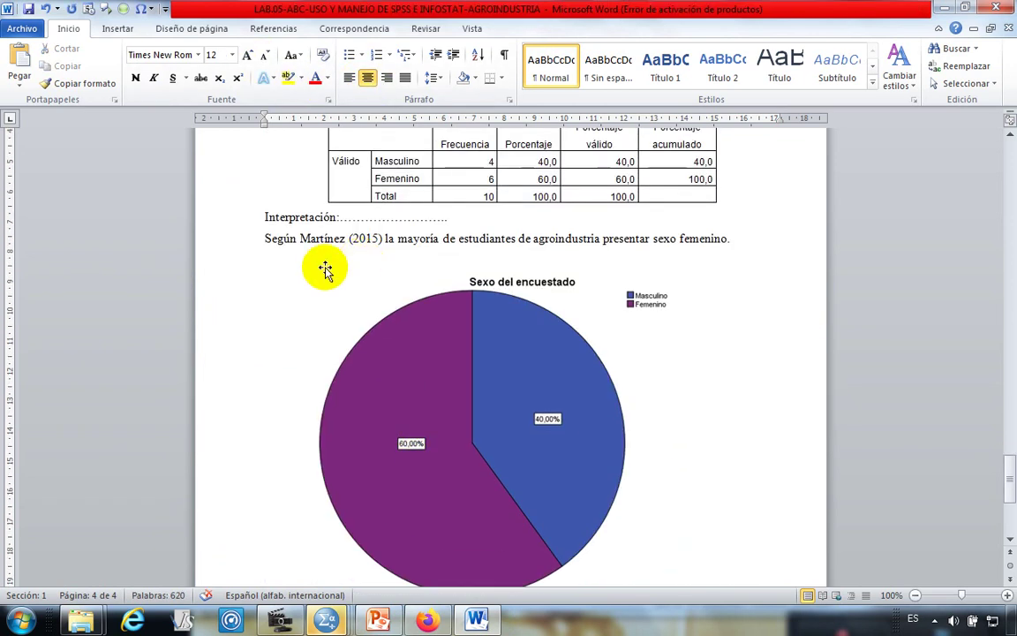
# - Review the Sexo del encuestado frequency table, its interpretation sentence and the pie chart in the lab document
pyautogui.click(250, 237)
pyautogui.scroll(-2, 338, 389)
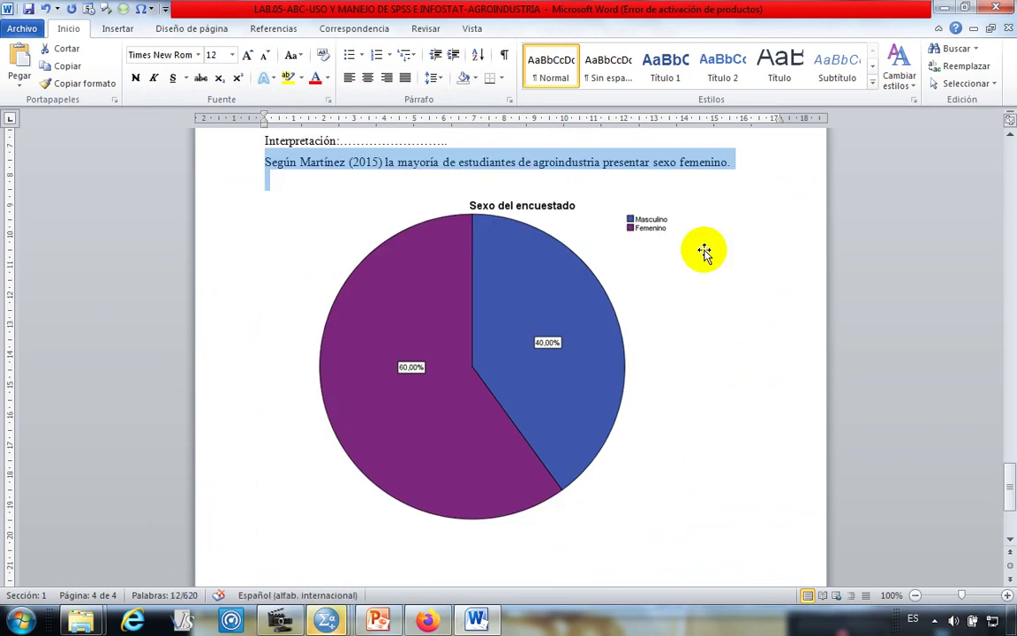
pyautogui.click(711, 202)
pyautogui.click(736, 198)
pyautogui.scroll(6, 742, 335)
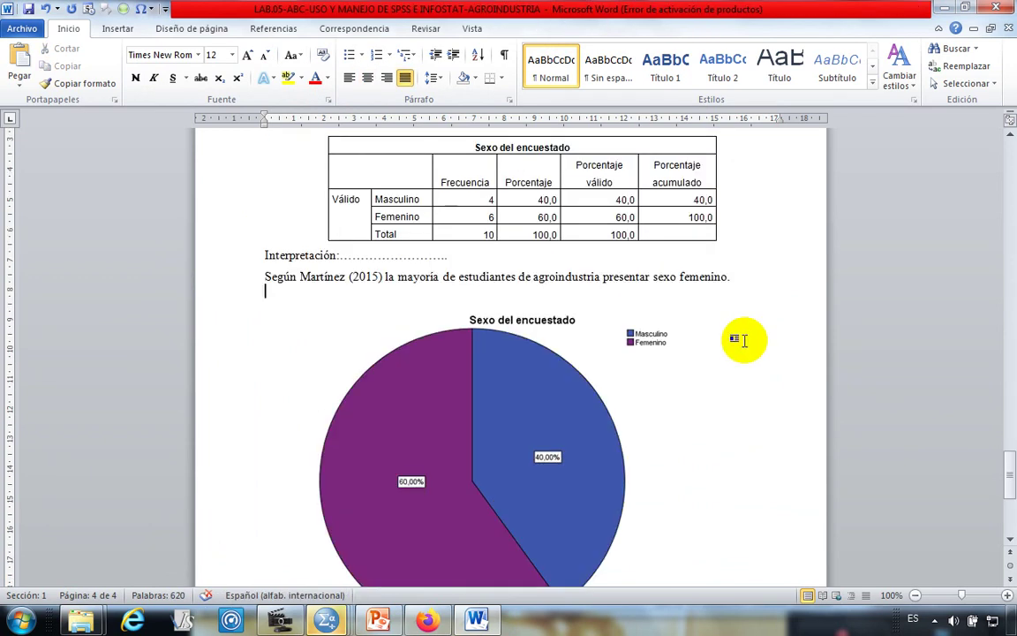
pyautogui.scroll(-10, 414, 468)
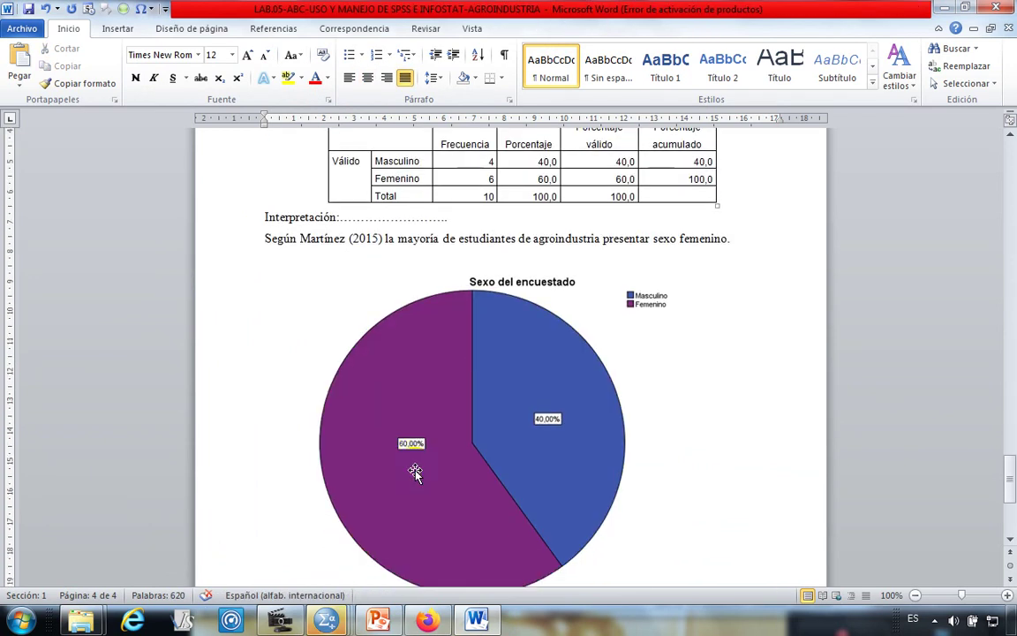
pyautogui.scroll(11, 438, 395)
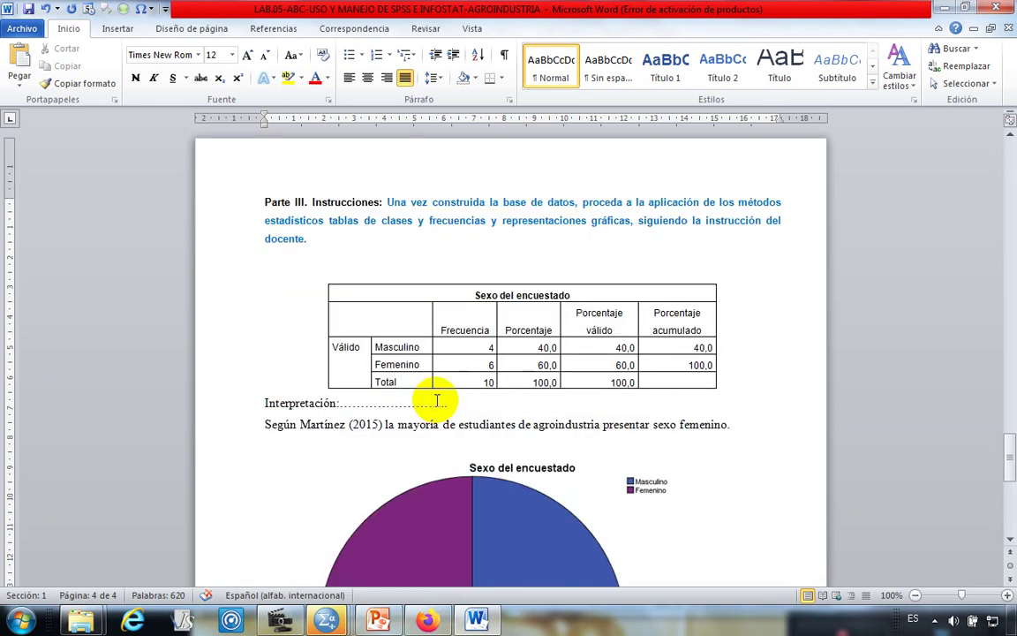
pyautogui.scroll(-7, 440, 405)
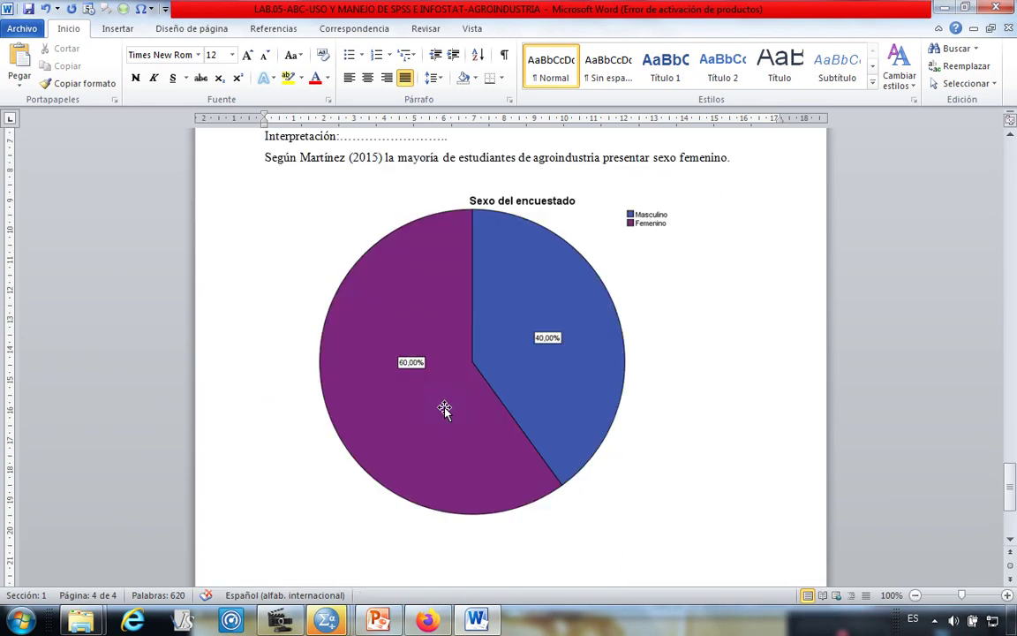
pyautogui.scroll(-3, 445, 409)
pyautogui.moveTo(328, 623)
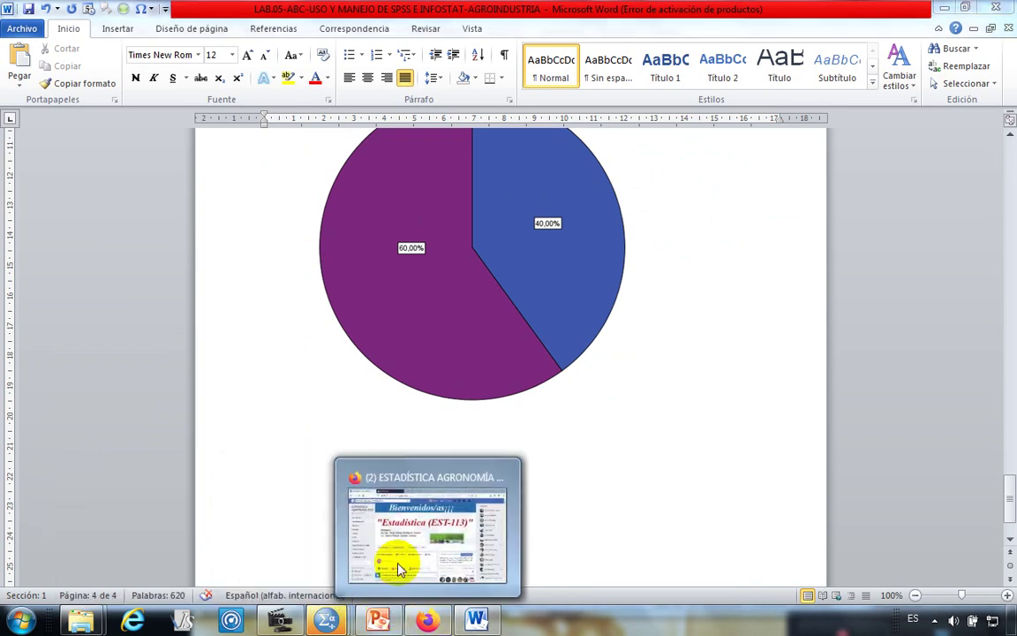
pyautogui.moveTo(379, 622)
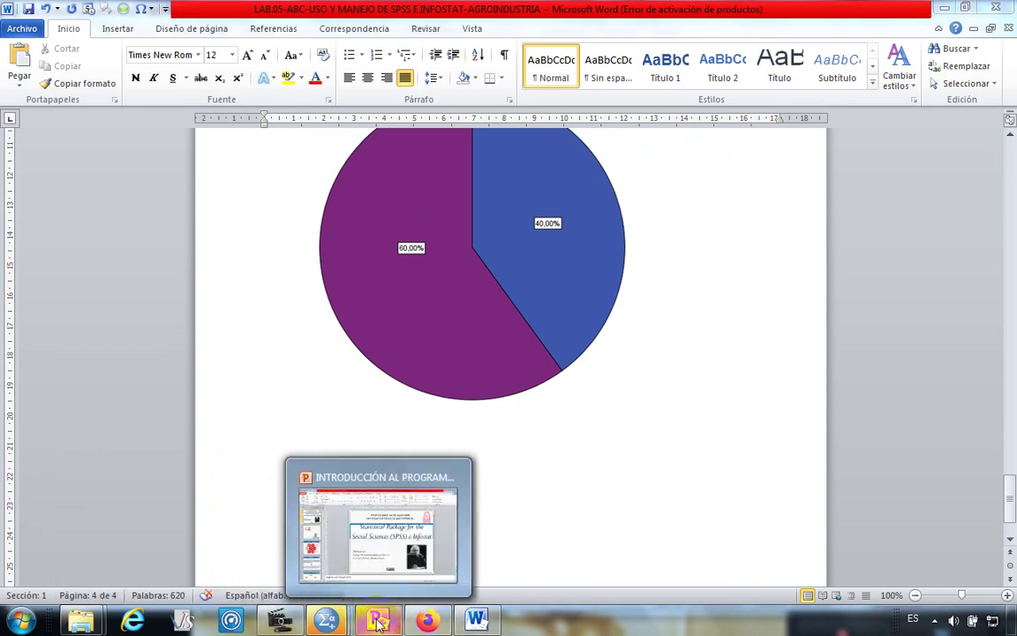
pyautogui.click(378, 622)
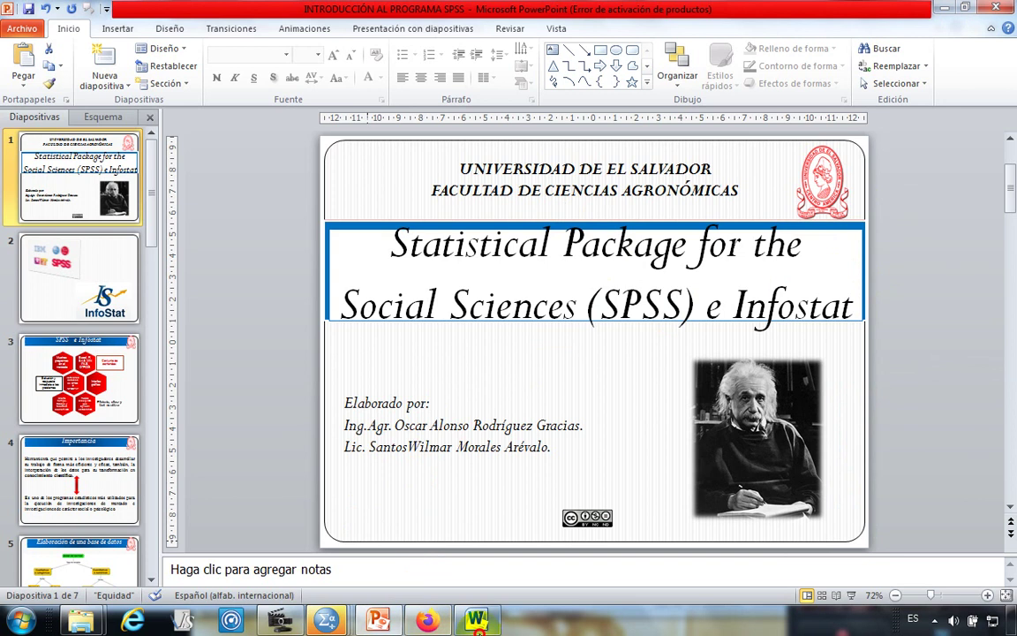
pyautogui.click(476, 620)
# - Copy the whole student sampling frame table above the Parte II instructions
pyautogui.scroll(3, 583, 424)
pyautogui.scroll(15, 561, 433)
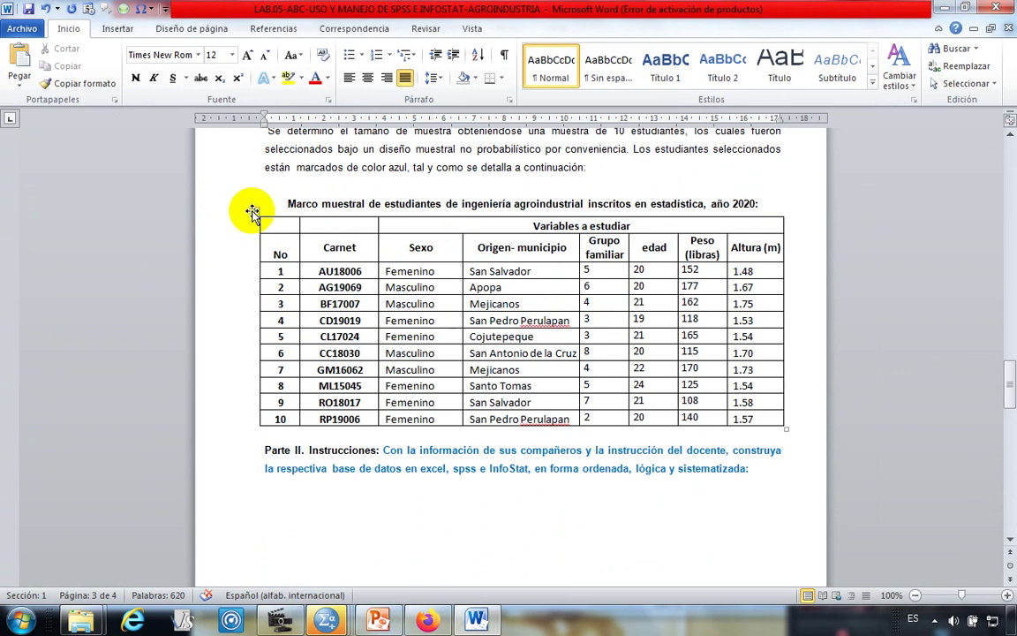
pyautogui.click(254, 211)
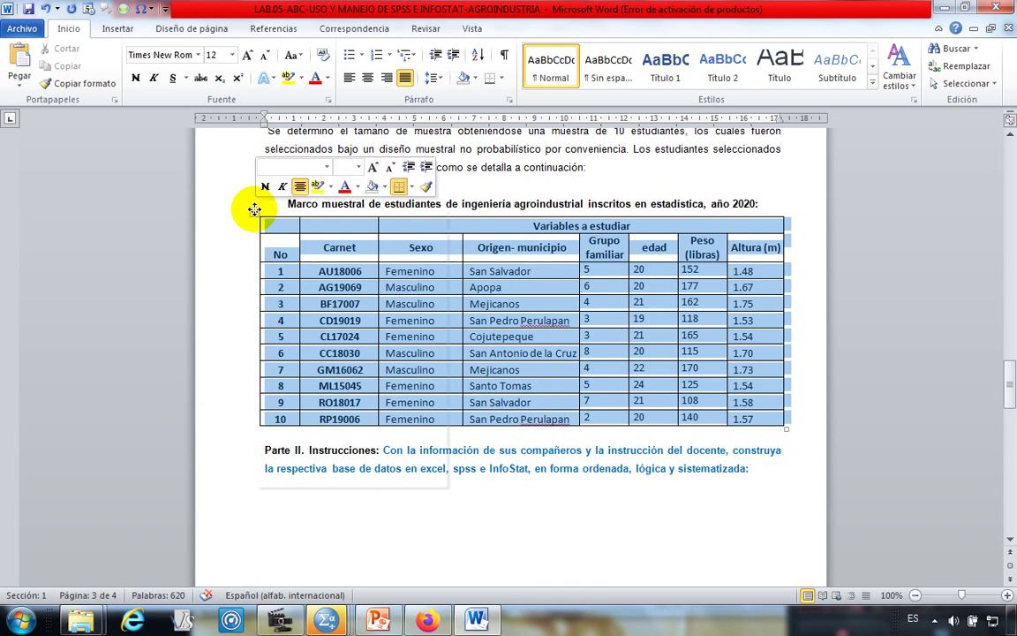
pyautogui.rightClick(254, 214)
pyautogui.click(302, 239)
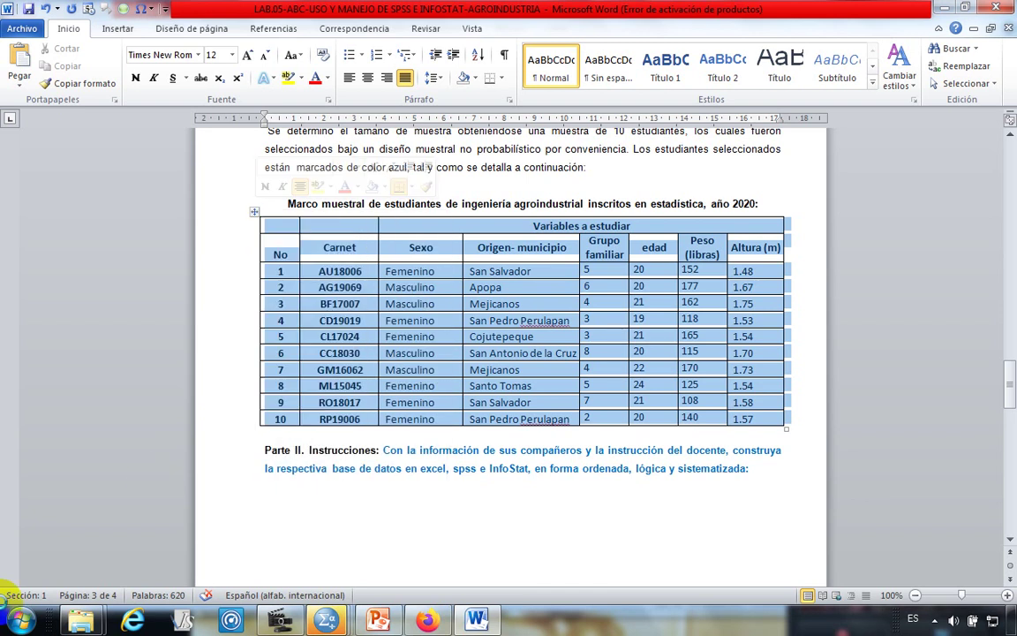
# - Launch Microsoft Excel 2010 and dismiss the error dialogs about the ANALYS32.XLL add-in
pyautogui.click(24, 622)
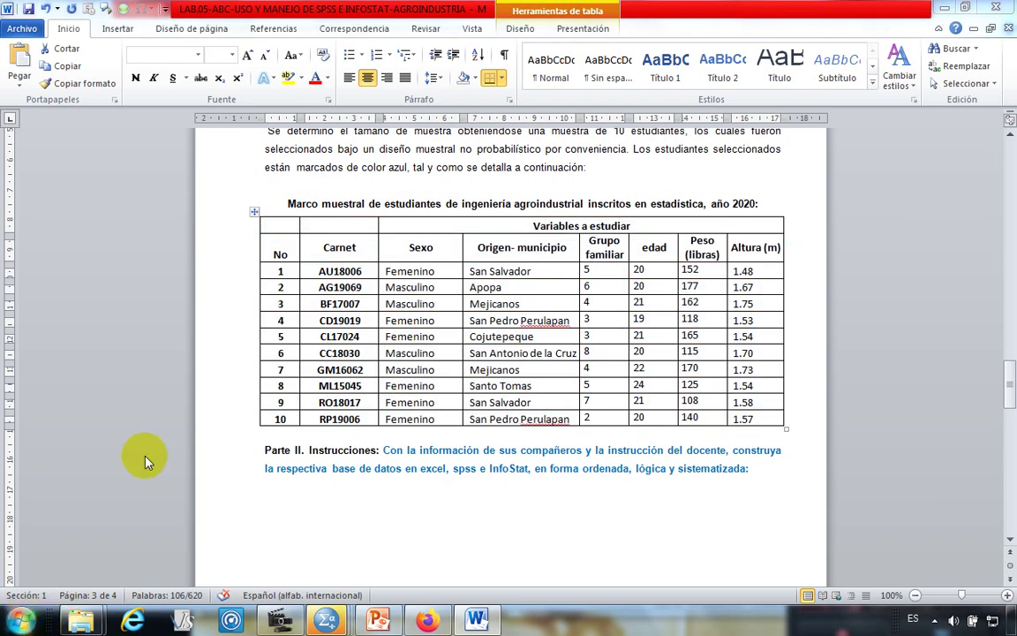
pyautogui.click(68, 290)
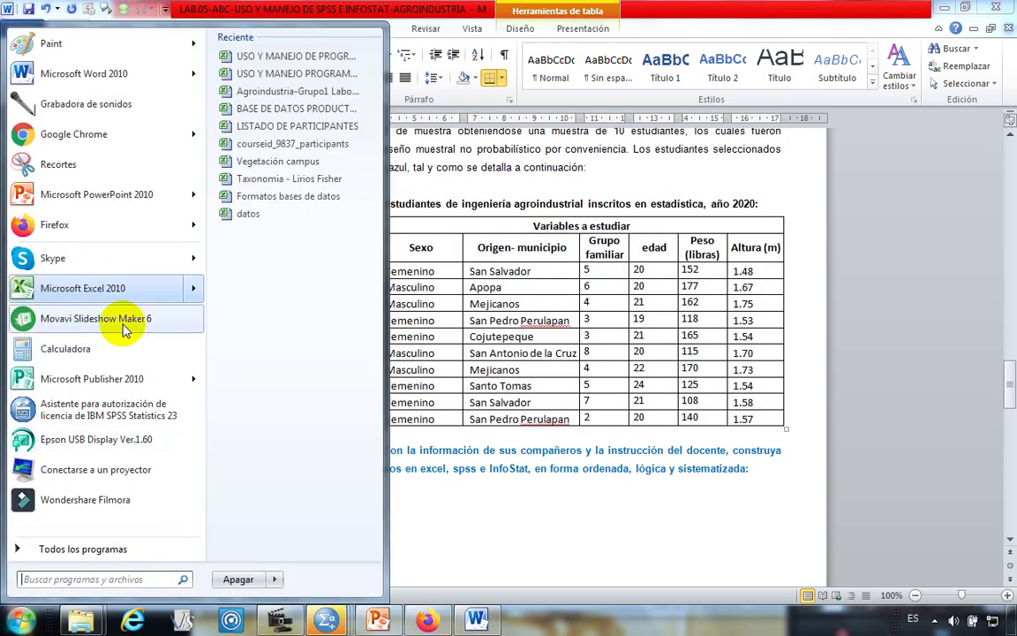
pyautogui.click(298, 470)
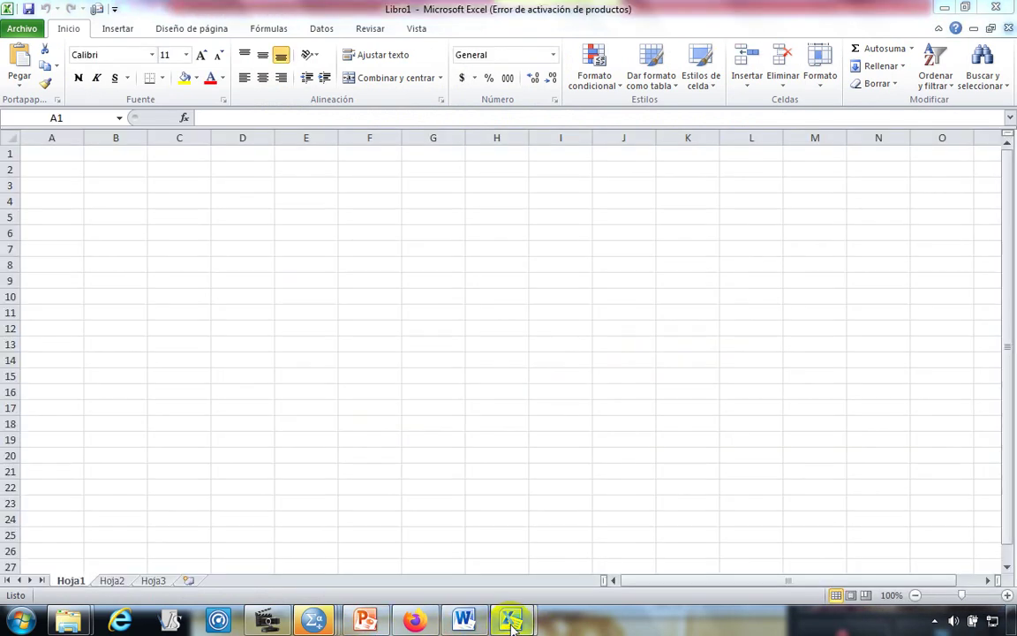
pyautogui.moveTo(511, 625)
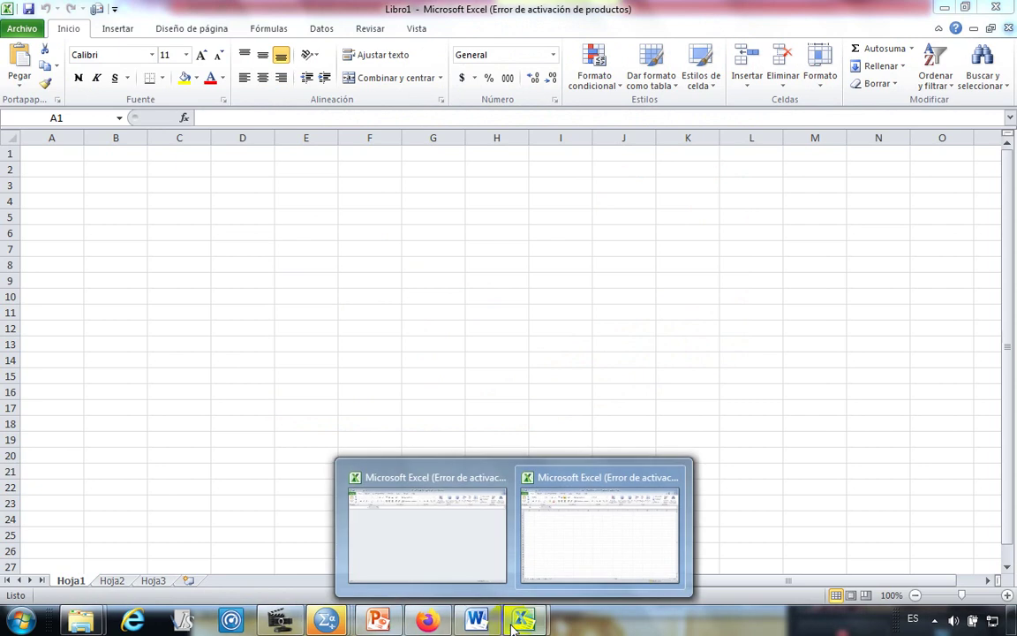
pyautogui.click(506, 481)
pyautogui.click(796, 282)
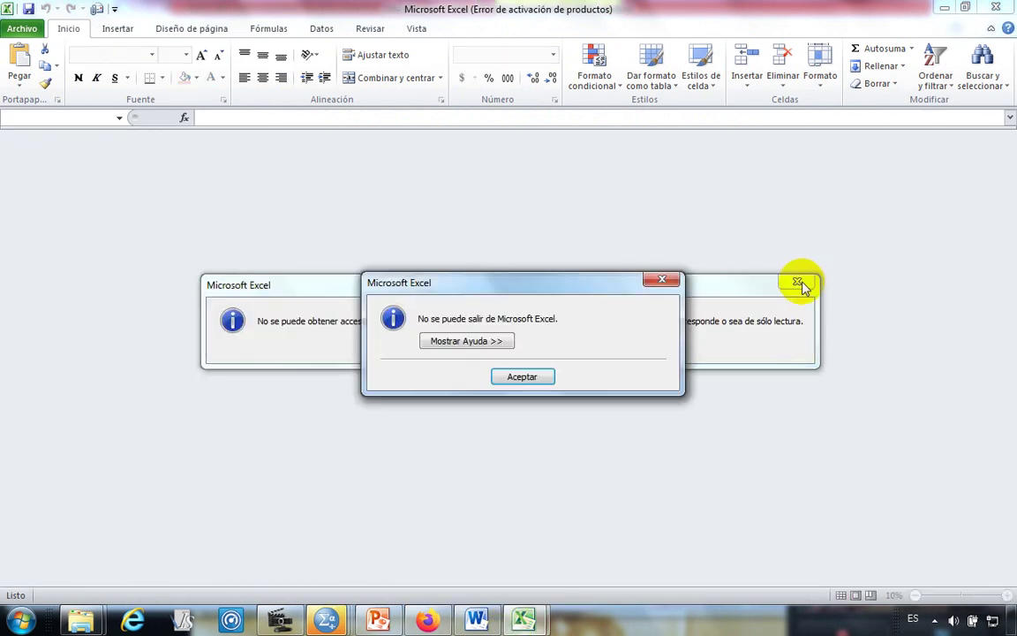
pyautogui.click(550, 379)
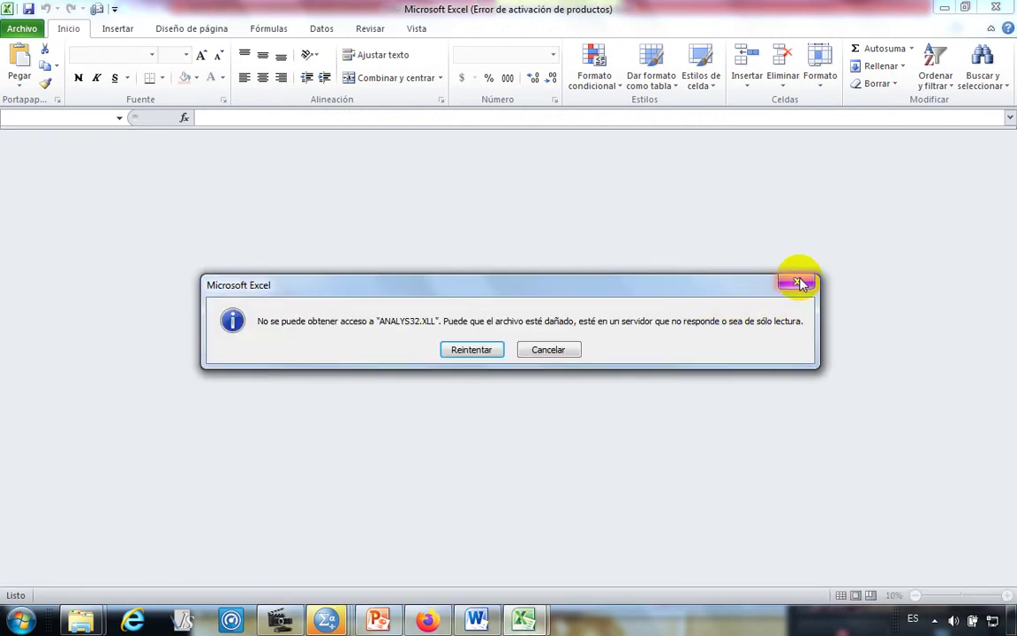
pyautogui.click(796, 282)
# - Paste the copied student table into the blank Libro2 workbook starting at cell A1
pyautogui.click(177, 250)
pyautogui.click(53, 152)
pyautogui.rightClick(54, 153)
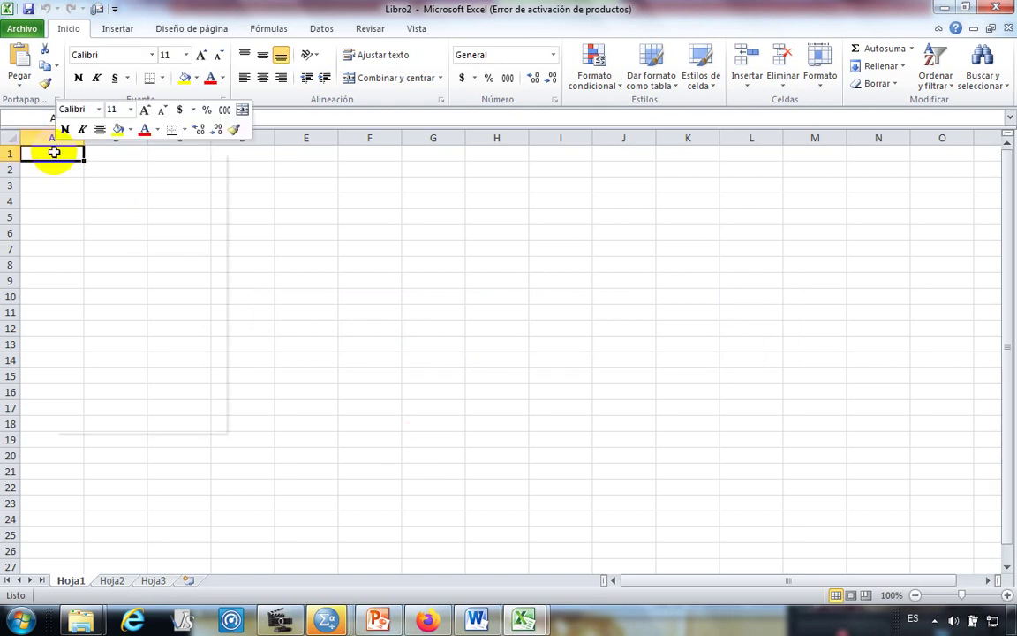
pyautogui.click(91, 217)
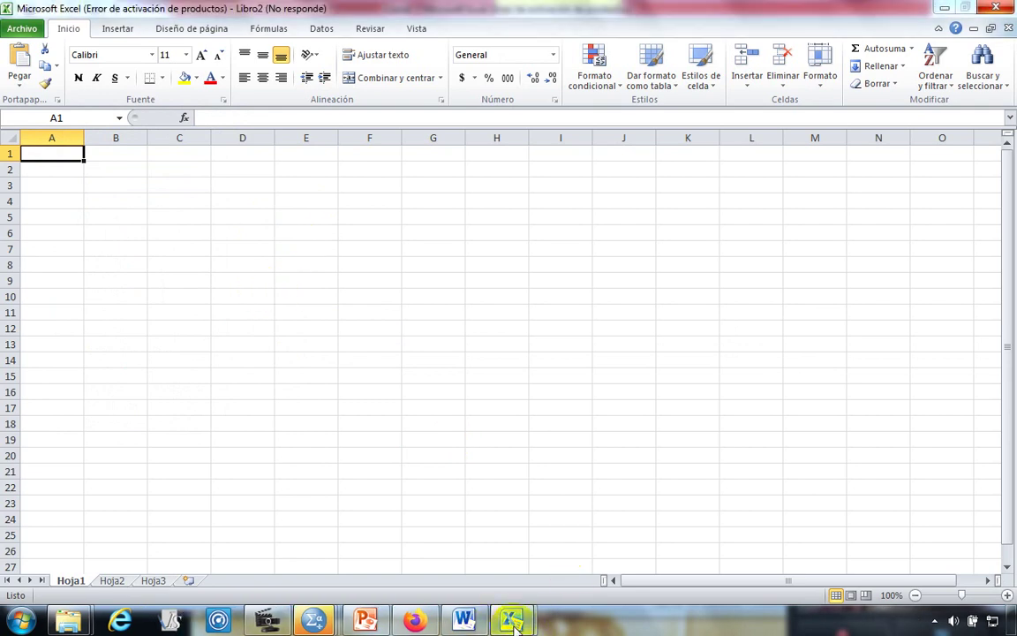
pyautogui.moveTo(512, 621)
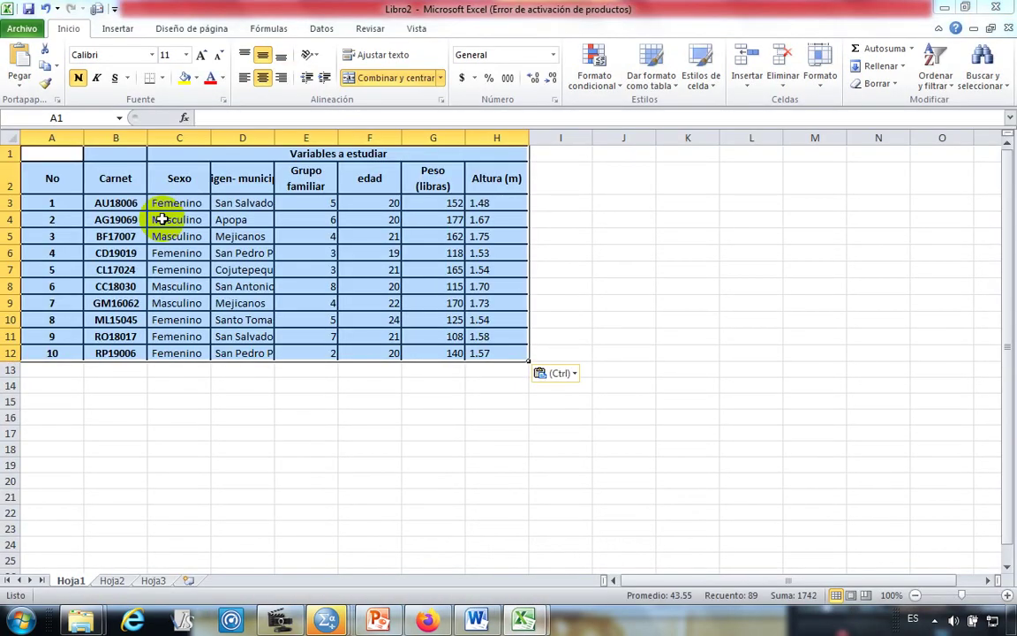
pyautogui.click(177, 417)
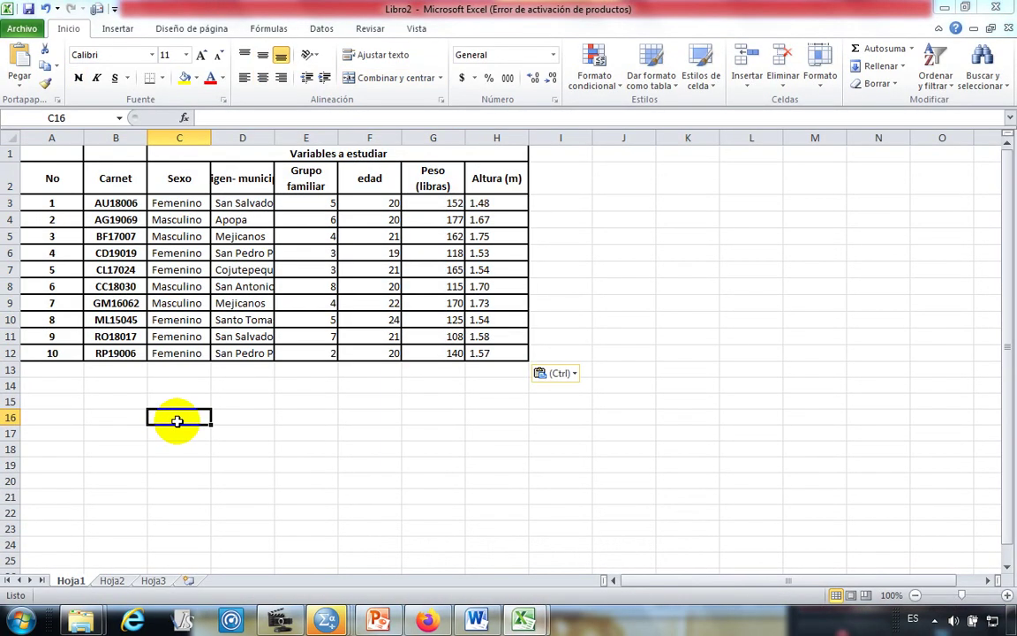
# - Close the extra empty Libro1 workbook window, keeping the one with the student table
pyautogui.click(524, 620)
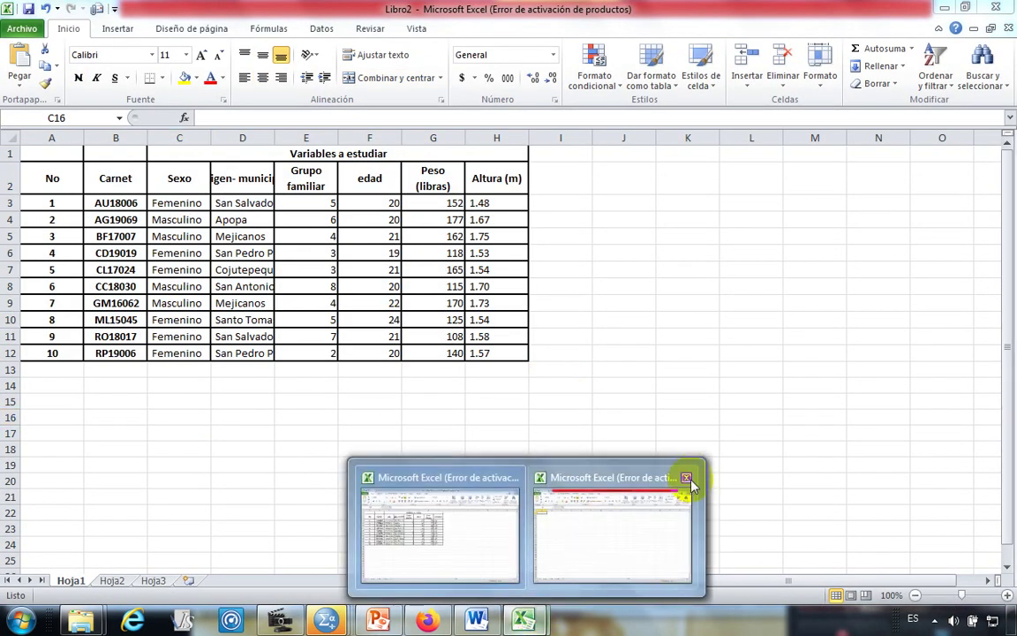
pyautogui.click(686, 479)
pyautogui.click(685, 465)
pyautogui.click(510, 364)
pyautogui.click(687, 462)
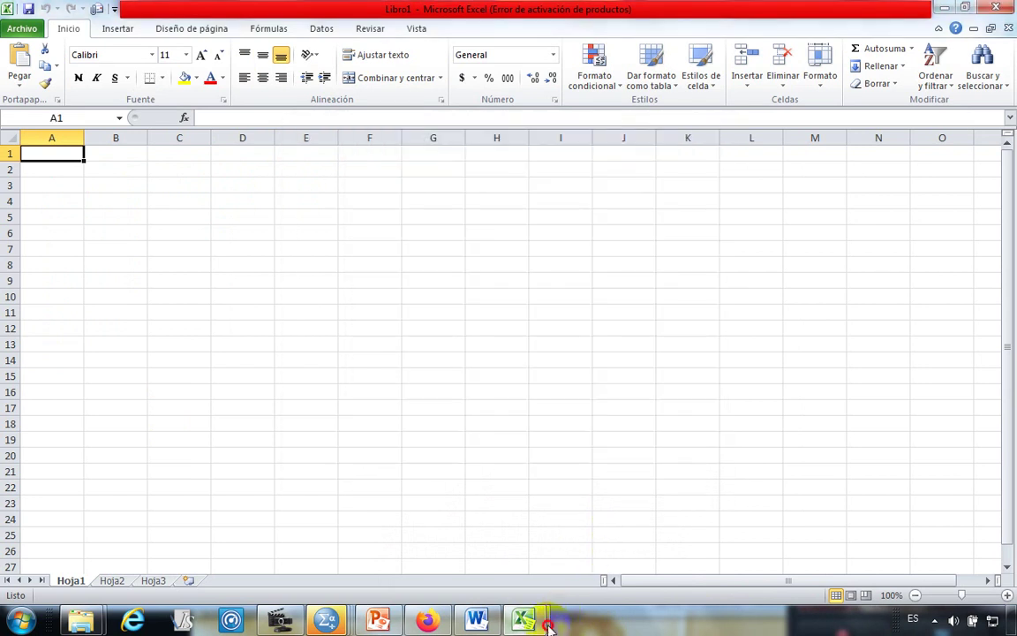
pyautogui.moveTo(546, 618)
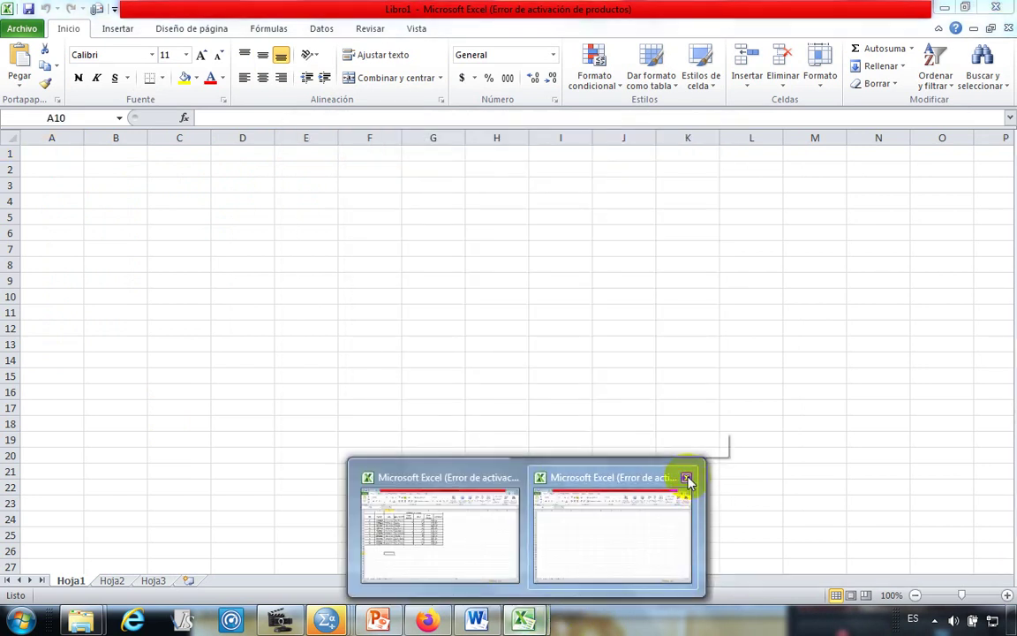
pyautogui.click(688, 478)
pyautogui.click(685, 466)
# - Delete the top row containing the merged Variables a estudiar heading
pyautogui.click(284, 414)
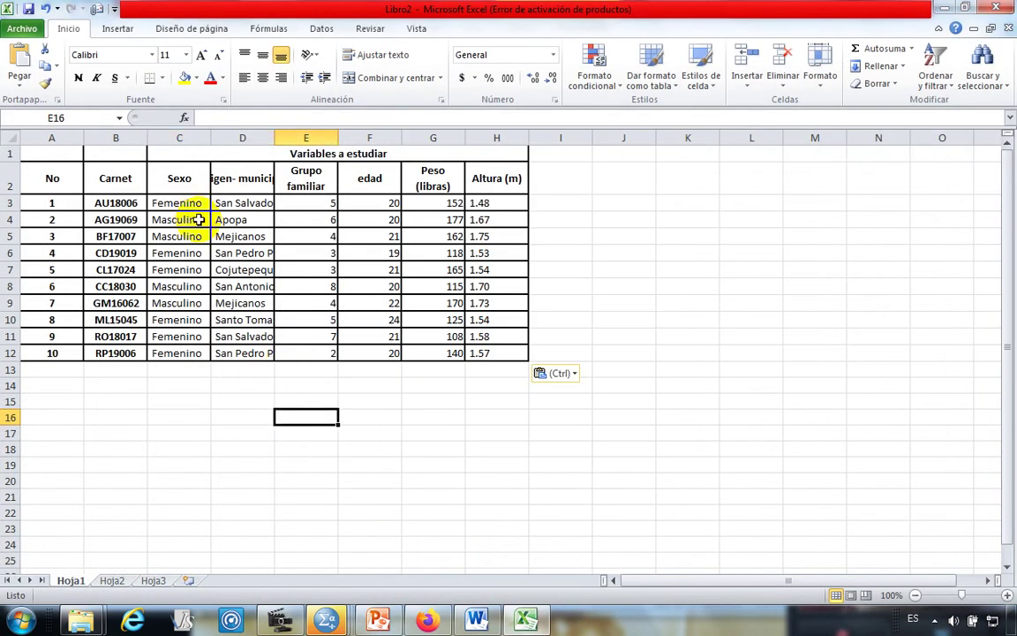
pyautogui.click(10, 154)
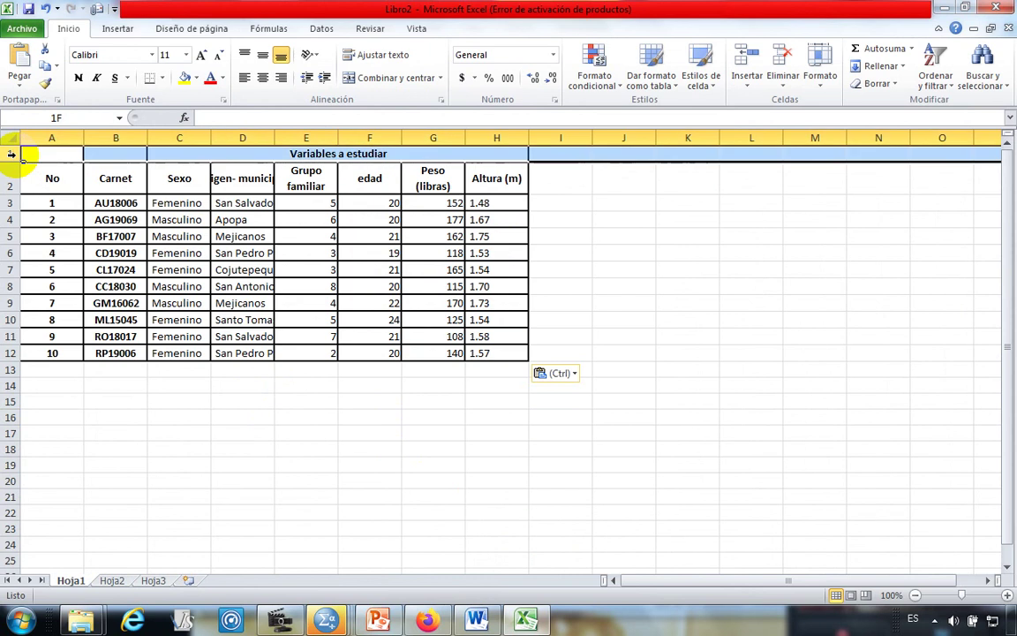
pyautogui.rightClick(12, 154)
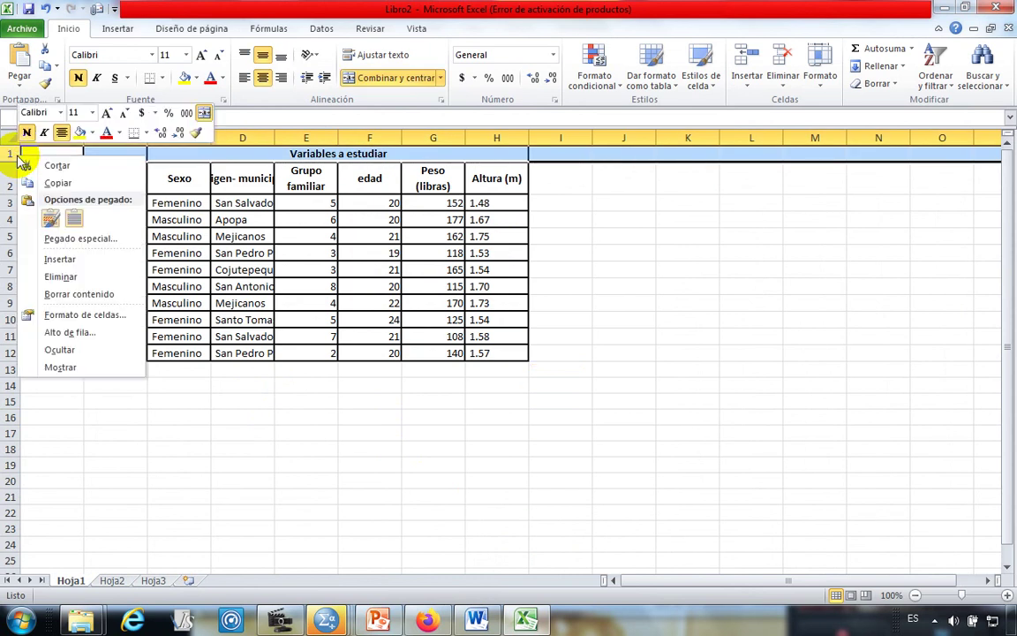
pyautogui.click(62, 276)
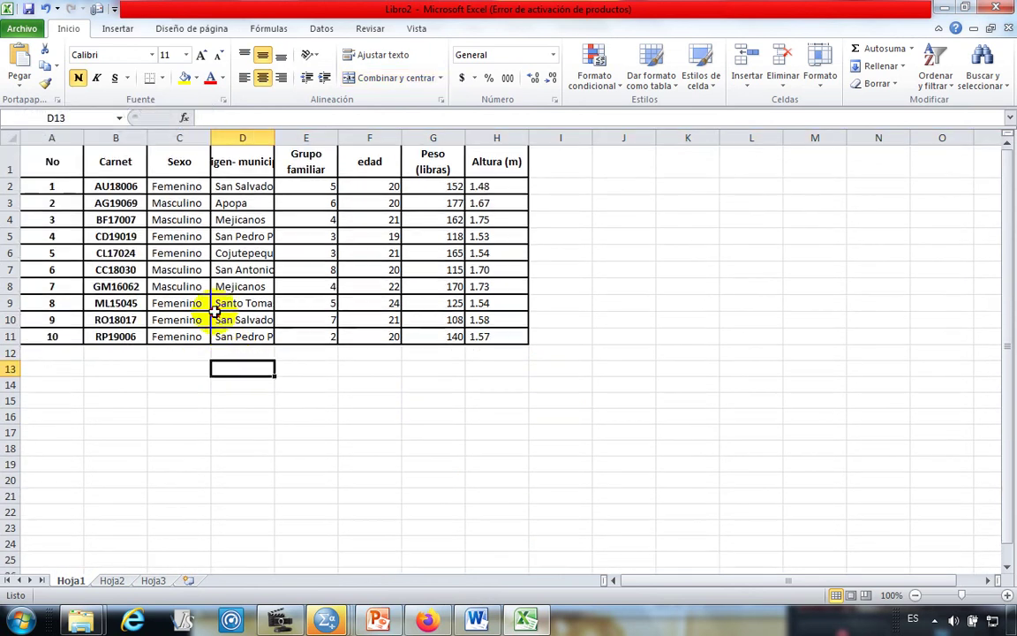
# - Widen the Sexo column and the Origen- municipio column so that both headers fit
pyautogui.click(200, 138)
pyautogui.moveTo(210, 138); pyautogui.dragTo(232, 141)
pyautogui.moveTo(296, 139); pyautogui.dragTo(332, 141)
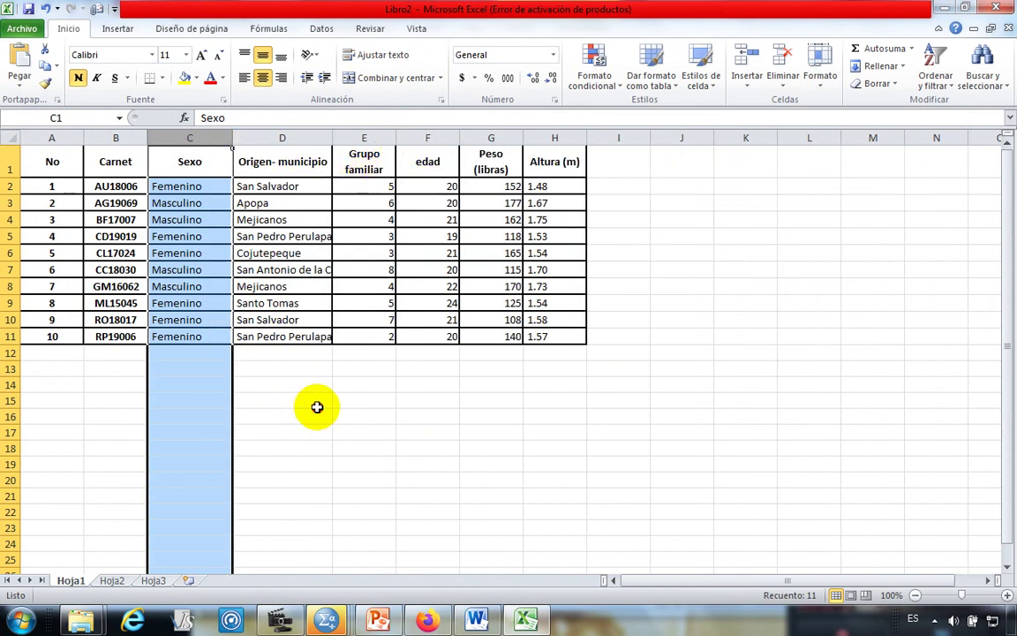
pyautogui.click(316, 406)
# - Delete the Carnet column from the student table
pyautogui.click(114, 138)
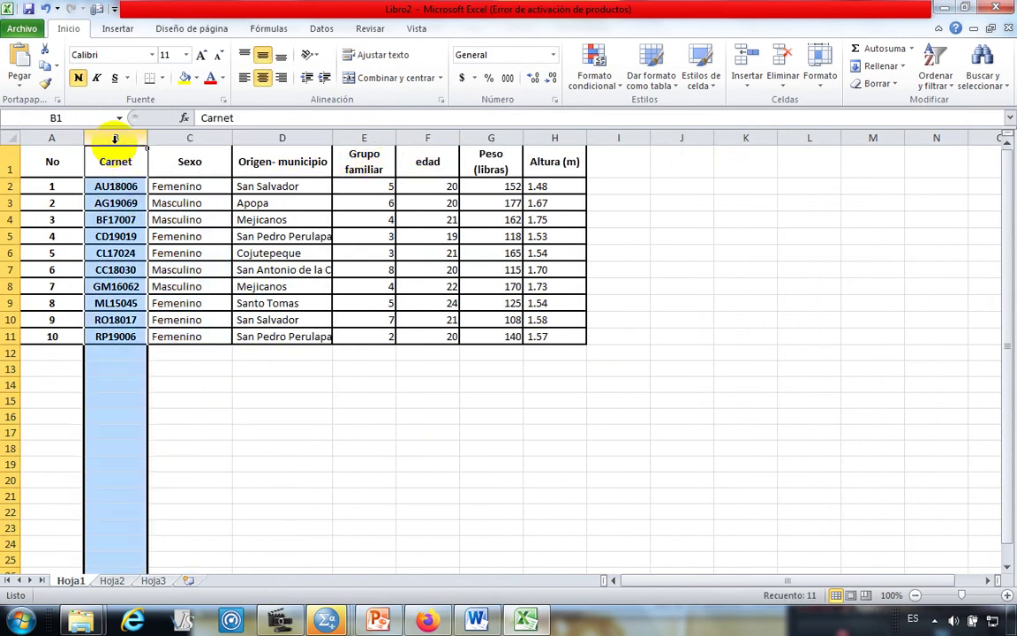
pyautogui.rightClick(116, 139)
pyautogui.click(167, 267)
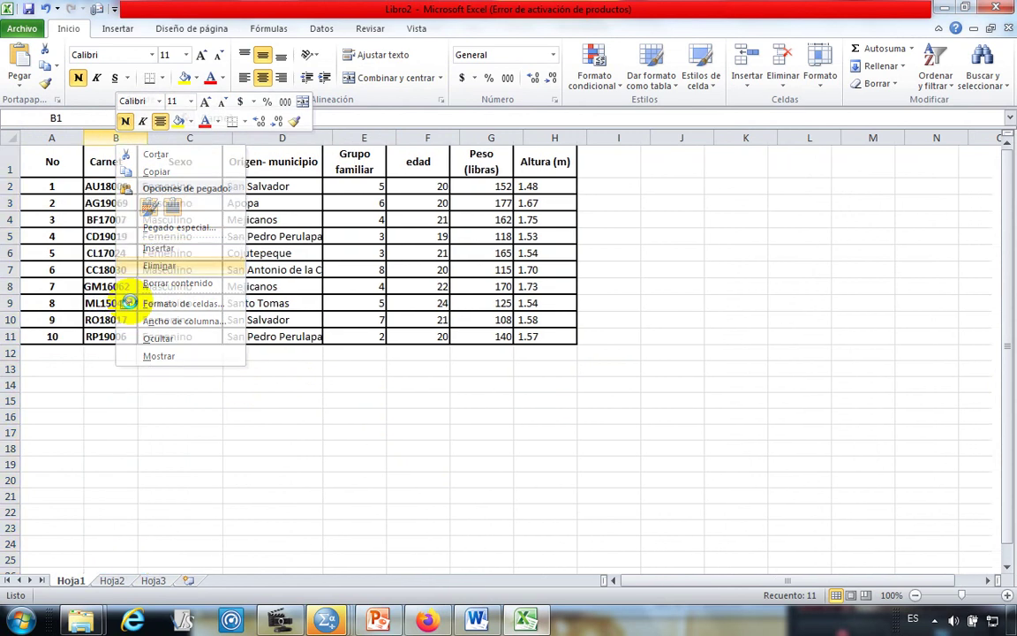
pyautogui.click(238, 397)
# - Rename the No column header in the student table to ID
pyautogui.click(57, 163)
pyautogui.doubleClick(57, 162)
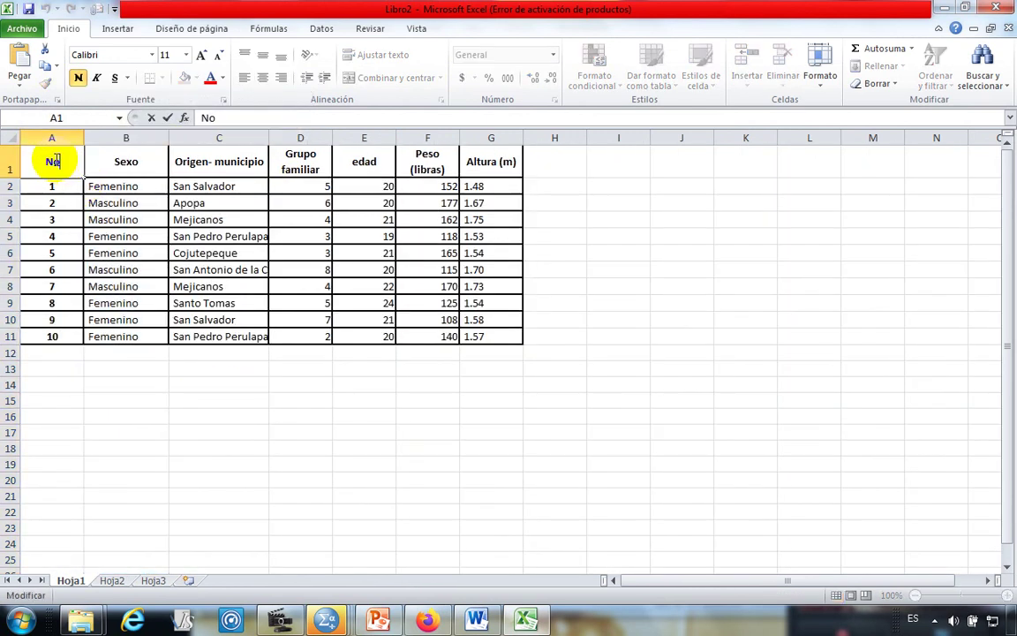
pyautogui.moveTo(48, 166); pyautogui.dragTo(62, 168)
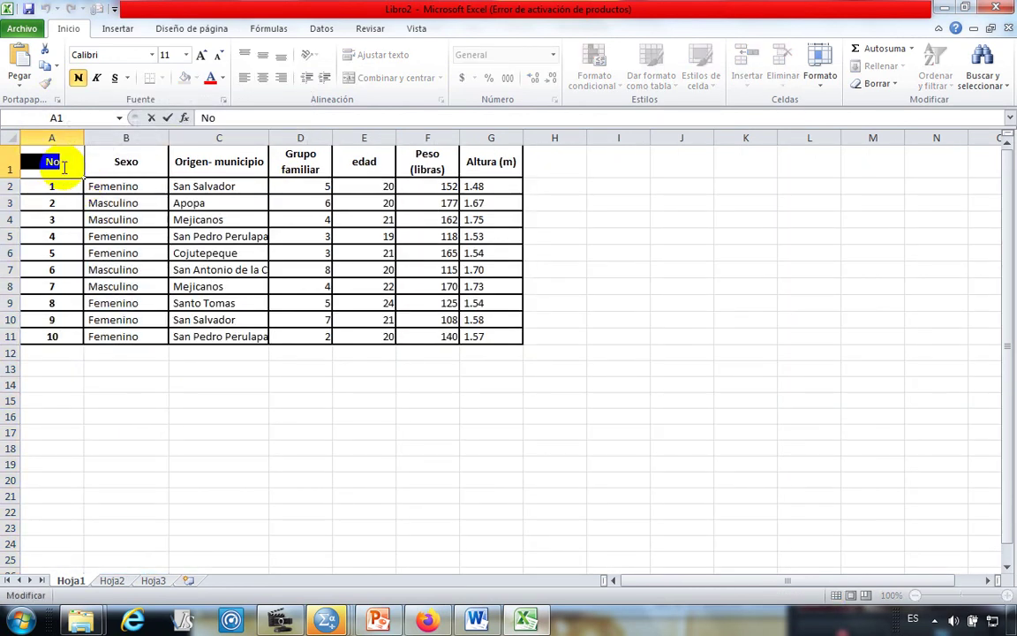
pyautogui.write('ID')
pyautogui.click(202, 411)
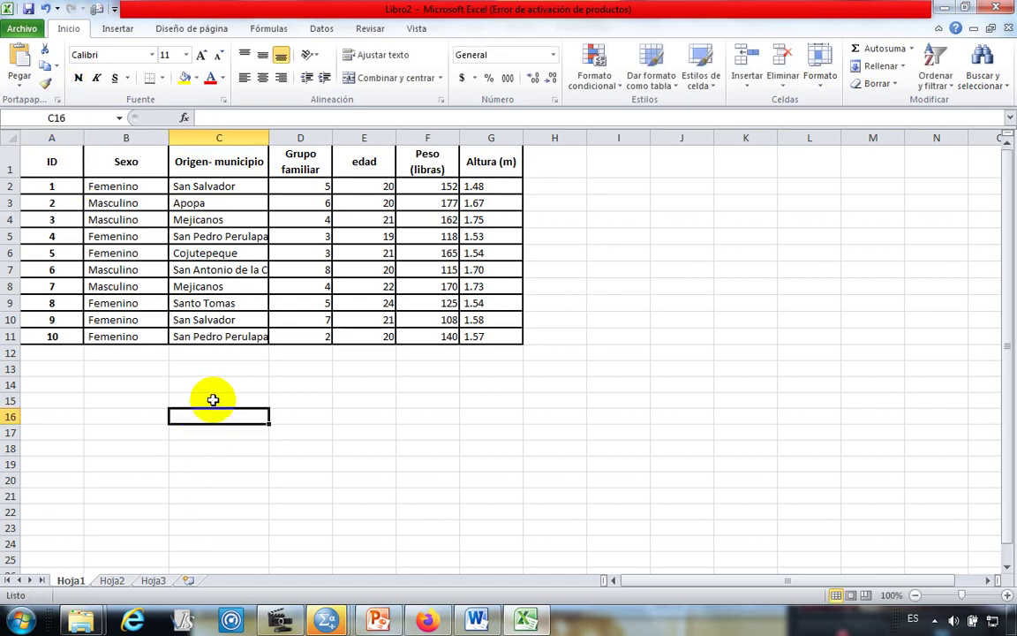
pyautogui.click(22, 28)
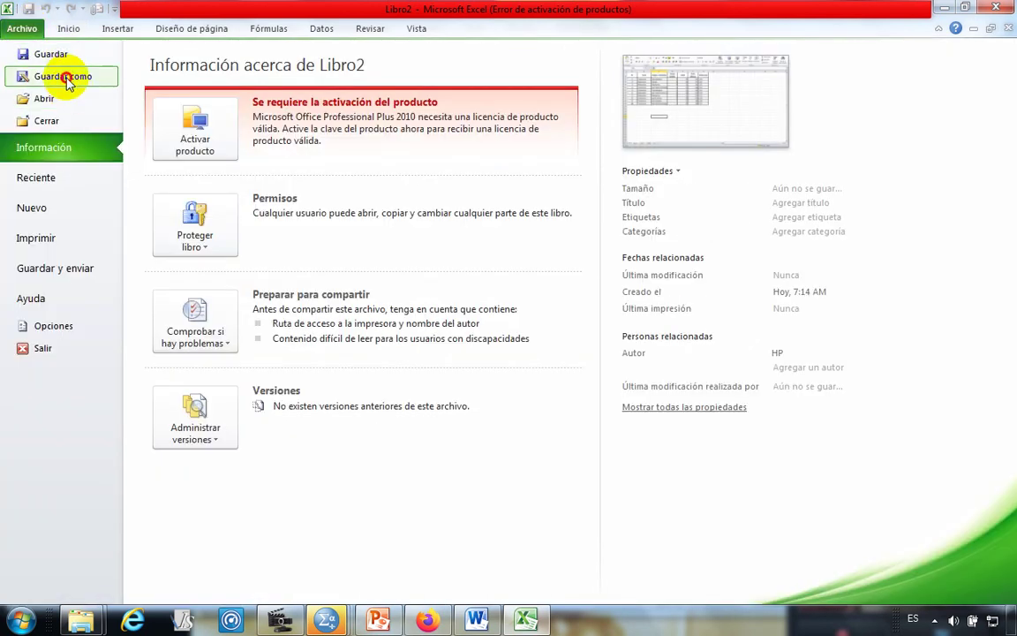
pyautogui.press('Escape')
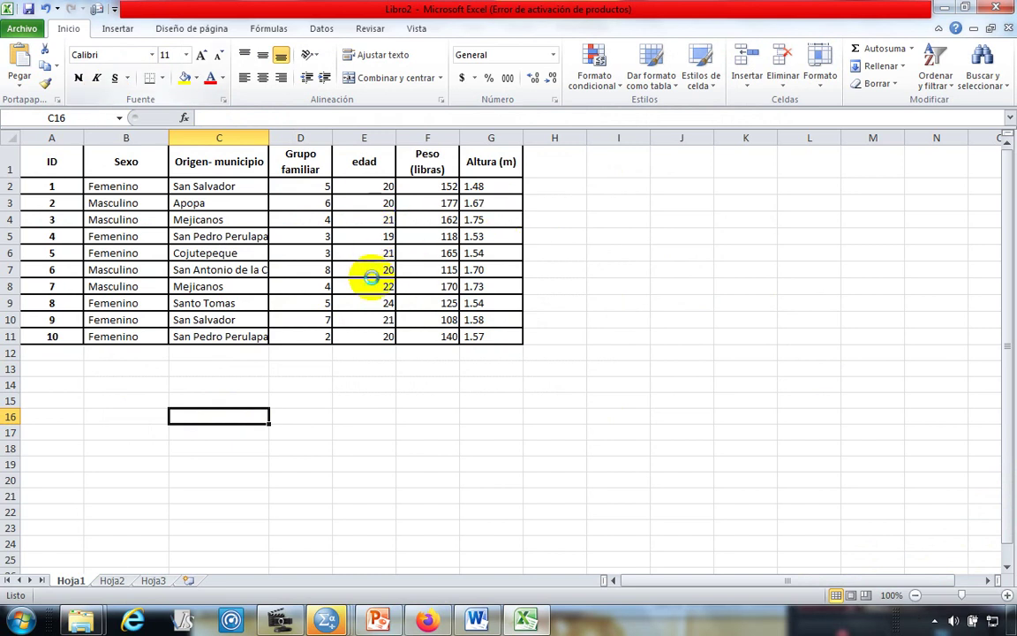
pyautogui.press('F12')
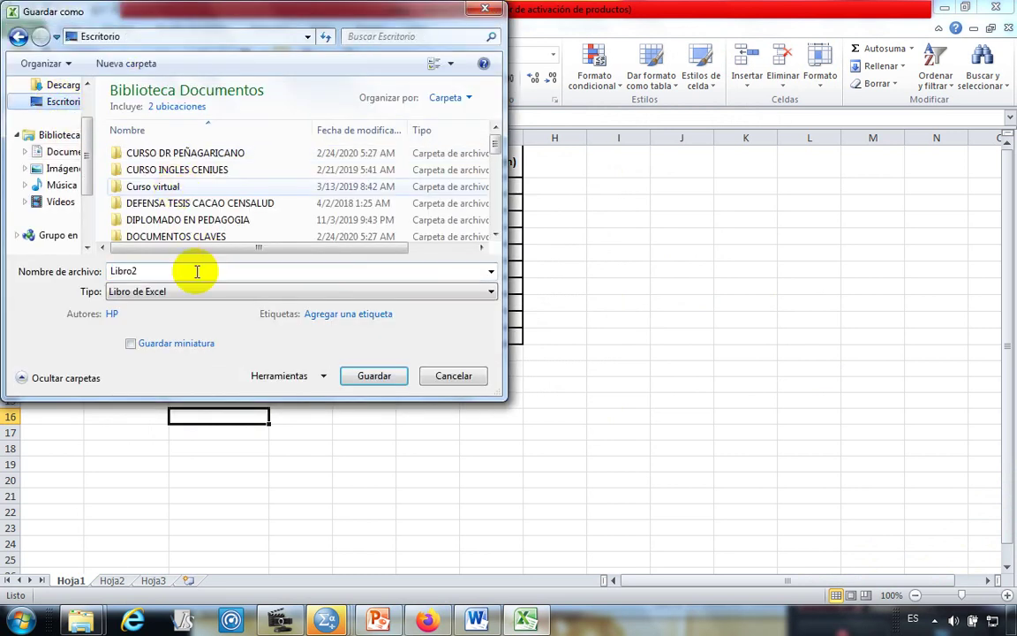
pyautogui.click(484, 9)
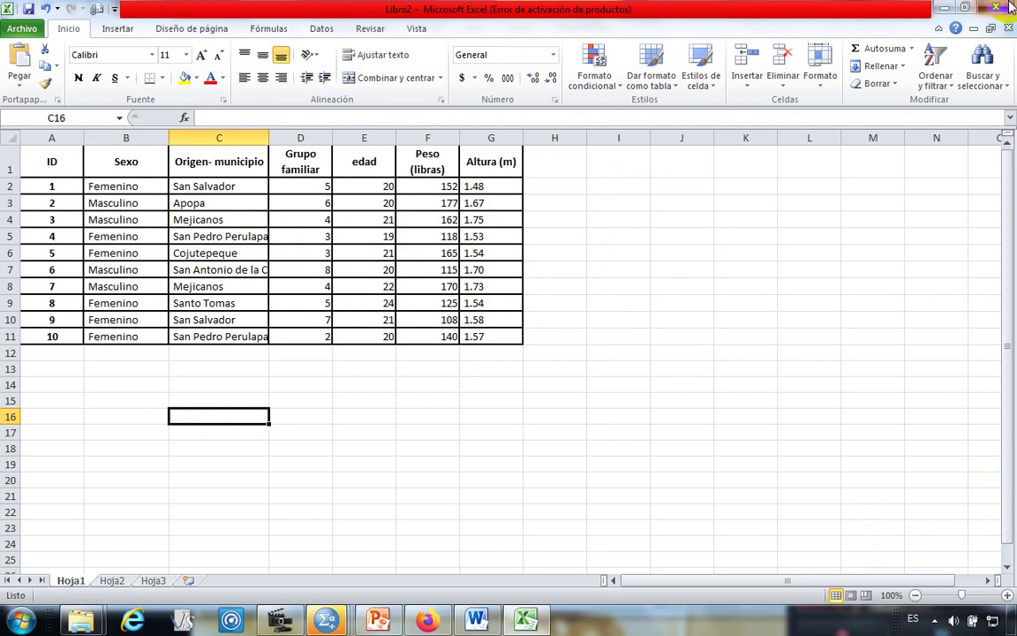
# - Close the Libro2 workbook without saving it and minimise the Word lab document
pyautogui.hotkey('alt', 'F4')
pyautogui.click(506, 327)
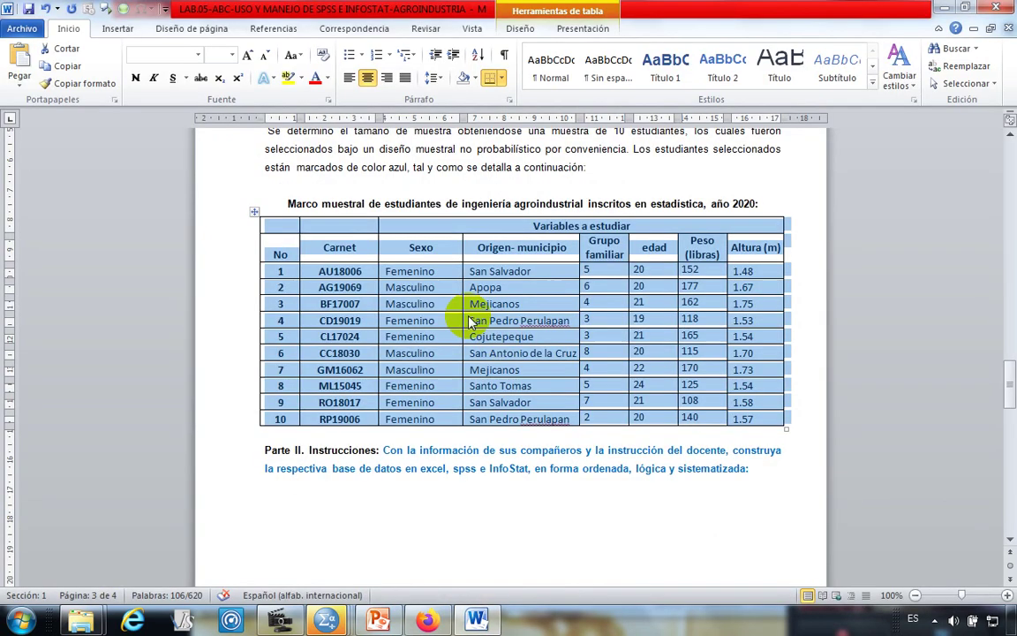
pyautogui.click(944, 7)
# - Switch to the untitled Sin título2 dataset in SPSS and show its variable definitions
pyautogui.moveTo(332, 625)
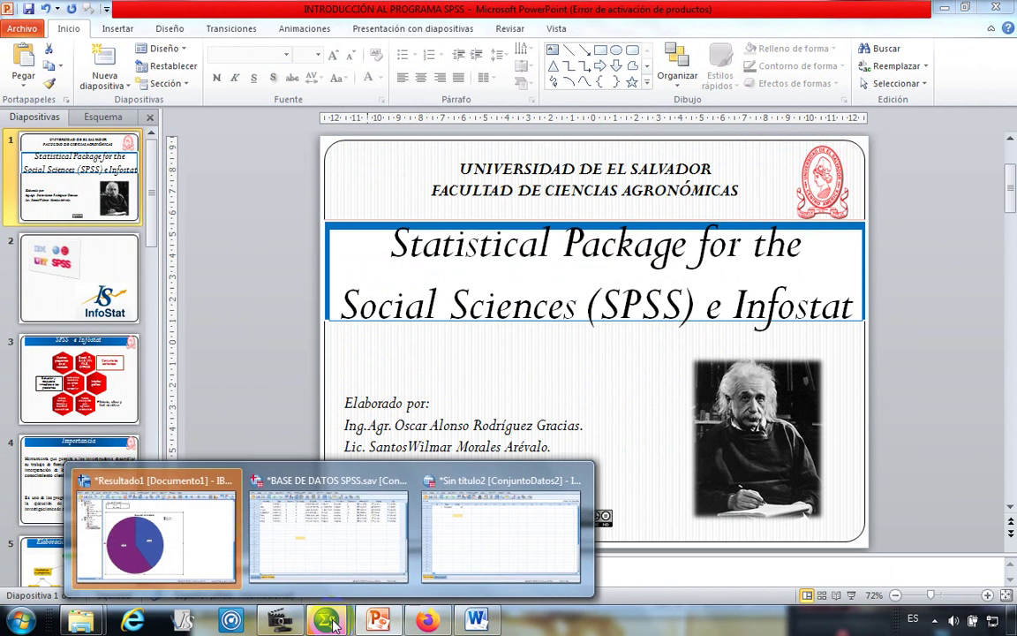
pyautogui.click(485, 539)
pyautogui.click(155, 121)
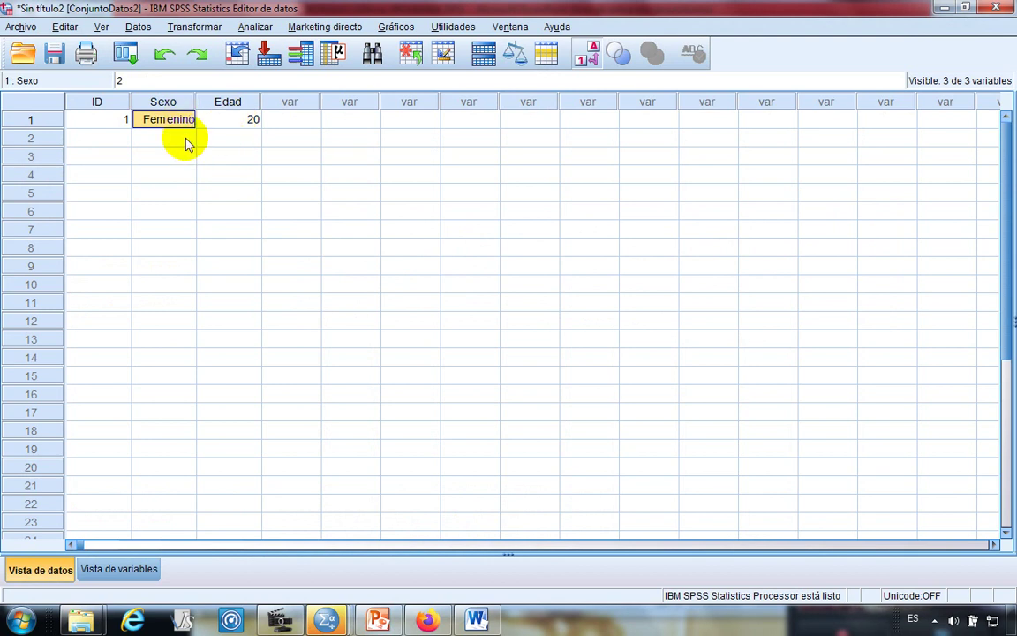
pyautogui.click(119, 570)
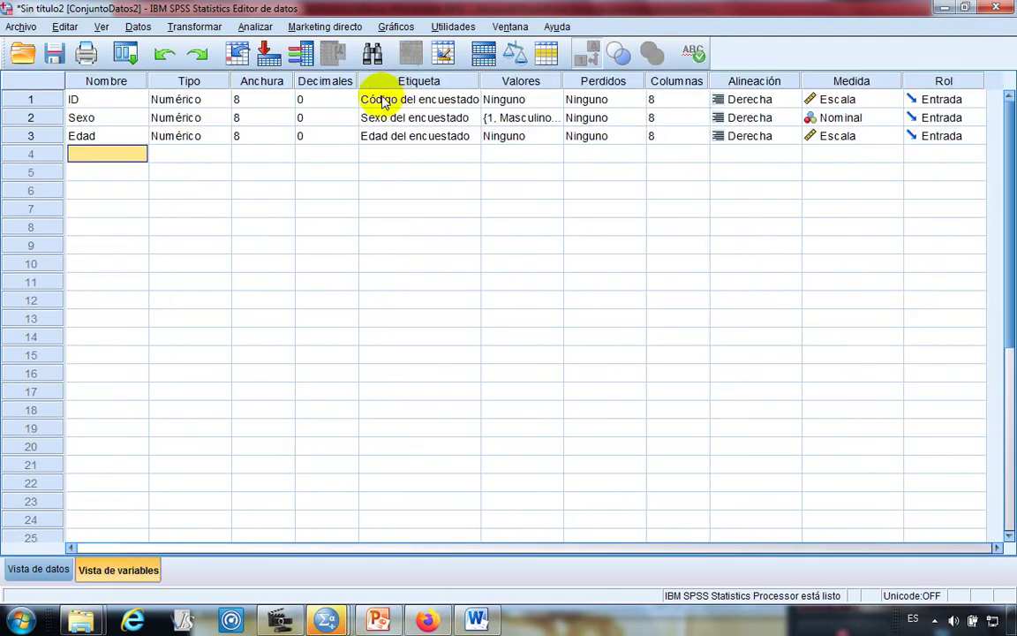
pyautogui.click(104, 102)
pyautogui.click(104, 102)
pyautogui.click(106, 121)
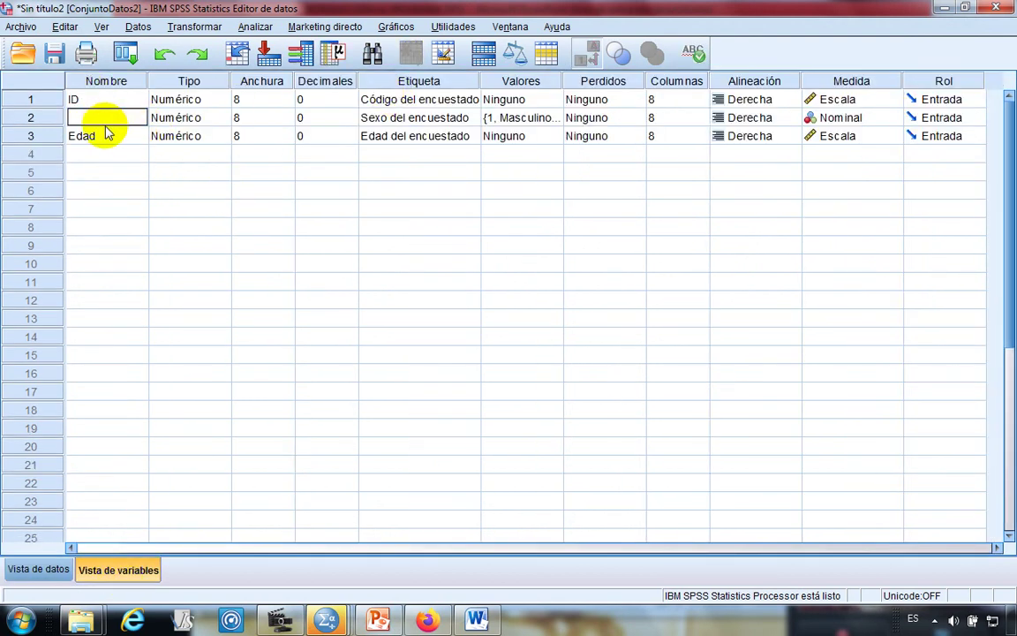
pyautogui.click(100, 141)
# - Delete the ID, Sexo and Edad variables from the Sin título2 dataset
pyautogui.click(49, 98)
pyautogui.rightClick(50, 98)
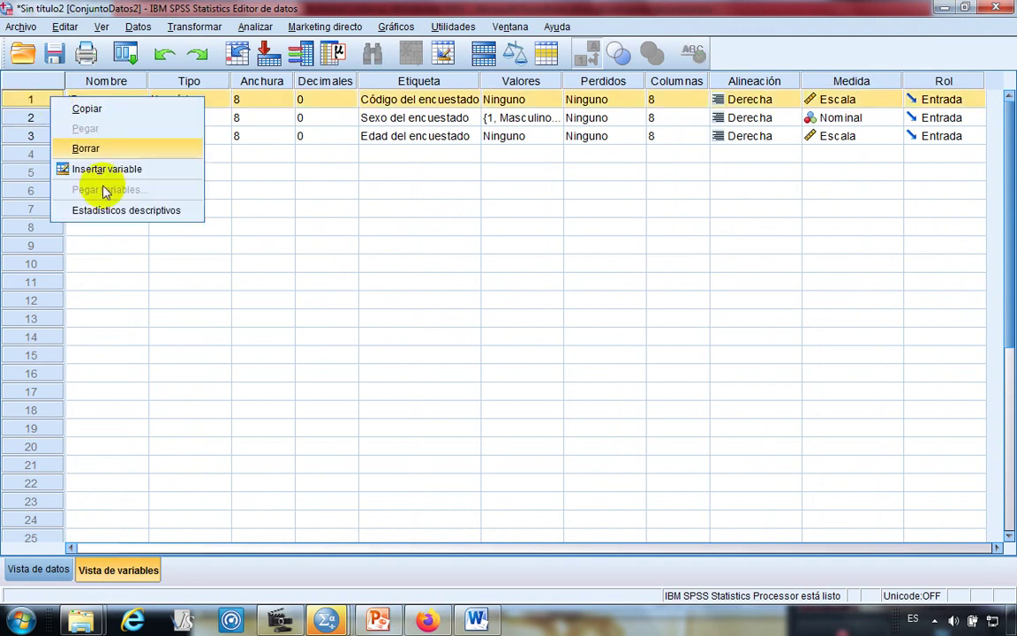
pyautogui.click(86, 148)
pyautogui.rightClick(33, 104)
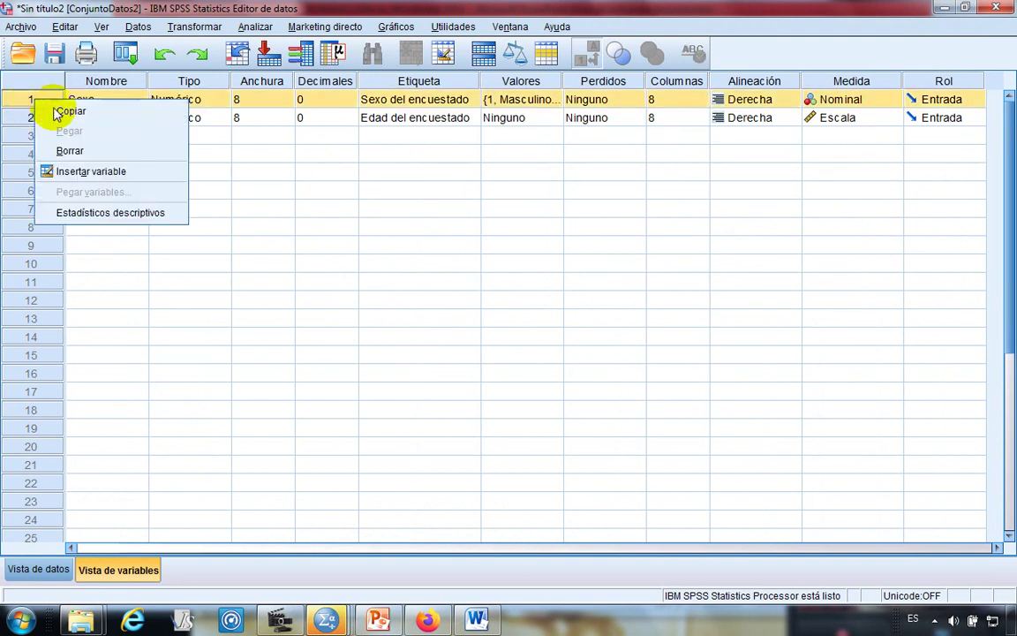
pyautogui.click(75, 112)
pyautogui.rightClick(38, 104)
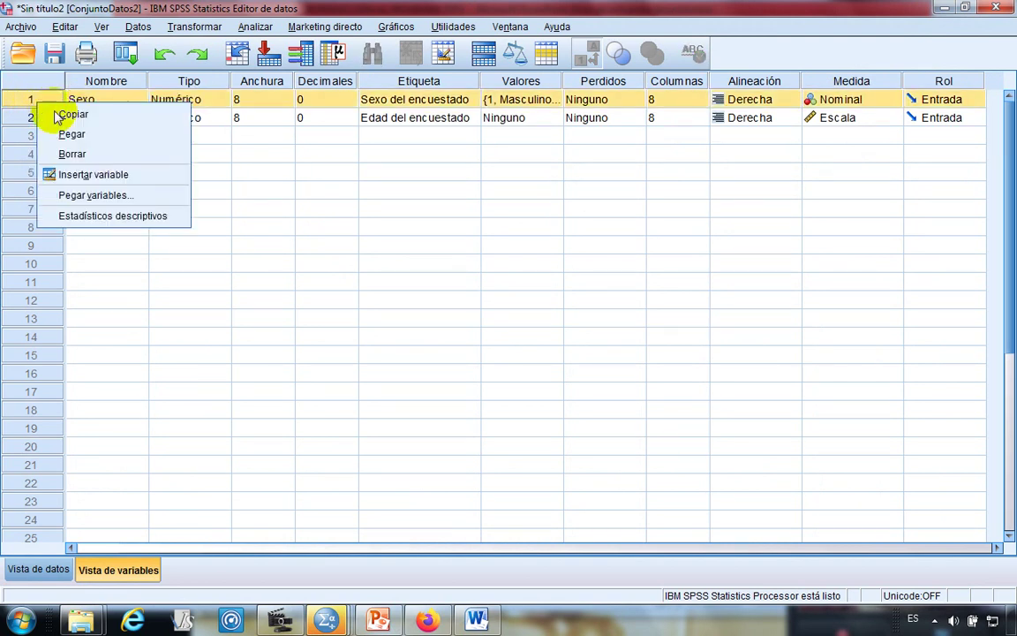
pyautogui.click(78, 150)
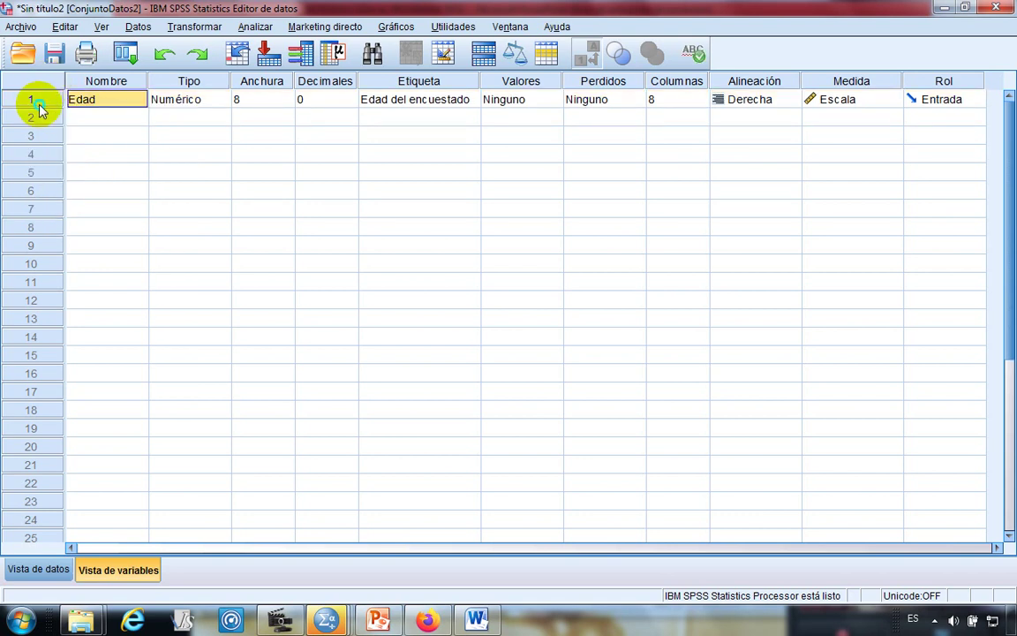
pyautogui.rightClick(39, 107)
pyautogui.click(79, 152)
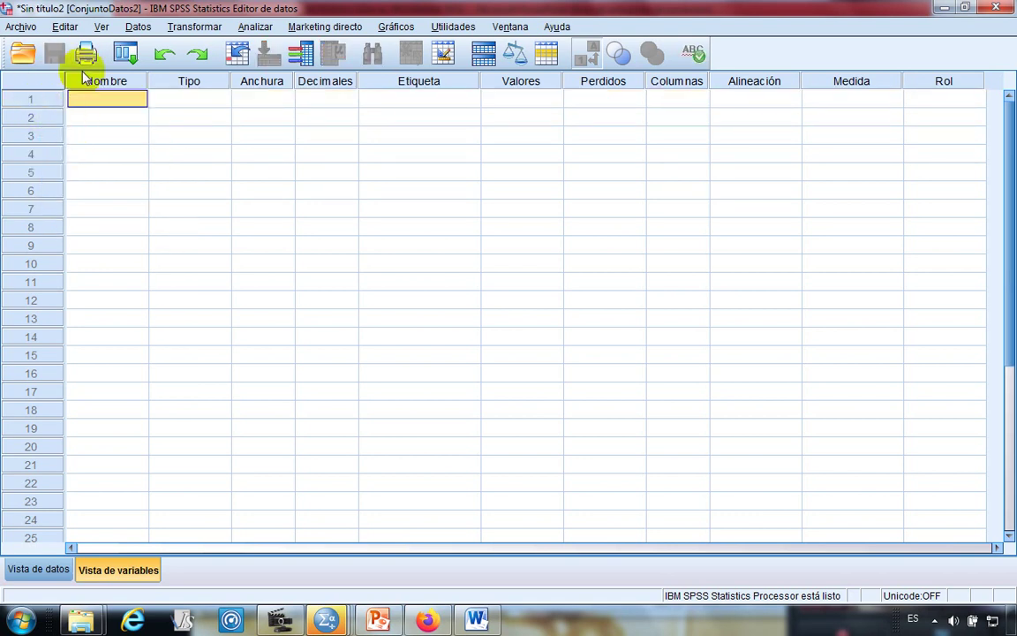
# - Create a new empty SPSS dataset and select the name cell of its first variable
pyautogui.click(21, 29)
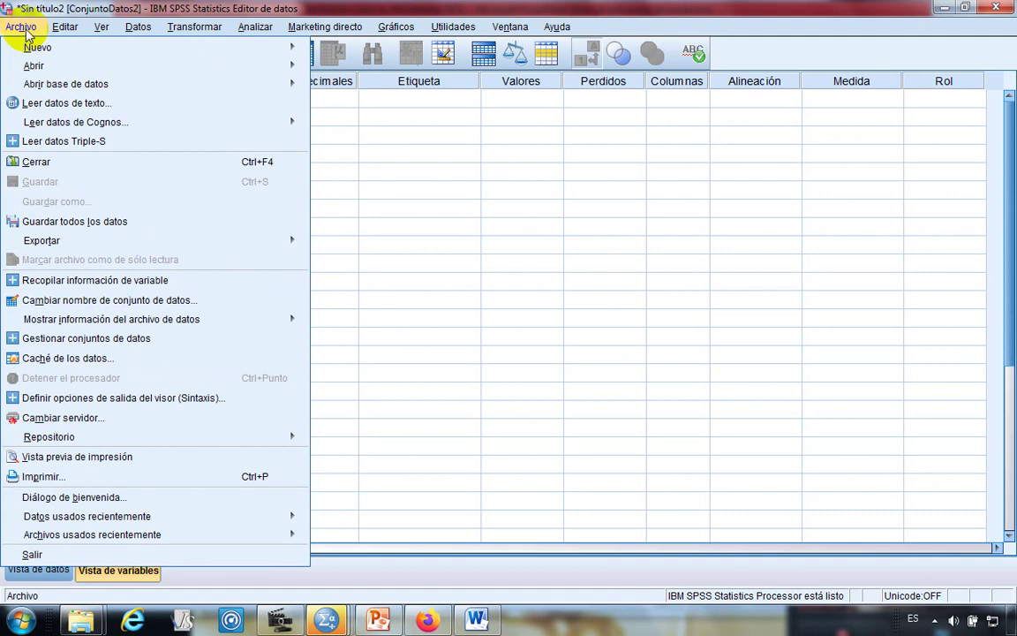
pyautogui.moveTo(43, 45)
pyautogui.click(334, 50)
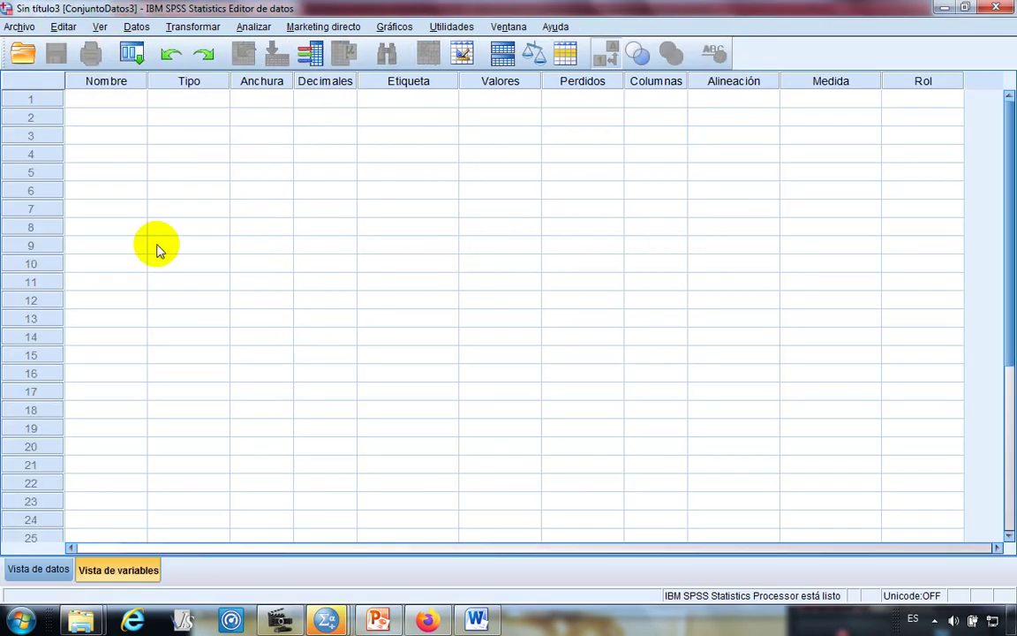
pyautogui.click(161, 243)
pyautogui.click(96, 99)
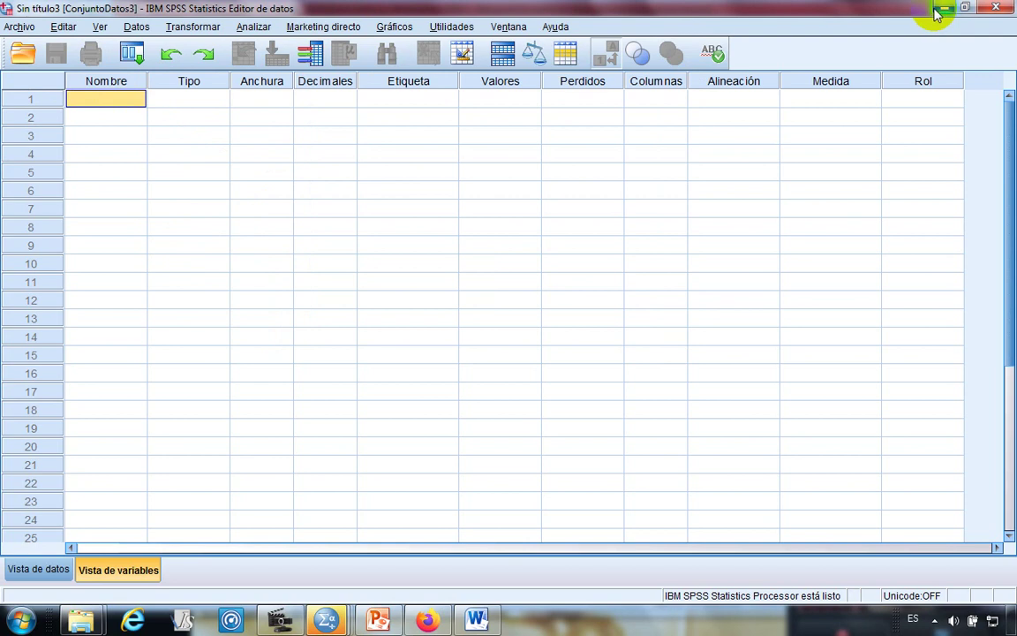
# - Close the emptied Sin título2 dataset without saving its changes
pyautogui.moveTo(331, 625)
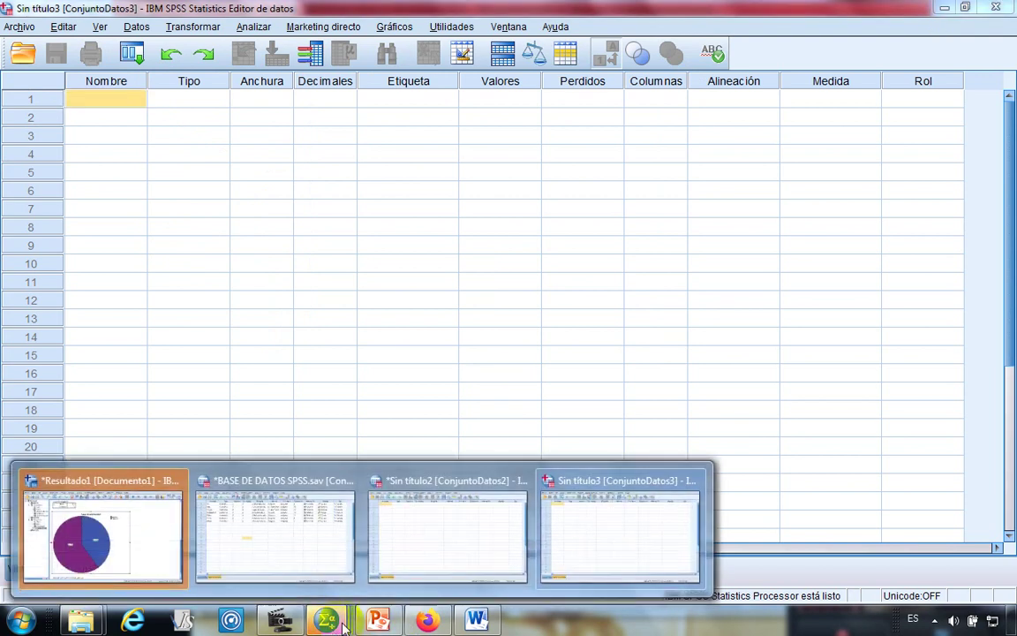
pyautogui.click(518, 481)
pyautogui.click(507, 342)
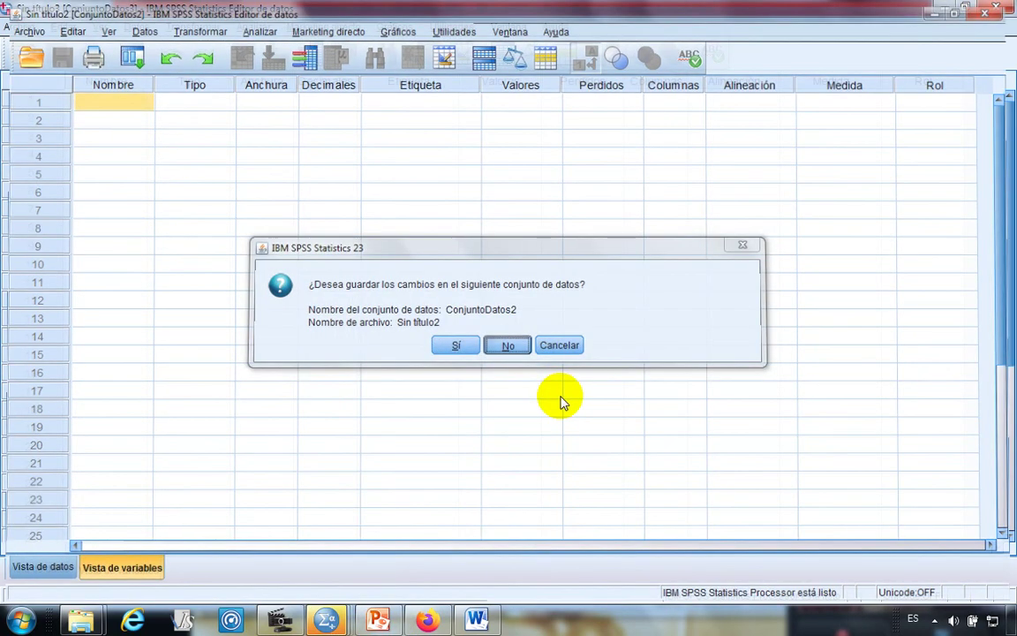
# - Look at the variable definitions in BASE DE DATOS SPSS.sav and return to the empty Sin título3 dataset
pyautogui.moveTo(335, 624)
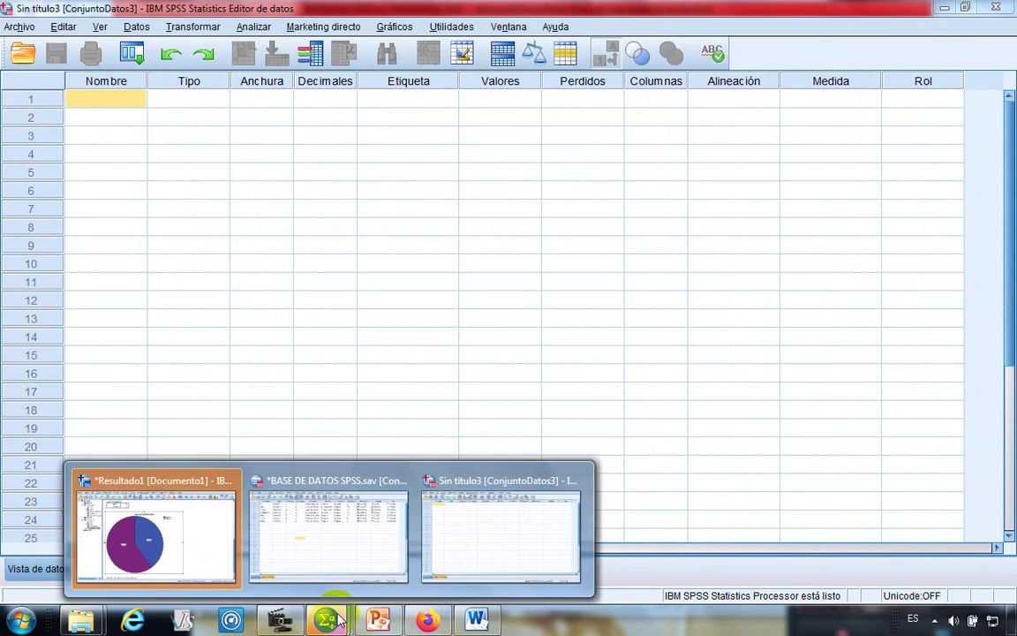
pyautogui.click(355, 528)
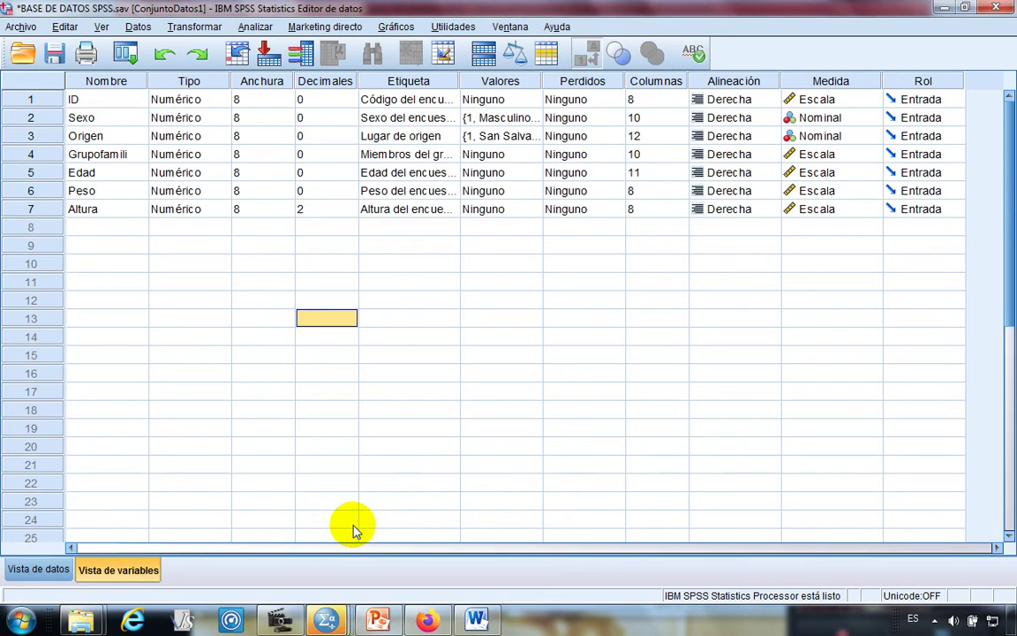
pyautogui.moveTo(378, 614)
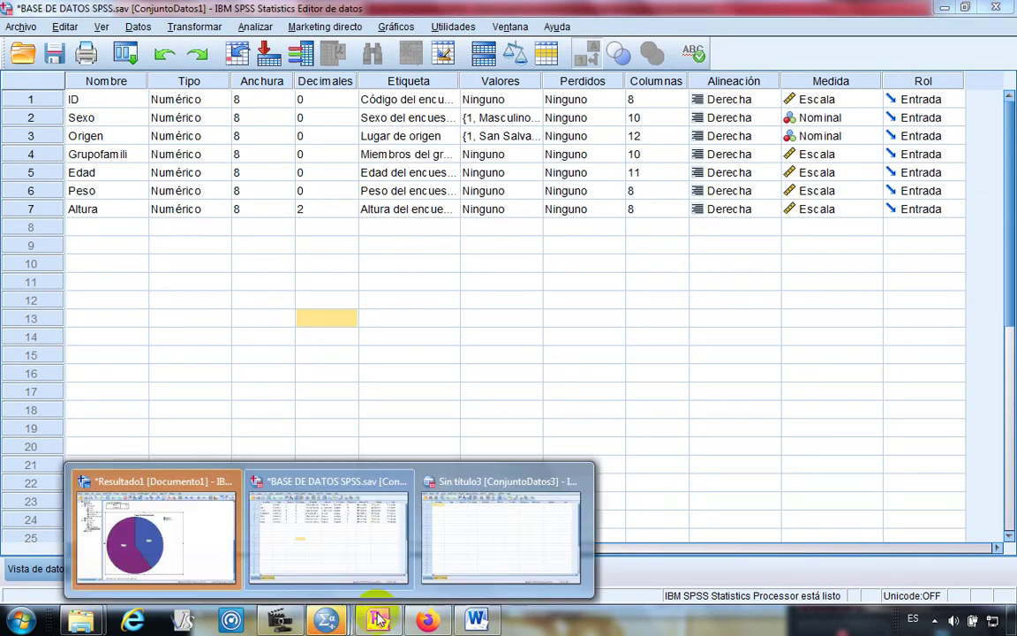
pyautogui.click(483, 538)
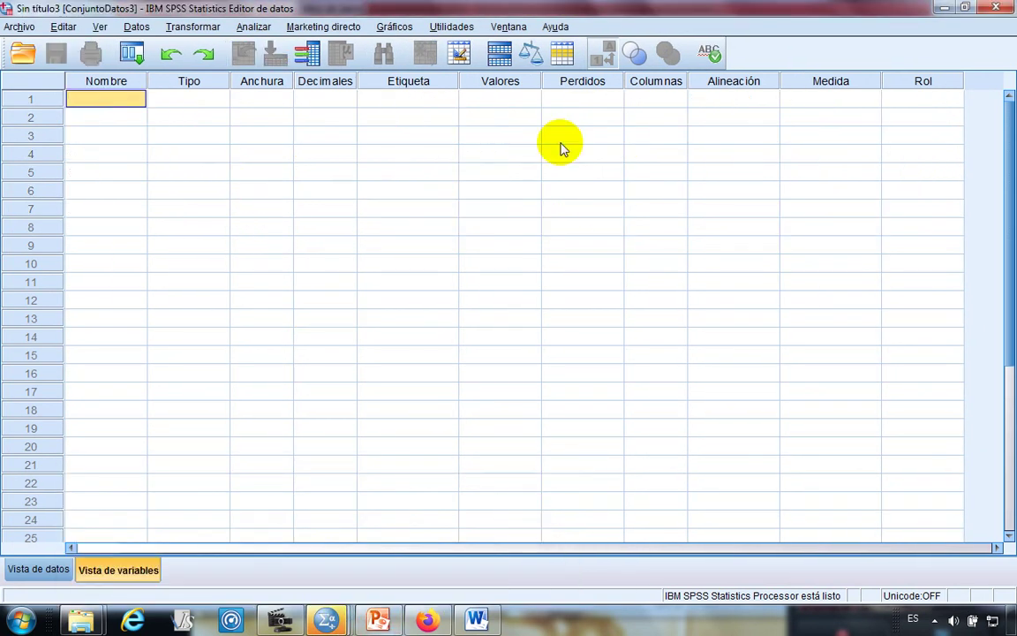
# - Reduce the empty dataset's window, minimise the other windows, and move it so the Excel file on the desktop is accessible
pyautogui.click(963, 10)
pyautogui.moveTo(544, 18); pyautogui.dragTo(593, 91)
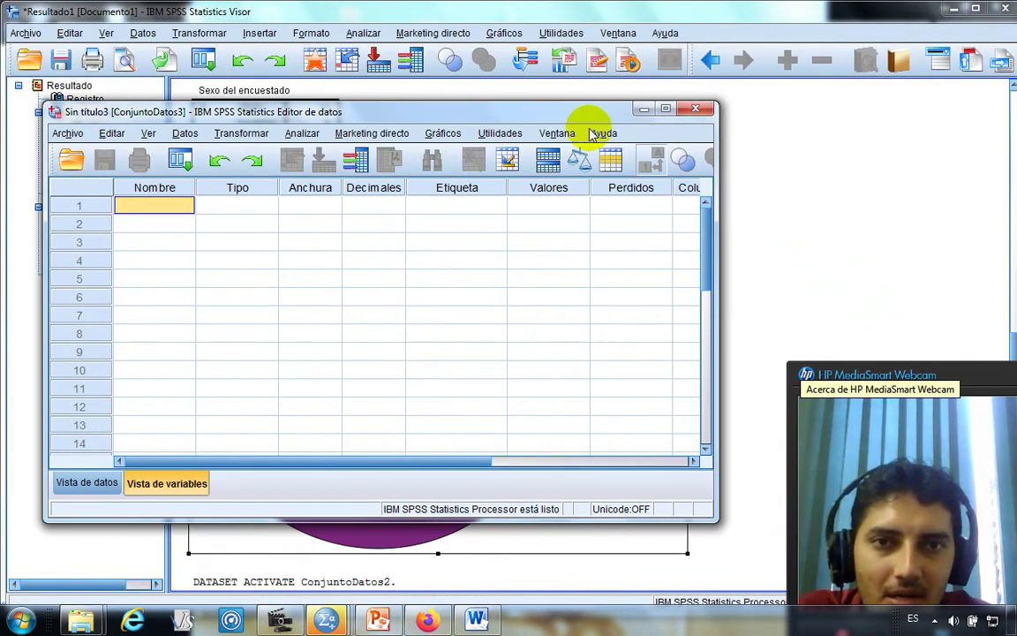
pyautogui.click(953, 9)
pyautogui.click(945, 9)
pyautogui.moveTo(562, 116); pyautogui.dragTo(627, 121)
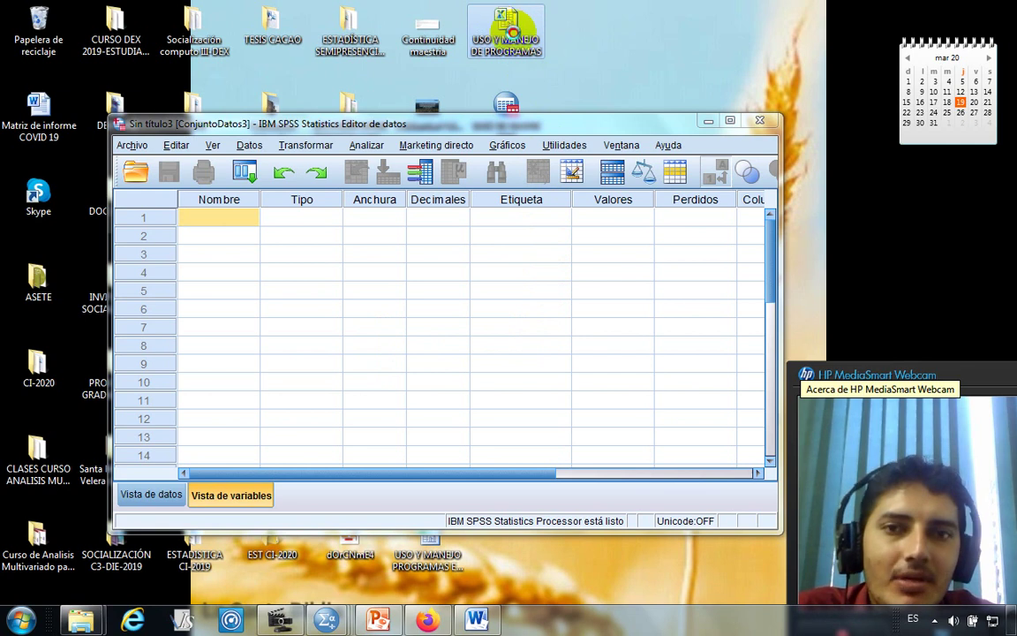
# - Import the desktop workbook USO Y MANEJO DE PROGRAMAS.xlsx into SPSS from Hoja1 [A1:G11], reading variable names from the first row
pyautogui.doubleClick(512, 34)
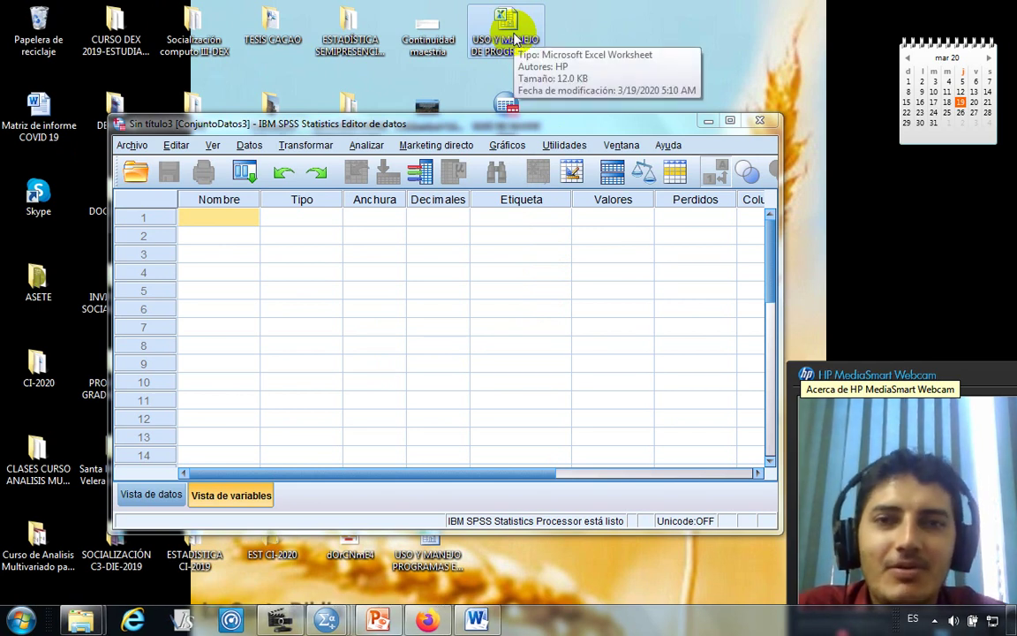
pyautogui.click(514, 40)
pyautogui.moveTo(503, 249); pyautogui.dragTo(306, 264)
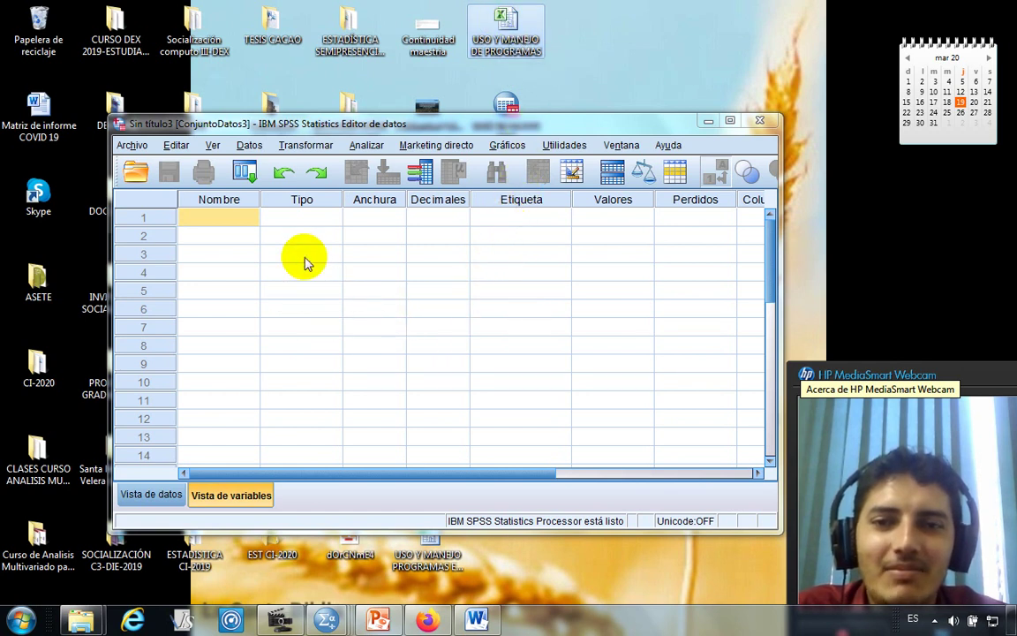
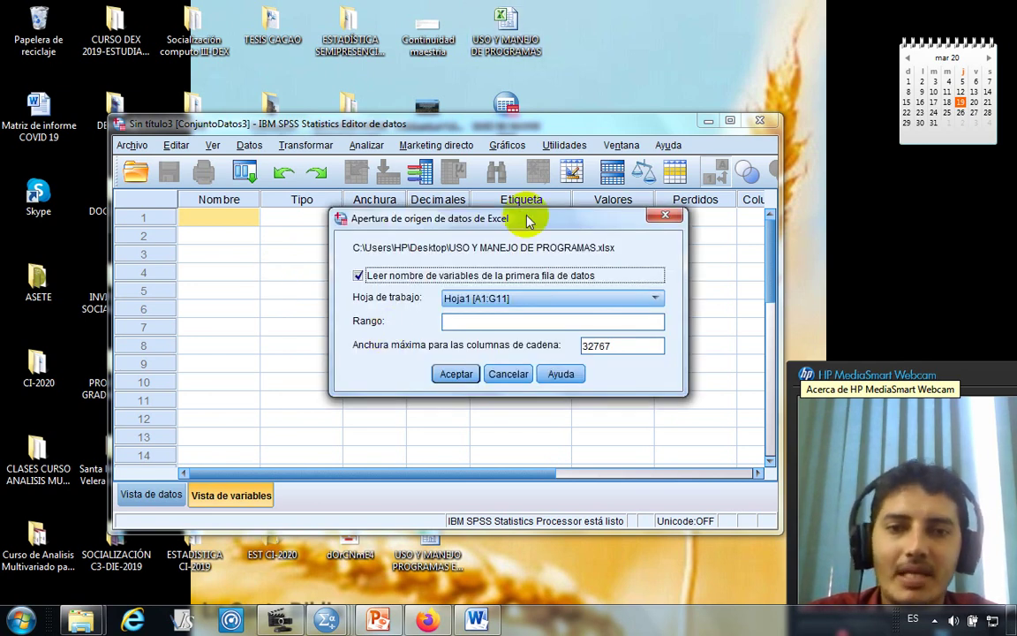
pyautogui.moveTo(533, 217); pyautogui.dragTo(540, 182)
pyautogui.click(463, 338)
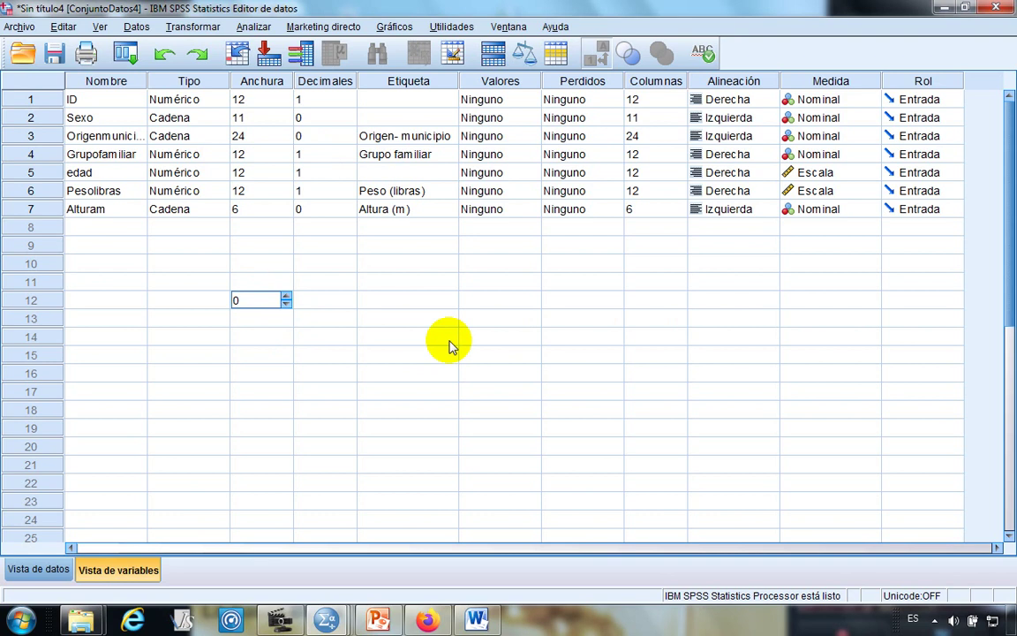
# - Review the imported variable definitions and switch to the student table in the Word lab document
pyautogui.click(446, 340)
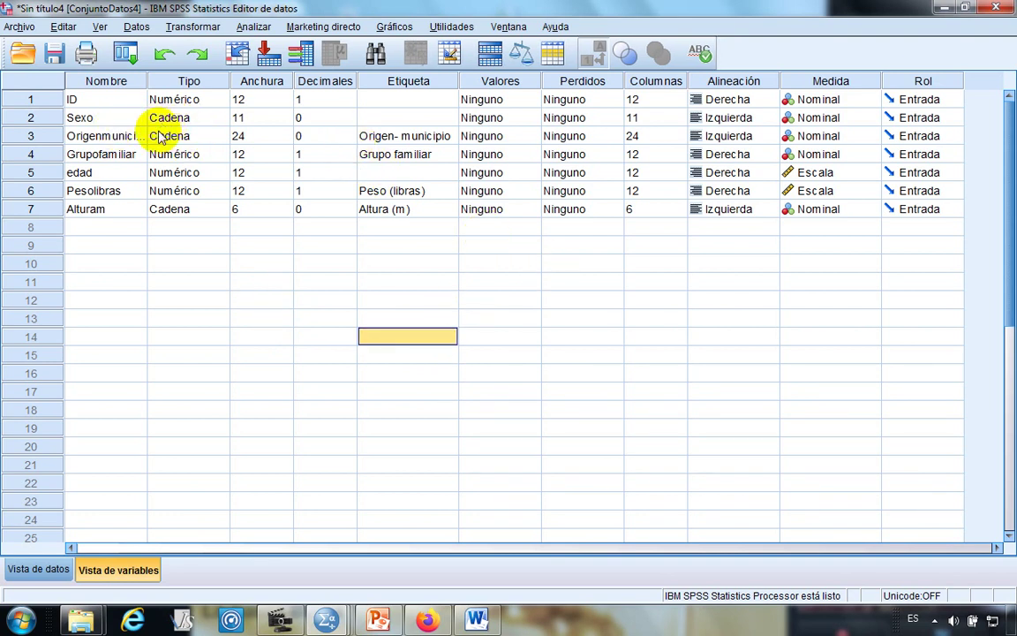
pyautogui.click(101, 279)
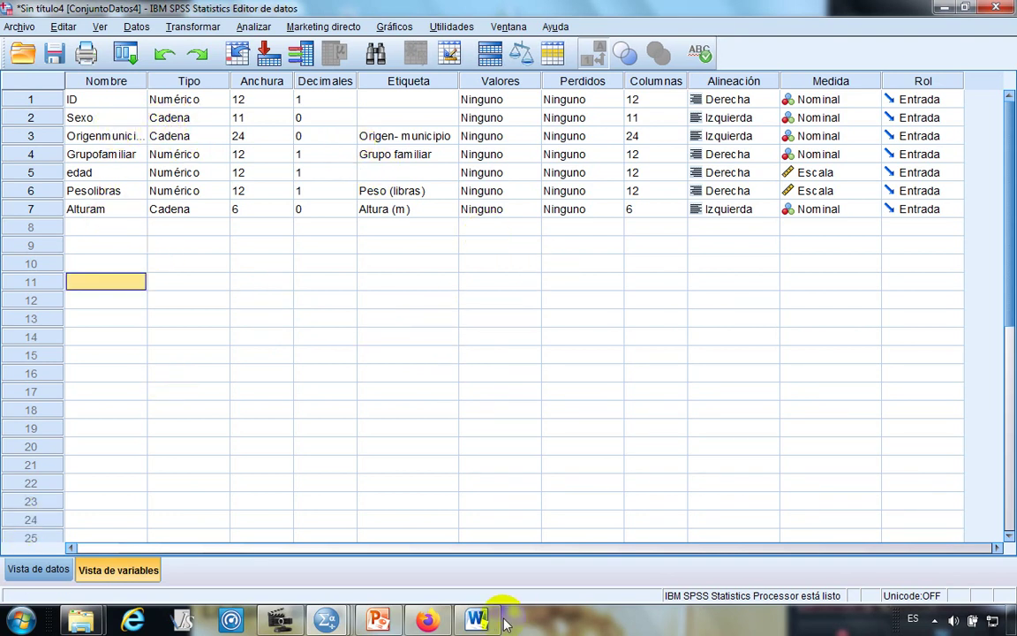
pyautogui.click(477, 620)
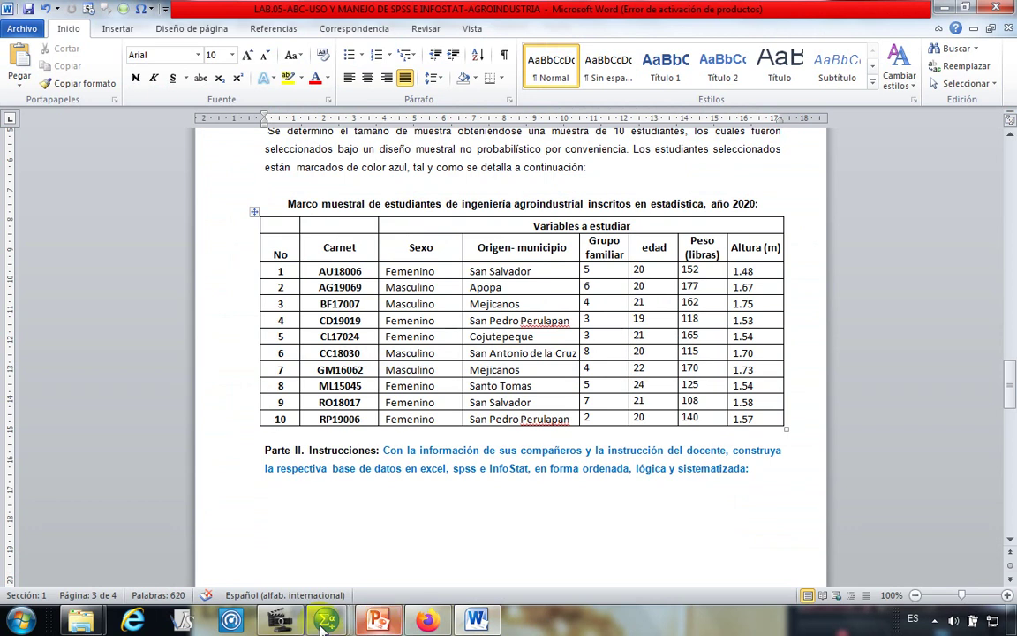
# - Switch back to the imported Sin título4 dataset in SPSS and review the labels of its variables
pyautogui.moveTo(325, 622)
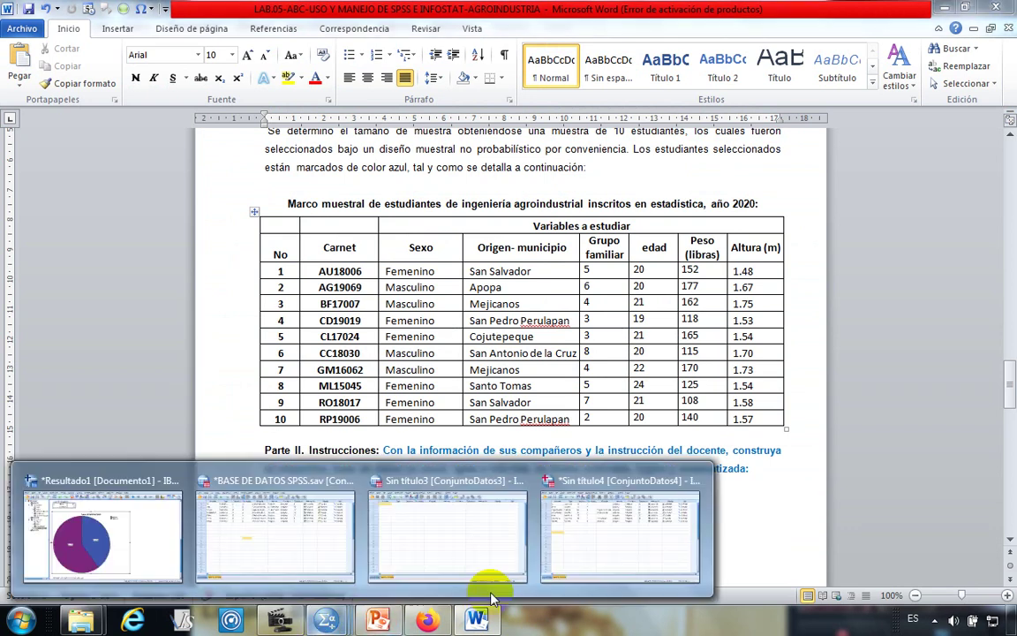
pyautogui.click(633, 540)
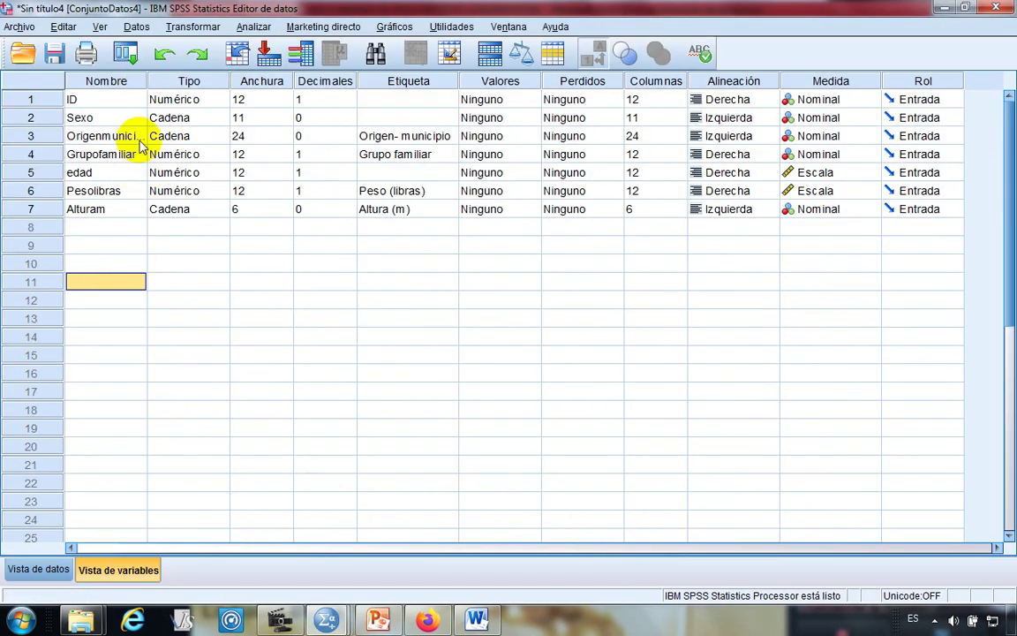
pyautogui.click(415, 100)
pyautogui.click(393, 120)
pyautogui.click(395, 137)
pyautogui.click(401, 191)
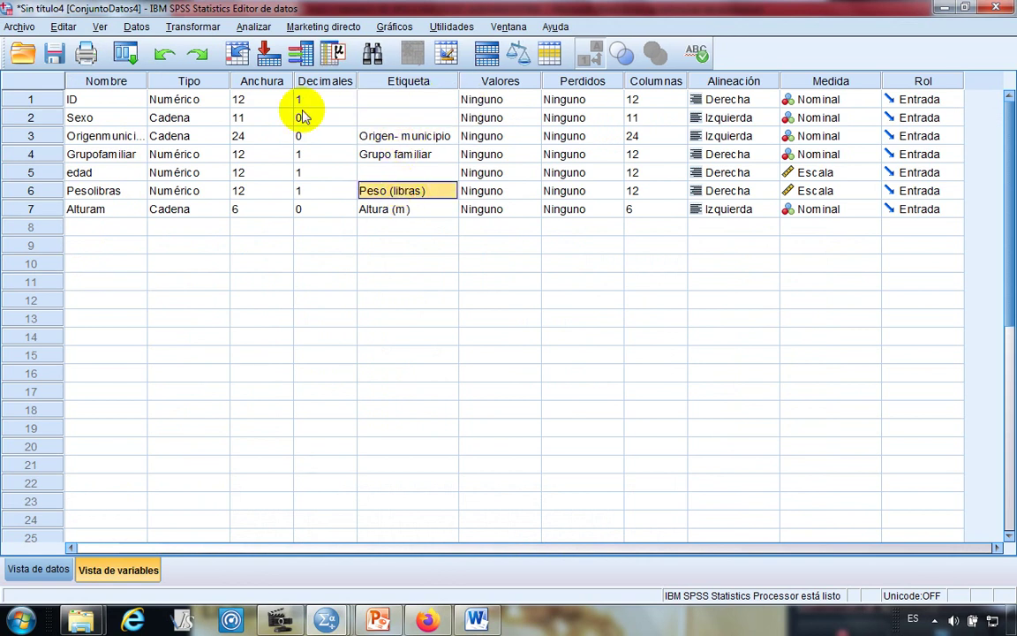
# - Set the decimals of ID, Grupofamiliar, edad and Pesolibras to 0 in the imported dataset
pyautogui.click(320, 101)
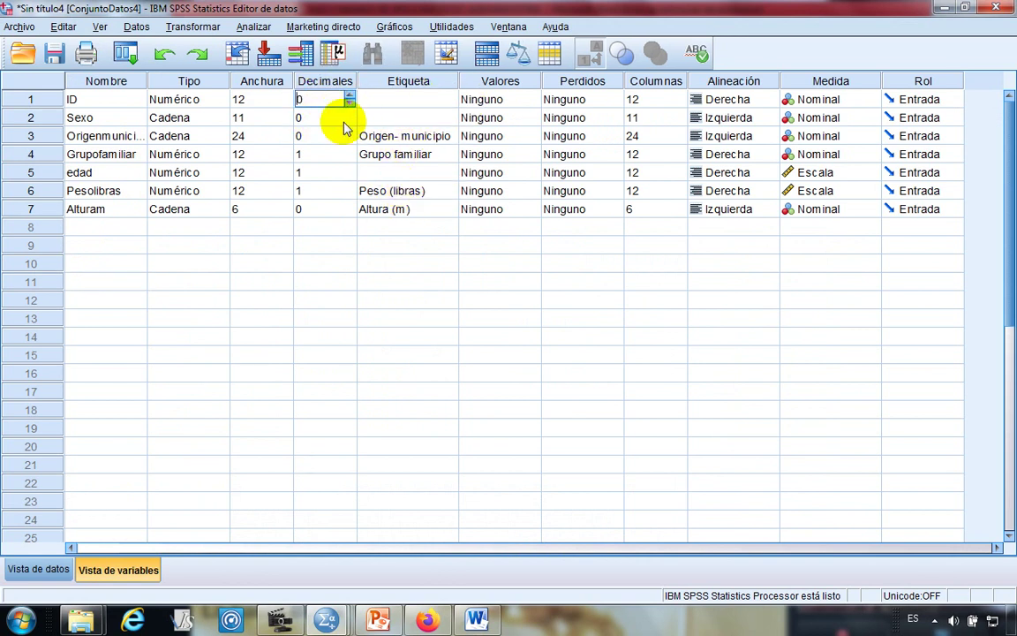
pyautogui.click(332, 157)
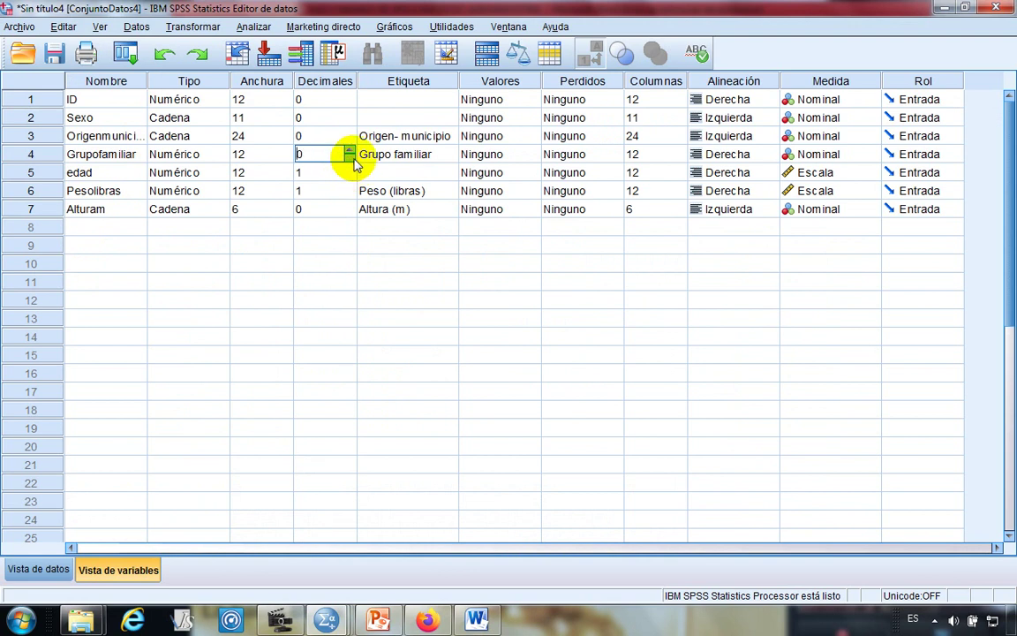
pyautogui.click(339, 174)
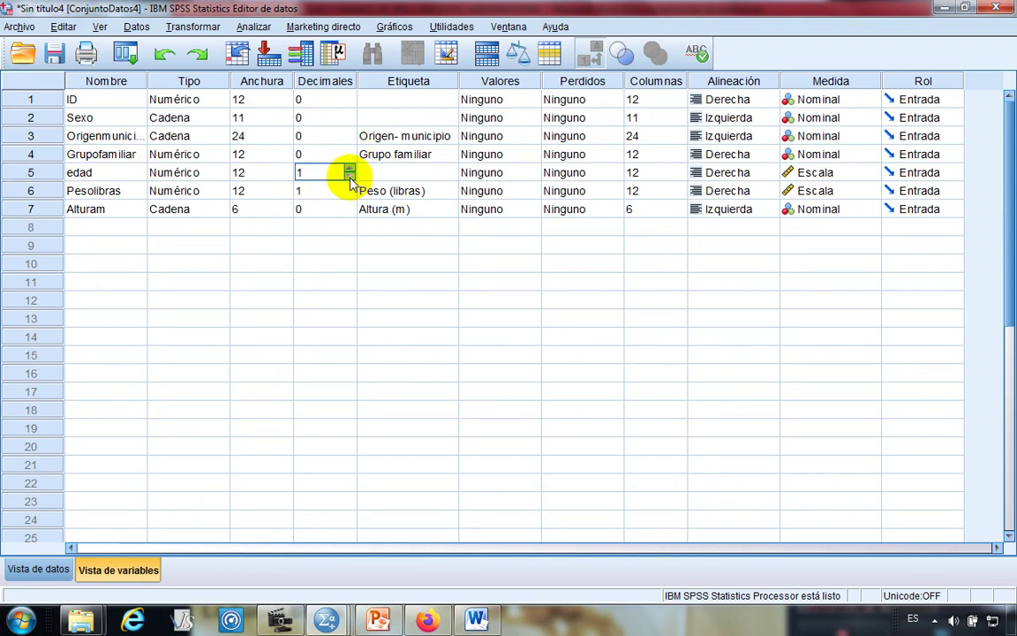
pyautogui.click(348, 194)
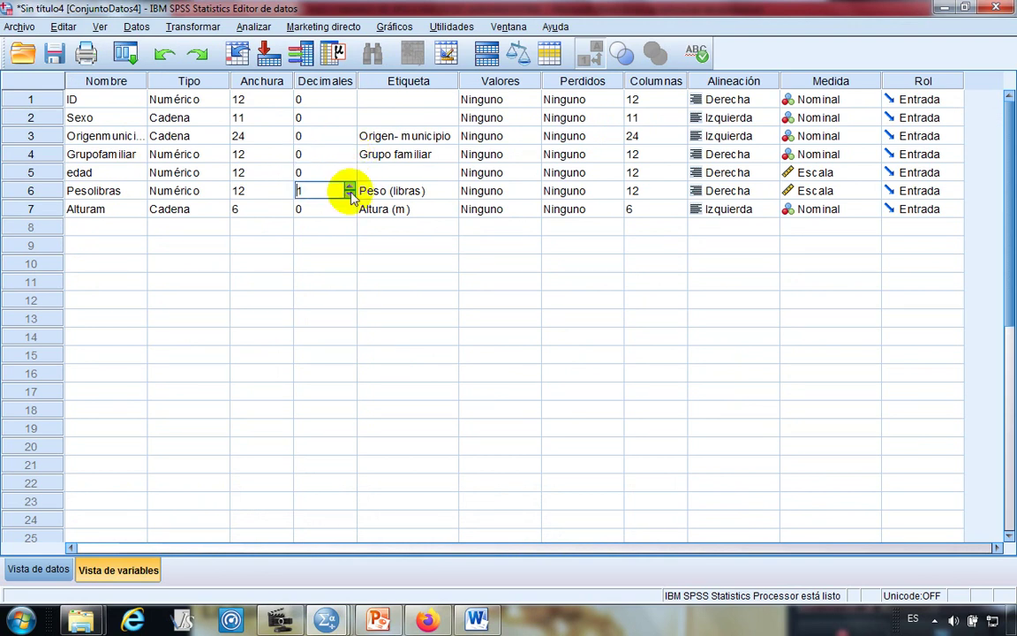
pyautogui.click(350, 197)
pyautogui.click(336, 210)
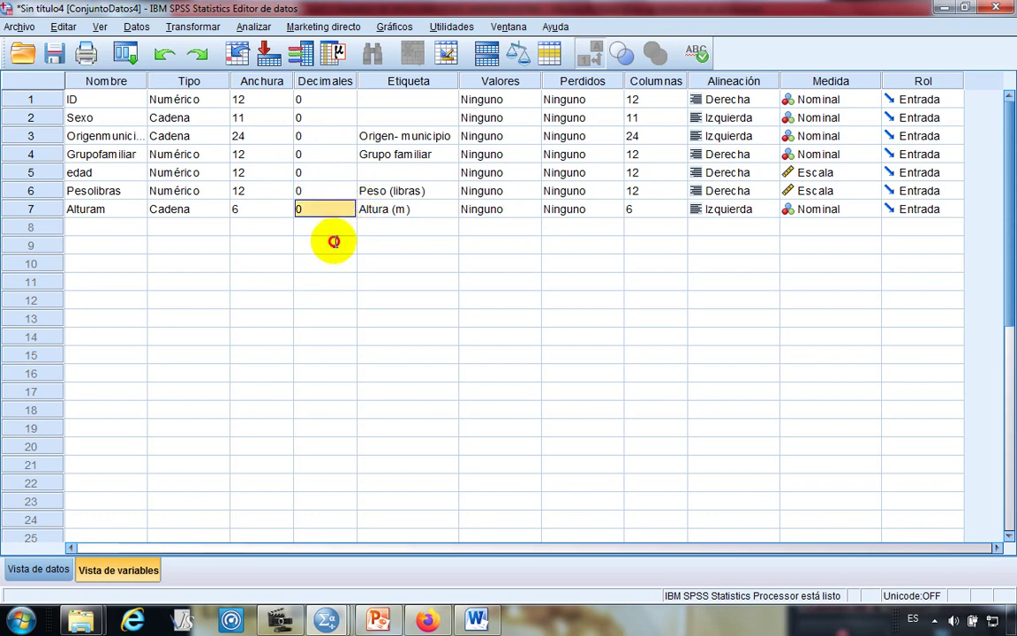
pyautogui.click(351, 229)
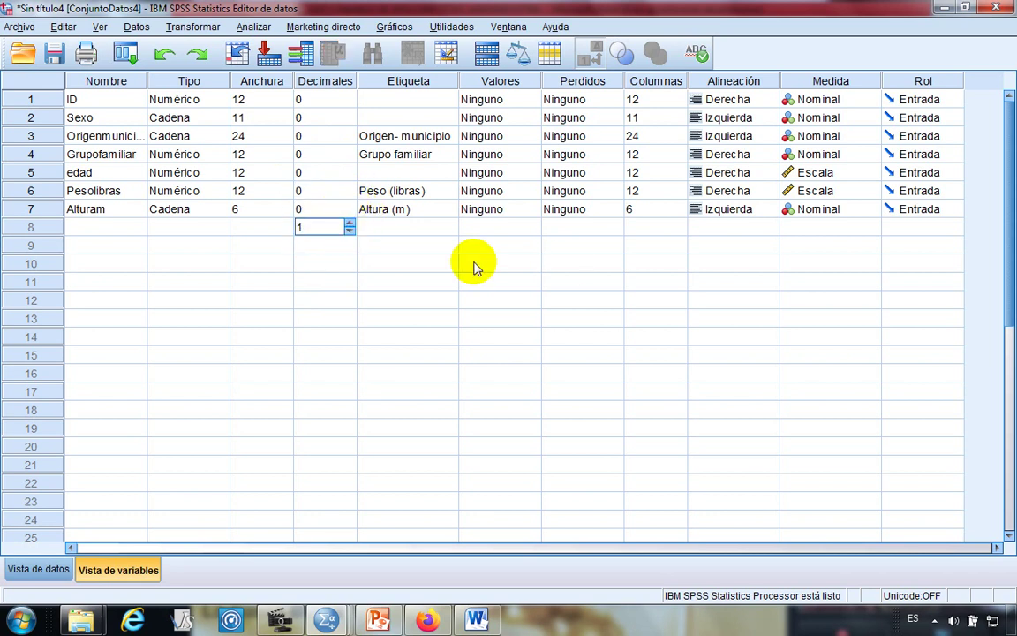
pyautogui.click(335, 217)
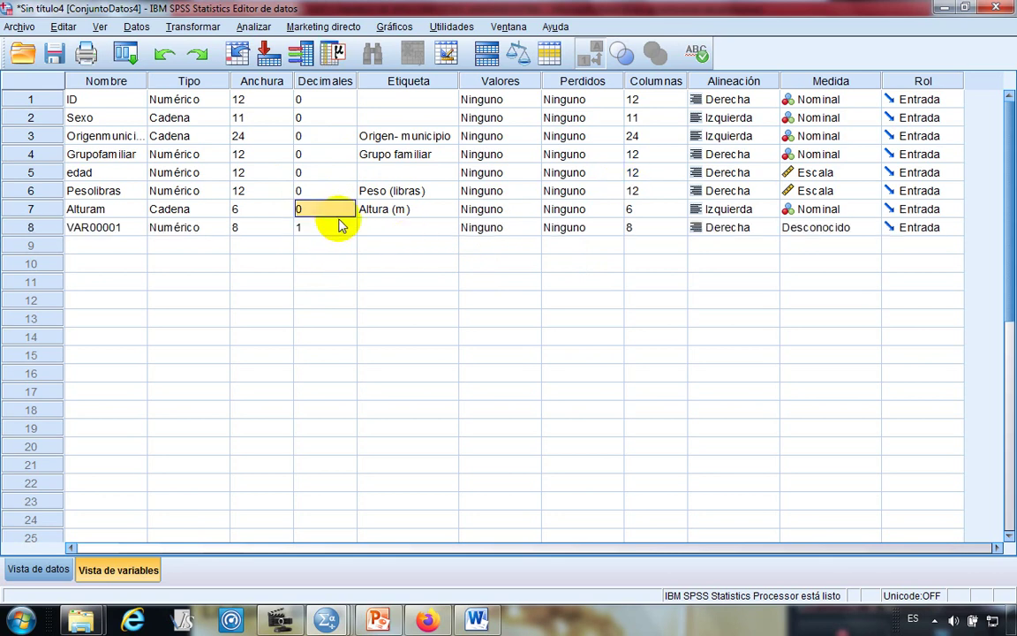
pyautogui.click(48, 229)
pyautogui.rightClick(48, 228)
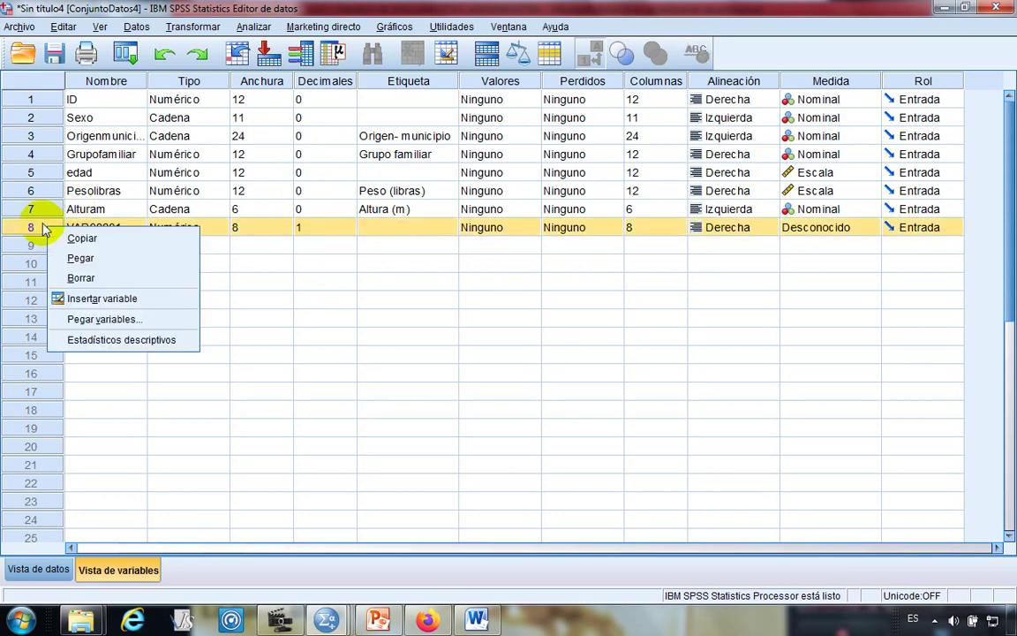
pyautogui.click(86, 281)
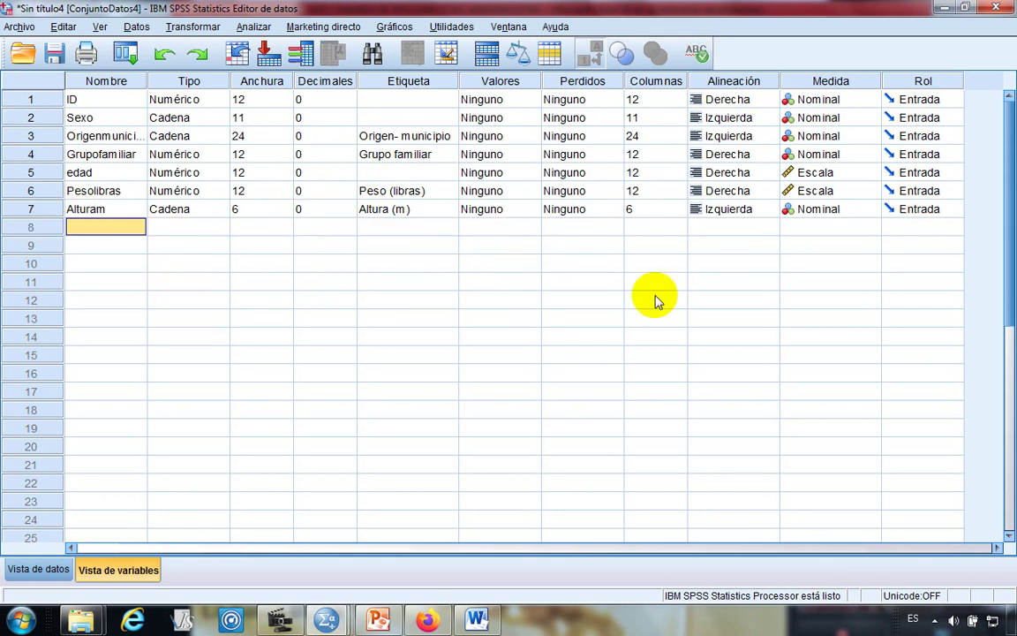
# - Open the value labels of the Sexo variable and close them without defining any
pyautogui.click(569, 228)
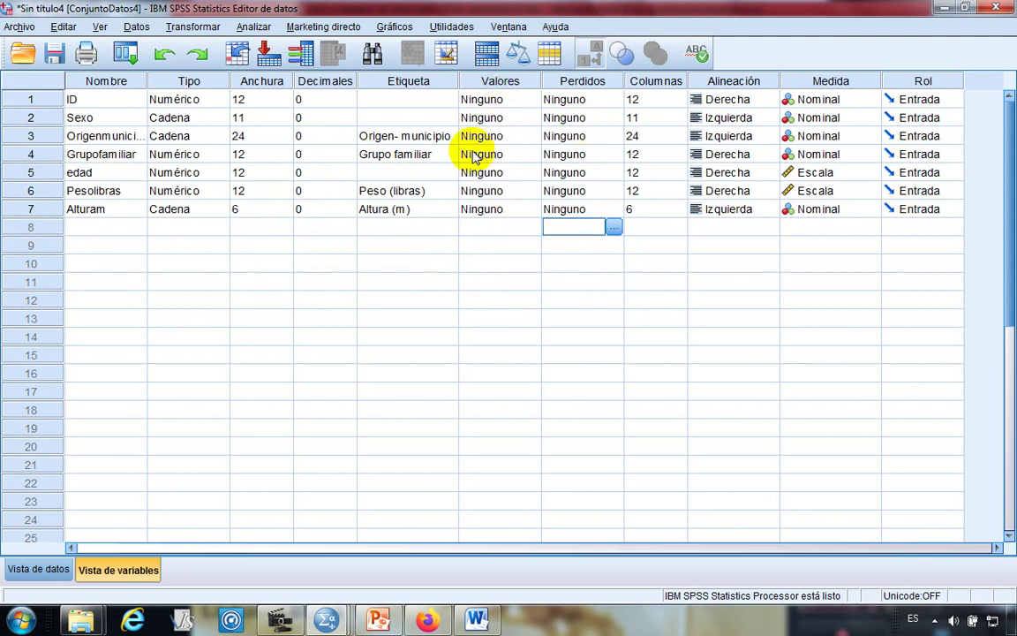
pyautogui.click(517, 140)
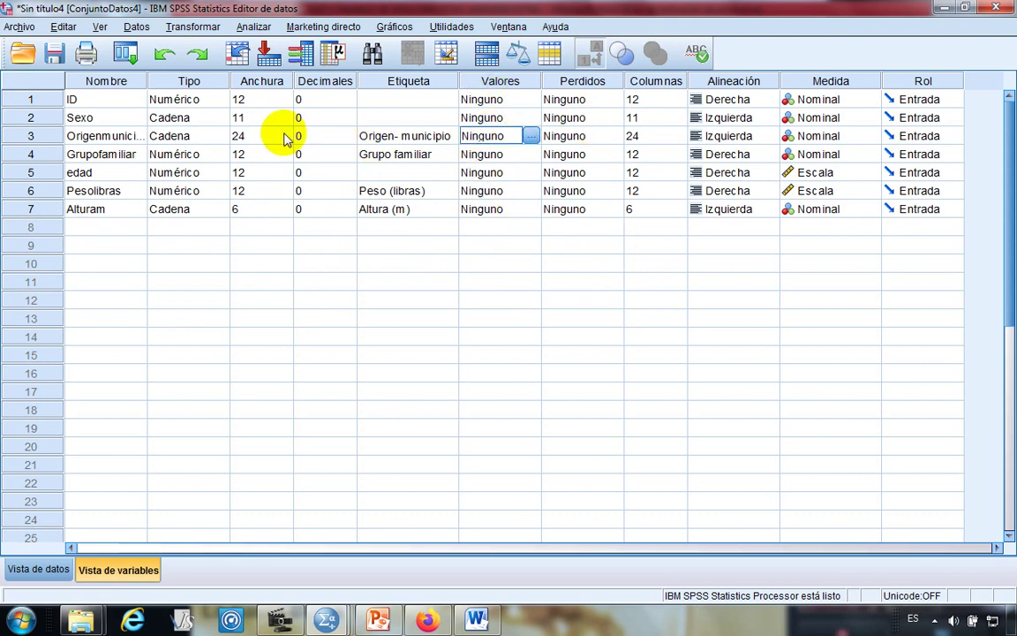
pyautogui.click(508, 118)
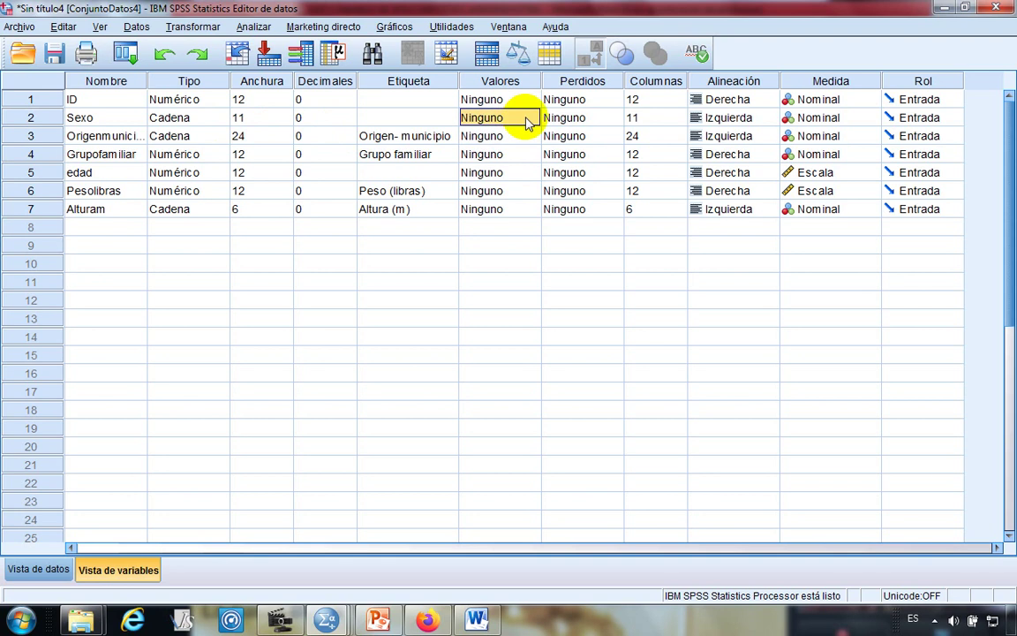
pyautogui.click(529, 117)
pyautogui.write('1')
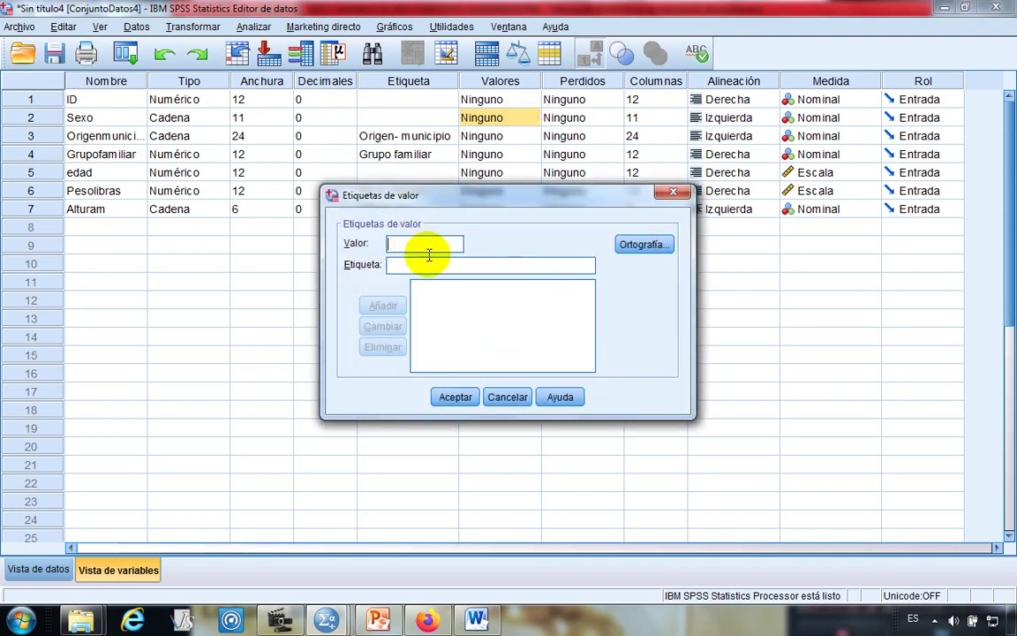
pyautogui.click(671, 191)
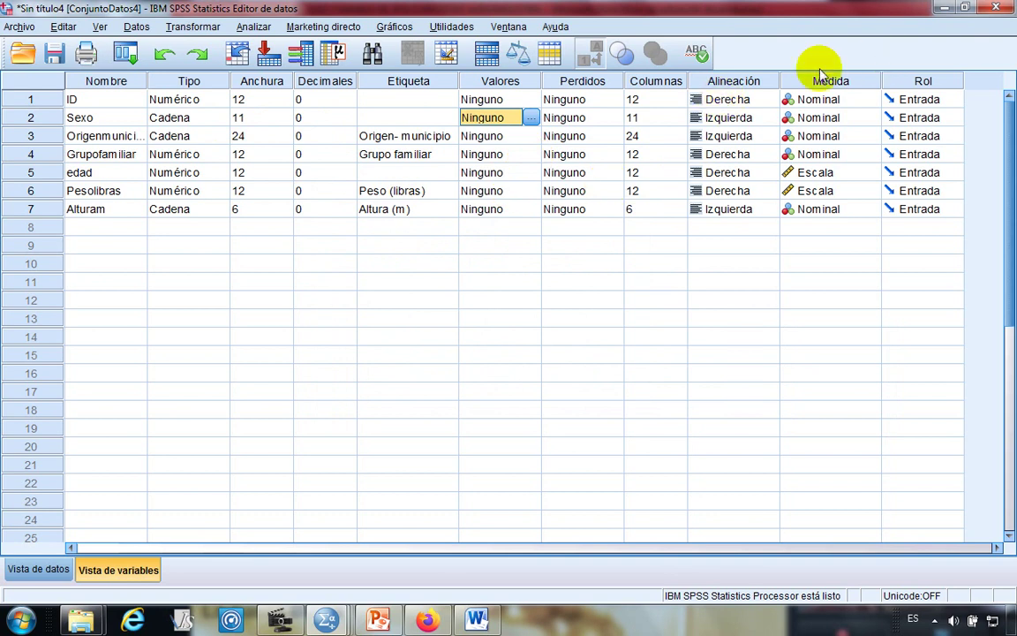
# - Set the measurement level of ID to Escala and check the imported records in the data view
pyautogui.click(839, 104)
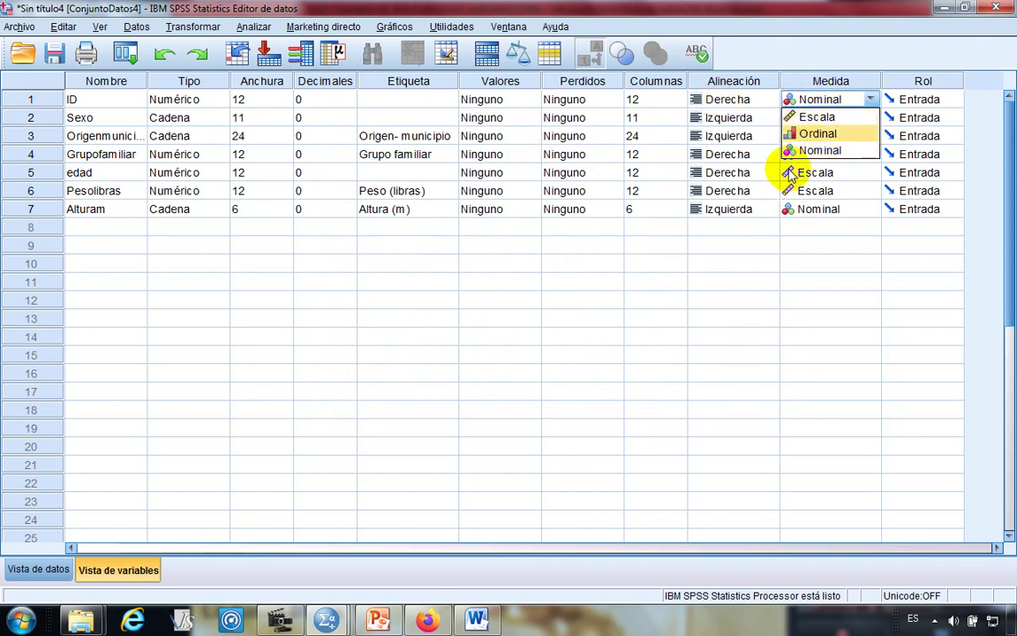
pyautogui.click(824, 117)
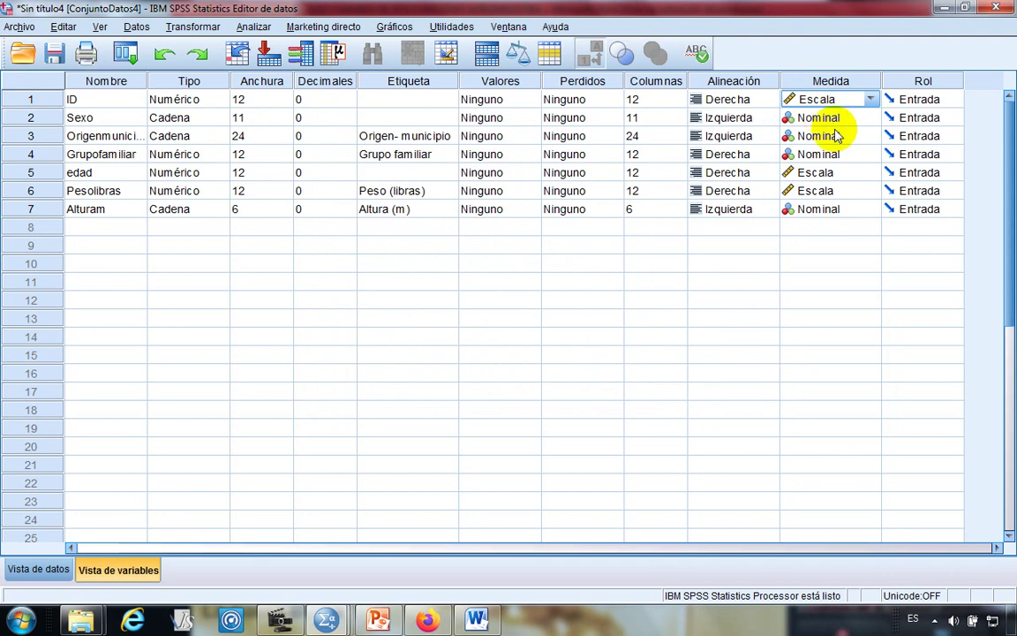
pyautogui.click(526, 336)
pyautogui.click(37, 569)
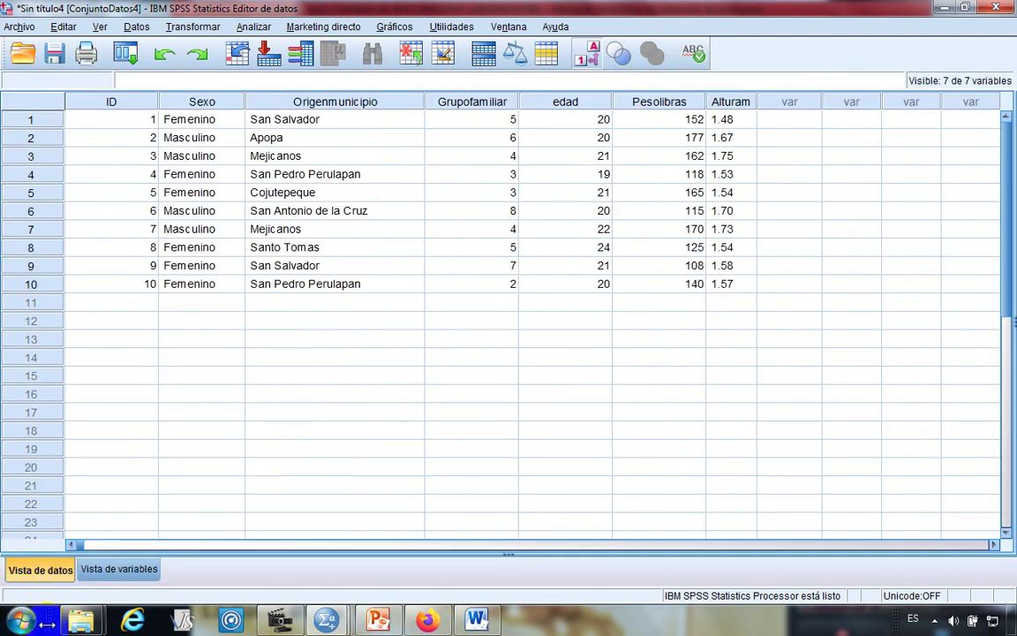
pyautogui.click(128, 570)
pyautogui.click(492, 283)
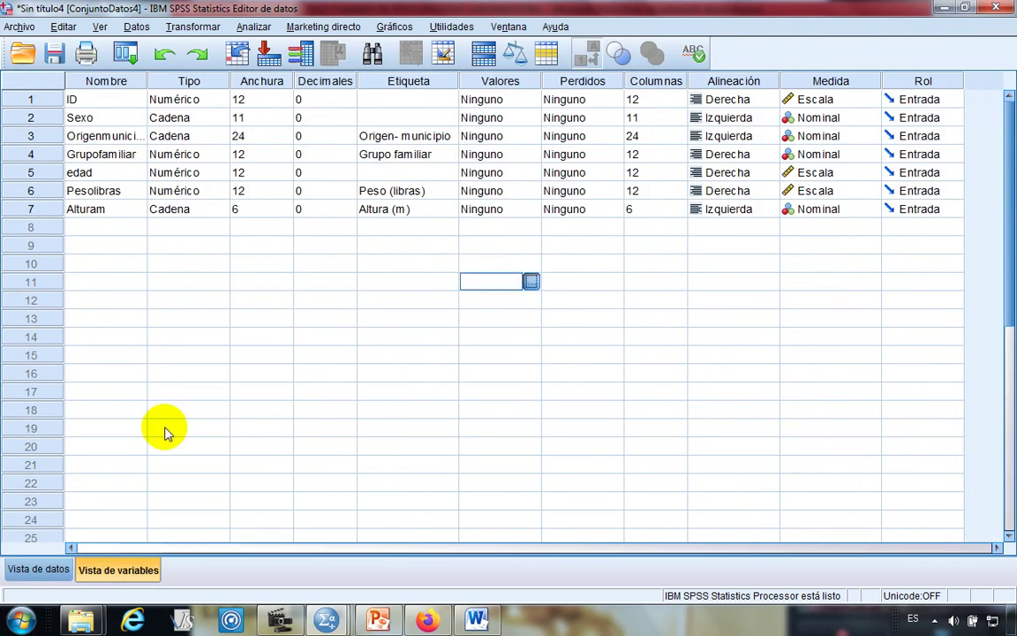
# - Close the imported Sin título4 dataset without saving its changes
pyautogui.click(1005, 8)
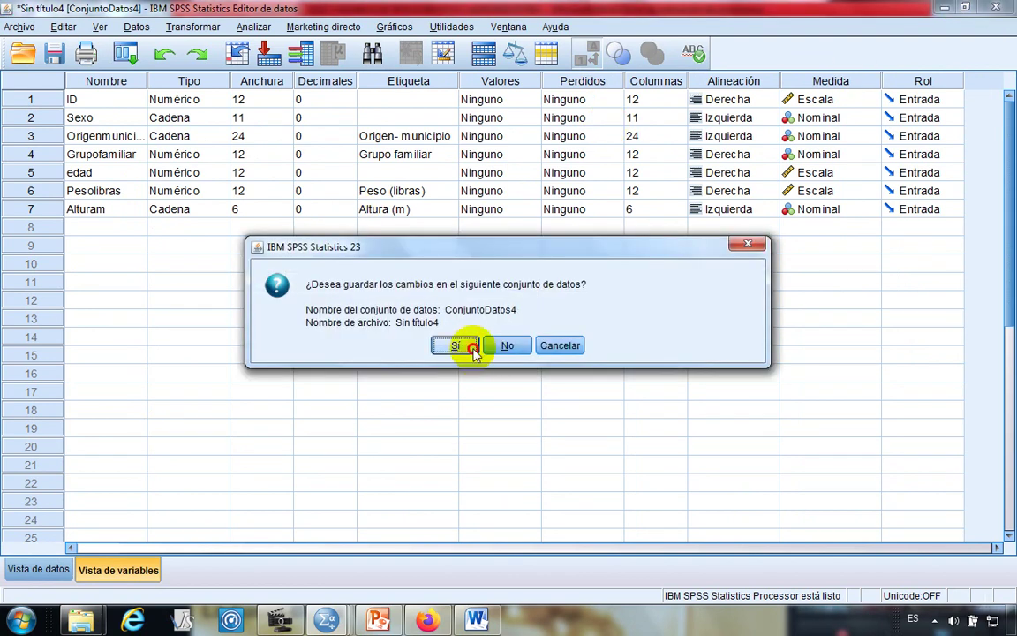
pyautogui.click(473, 348)
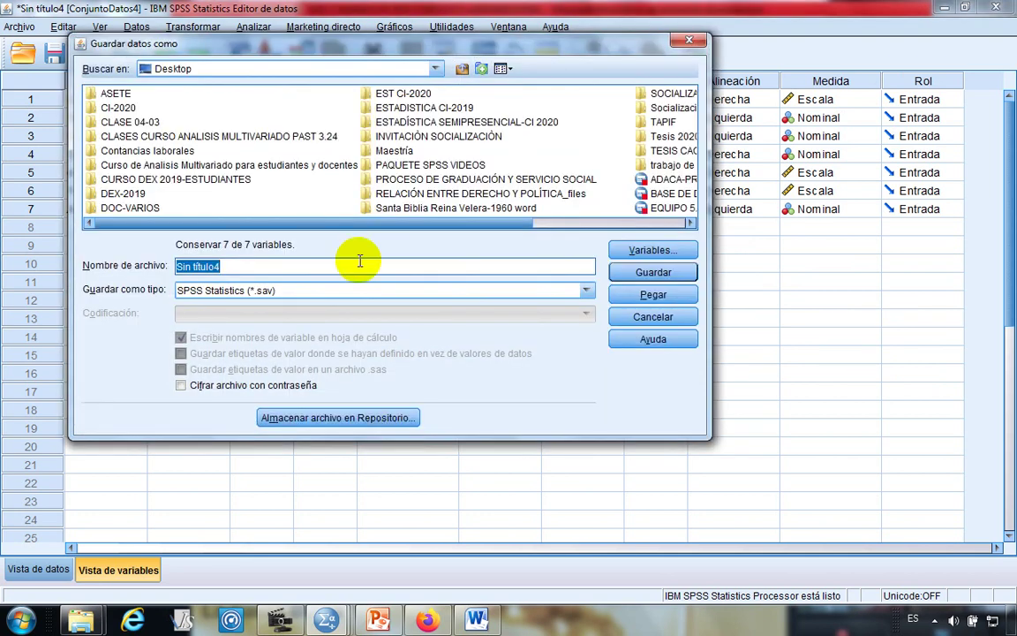
pyautogui.click(689, 40)
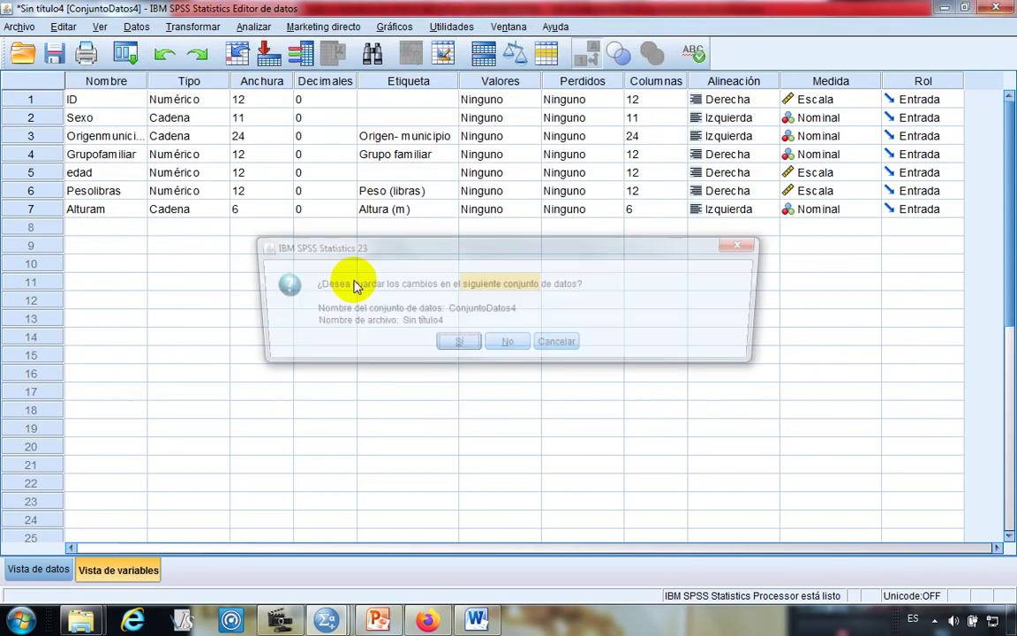
pyautogui.click(519, 347)
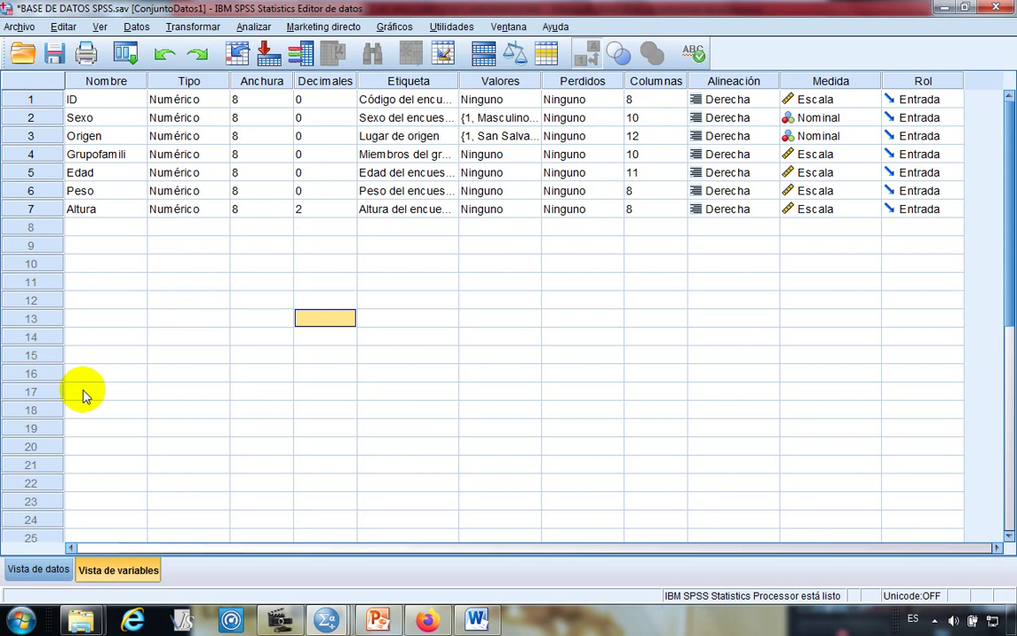
# - Close the empty Sin título3 dataset and go back to BASE DE DATOS SPSS.sav
pyautogui.moveTo(329, 620)
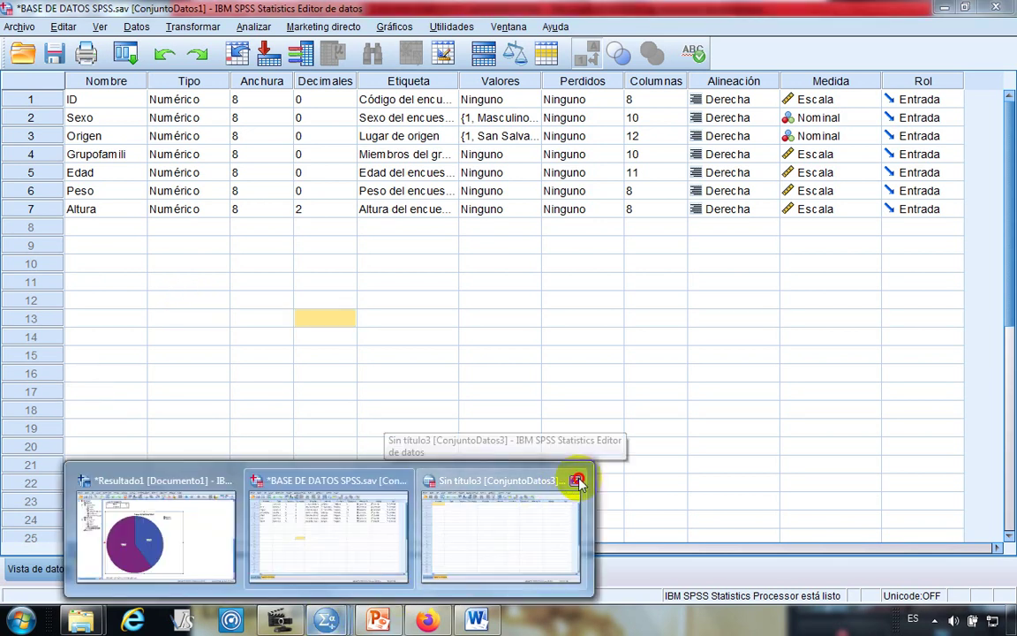
pyautogui.click(575, 481)
pyautogui.moveTo(329, 621)
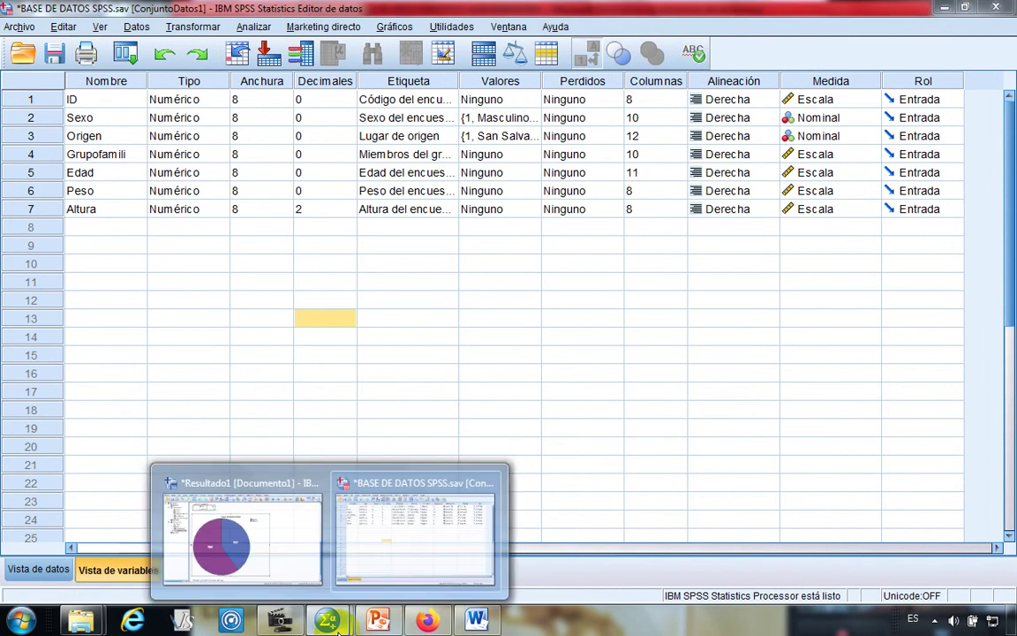
pyautogui.click(402, 534)
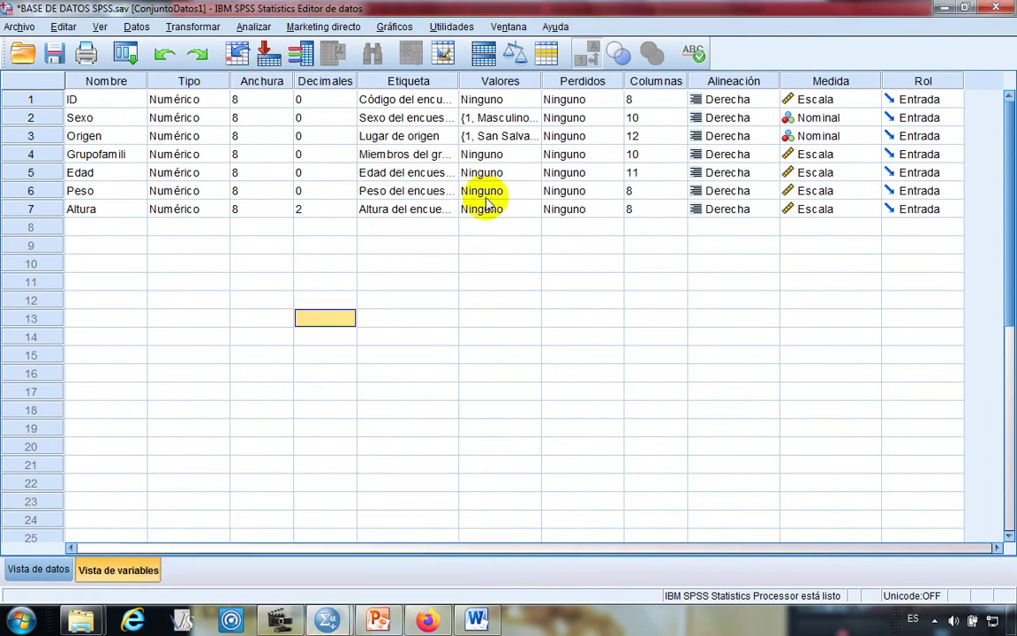
pyautogui.press('Up')
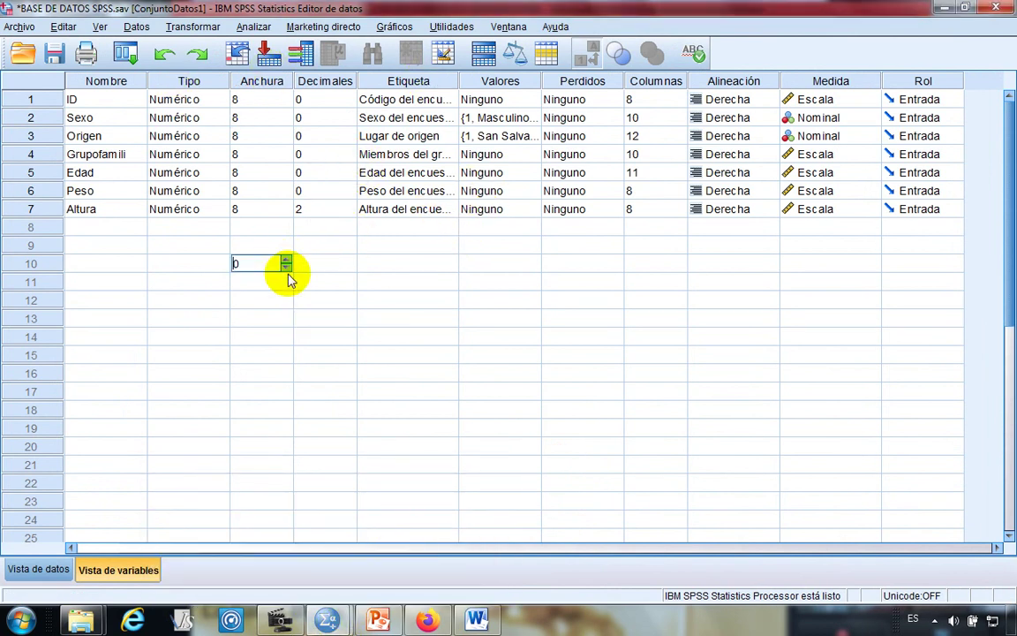
# - Look at the save-as settings for BASE DE DATOS SPSS.sav on the desktop and cancel without saving
pyautogui.click(20, 28)
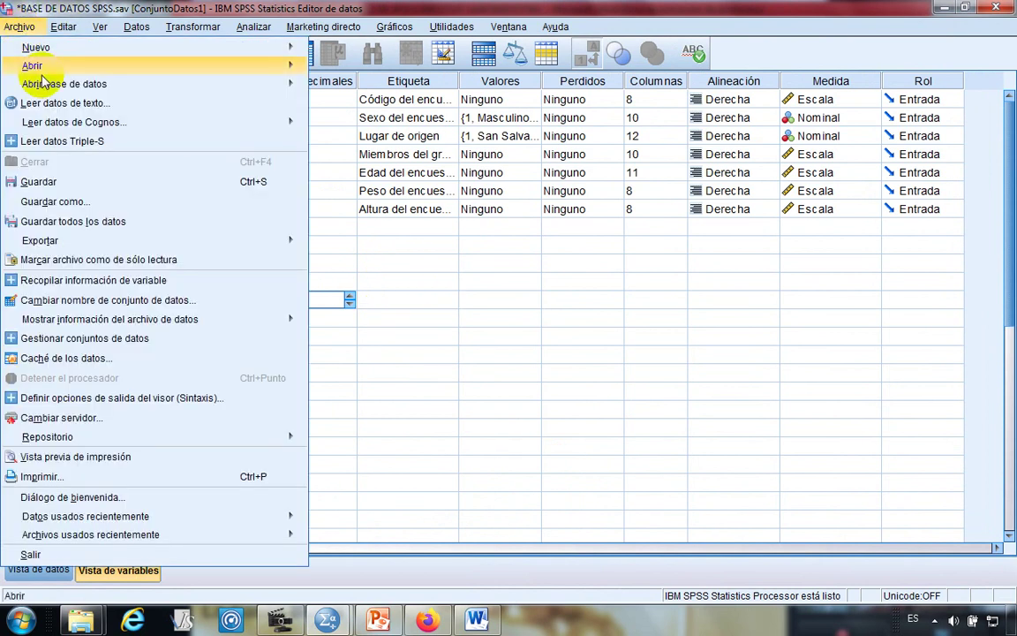
pyautogui.click(98, 201)
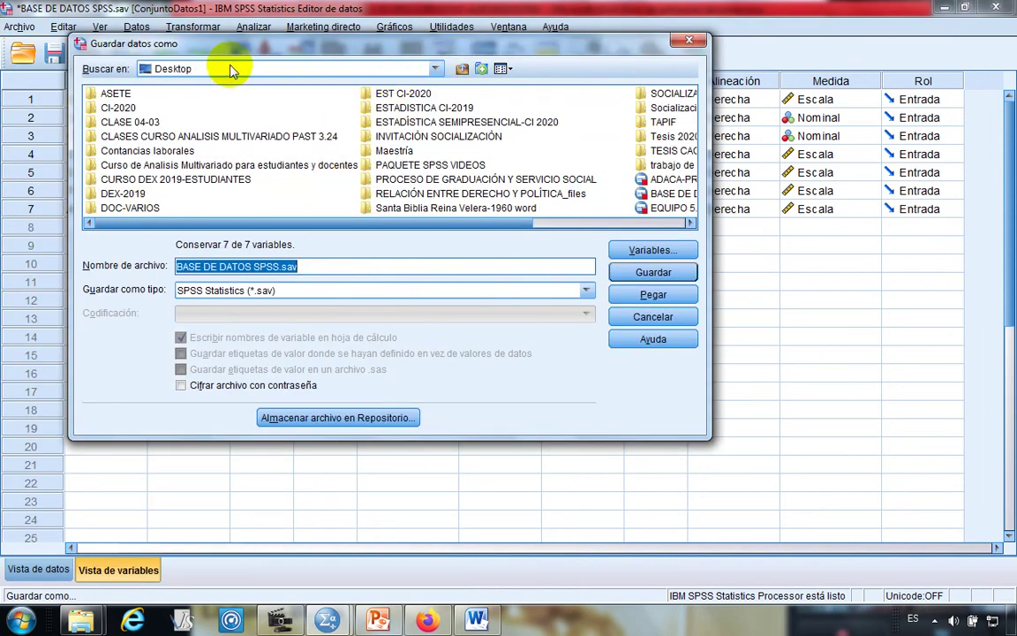
pyautogui.click(304, 266)
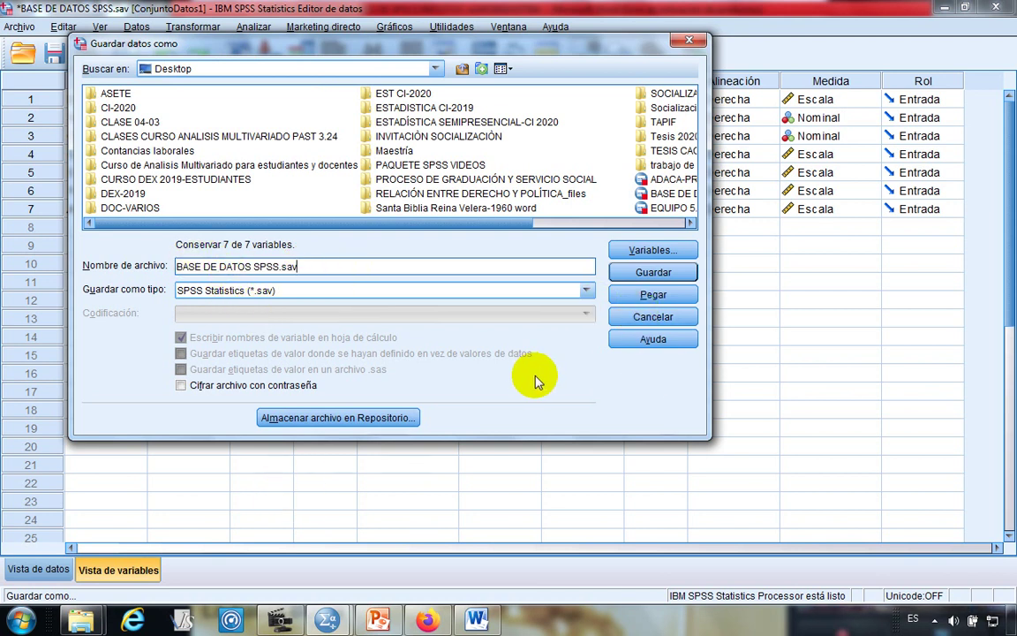
pyautogui.click(694, 42)
# - Close the BASE DE DATOS SPSS.sav data editor and exit SPSS, discarding the contents of the Resultado1 output viewer
pyautogui.click(1005, 7)
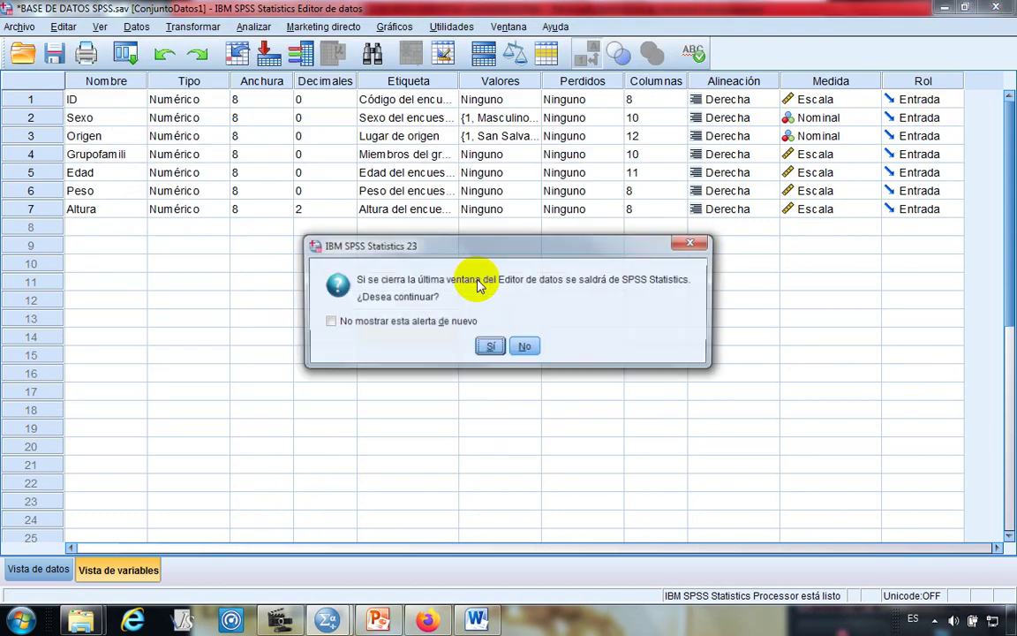
pyautogui.click(522, 347)
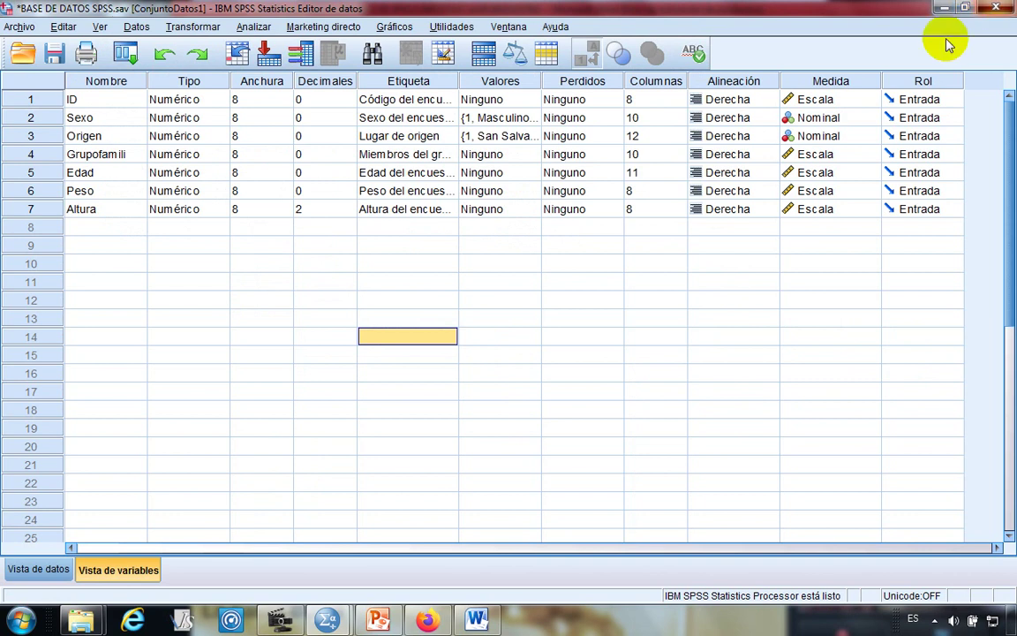
pyautogui.click(996, 7)
pyautogui.click(490, 348)
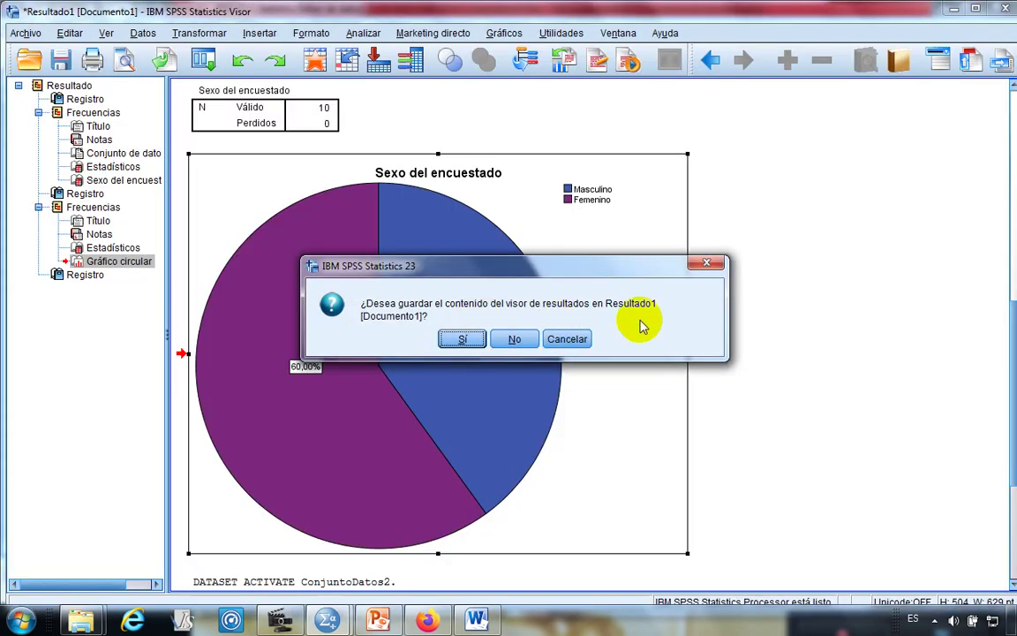
pyautogui.click(516, 340)
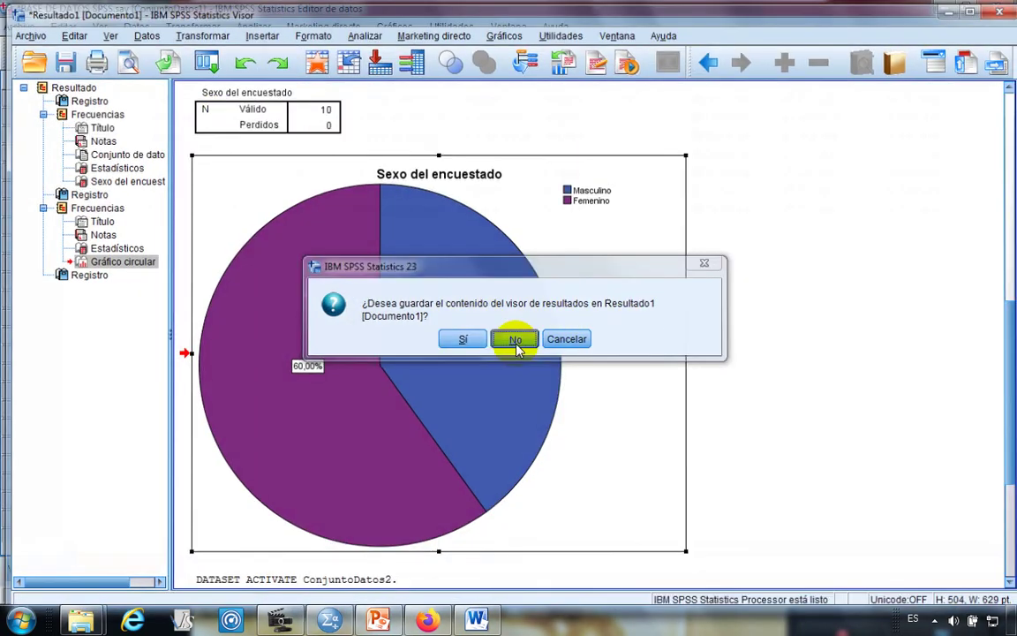
pyautogui.click(512, 348)
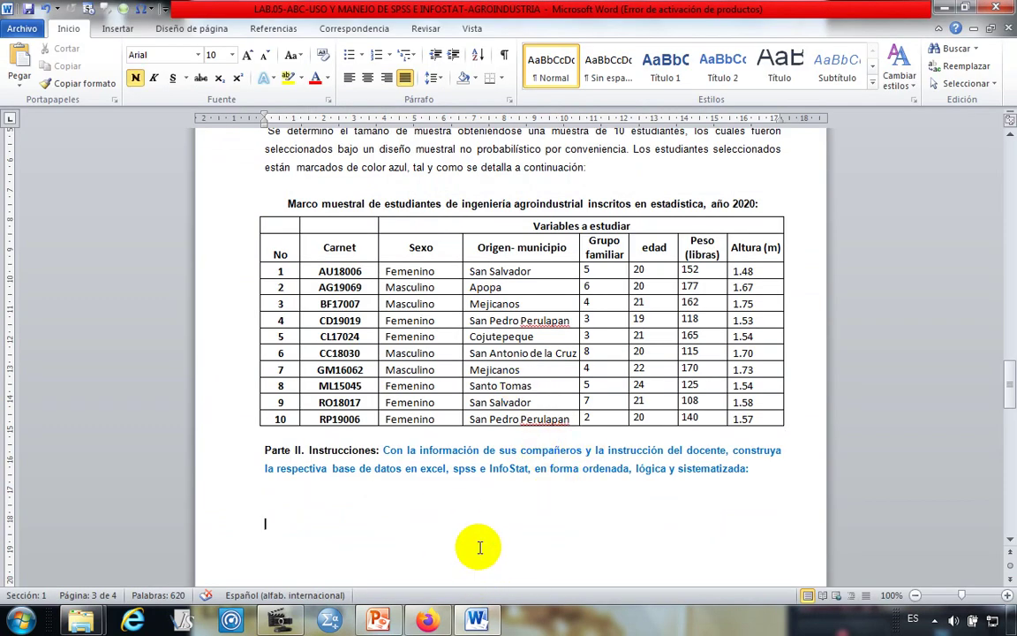
# - Minimise Word and open the USO Y MANEJO DE PROGRAMAS workbook from the desktop to review the student database
pyautogui.click(289, 620)
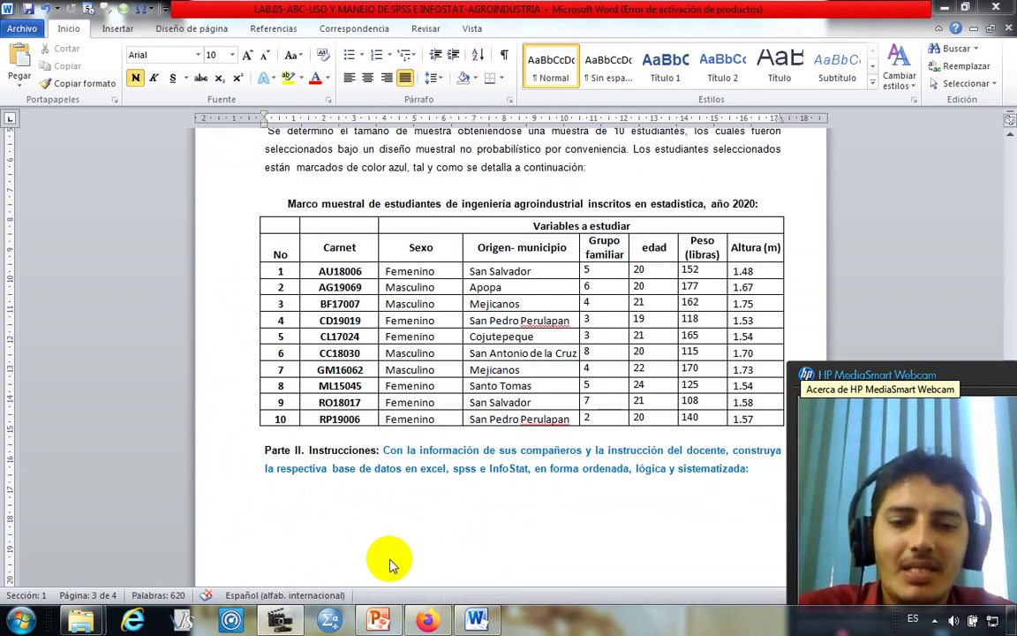
pyautogui.click(945, 7)
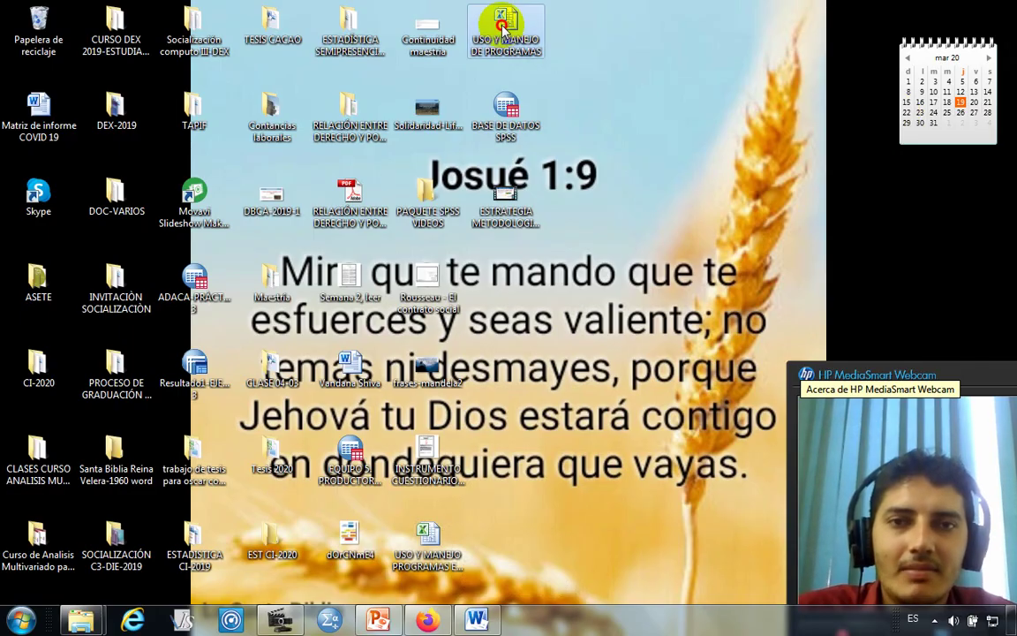
pyautogui.doubleClick(504, 25)
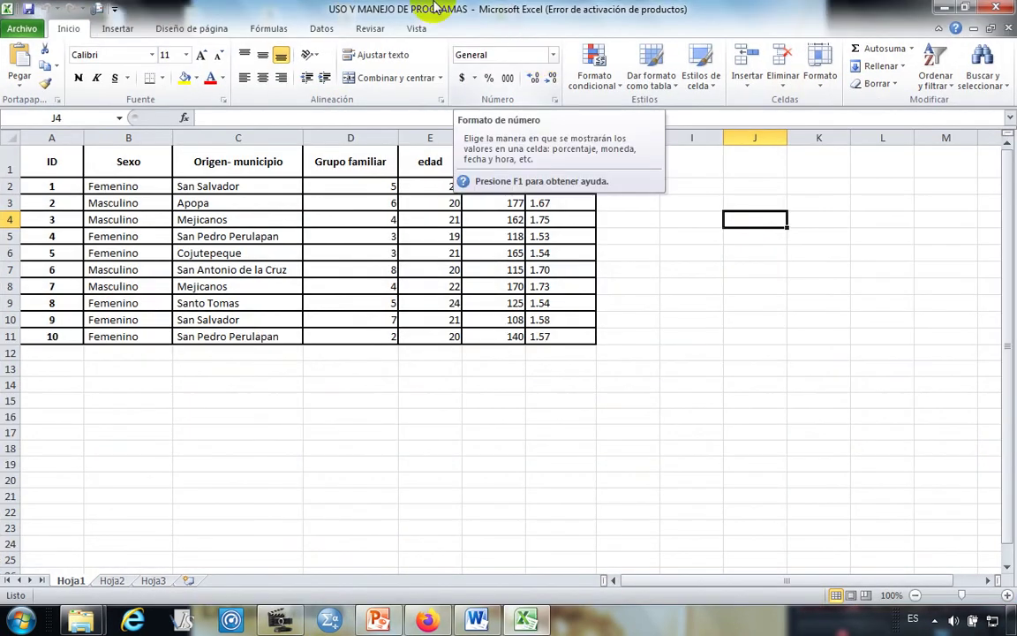
pyautogui.click(235, 369)
pyautogui.click(55, 188)
pyautogui.click(237, 383)
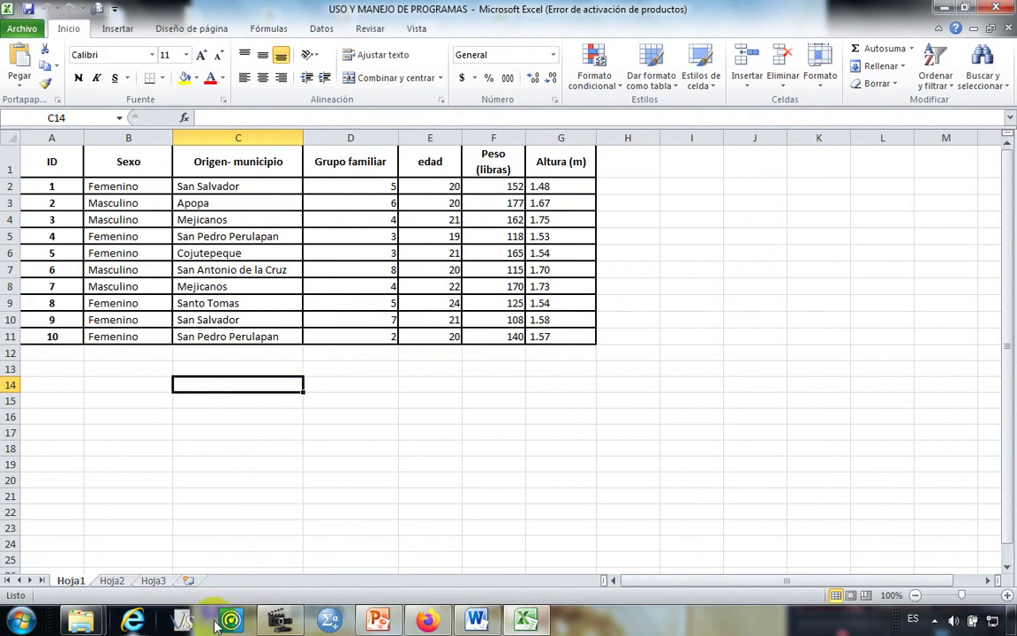
# - Launch InfoStat, dismiss the Office activation wizard, and create a new empty table in InfoStat
pyautogui.click(184, 622)
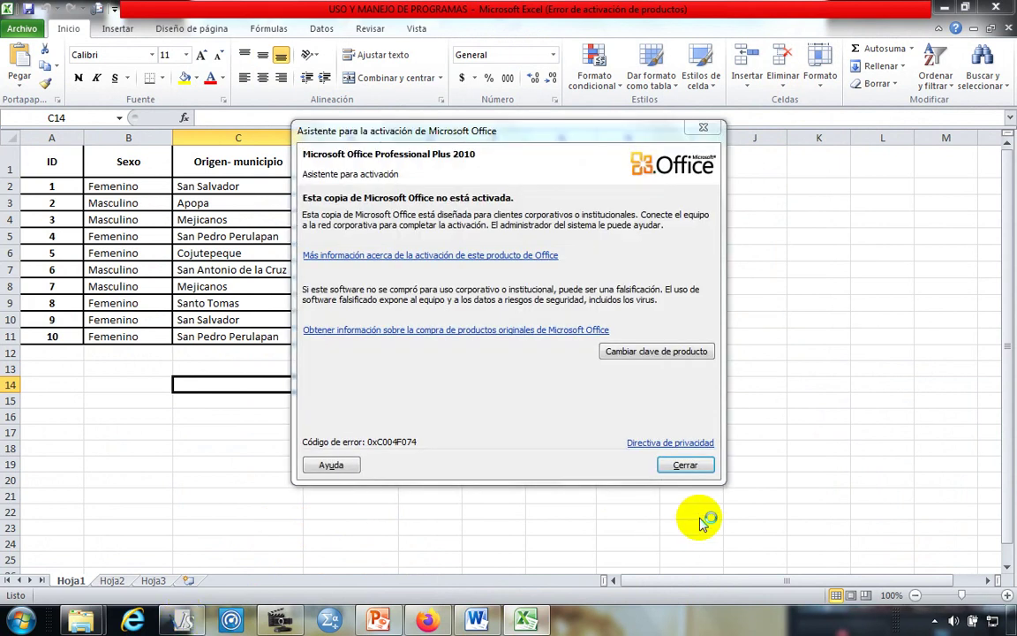
pyautogui.press('Escape')
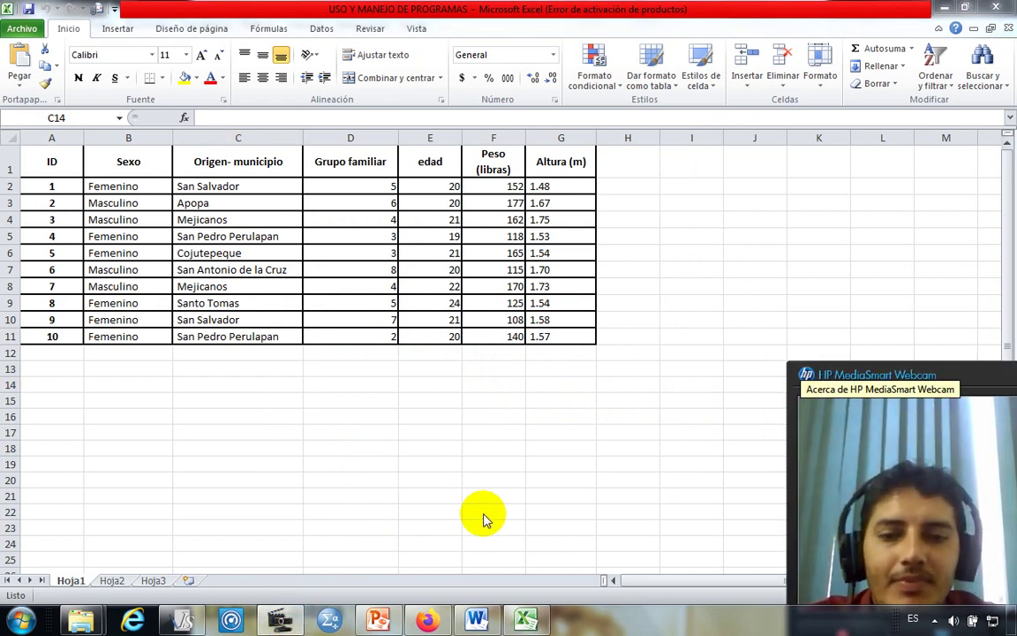
pyautogui.click(193, 613)
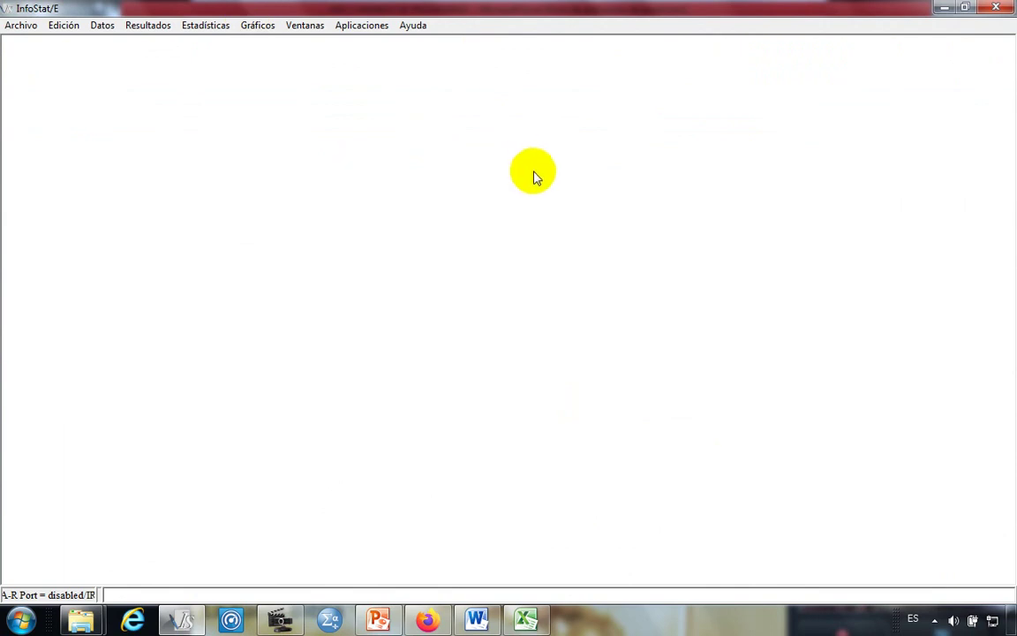
pyautogui.click(21, 27)
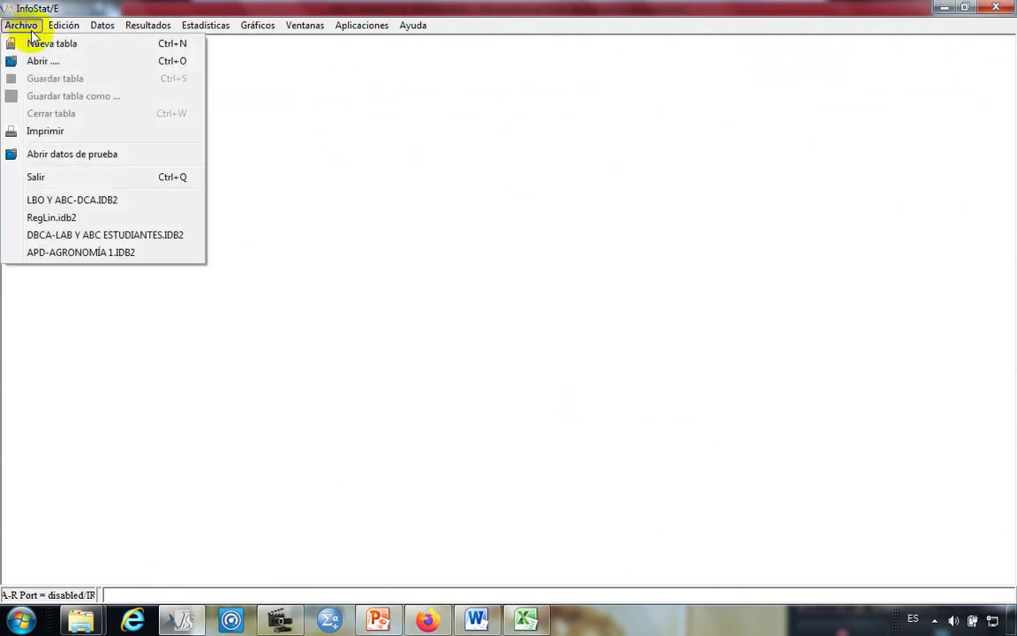
pyautogui.click(62, 41)
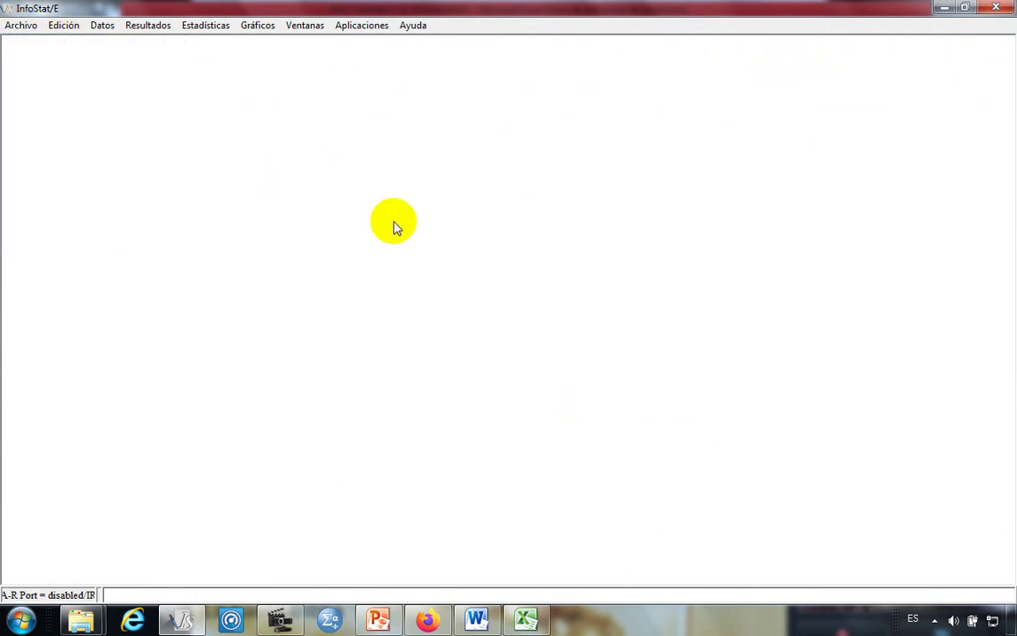
pyautogui.moveTo(376, 44); pyautogui.dragTo(440, 60)
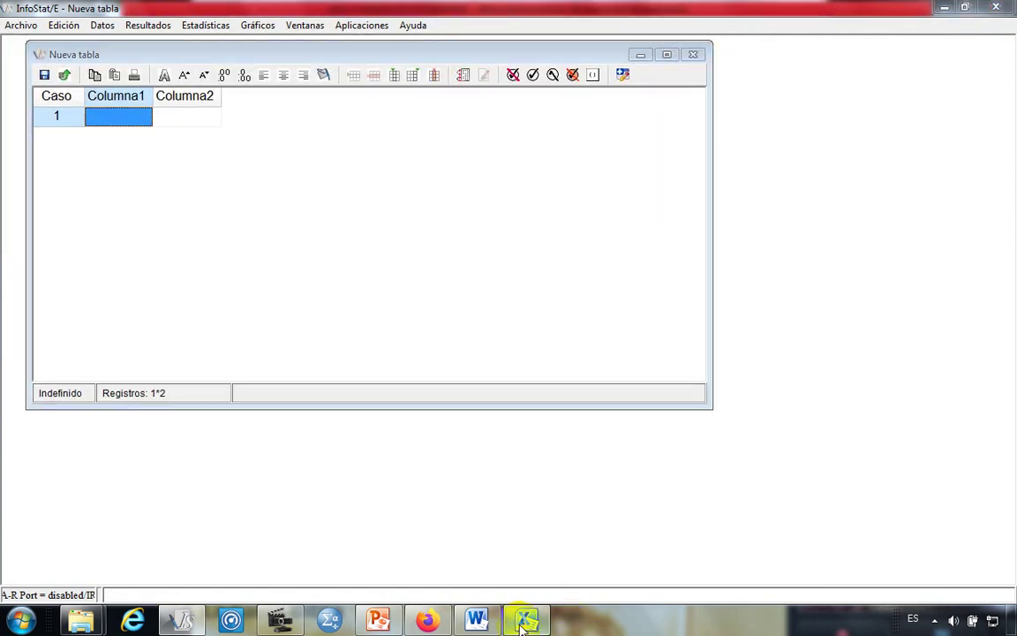
# - Switch to Excel and copy the whole student table A1:G11, including its header row
pyautogui.click(523, 621)
pyautogui.click(49, 166)
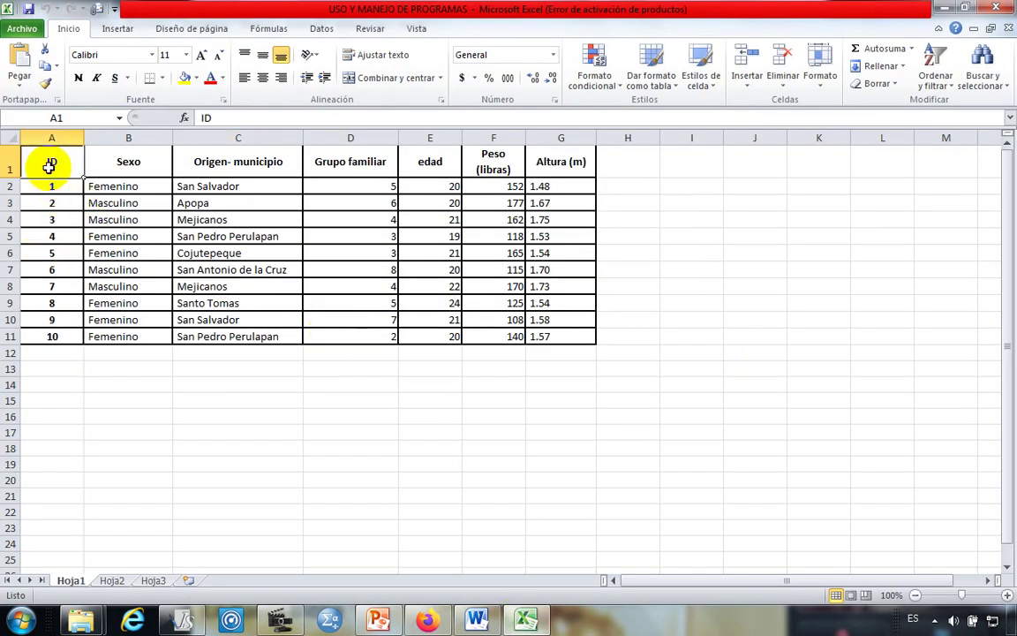
pyautogui.moveTo(51, 162); pyautogui.dragTo(575, 339)
pyautogui.rightClick(566, 336)
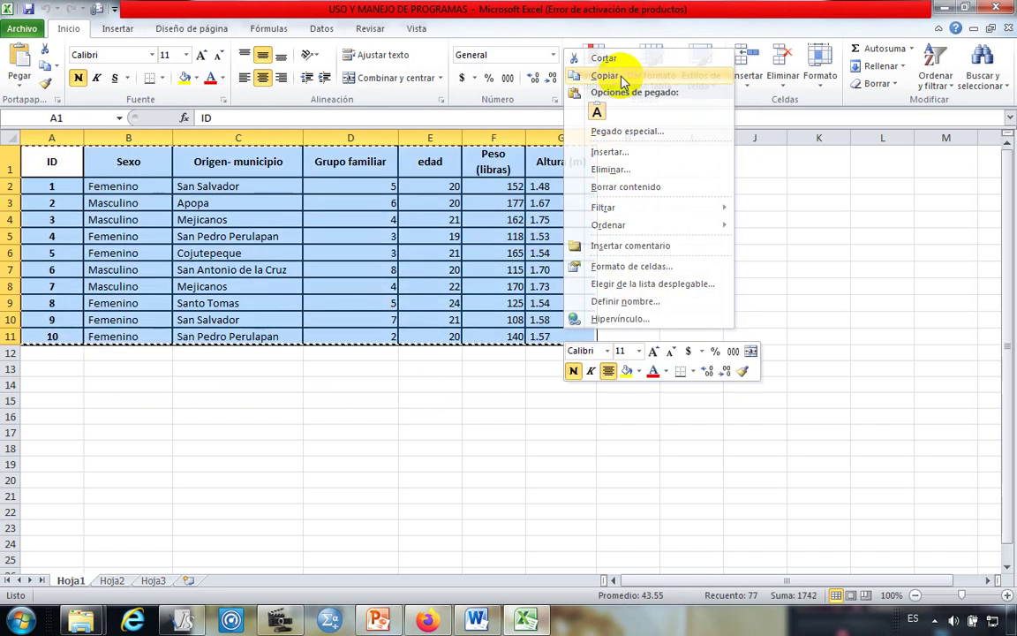
pyautogui.click(606, 76)
# - Paste the copied data with its column names into the new InfoStat table and maximise the table window
pyautogui.click(199, 623)
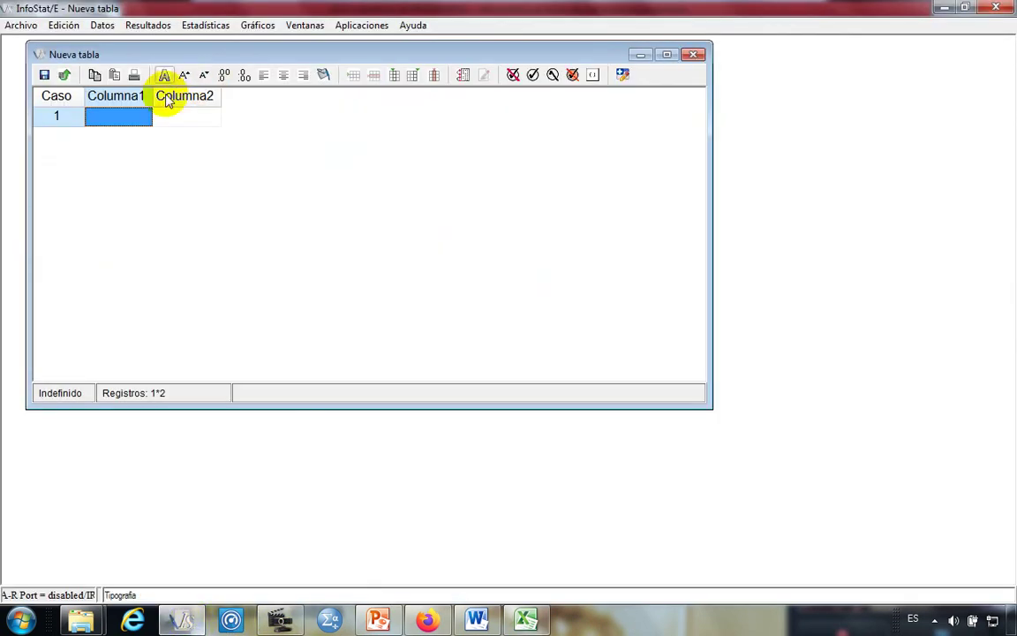
pyautogui.rightClick(110, 100)
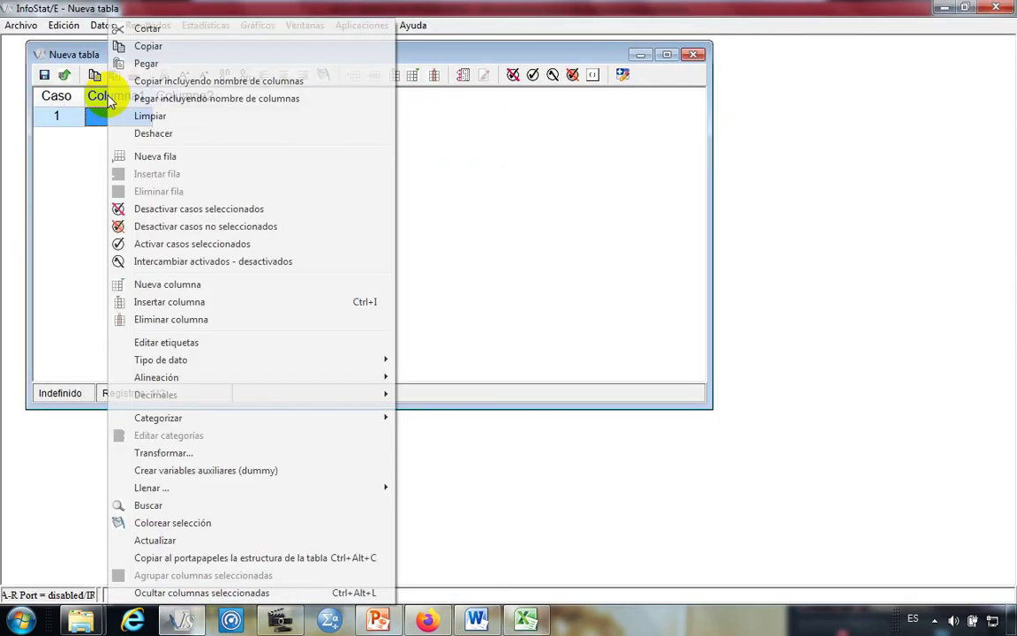
pyautogui.click(276, 103)
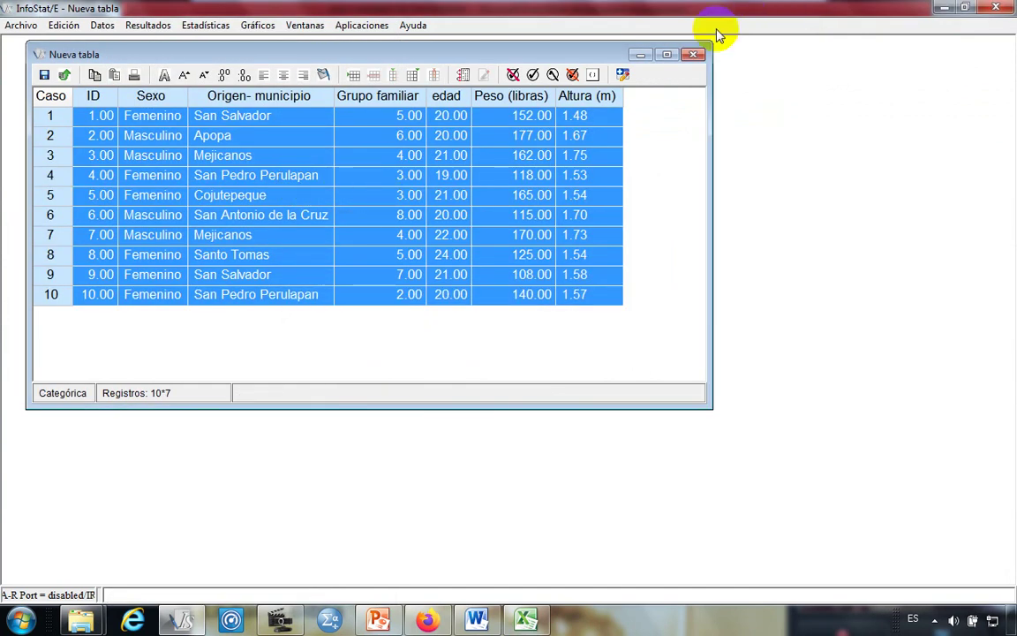
pyautogui.click(666, 54)
pyautogui.click(419, 204)
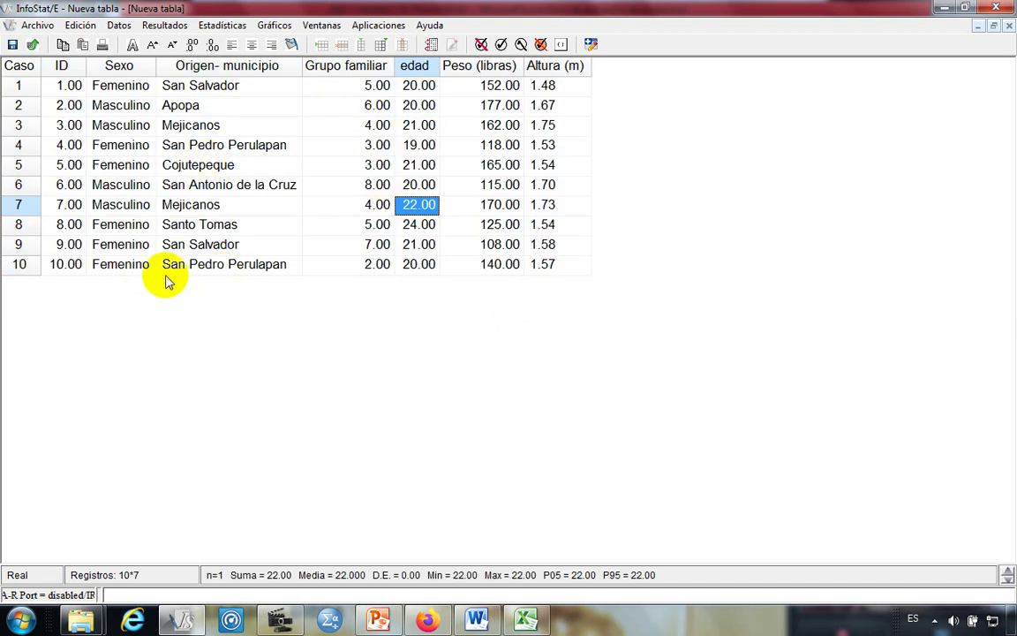
pyautogui.click(281, 618)
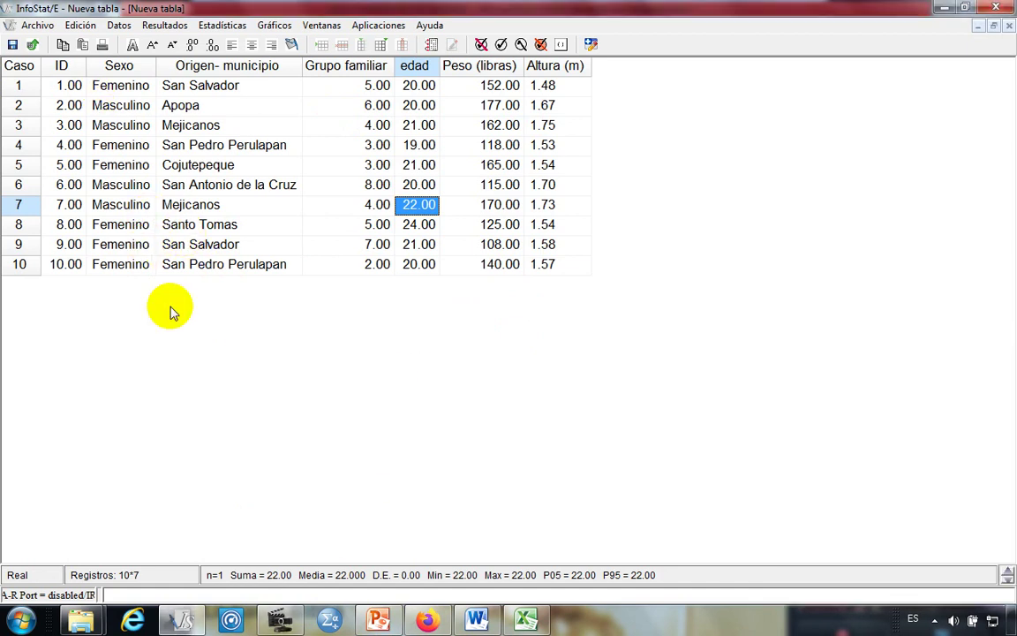
# - Generate a frequency table for the Sexo variable with only FA and FR enabled, turning off LI, LS and MC
pyautogui.click(224, 27)
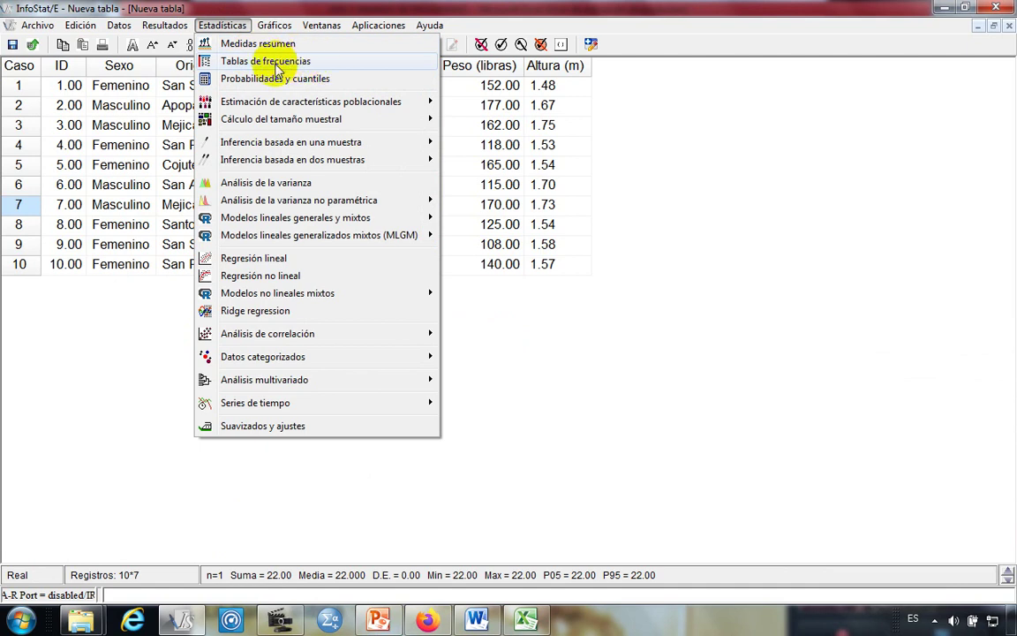
pyautogui.click(321, 63)
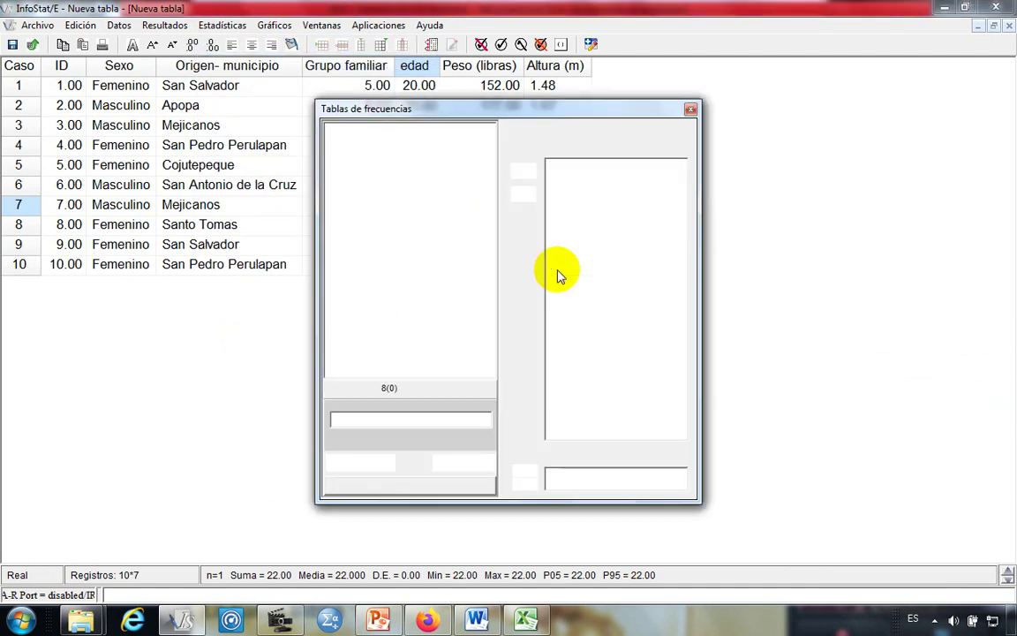
pyautogui.click(338, 155)
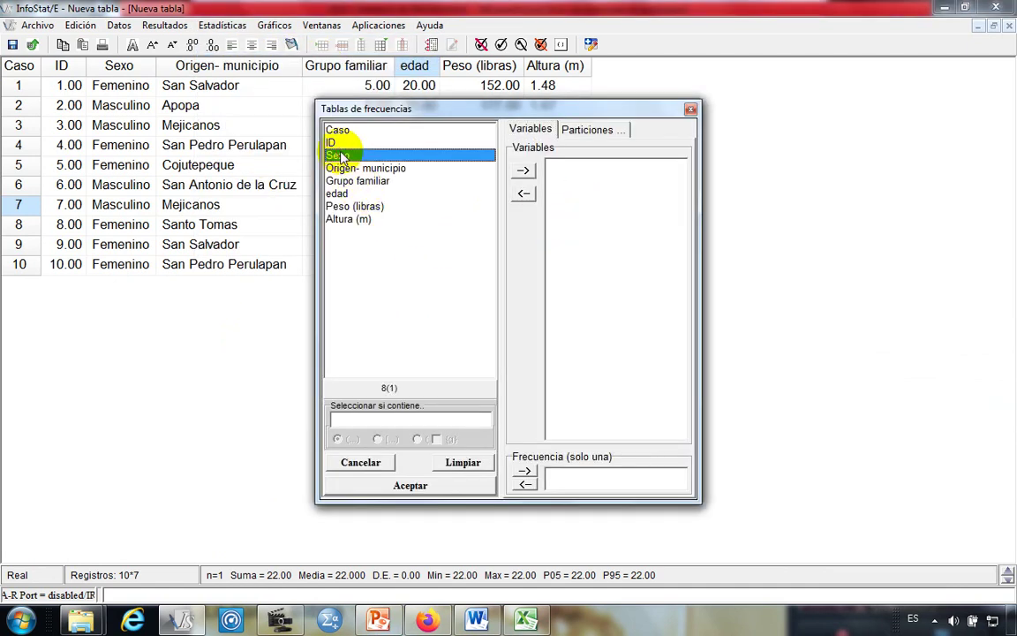
pyautogui.click(523, 170)
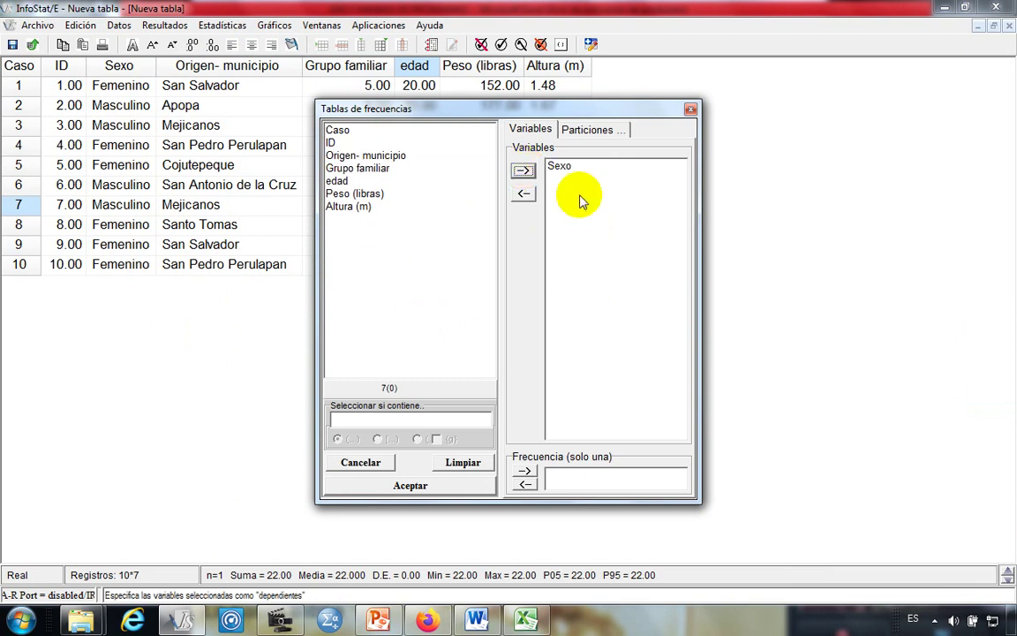
pyautogui.click(411, 486)
pyautogui.click(408, 213)
pyautogui.click(461, 214)
pyautogui.click(516, 216)
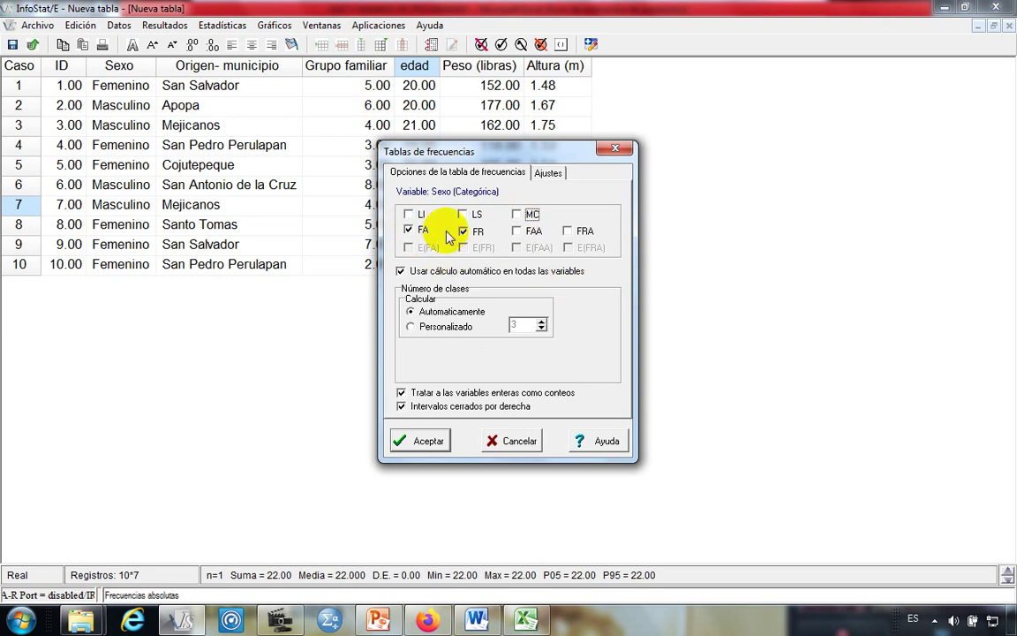
pyautogui.click(437, 440)
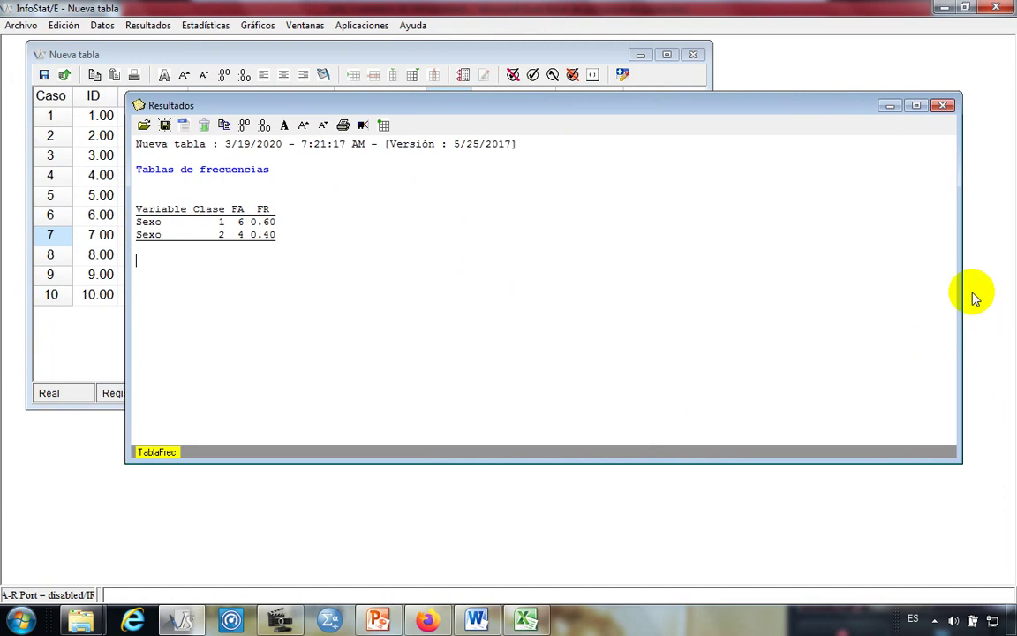
# - Narrow and reposition the Resultados window, and examine the absolute and relative frequencies of both Sexo classes
pyautogui.moveTo(962, 270); pyautogui.dragTo(298, 286)
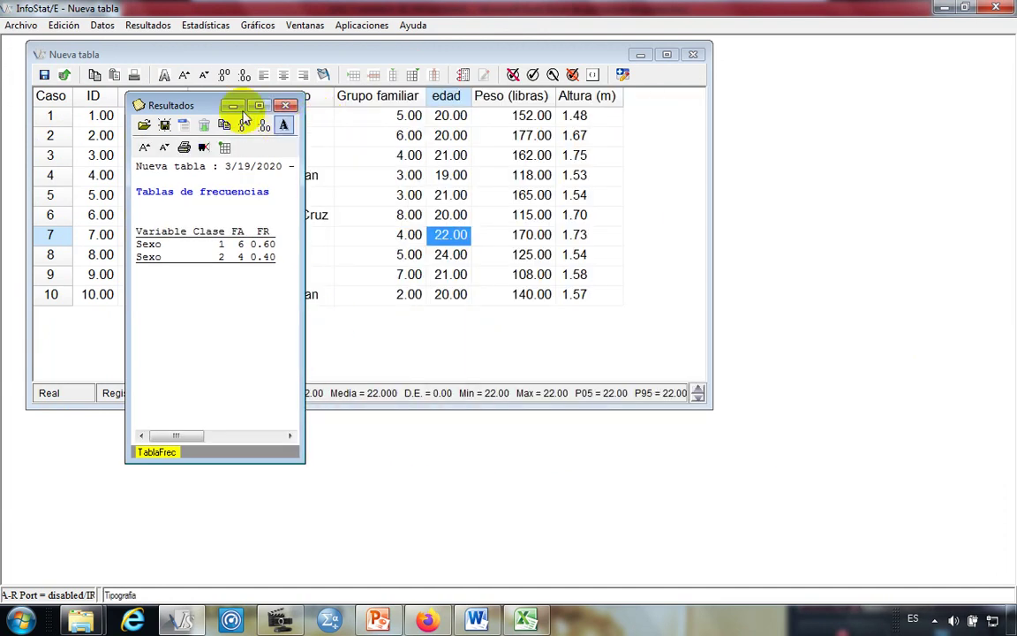
pyautogui.moveTo(190, 105); pyautogui.dragTo(503, 150)
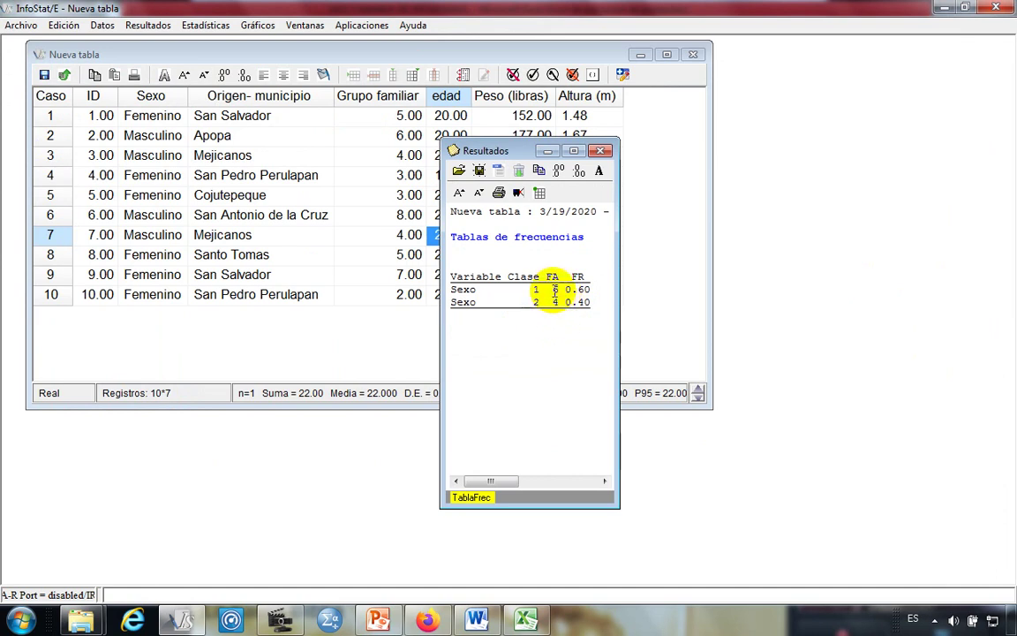
pyautogui.moveTo(530, 289); pyautogui.dragTo(558, 289)
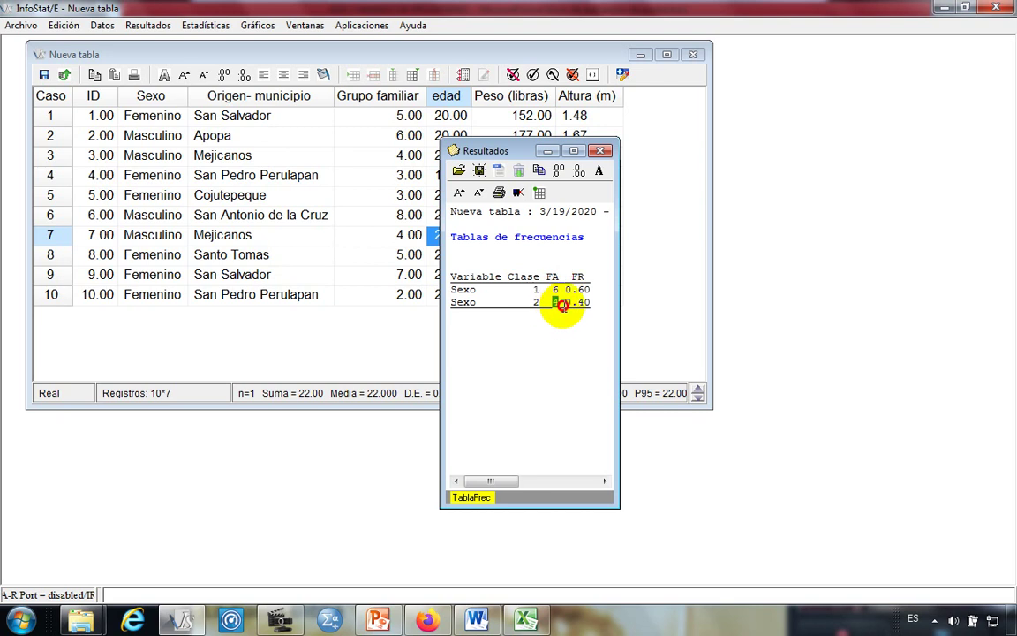
pyautogui.click(545, 313)
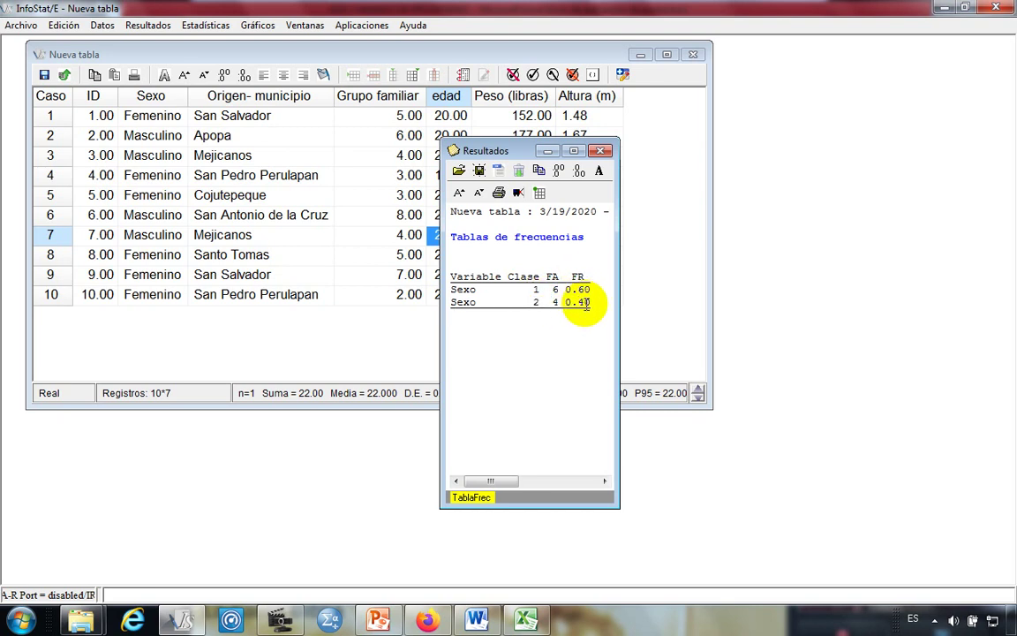
pyautogui.moveTo(592, 292); pyautogui.dragTo(565, 289)
pyautogui.click(566, 301)
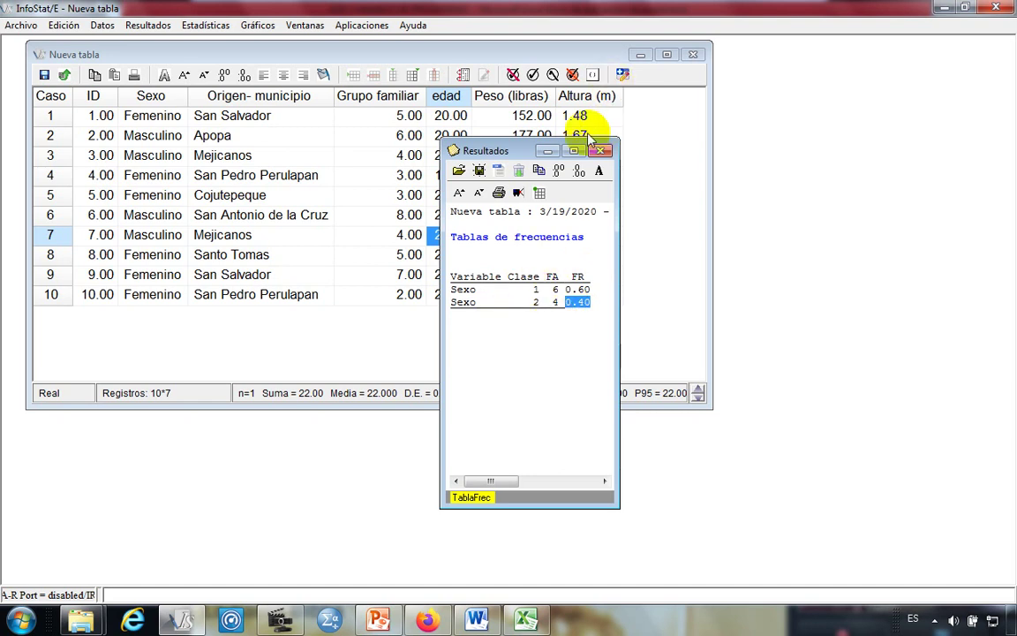
# - Minimise the Resultados window and create a pie chart with categories in rows, using Sexo as the class variable
pyautogui.click(547, 151)
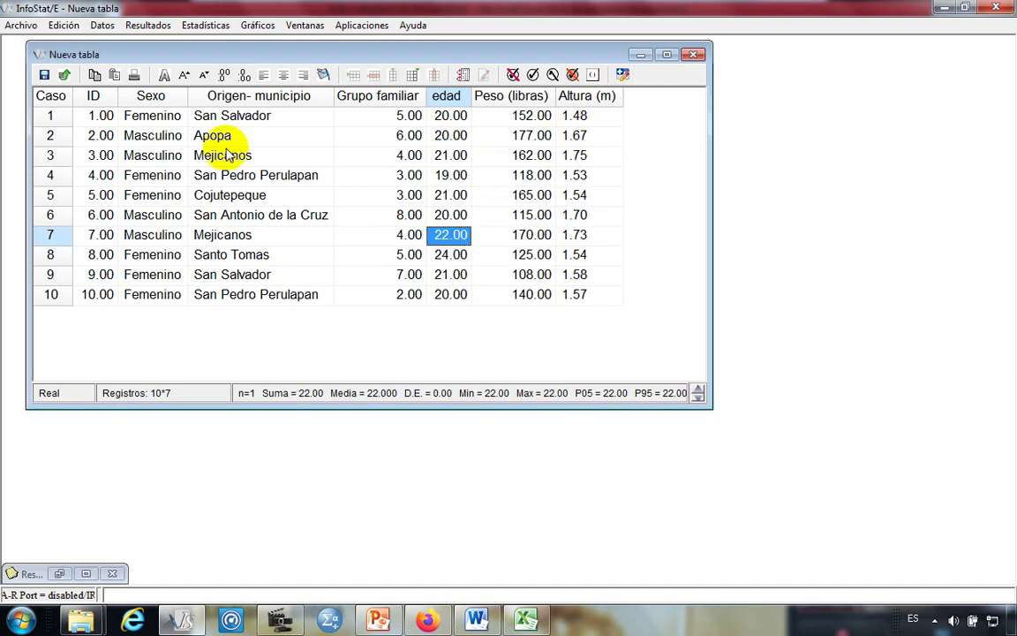
pyautogui.click(668, 55)
pyautogui.click(275, 26)
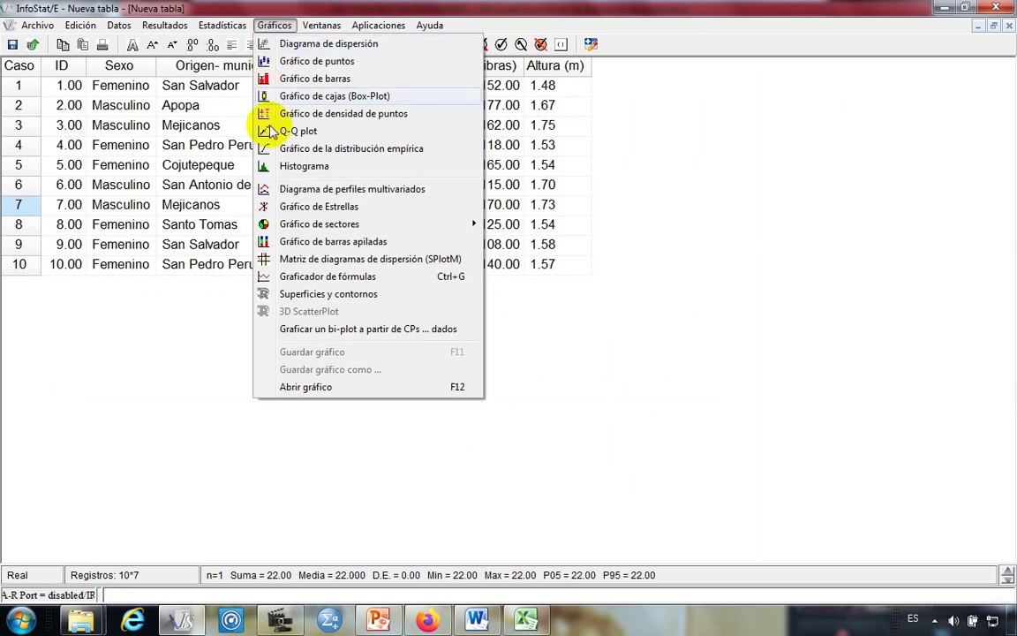
pyautogui.moveTo(323, 229)
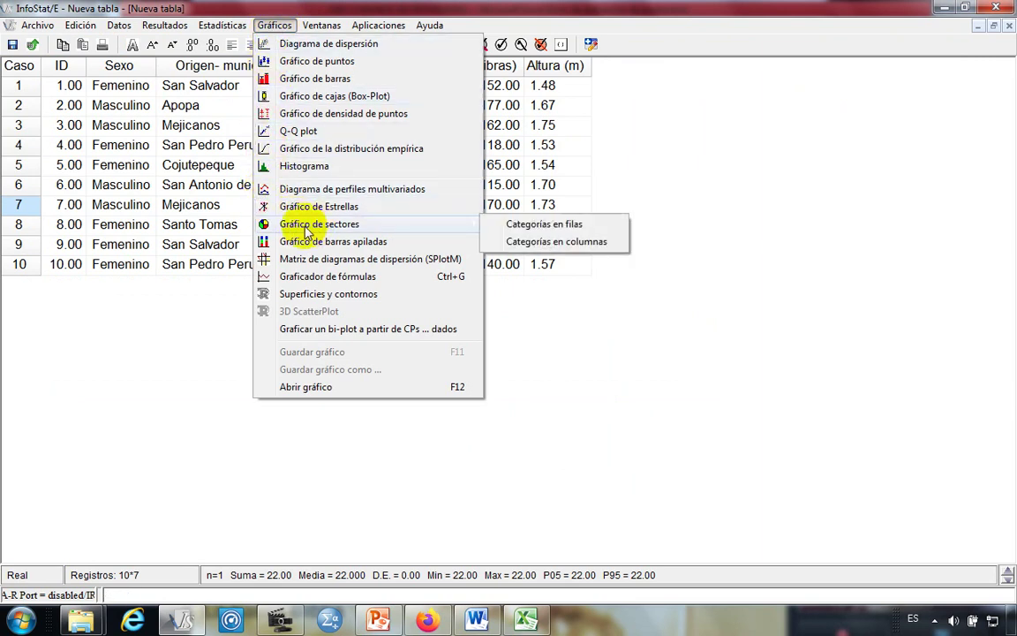
pyautogui.click(571, 228)
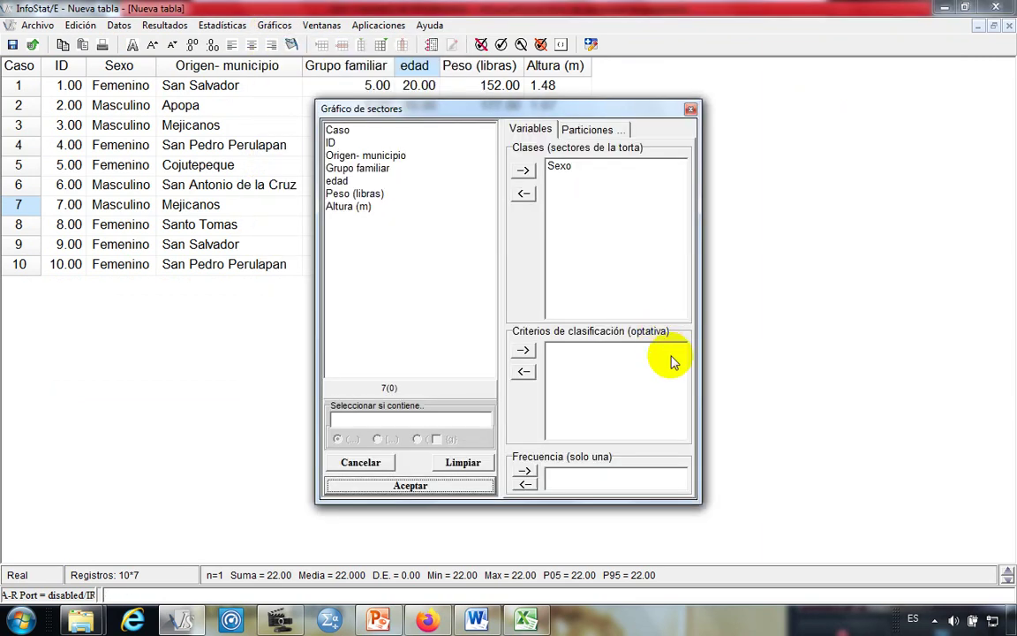
pyautogui.click(423, 493)
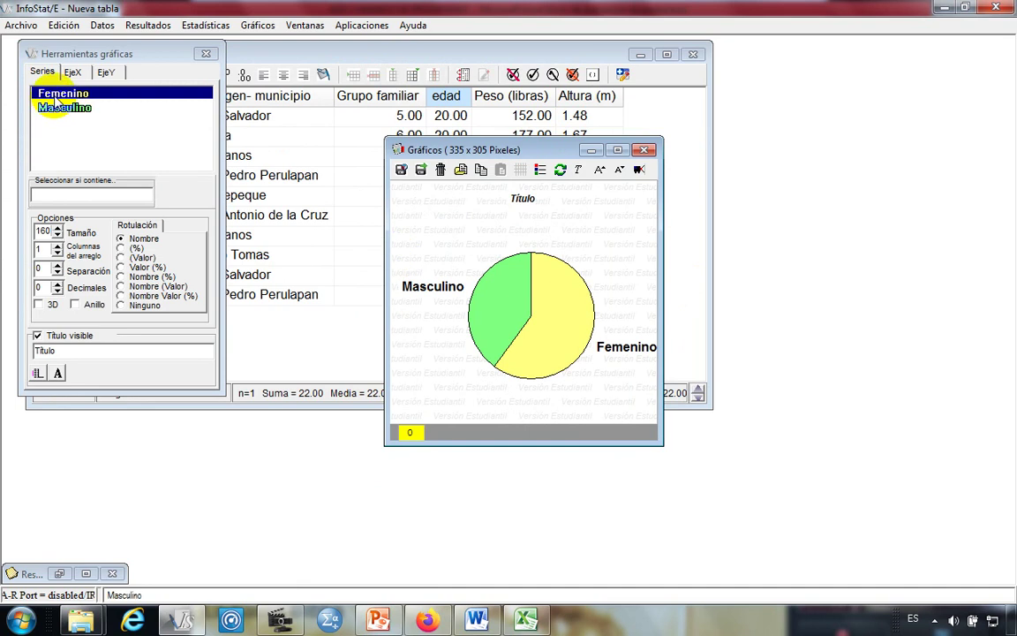
# - Move the Herramientas gráficas window clear of the table's corner and widen the Gráficos window to about 526 x 305 pixels
pyautogui.moveTo(148, 70); pyautogui.dragTo(183, 114)
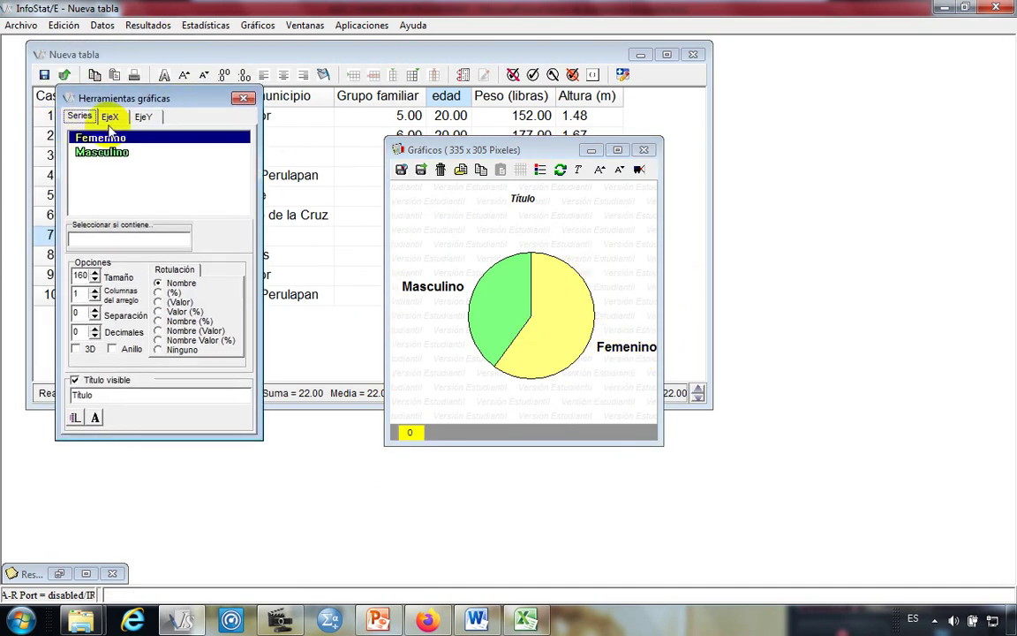
pyautogui.click(131, 139)
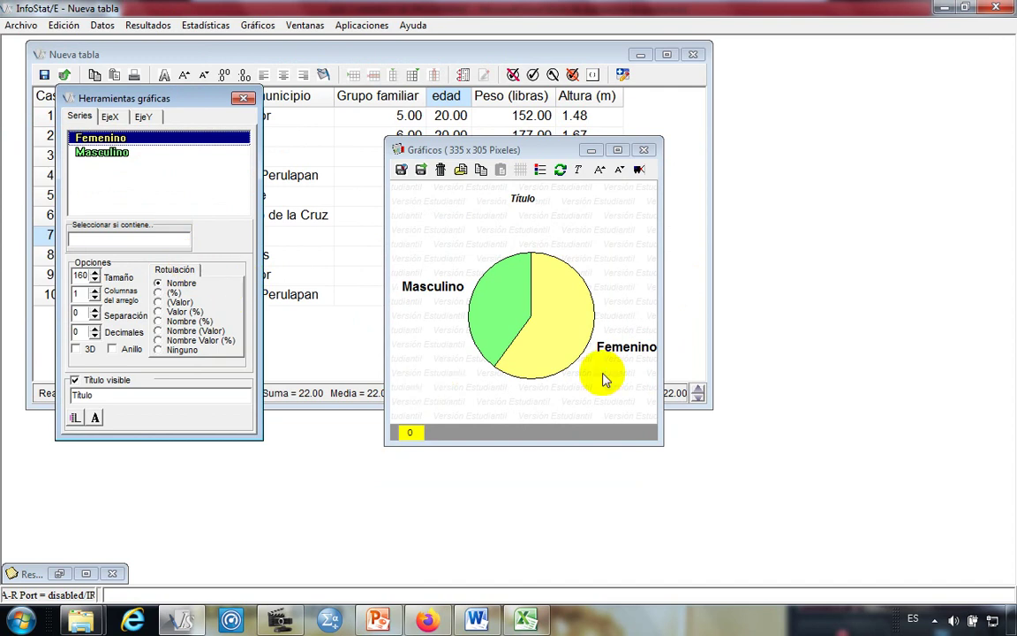
pyautogui.click(618, 150)
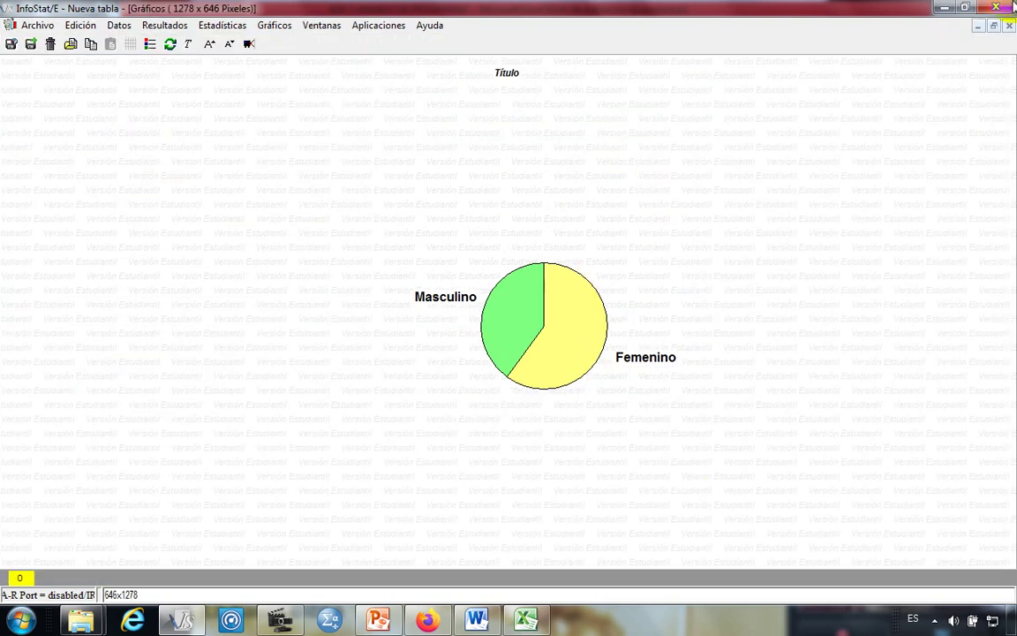
pyautogui.click(992, 28)
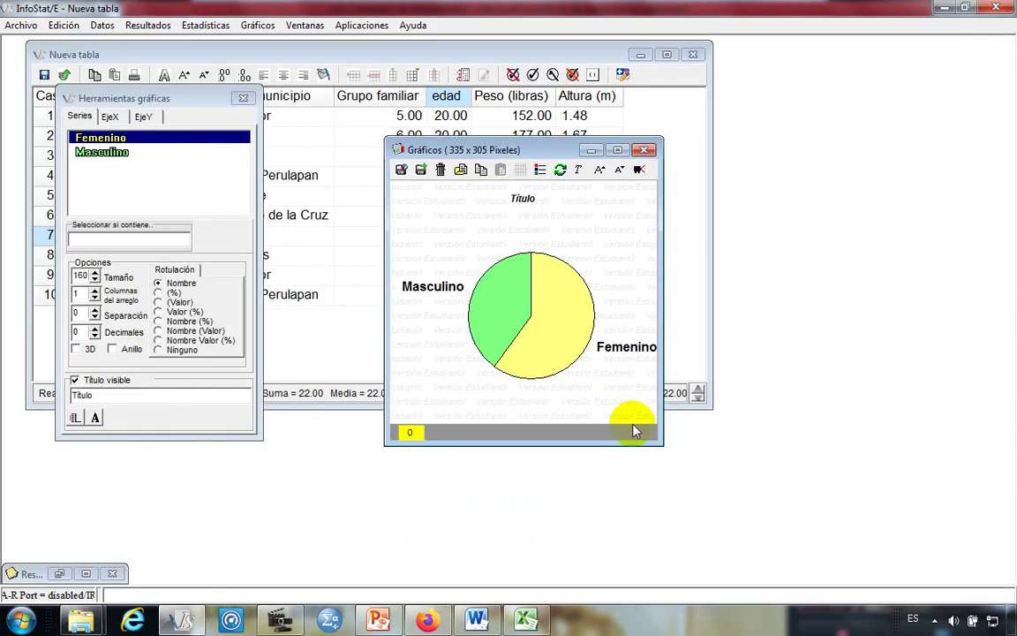
pyautogui.moveTo(661, 334); pyautogui.dragTo(813, 338)
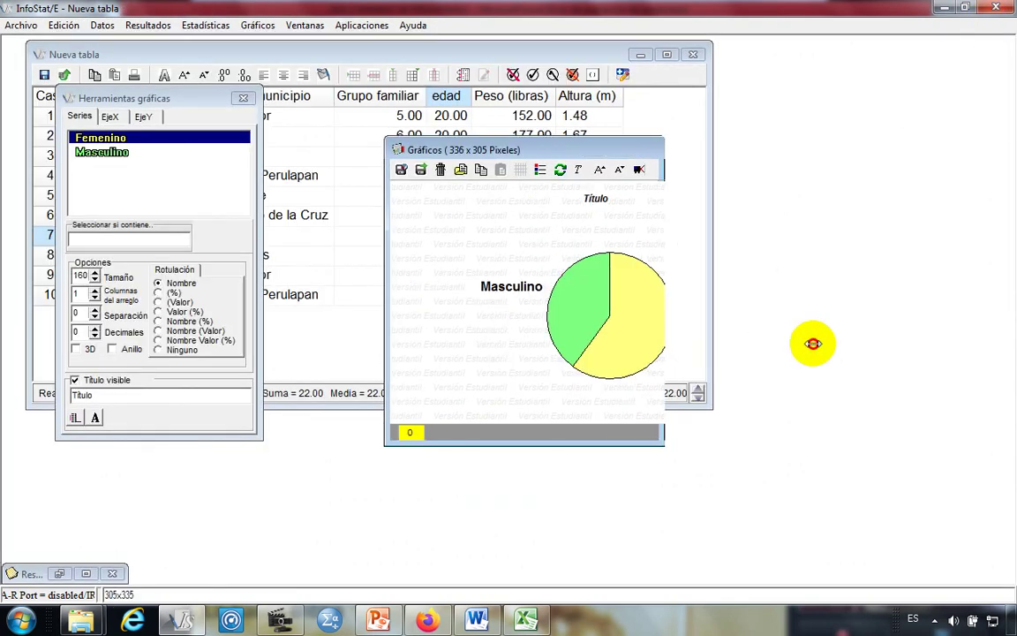
# - Set the labelling of both the Femenino and Masculino sectors to Nombre (%)
pyautogui.click(158, 322)
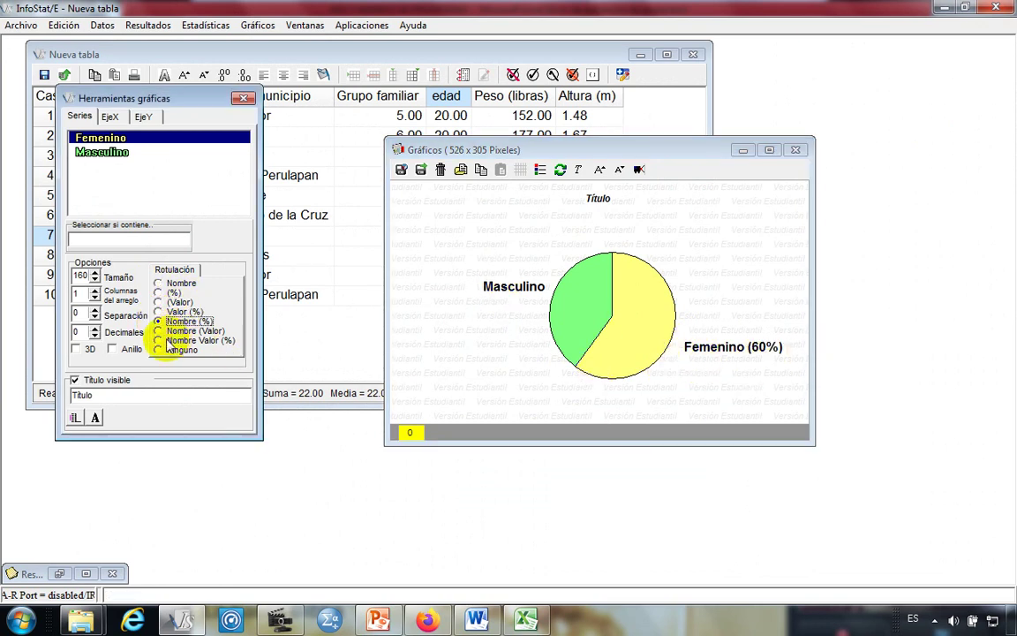
pyautogui.click(111, 152)
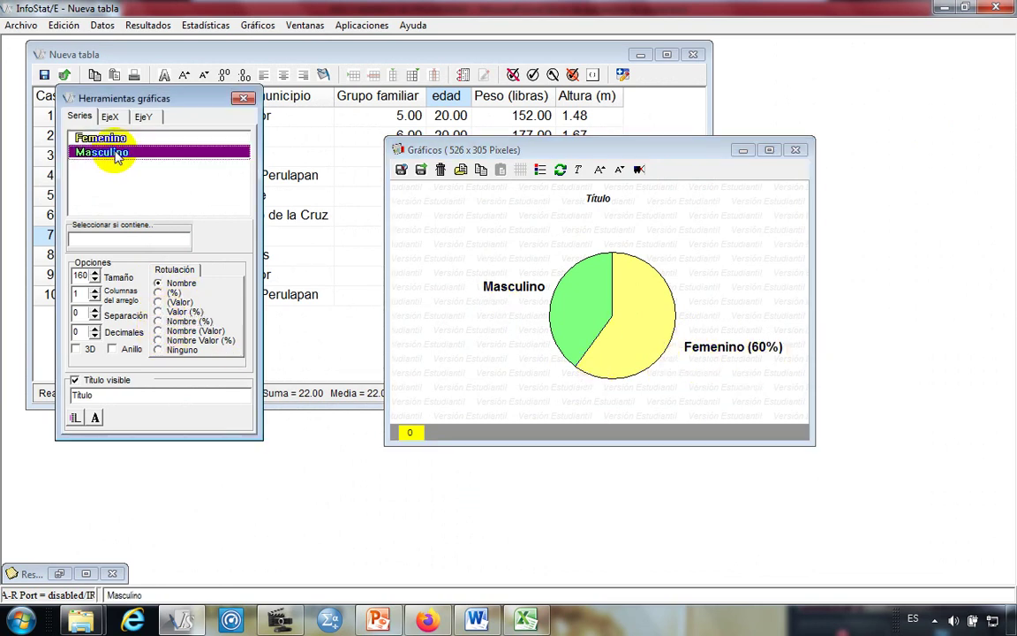
pyautogui.click(160, 322)
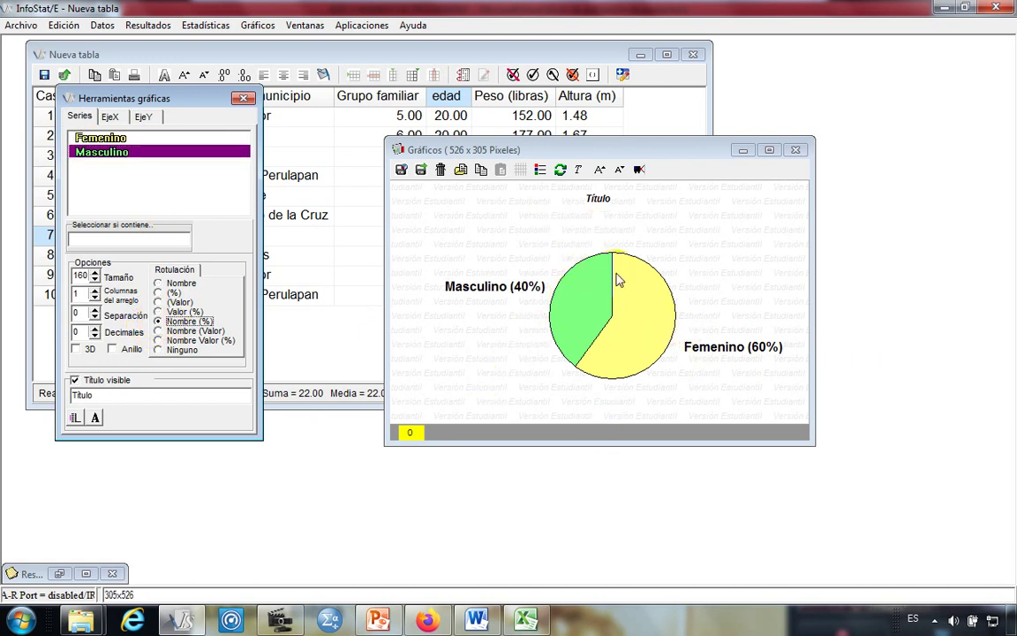
# - Minimise the pie chart, the graph tools and the data table to clear the workspace
pyautogui.click(743, 150)
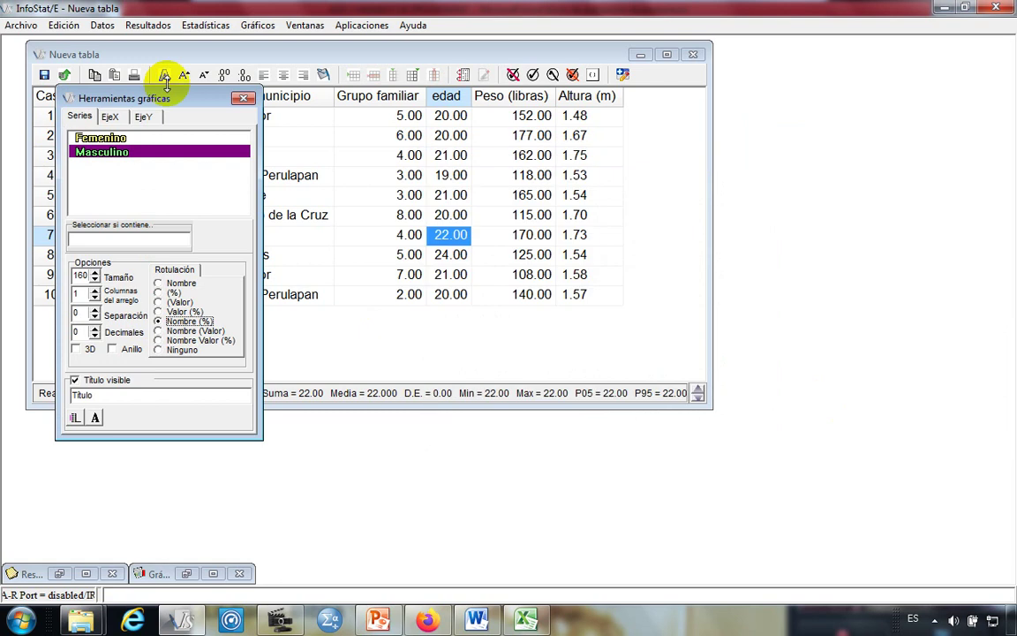
pyautogui.click(243, 98)
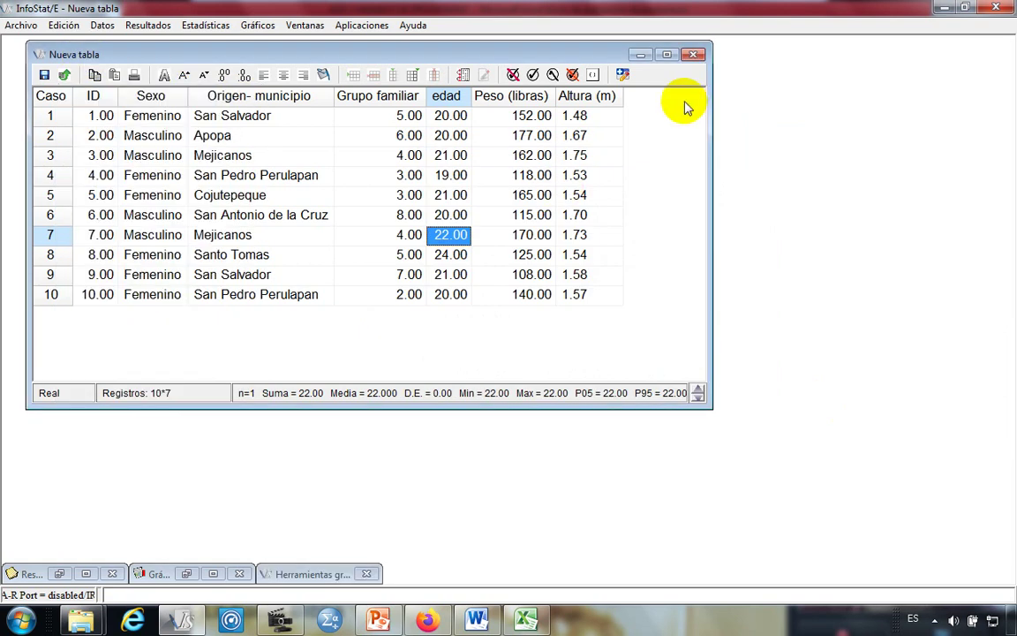
pyautogui.click(640, 56)
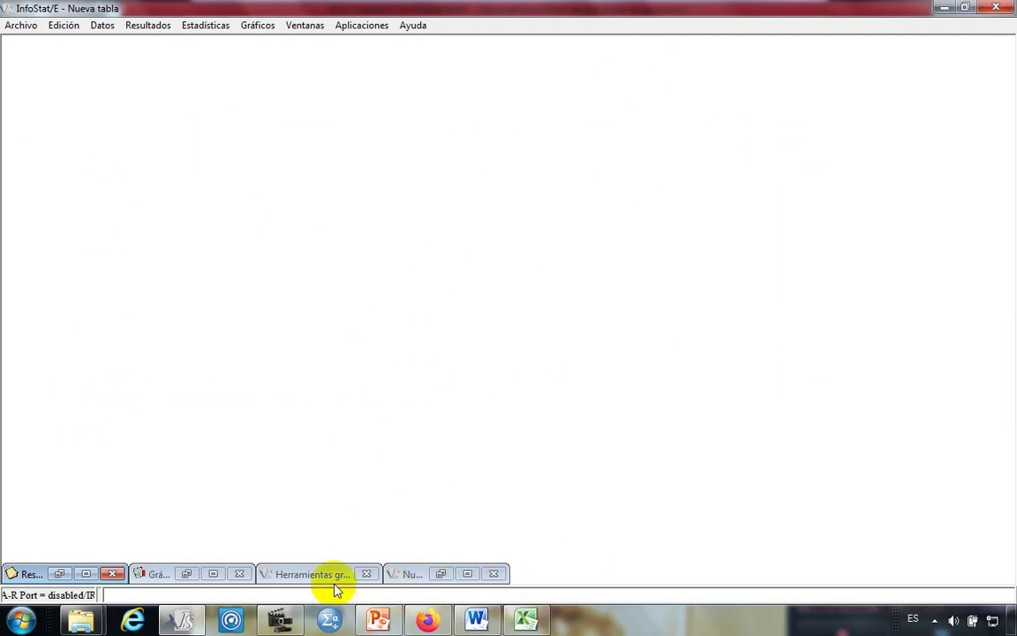
# - Switch to PowerPoint and bring up the introductory presentation on SPSS and InfoStat
pyautogui.click(381, 620)
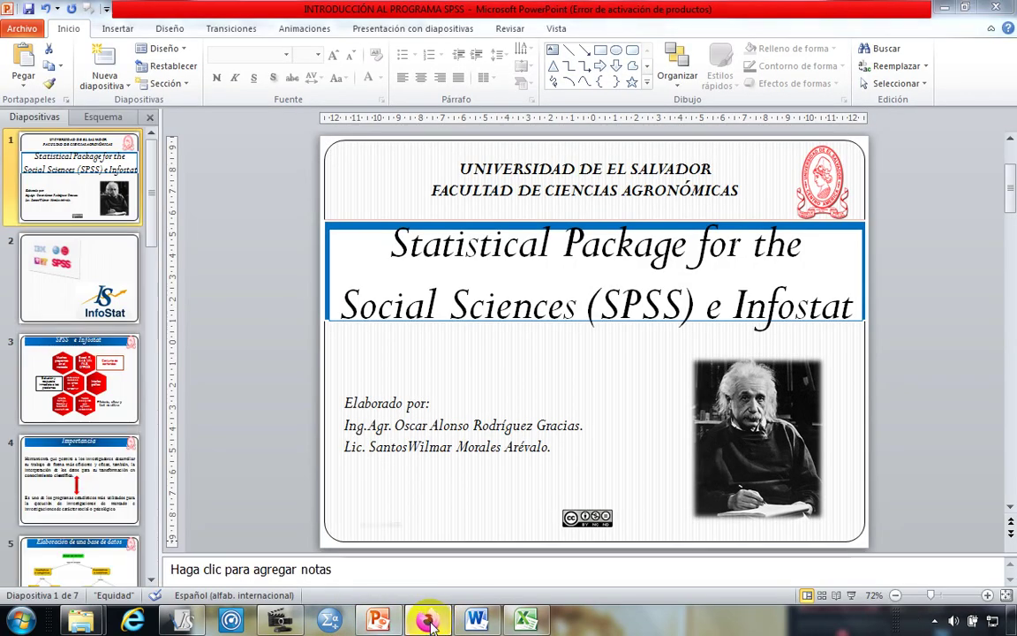
pyautogui.click(281, 622)
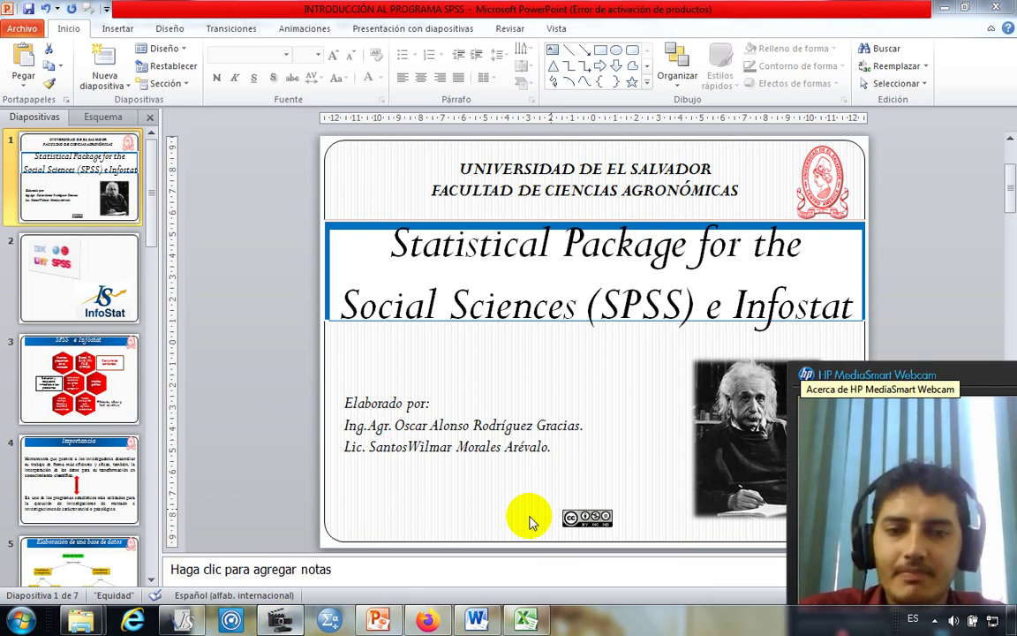
pyautogui.press('F5')
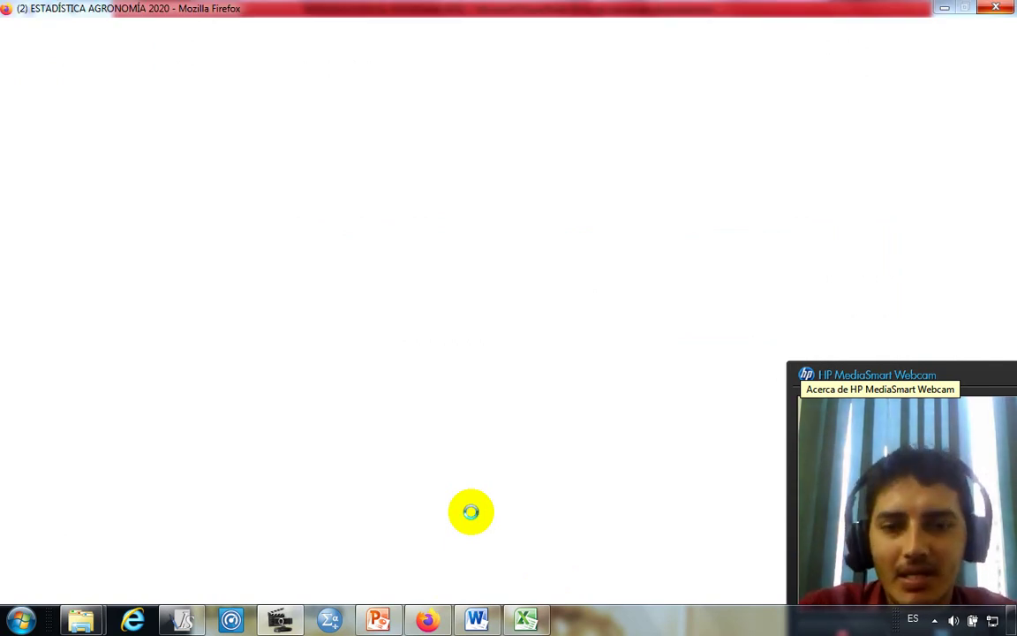
pyautogui.click(379, 613)
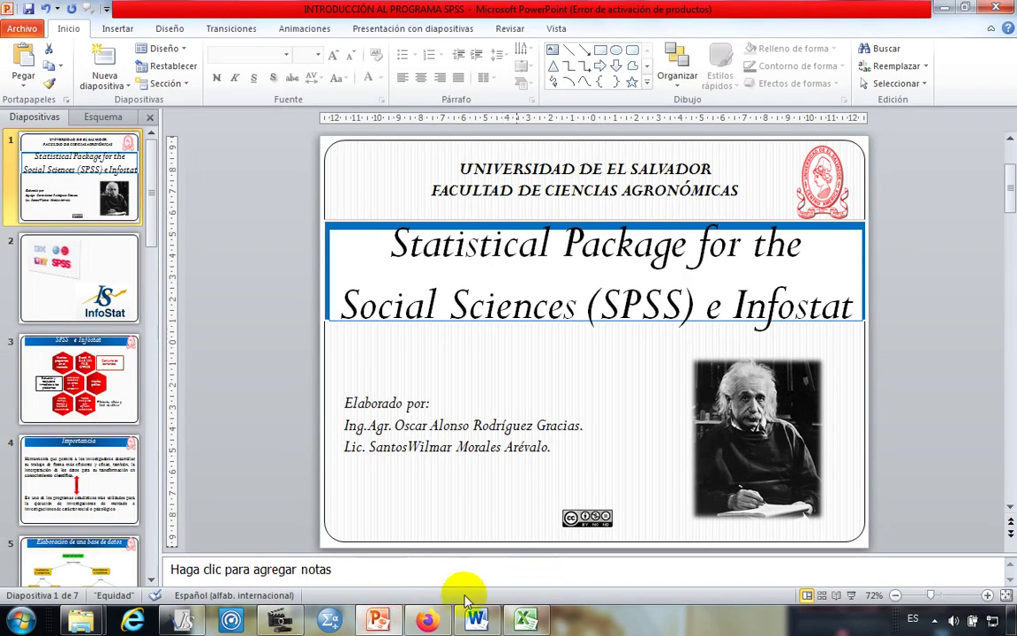